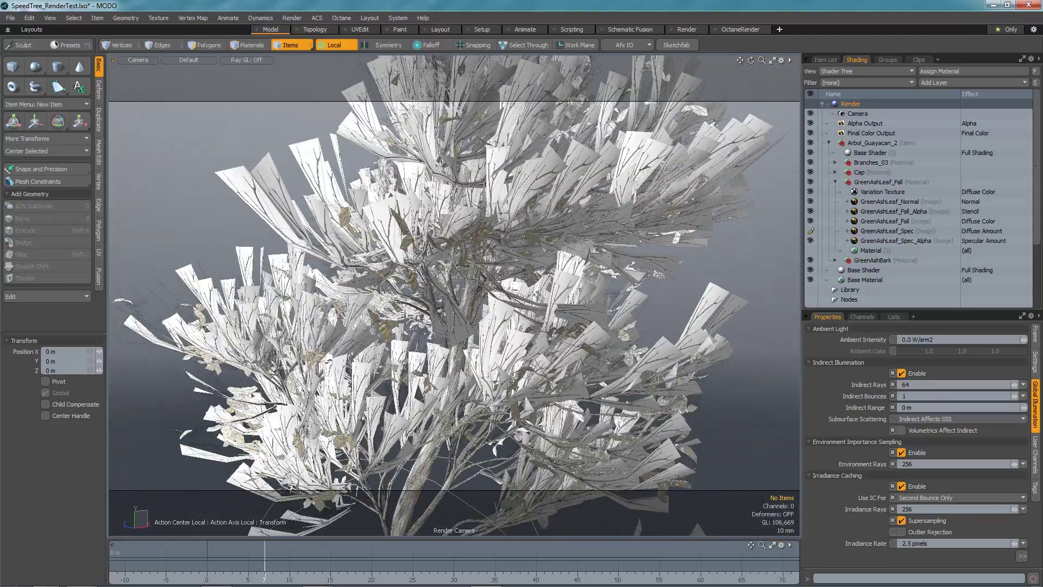
# Open a render preview of the tree and turn off its shadows.
pyautogui.press('F8')
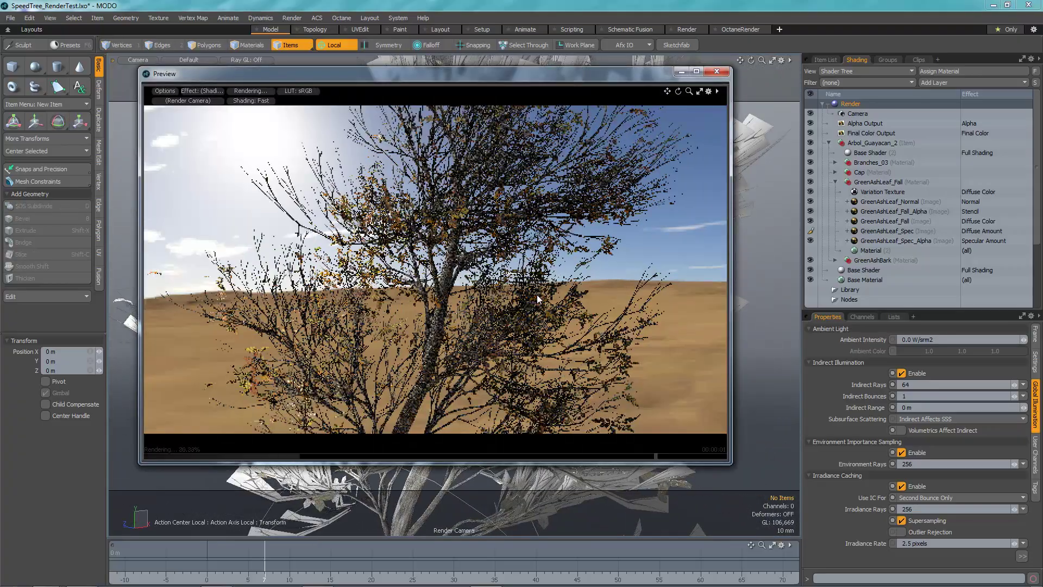
pyautogui.keyDown('alt'); pyautogui.moveTo(455, 271); pyautogui.dragTo(406, 294); pyautogui.keyUp('alt')
pyautogui.click(165, 91)
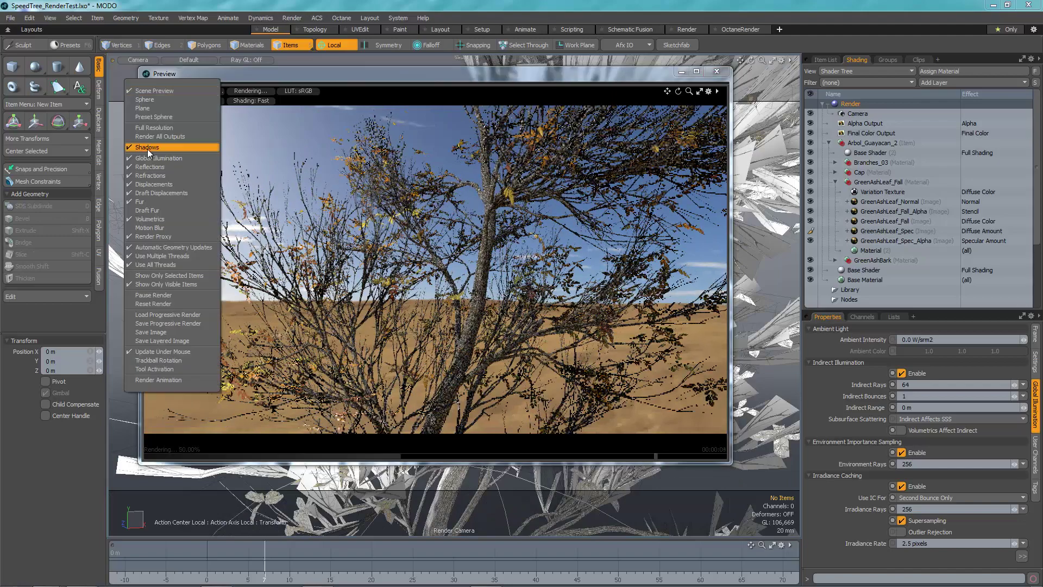
pyautogui.click(149, 148)
pyautogui.click(163, 101)
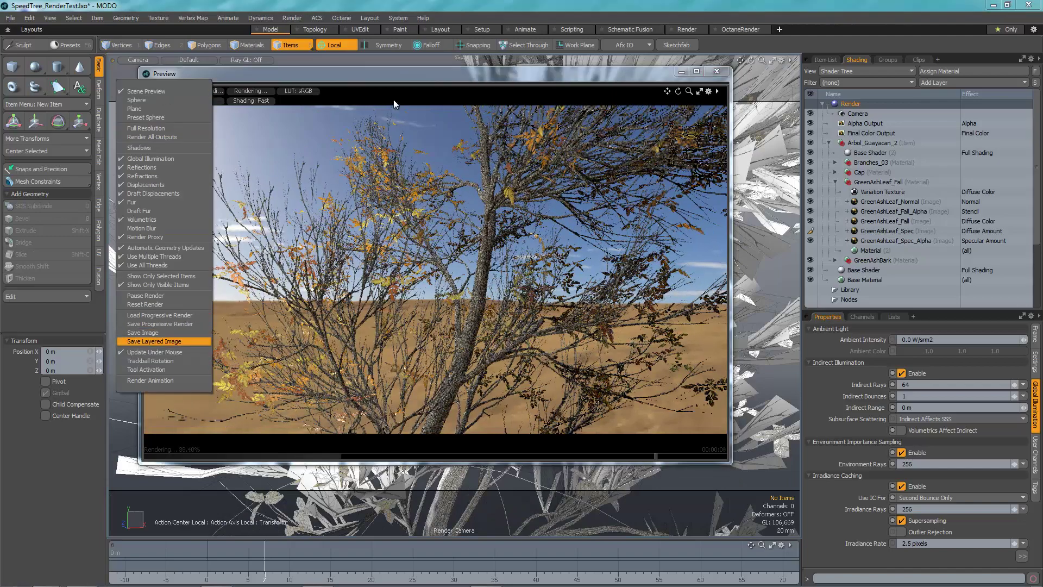
pyautogui.click(165, 334)
# Disable indirect illumination for the render and set its antialiasing to 1 Sample/Pixel.
pyautogui.click(903, 374)
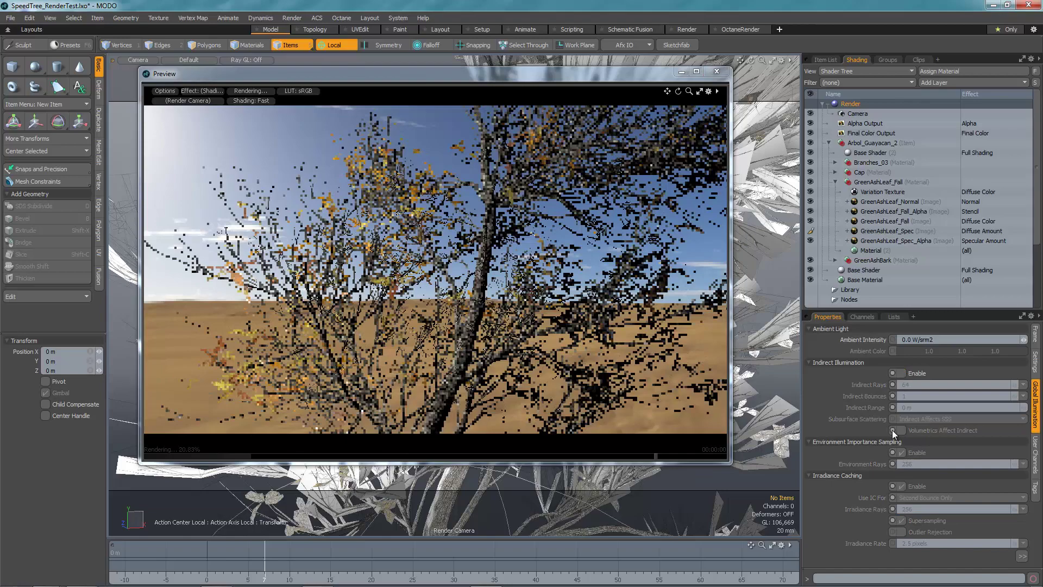
pyautogui.click(1035, 360)
pyautogui.click(951, 340)
pyautogui.click(956, 304)
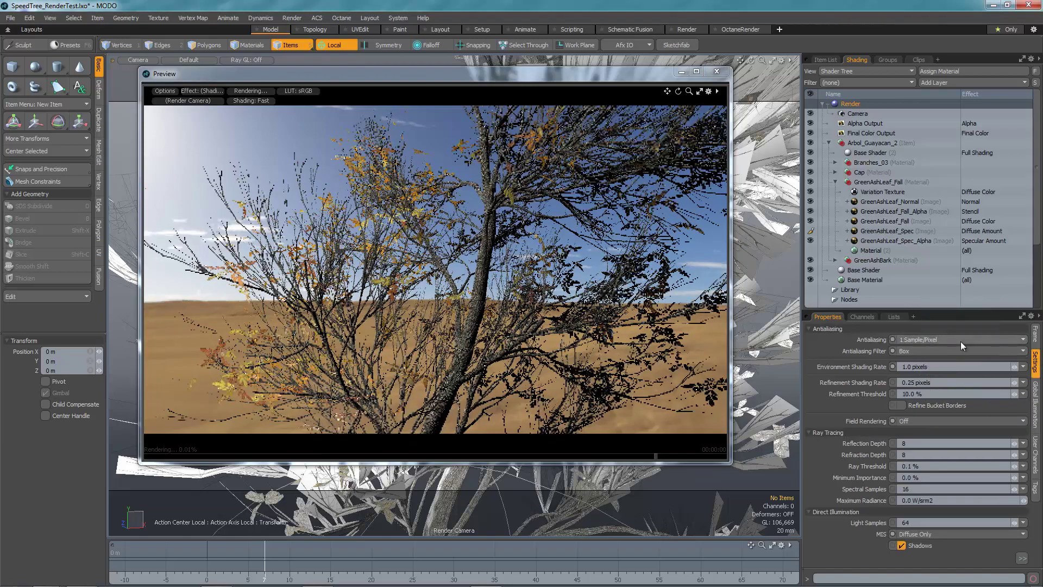
pyautogui.click(1036, 399)
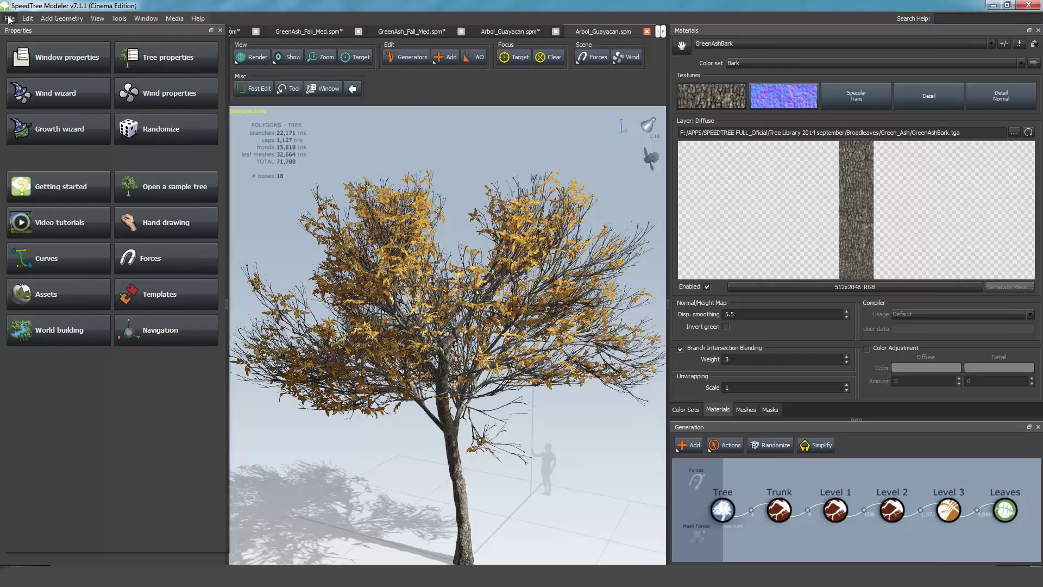
# In SpeedTree Modeler, export three variations of the tree as Yellow.fbx in the TestTrees folder, using the Maya FBX preset.
pyautogui.click(10, 18)
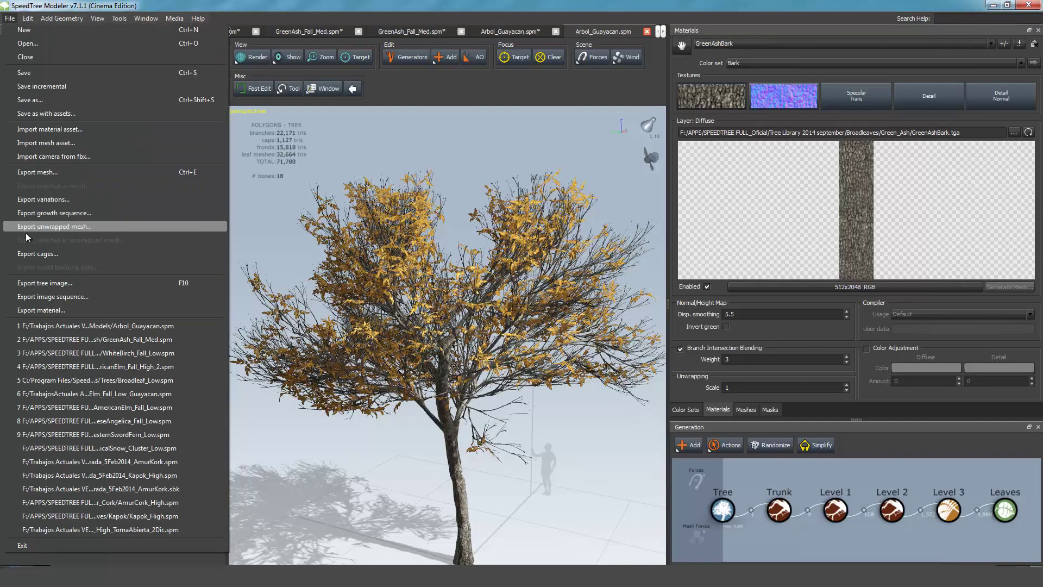
pyautogui.click(43, 199)
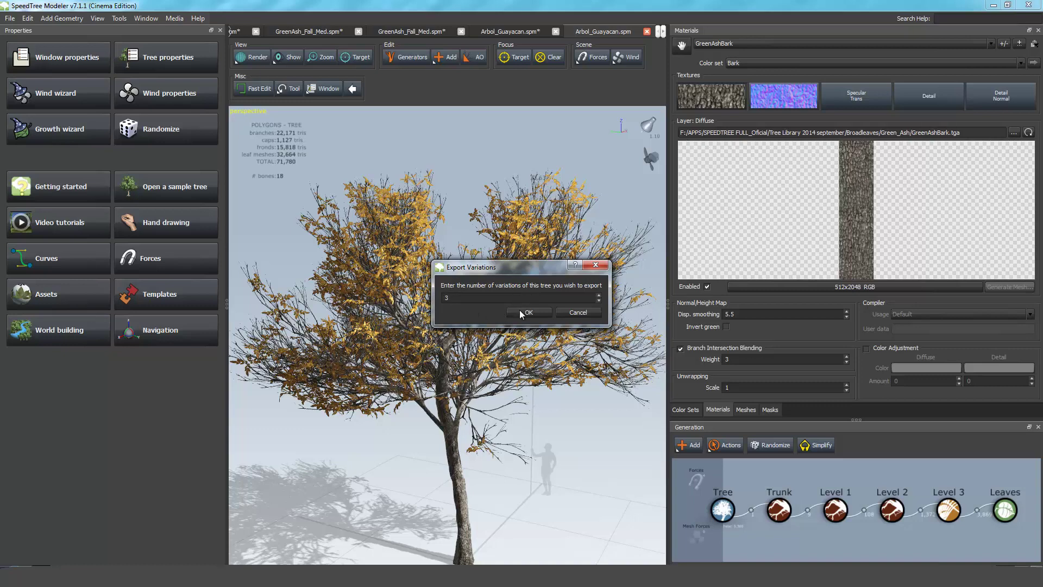
pyautogui.click(520, 313)
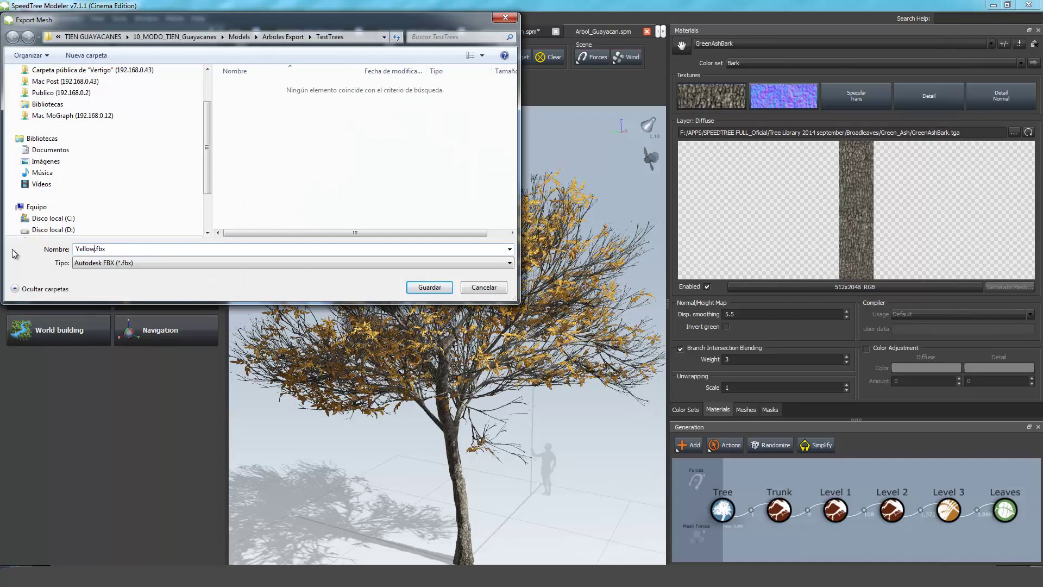
pyautogui.press('Return')
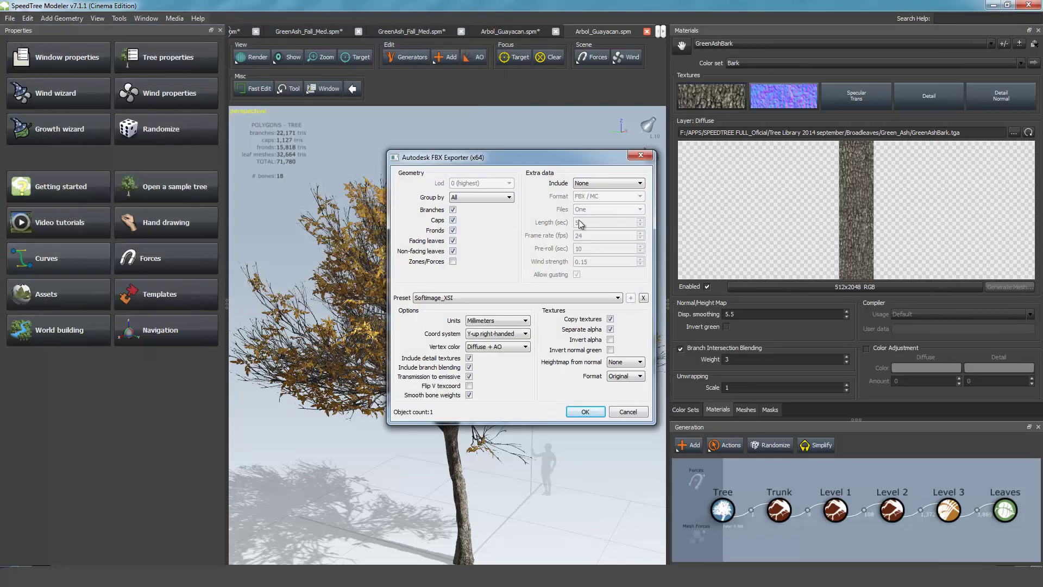
pyautogui.click(496, 299)
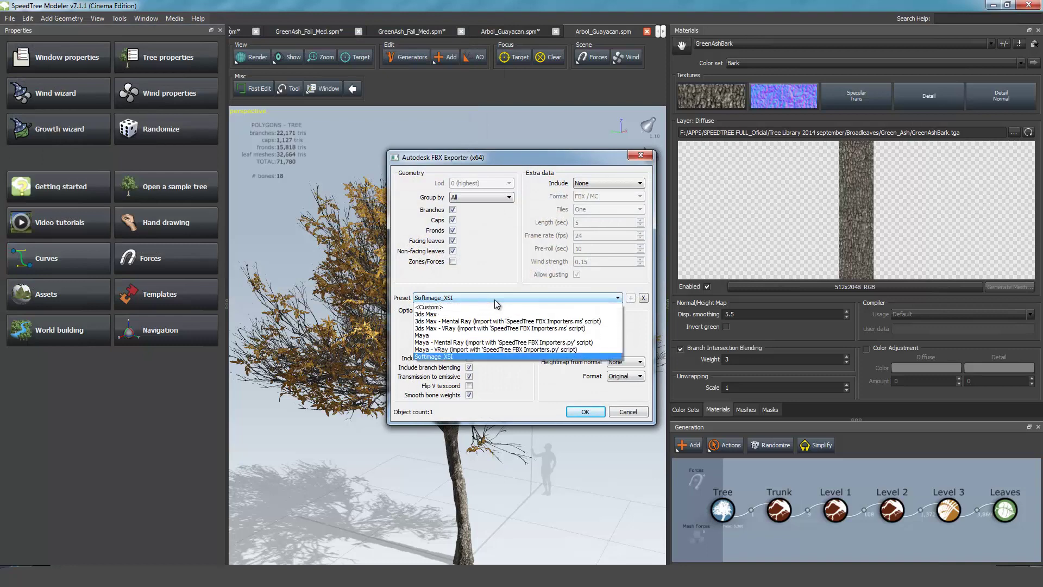
pyautogui.click(482, 336)
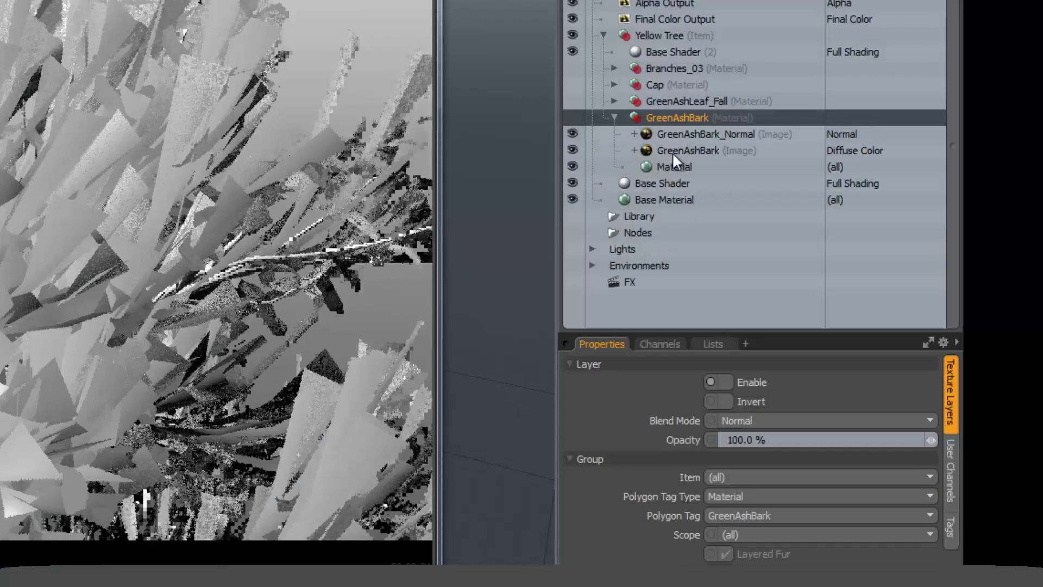
# In MODO, set the Specular Amount and Fresnel of the GreenAshBark material to 5%.
pyautogui.click(675, 166)
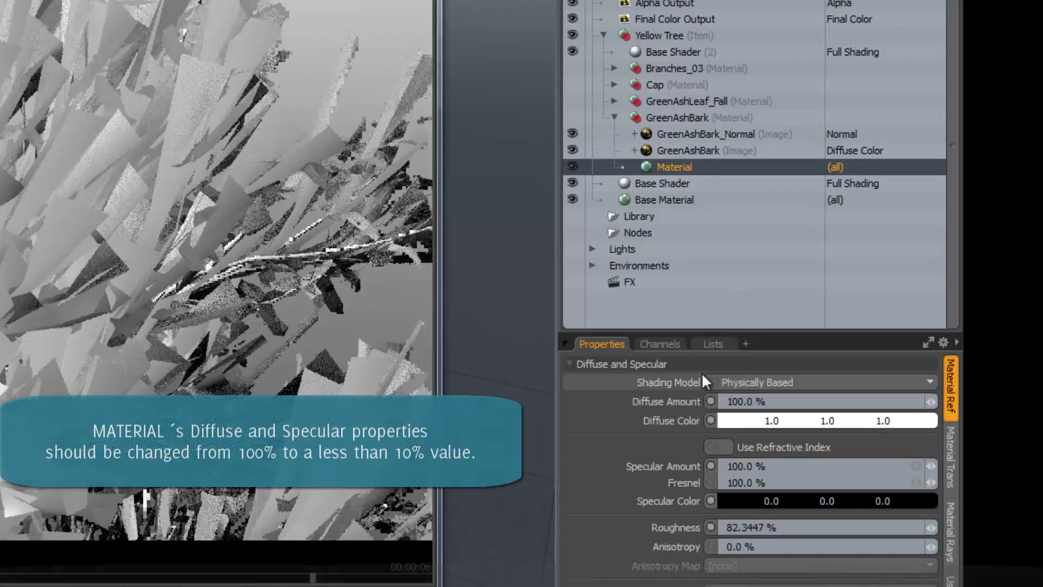
pyautogui.click(713, 467)
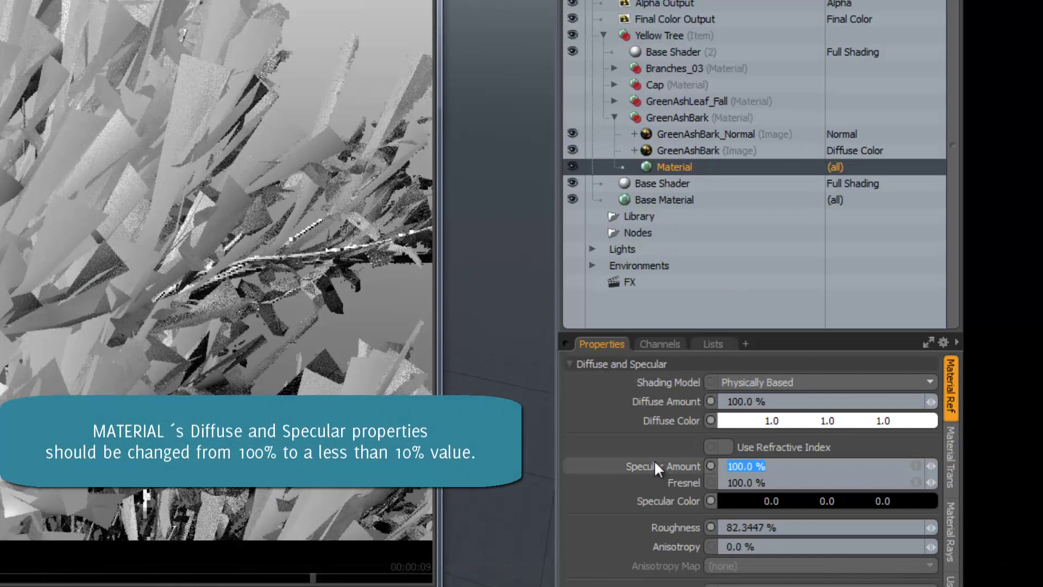
pyautogui.write('5')
pyautogui.press('Tab')
pyautogui.write('5')
pyautogui.press('Return')
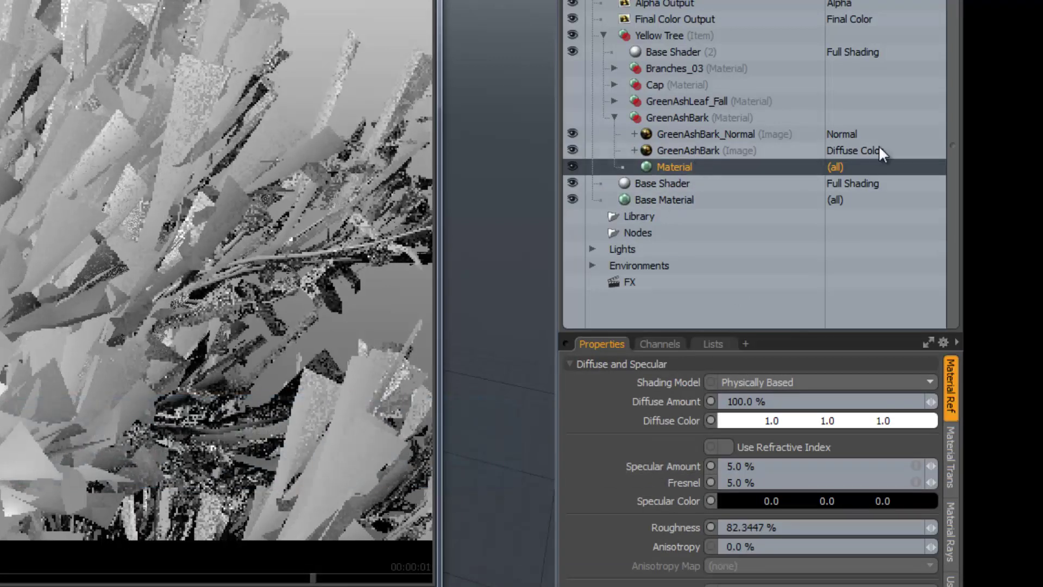
# Set the blend mode of the GreenAshBark and GreenAshBark_Normal image layers to Normal.
pyautogui.click(879, 150)
pyautogui.click(784, 419)
pyautogui.click(774, 407)
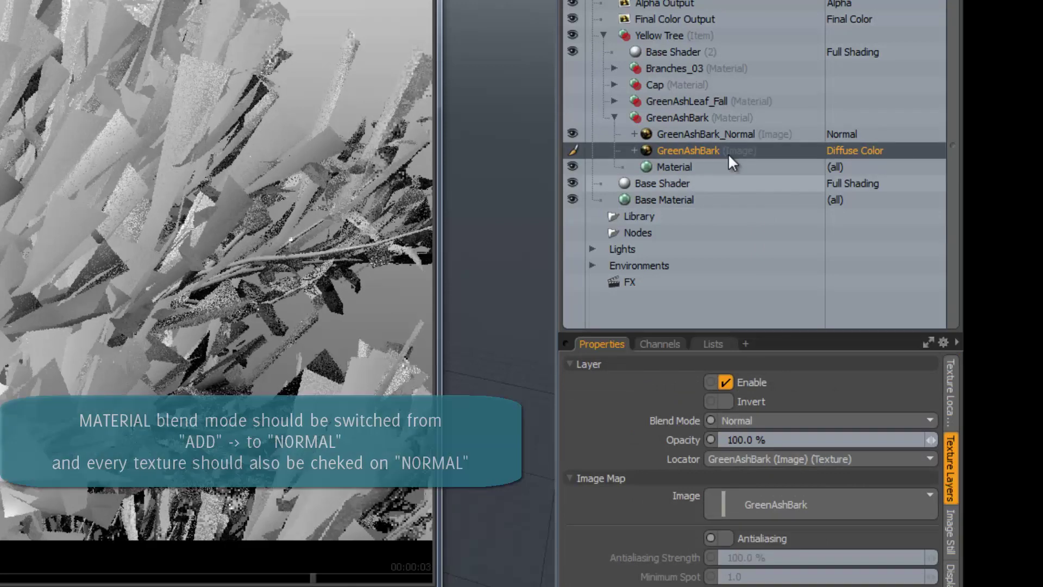
pyautogui.click(710, 134)
pyautogui.click(775, 420)
pyautogui.click(775, 408)
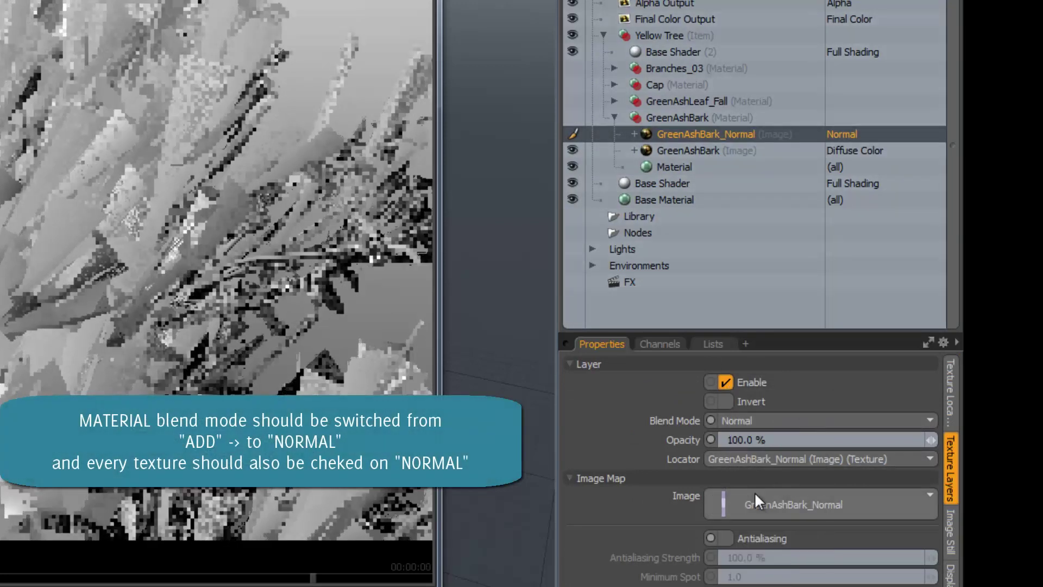
# Check the blend mode of the GreenAshBark group and its material layer, and enable the GreenAshBark group.
pyautogui.click(686, 121)
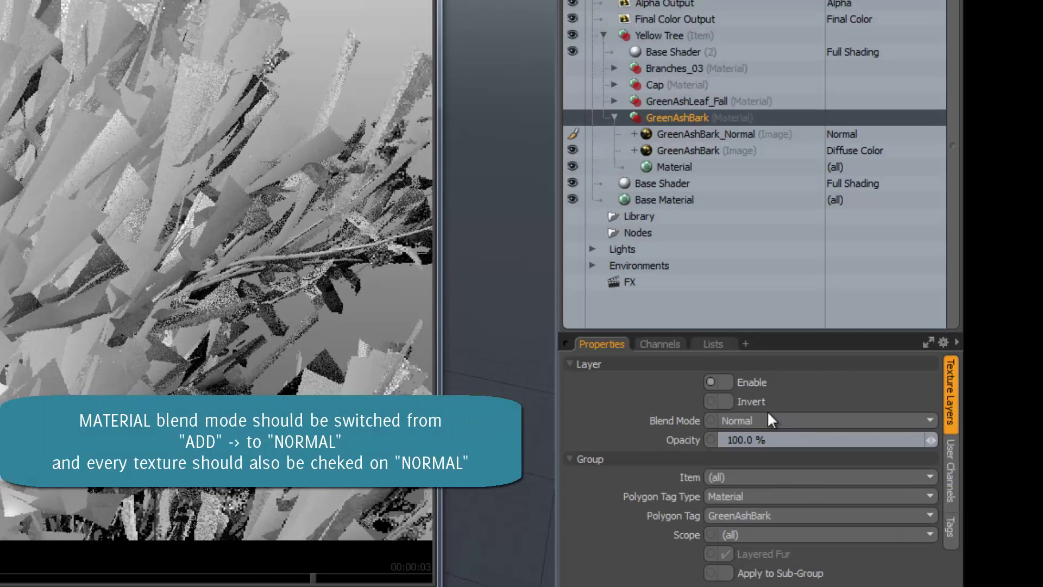
pyautogui.click(676, 165)
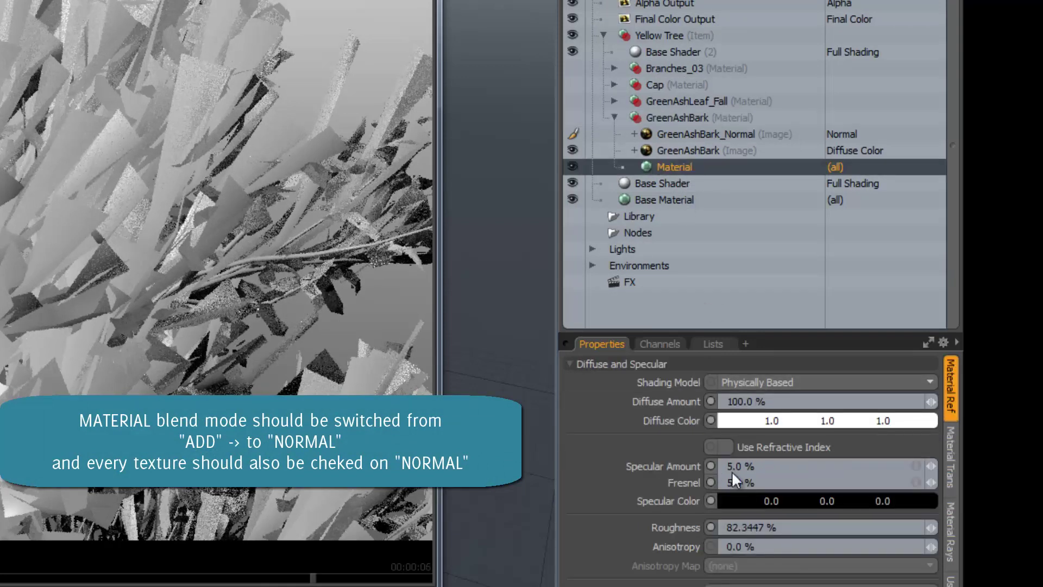
pyautogui.click(951, 457)
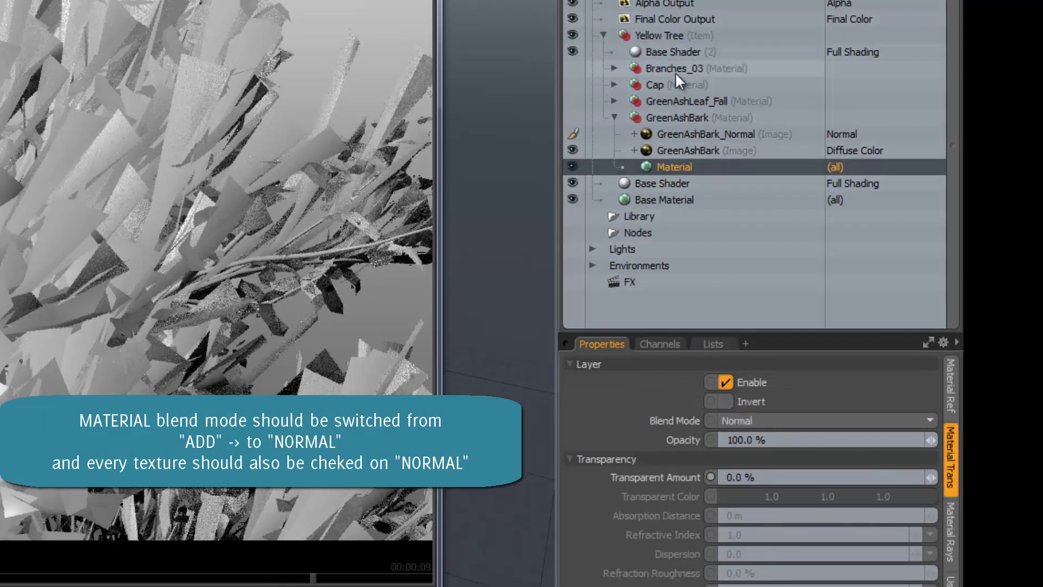
pyautogui.click(614, 117)
pyautogui.click(614, 117)
pyautogui.click(573, 117)
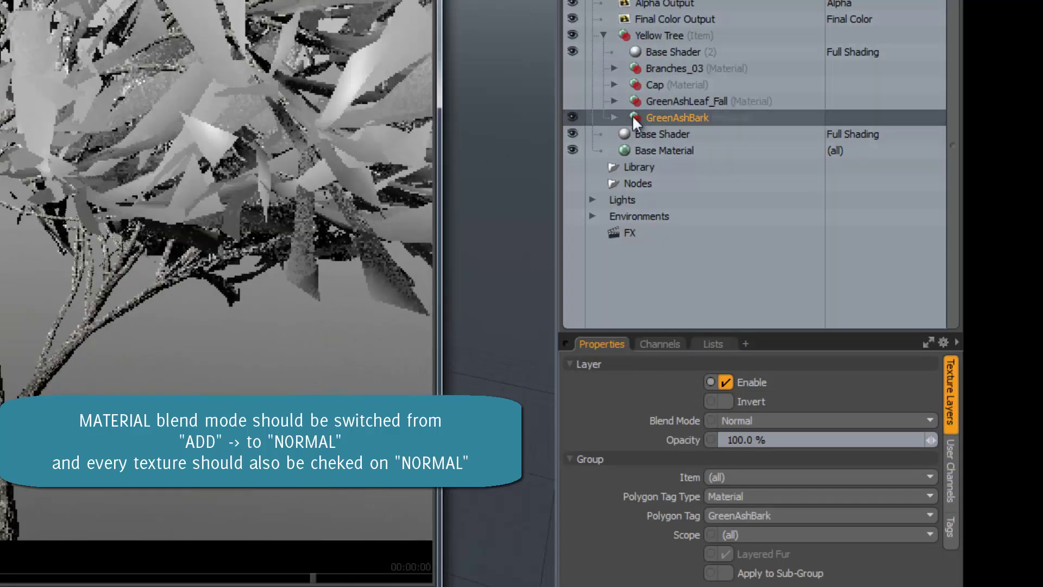
pyautogui.click(614, 118)
pyautogui.click(689, 150)
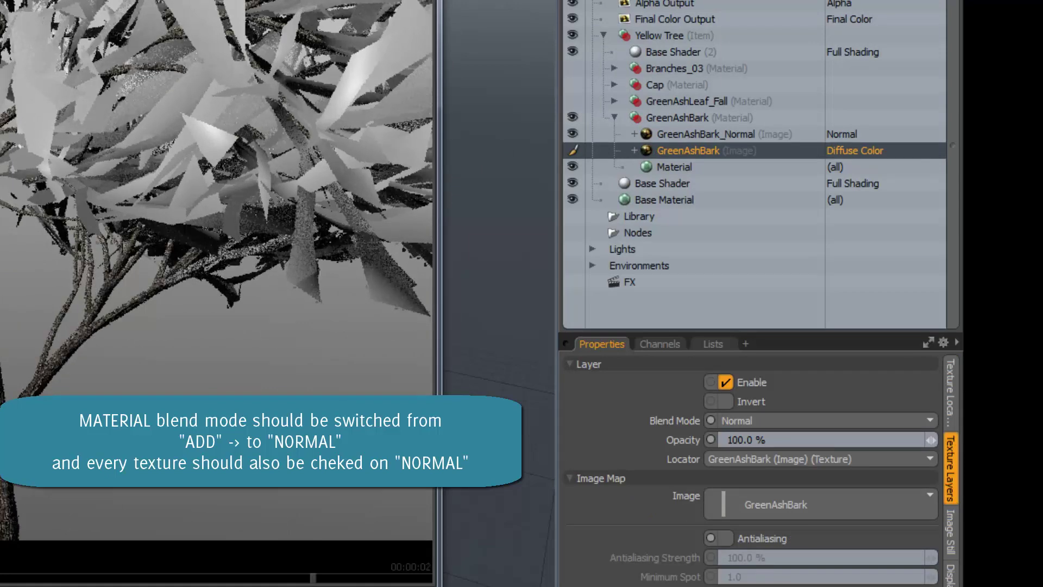
pyautogui.click(615, 117)
# Enable the Branches_03 group and set its material's Specular Amount and Fresnel to 5%.
pyautogui.click(679, 68)
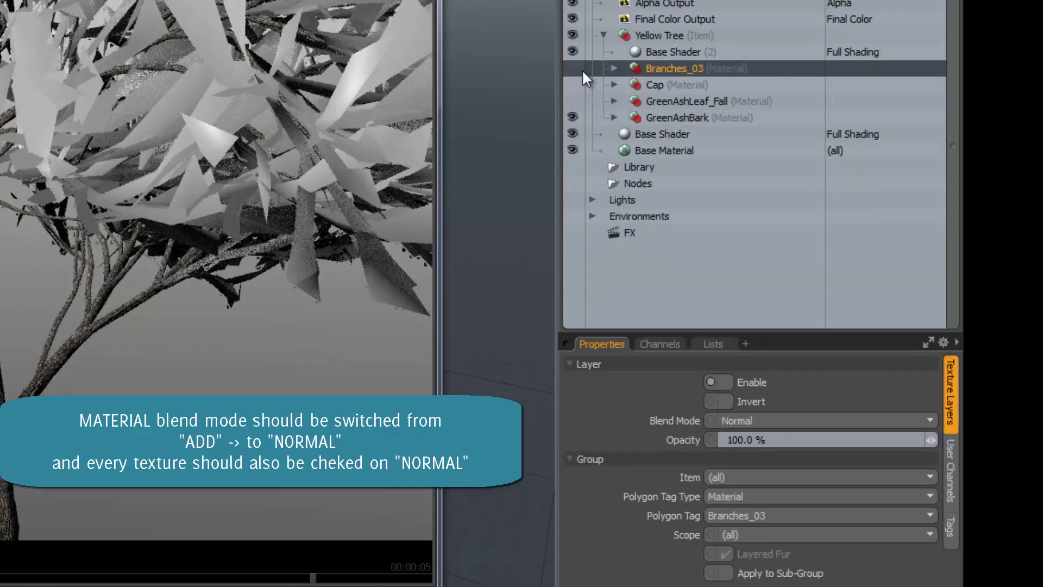
pyautogui.click(614, 68)
pyautogui.click(677, 134)
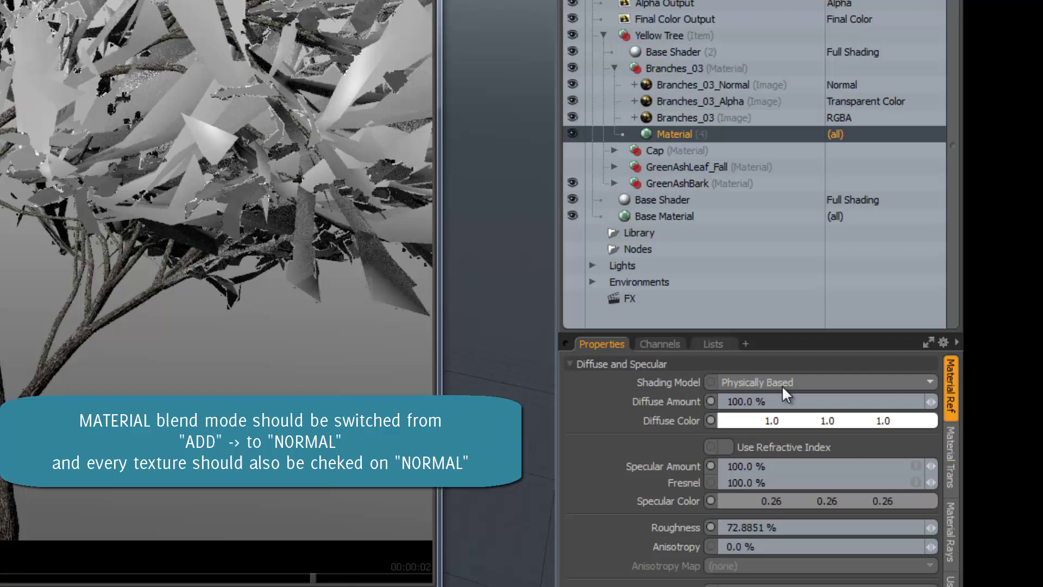
pyautogui.moveTo(763, 467); pyautogui.dragTo(575, 442)
pyautogui.write('5')
pyautogui.press('Tab')
pyautogui.write('5')
pyautogui.press('Return')
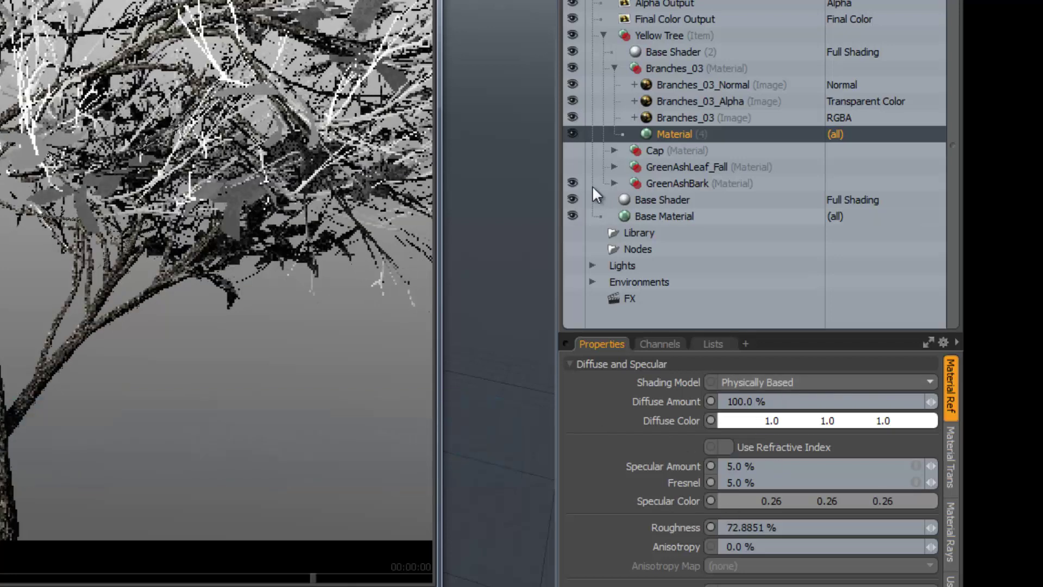
# Set the blend mode of the Branches_03_Normal image layer to Normal.
pyautogui.click(669, 85)
pyautogui.click(761, 421)
pyautogui.click(752, 410)
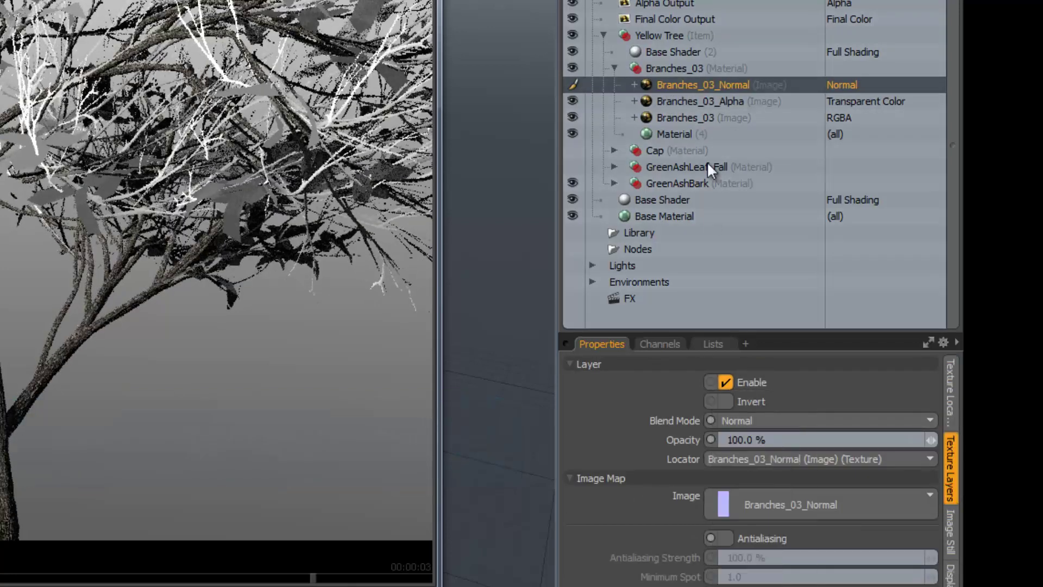
# Set the Branches_03_Alpha layer's effect to Stencil and change the effect of the Branches_03 image layer.
pyautogui.click(709, 108)
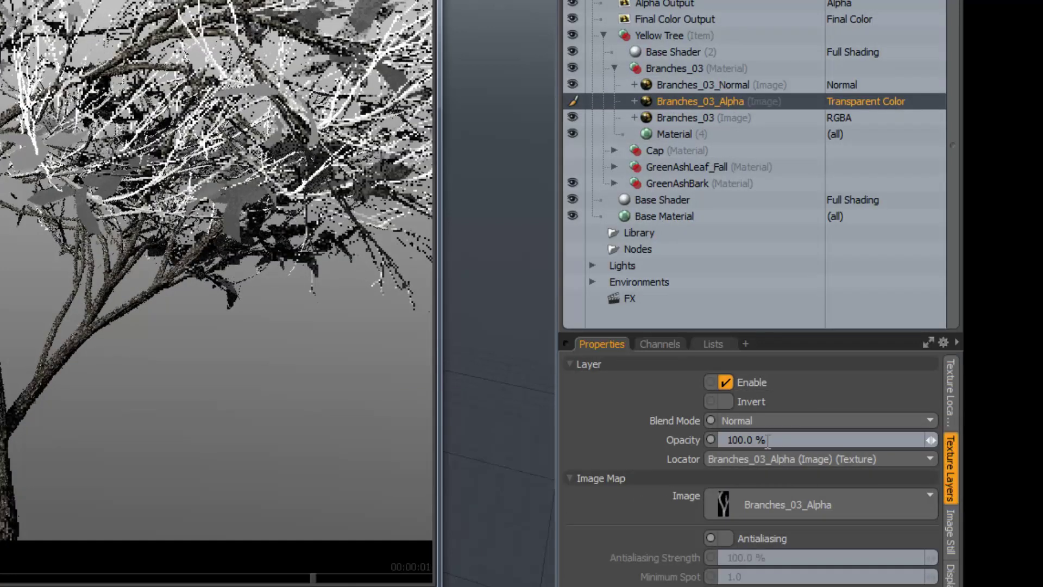
pyautogui.click(888, 97)
pyautogui.click(750, 127)
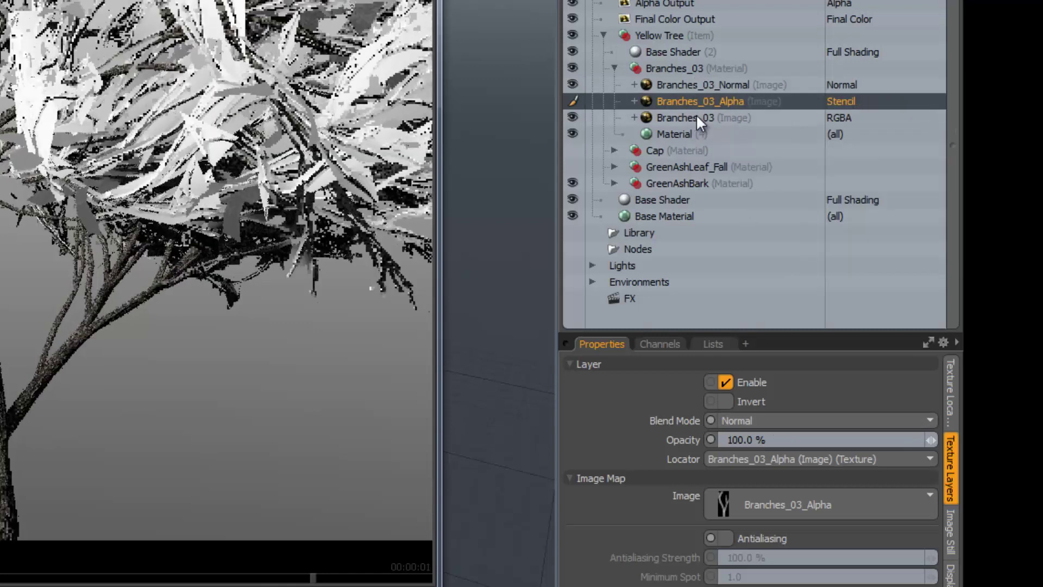
pyautogui.click(832, 117)
pyautogui.click(830, 117)
pyautogui.click(685, 140)
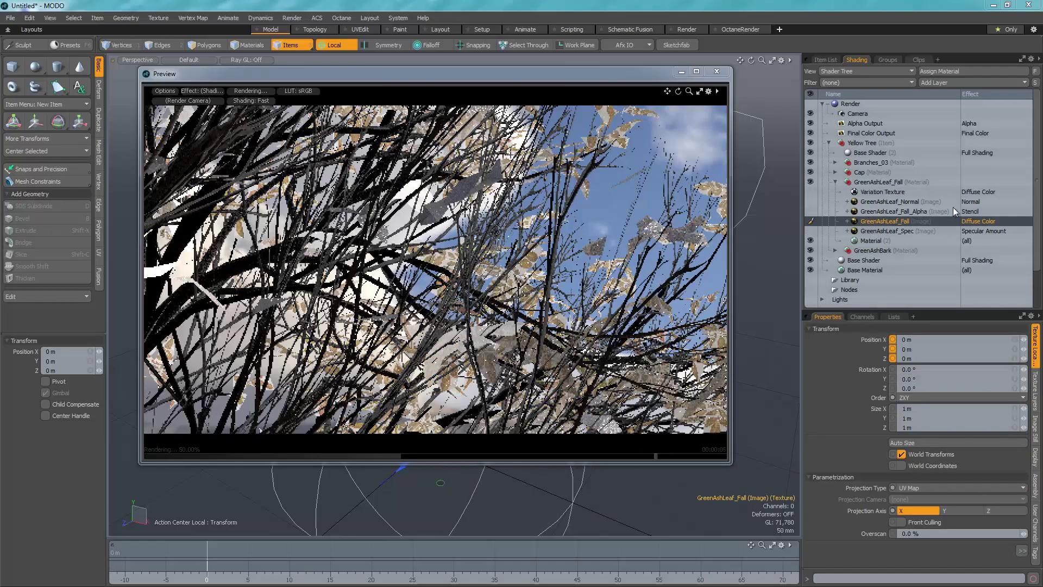
# Move GreenAshLeaf_Fall_Alpha above GreenAshLeaf_Normal and enable both layers along with the leaf group's Variation Texture.
pyautogui.click(811, 192)
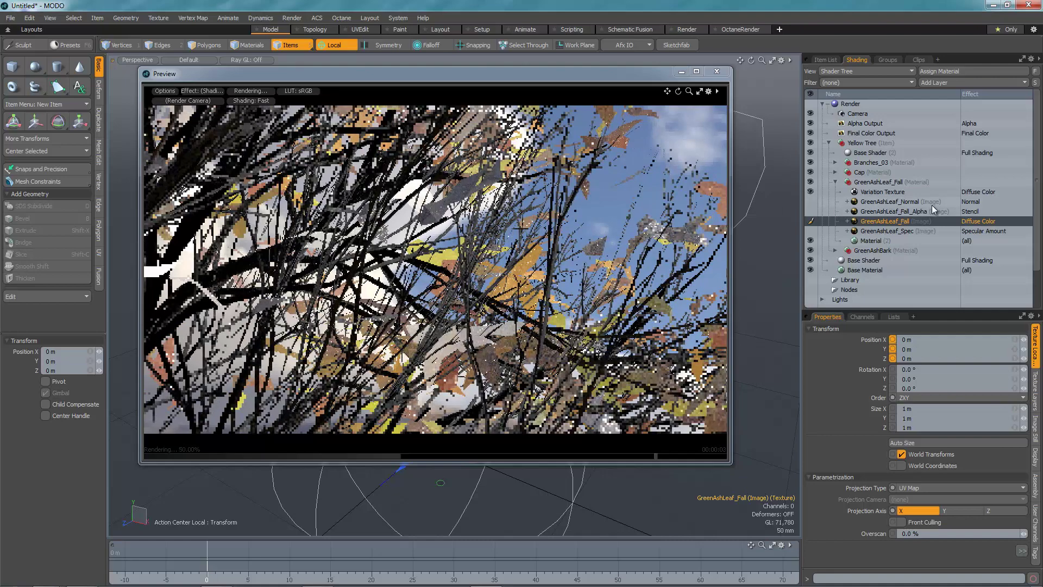
pyautogui.moveTo(892, 212); pyautogui.dragTo(914, 199)
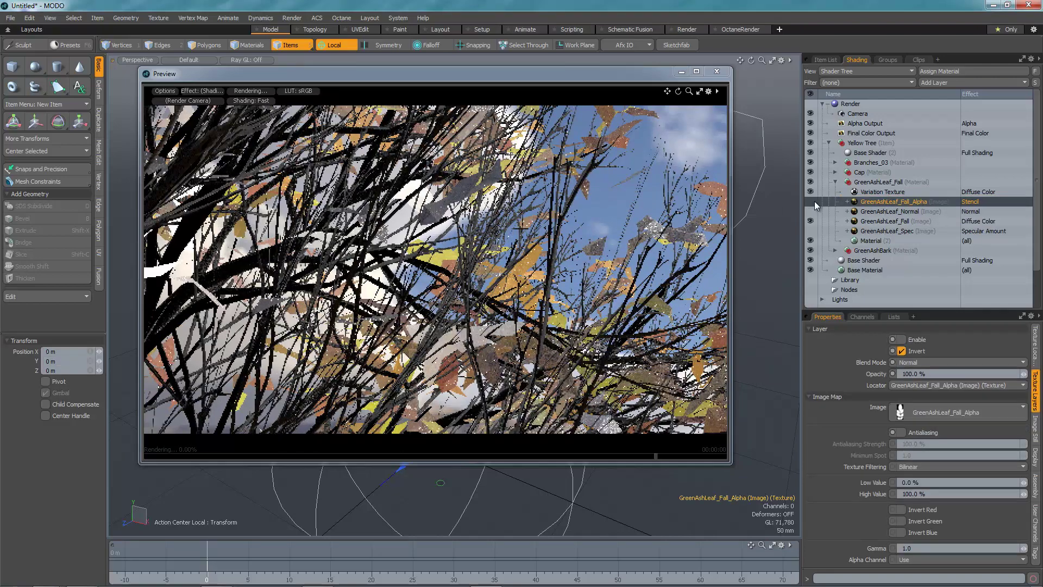
pyautogui.click(811, 201)
pyautogui.click(810, 210)
pyautogui.click(885, 210)
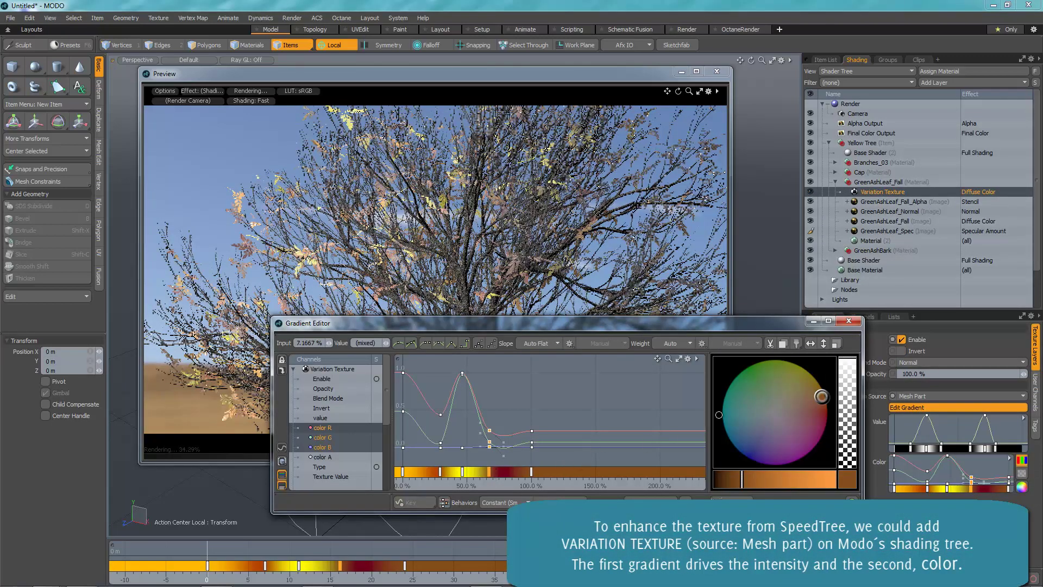
# Recolor the key following the yellow one in the Variation Texture's color gradient to a darker, more saturated orange-brown.
pyautogui.click(531, 472)
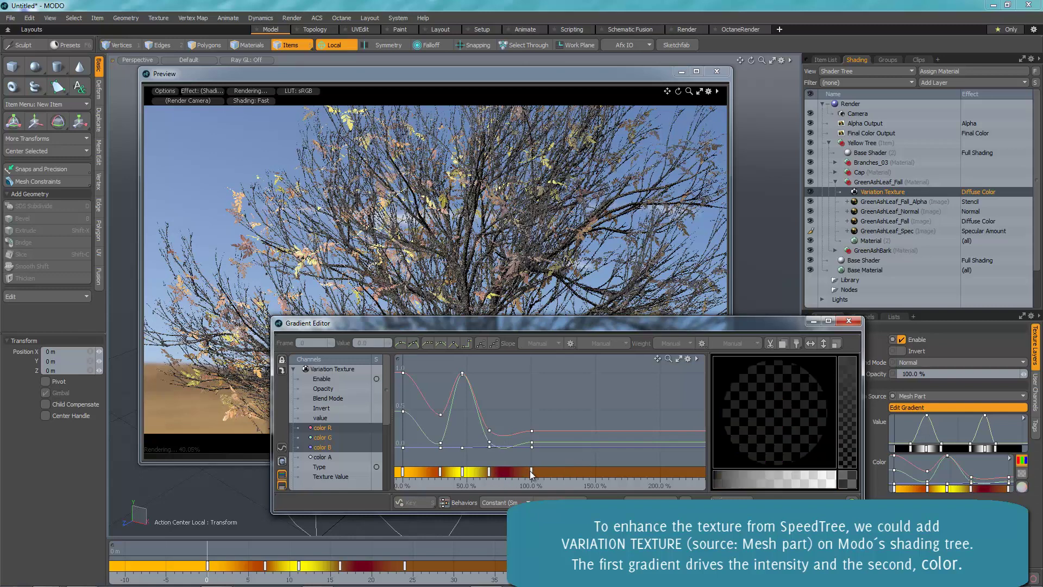
pyautogui.click(489, 472)
pyautogui.moveTo(807, 413); pyautogui.dragTo(839, 401)
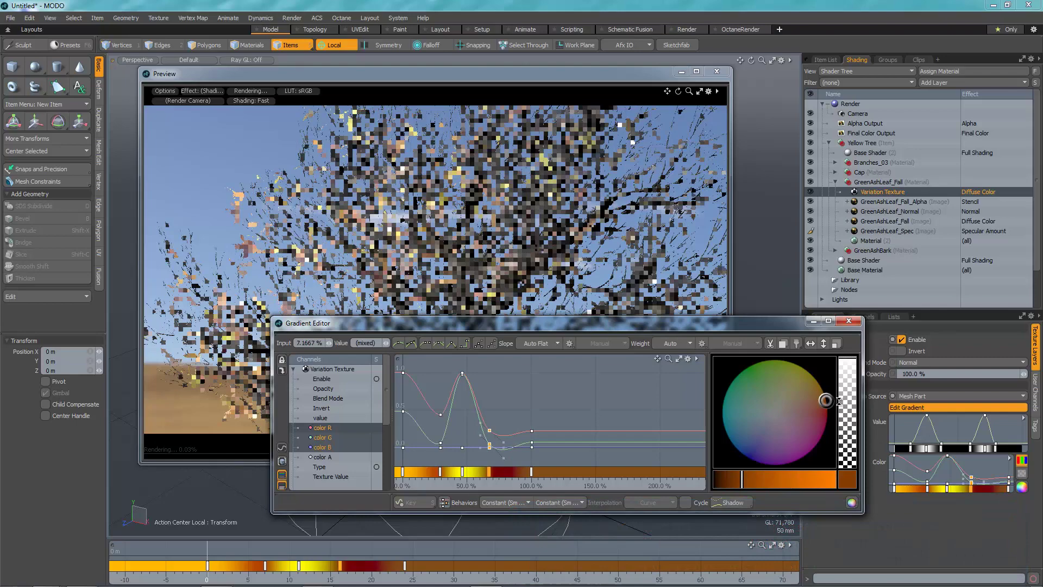
pyautogui.moveTo(742, 480); pyautogui.dragTo(728, 479)
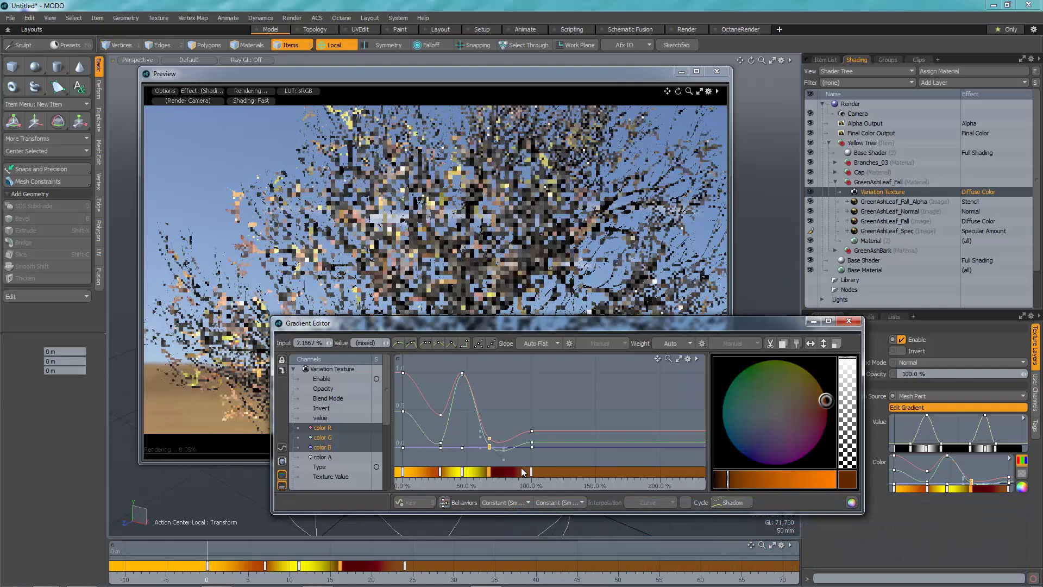
# Recolor the key just before the yellow one in the Variation Texture's color gradient to a brighter golden orange, then close the gradient editor.
pyautogui.click(441, 476)
pyautogui.click(441, 472)
pyautogui.moveTo(826, 400); pyautogui.dragTo(822, 387)
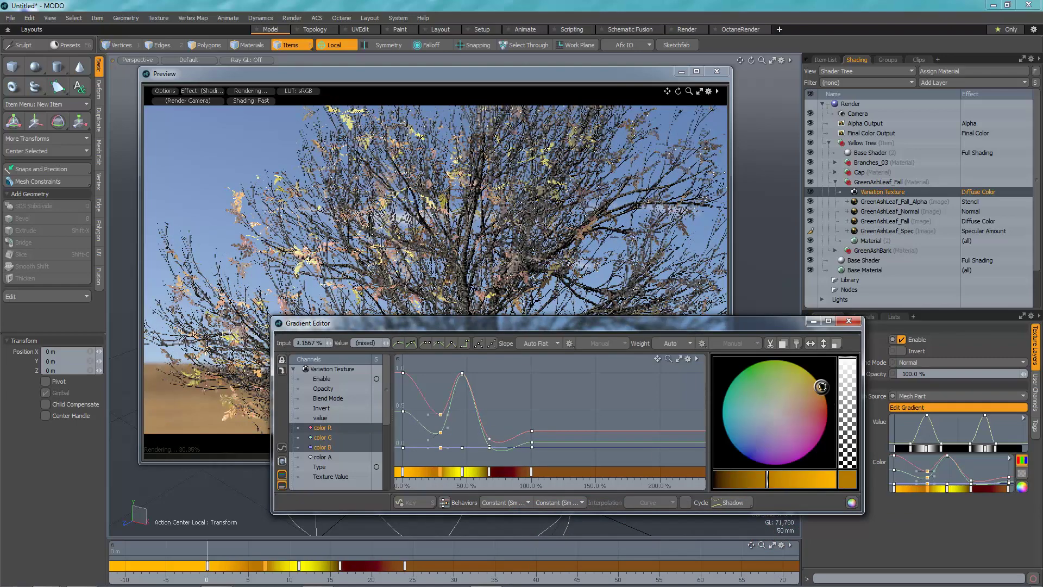
pyautogui.click(848, 321)
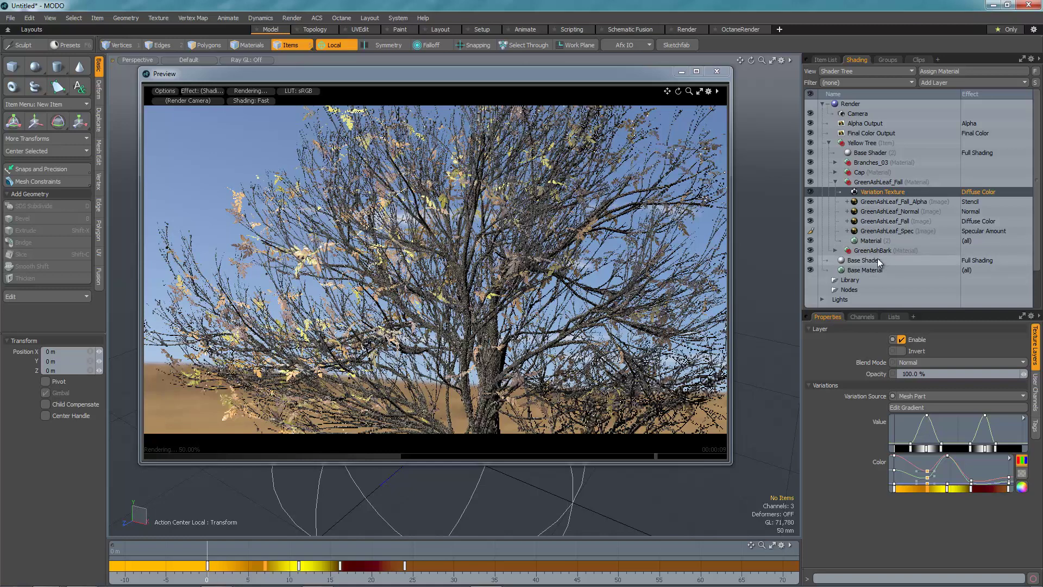
# Set the Specular Amount of the material in the GreenAshLeaf_Fall group to 5%.
pyautogui.click(881, 240)
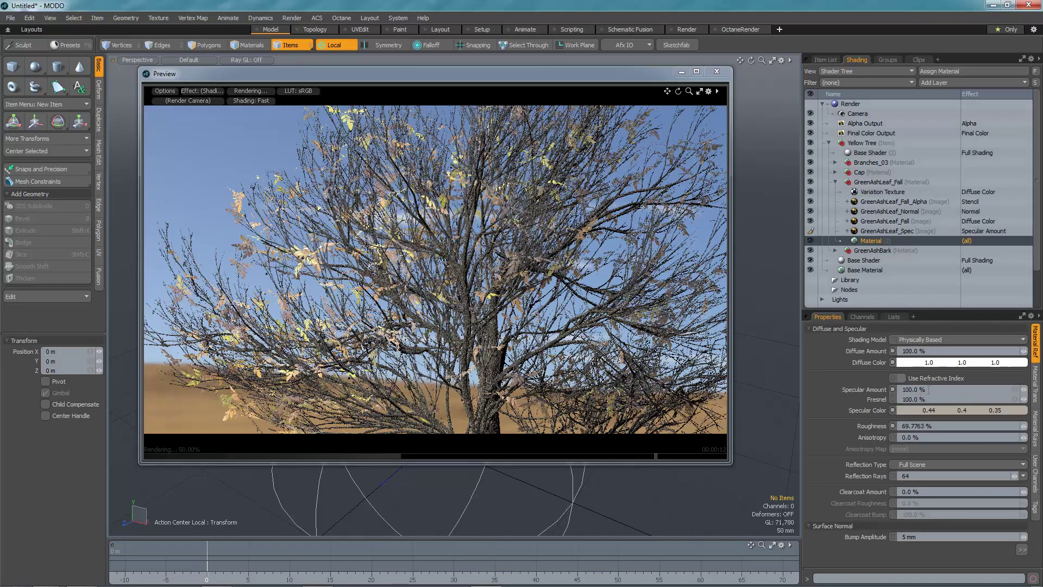
pyautogui.write('5')
pyautogui.press('Return')
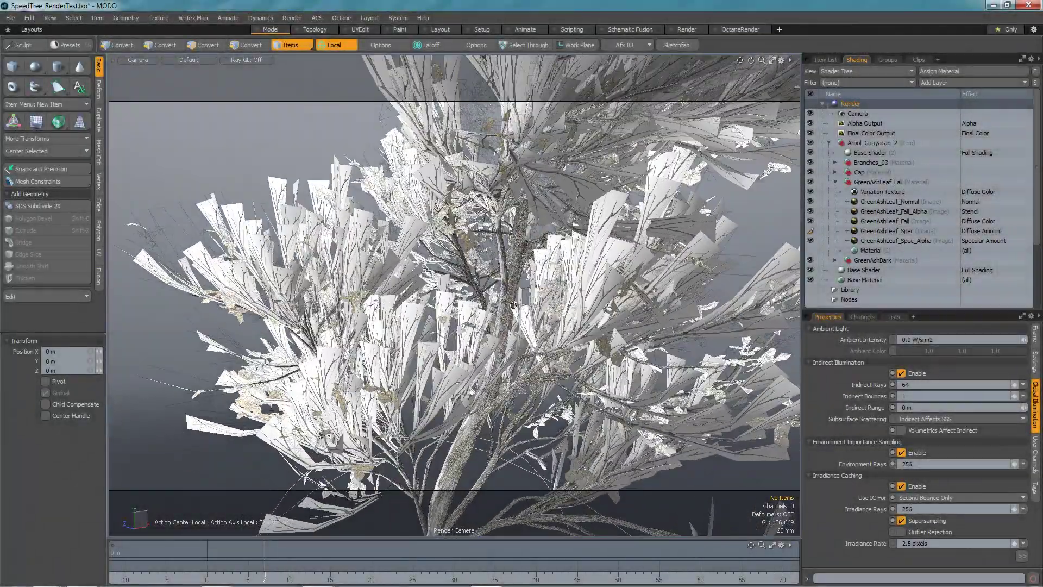
# Frame the tree's crown through the render camera in the SpeedTree_RenderTest scene and open the render preview.
pyautogui.keyDown('alt'); pyautogui.moveTo(533, 344); pyautogui.dragTo(455, 249); pyautogui.keyUp('alt')
pyautogui.scroll(5, 456, 250)
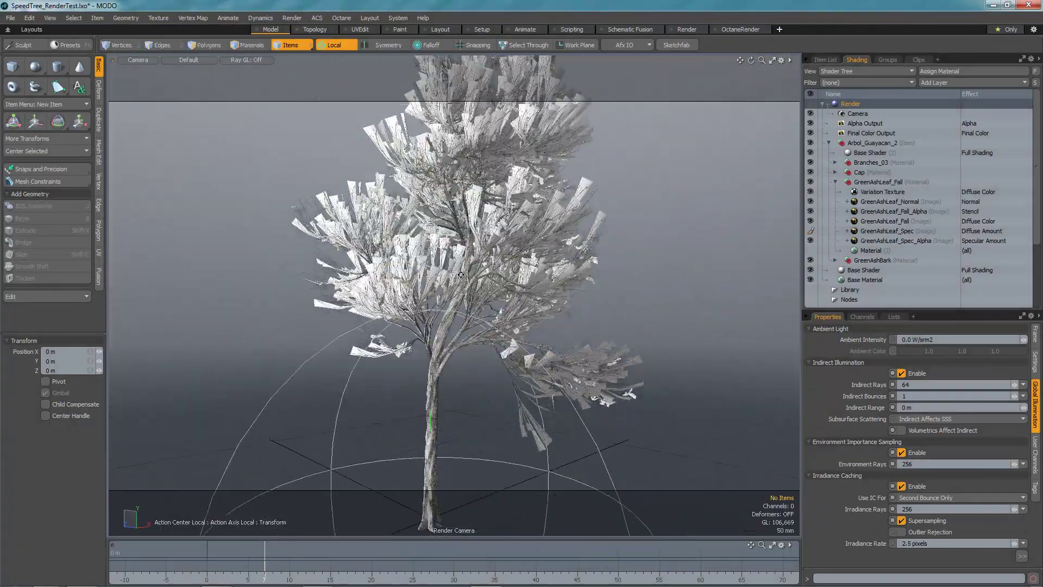
pyautogui.scroll(8, 555, 240)
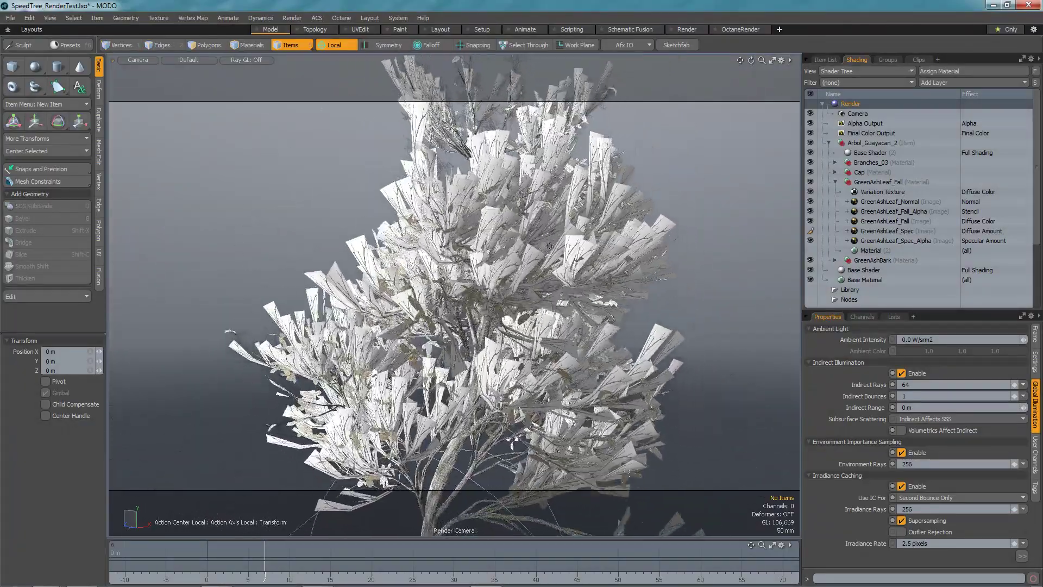
pyautogui.moveTo(523, 298)
pyautogui.keyDown('alt'); pyautogui.mouseDown()
pyautogui.moveTo(564, 295)
pyautogui.moveTo(525, 294)
pyautogui.mouseUp(); pyautogui.keyUp('alt')
pyautogui.press('F9')
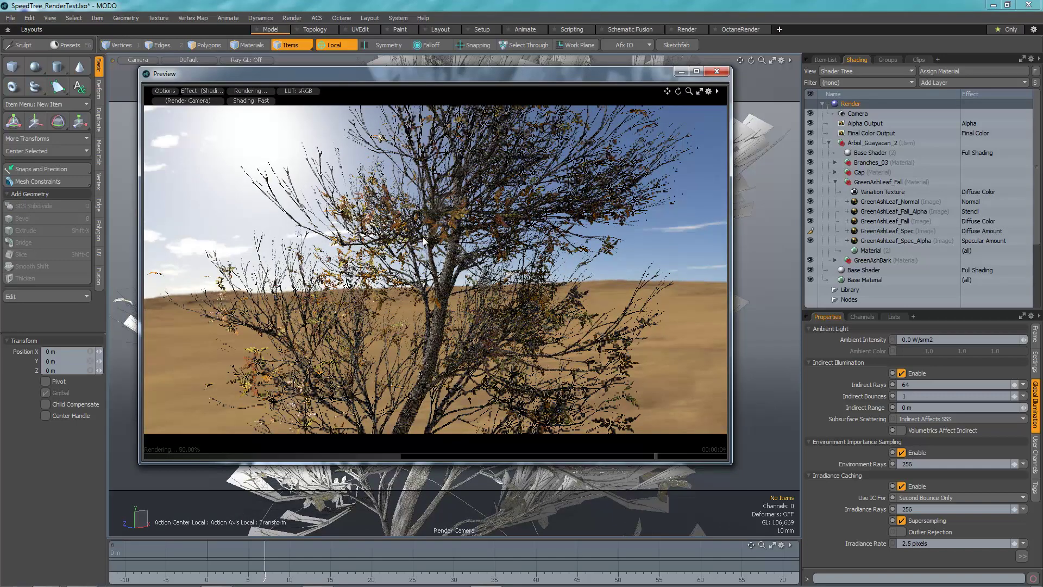
pyautogui.keyDown('alt'); pyautogui.moveTo(503, 298); pyautogui.dragTo(401, 294); pyautogui.keyUp('alt')
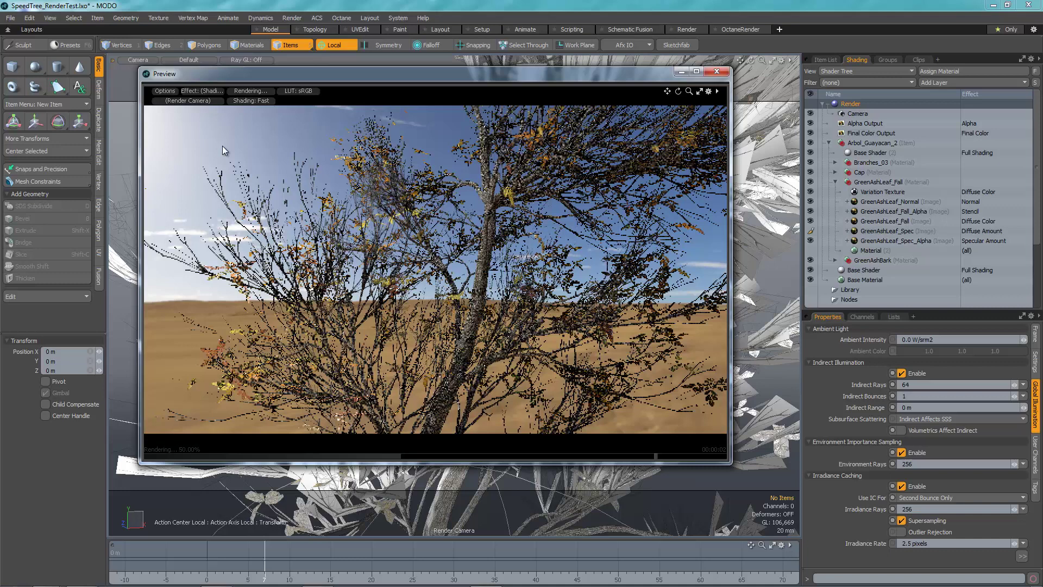
# Turn off shadows in the render preview.
pyautogui.click(169, 91)
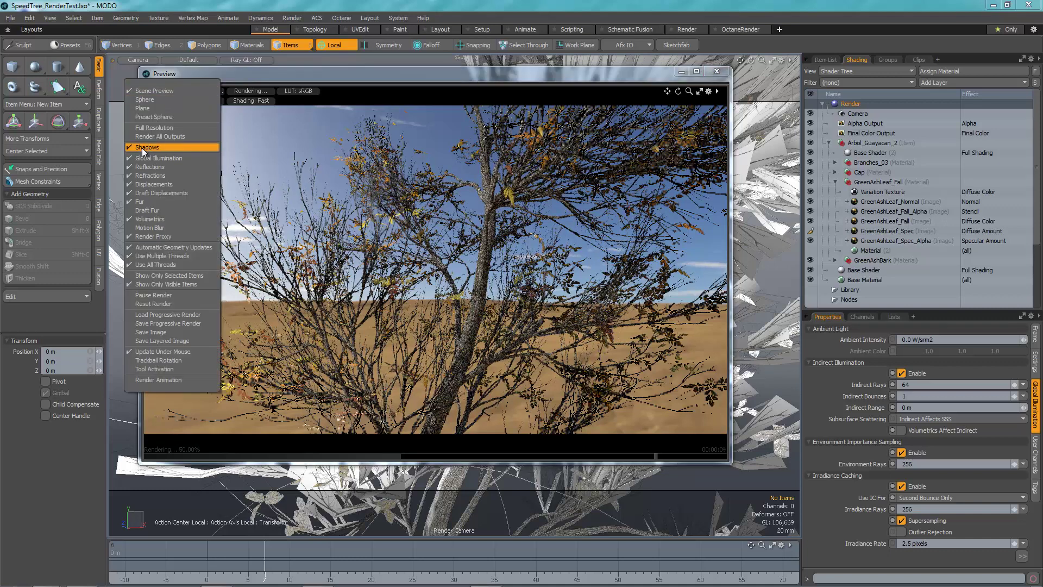
pyautogui.click(155, 128)
pyautogui.click(164, 90)
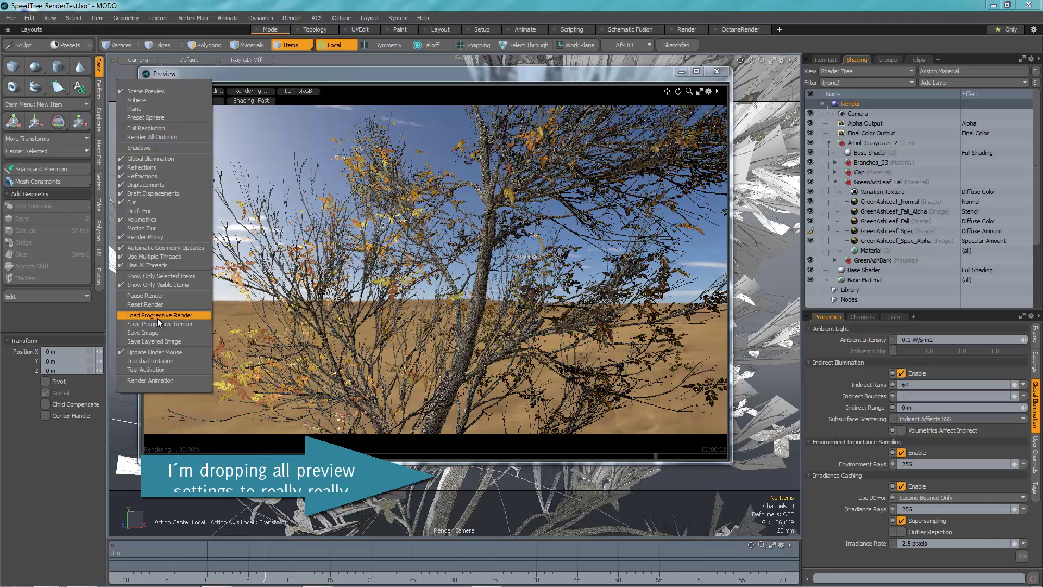
pyautogui.click(401, 76)
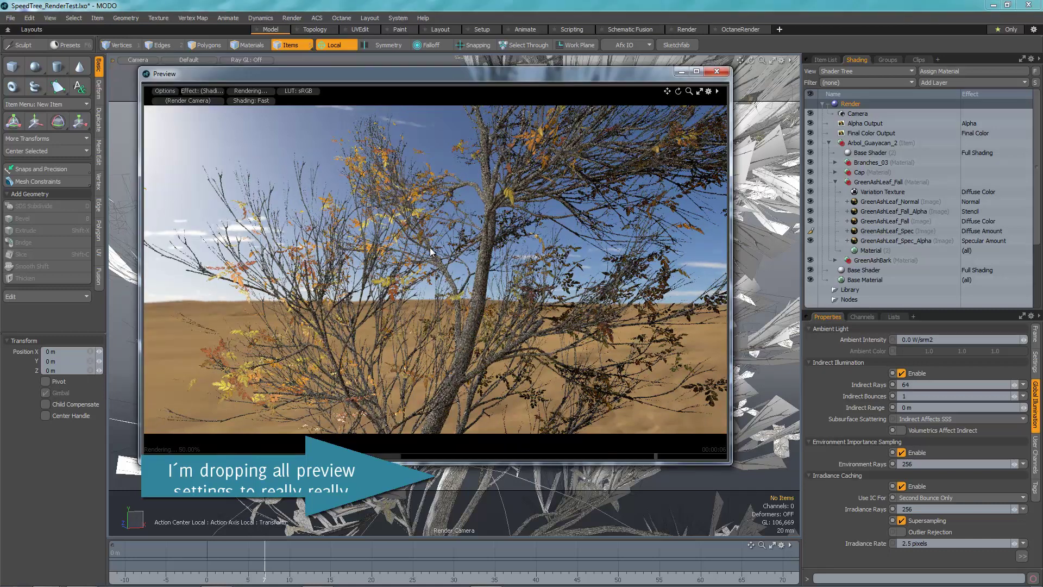
# Disable indirect illumination and set the render antialiasing to 1 Sample/Pixel with the Box filter.
pyautogui.click(901, 373)
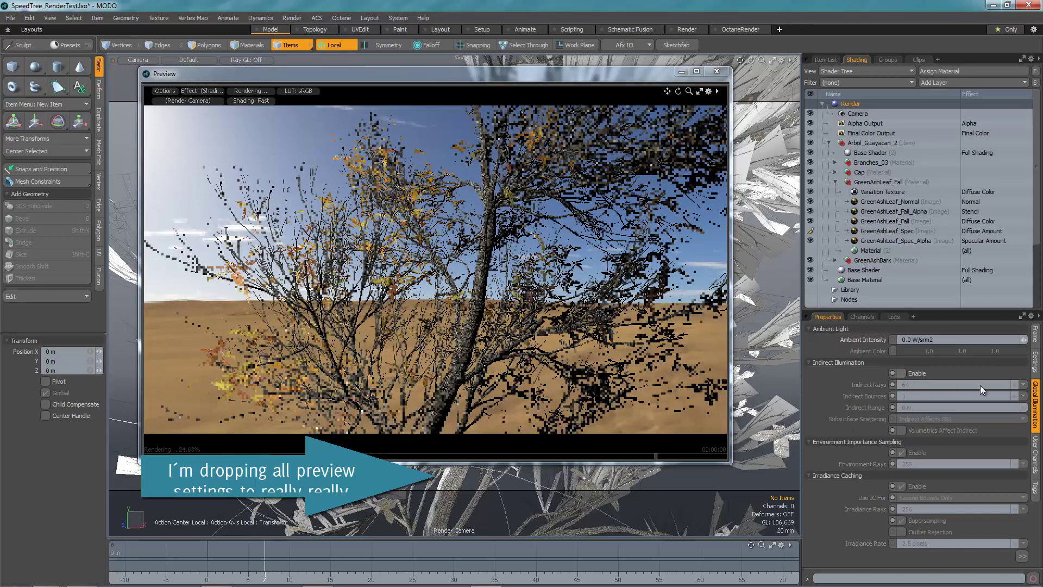
pyautogui.click(1036, 361)
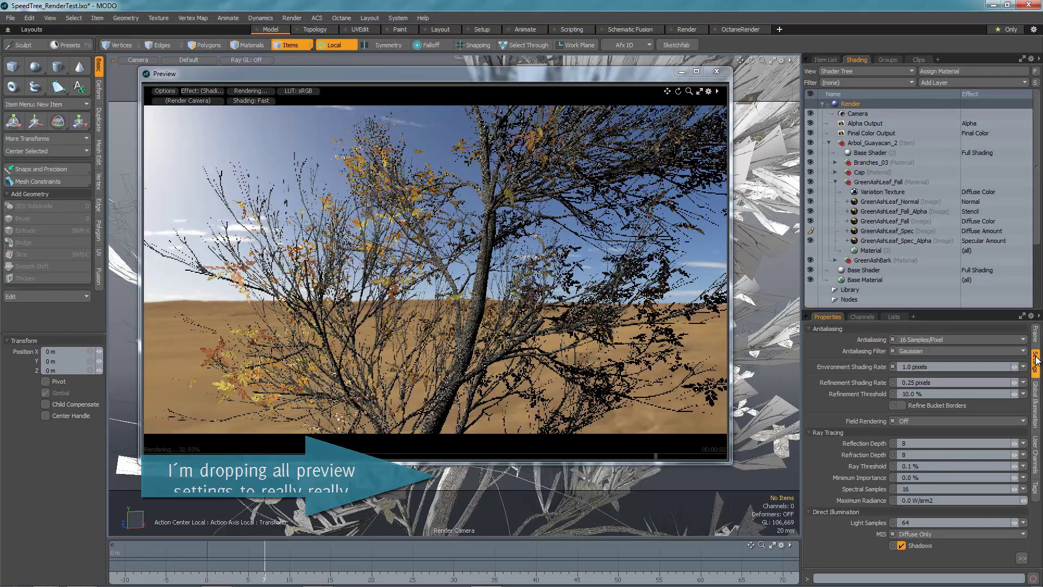
pyautogui.click(942, 351)
pyautogui.click(948, 333)
pyautogui.click(958, 338)
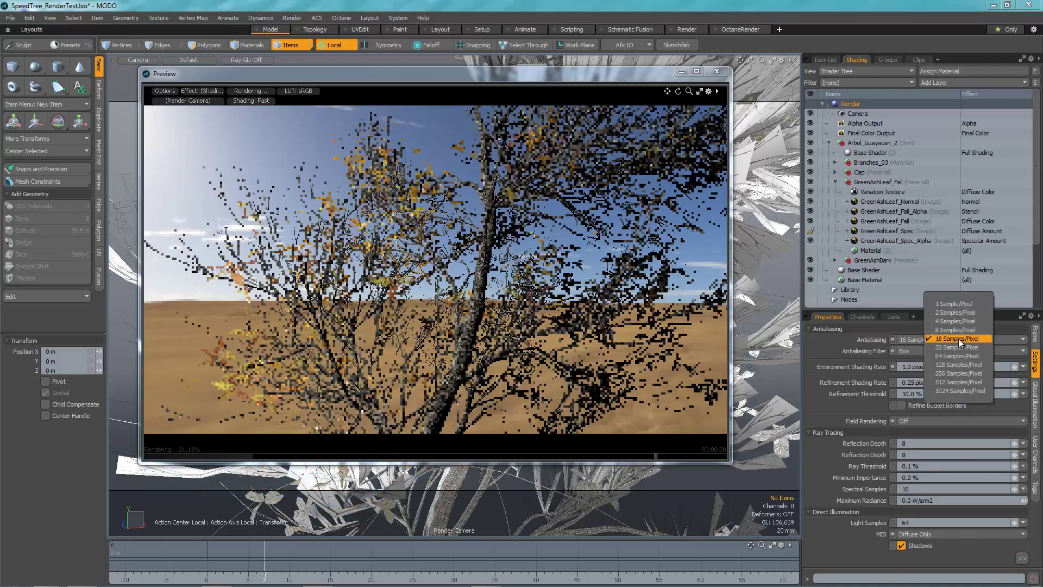
pyautogui.click(955, 304)
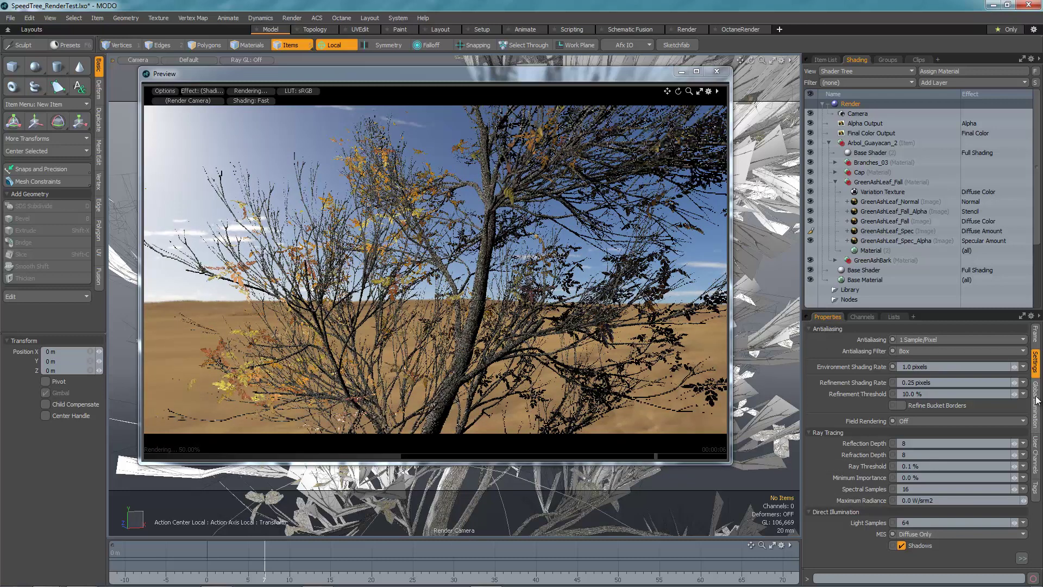
# Review the render's frame, antialiasing and global illumination settings, and examine the leaves and branches in the preview from different angles.
pyautogui.click(1036, 333)
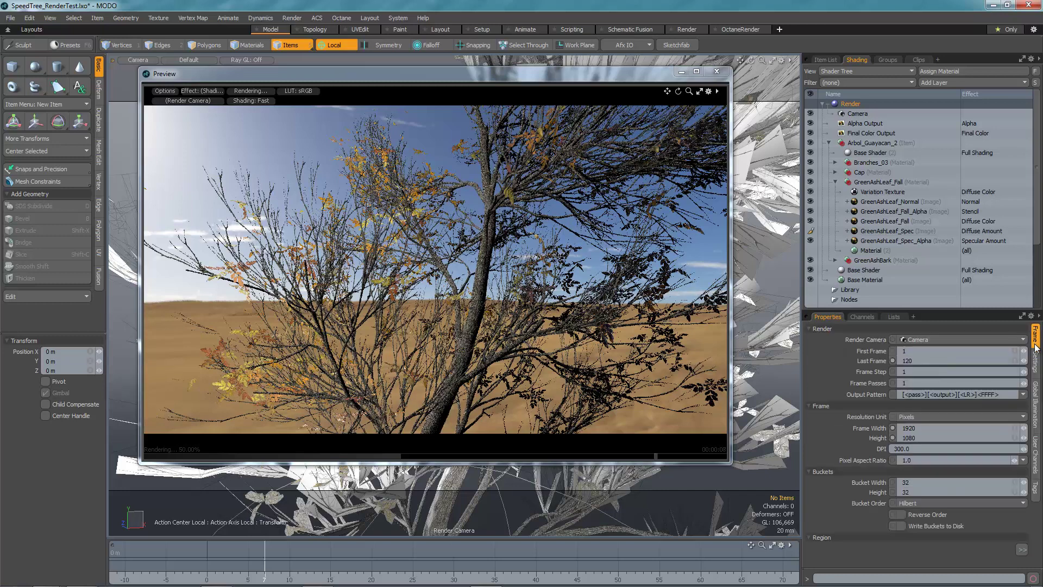
pyautogui.click(1036, 376)
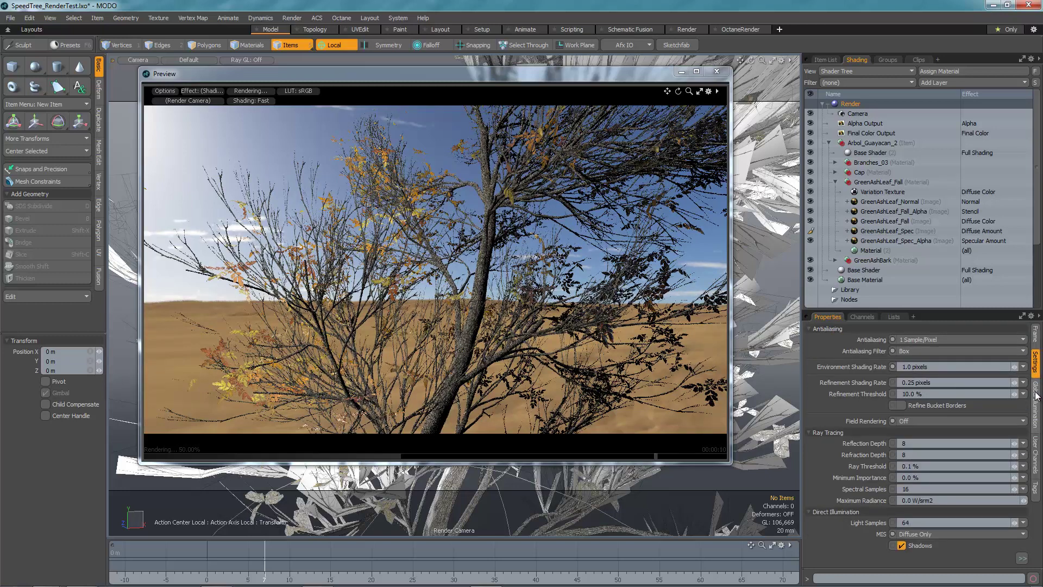
pyautogui.click(1036, 397)
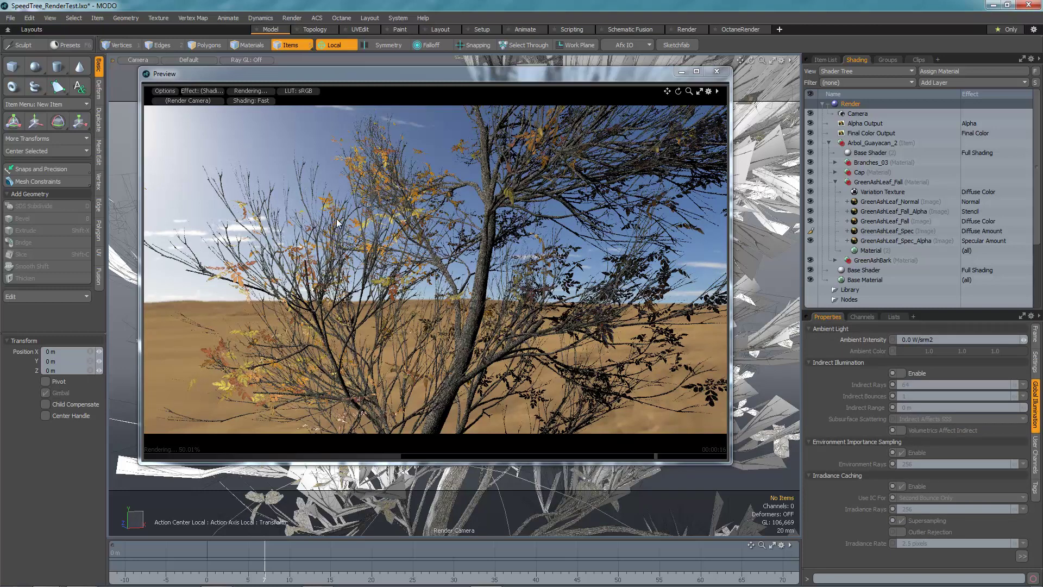
pyautogui.click(1037, 362)
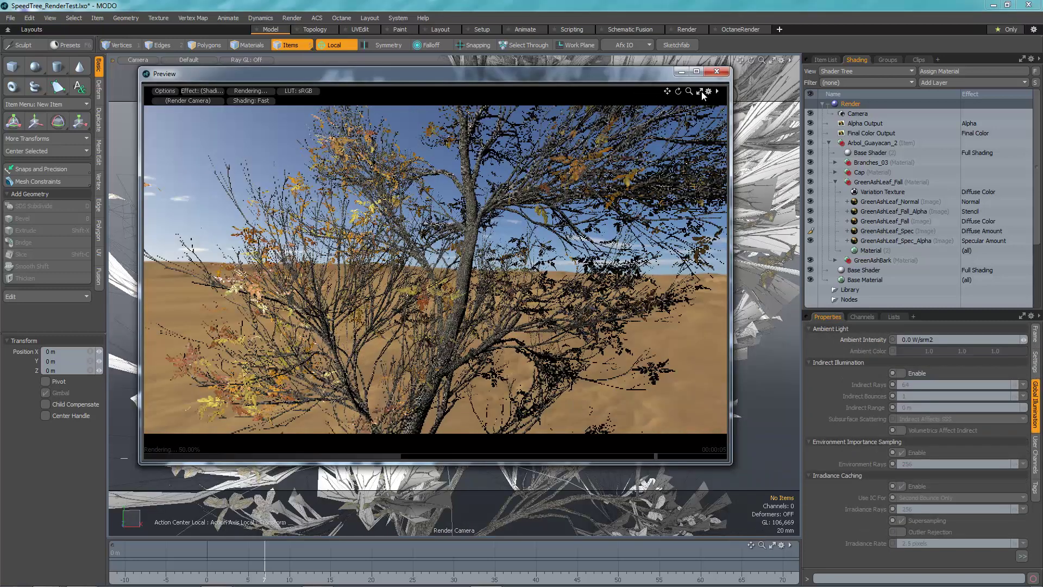
pyautogui.click(700, 92)
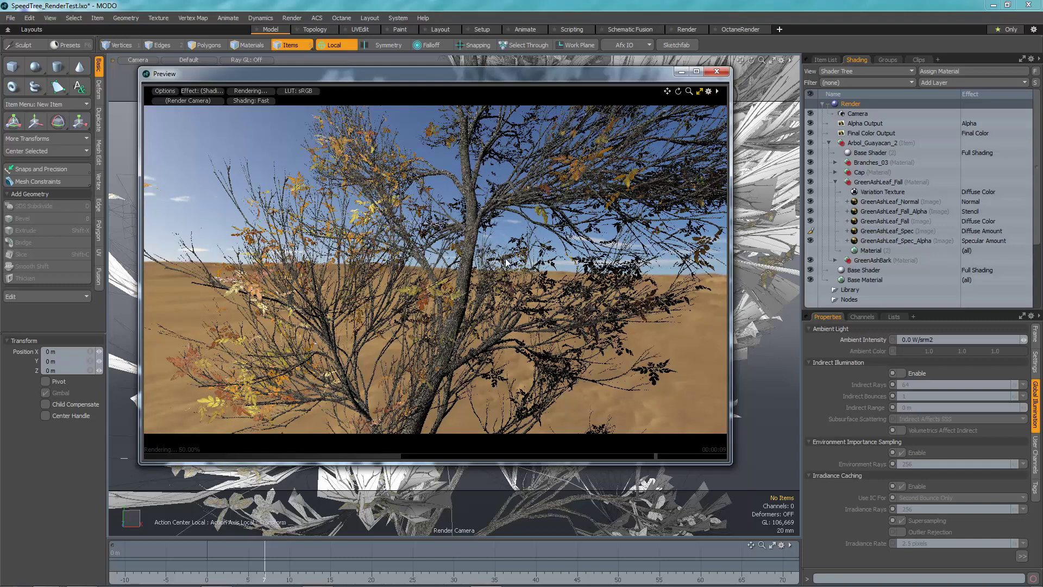
pyautogui.moveTo(506, 262)
pyautogui.keyDown('alt'); pyautogui.mouseDown()
pyautogui.moveTo(513, 269)
pyautogui.moveTo(504, 277)
pyautogui.mouseUp(); pyautogui.keyUp('alt')
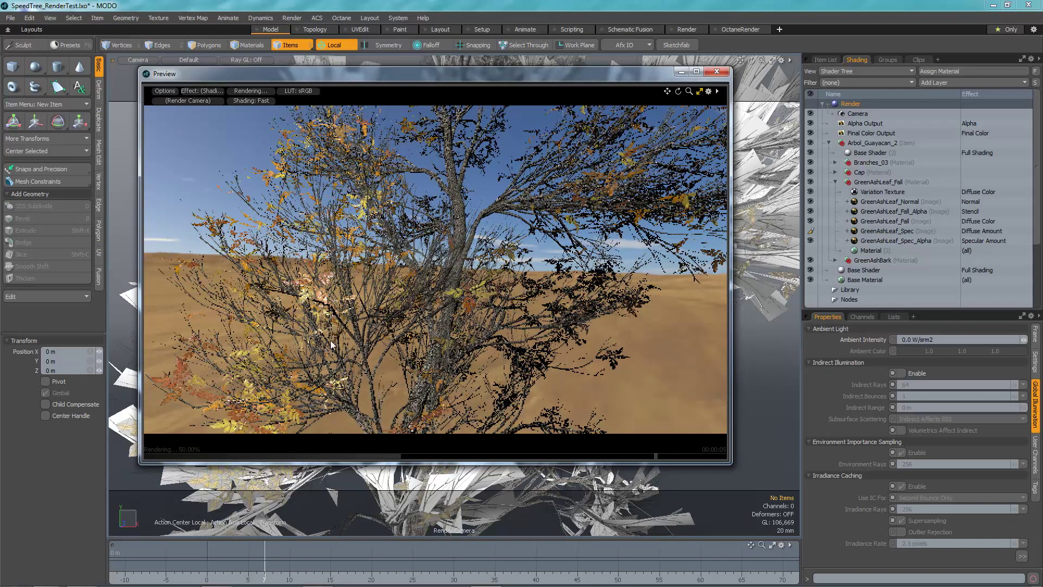
pyautogui.press('alt')
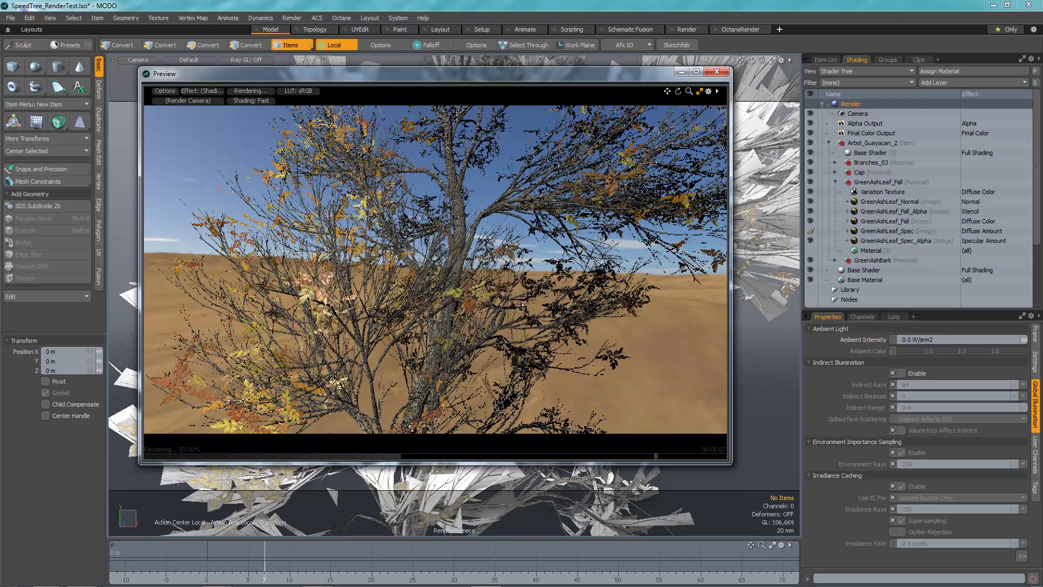
pyautogui.keyDown('alt'); pyautogui.moveTo(522, 308); pyautogui.dragTo(482, 297); pyautogui.keyUp('alt')
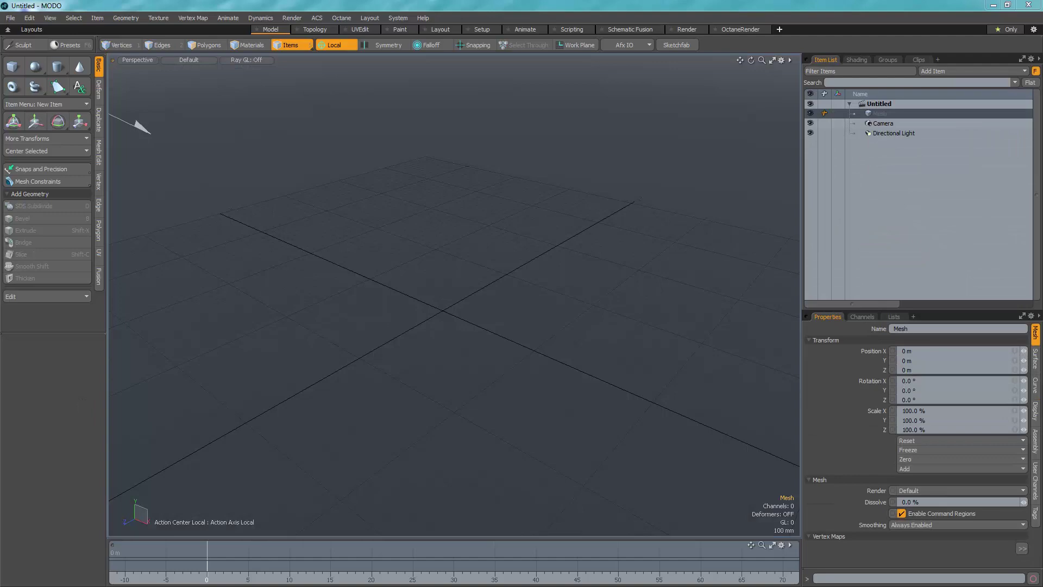
# Load Arbol_Guayacan_2.fbx into the empty scene without cameras, lights or animation, and name the imported group Yellow Tree.
pyautogui.click(11, 20)
pyautogui.click(22, 194)
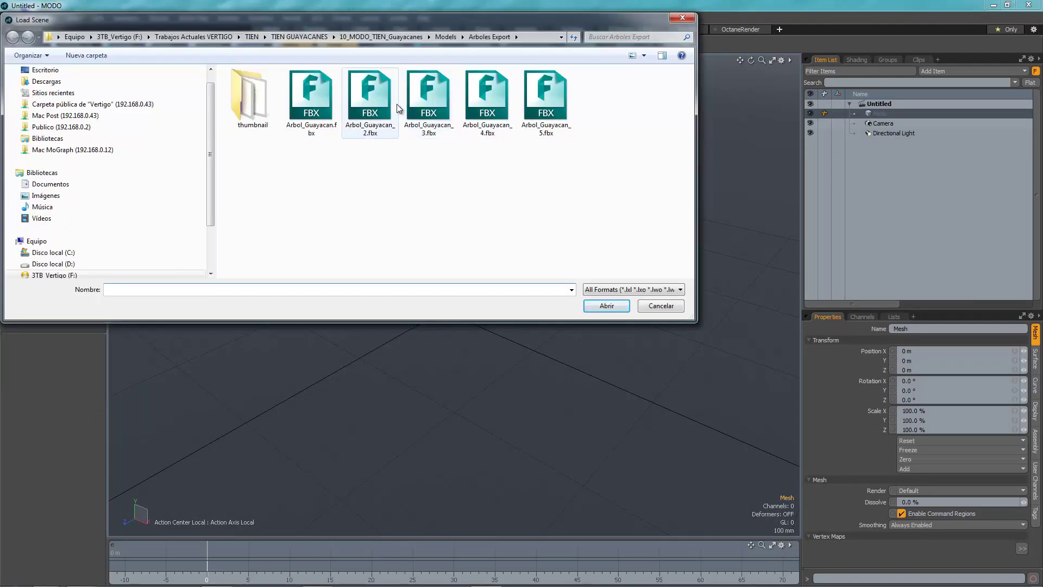
pyautogui.click(370, 100)
pyautogui.click(600, 306)
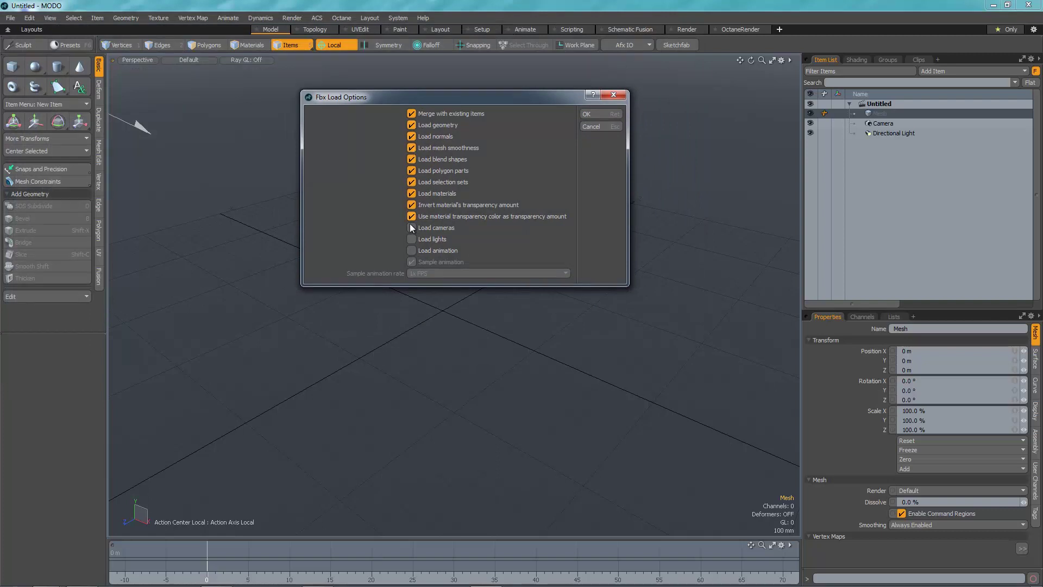
pyautogui.click(587, 114)
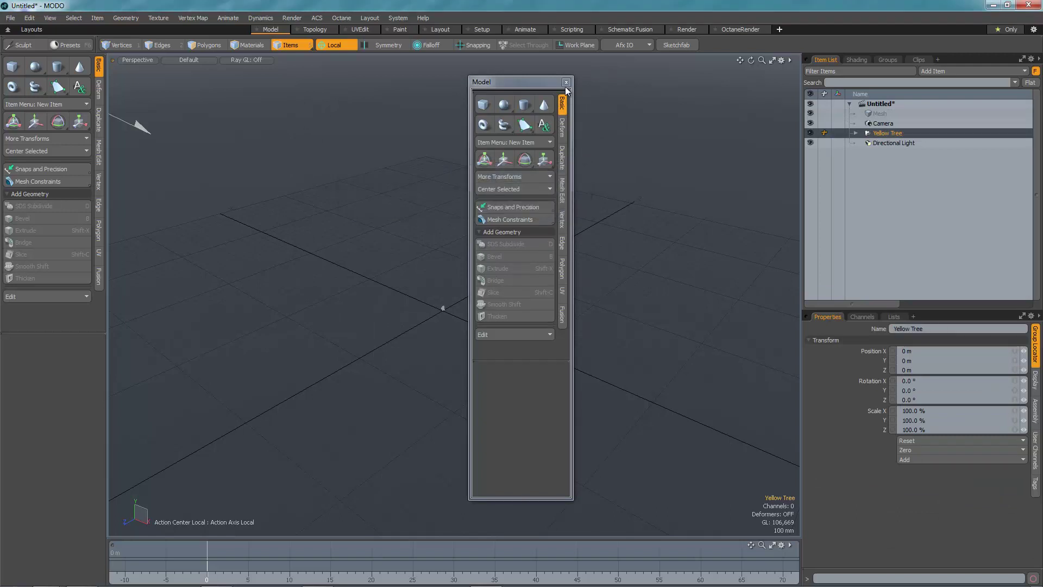
pyautogui.click(566, 83)
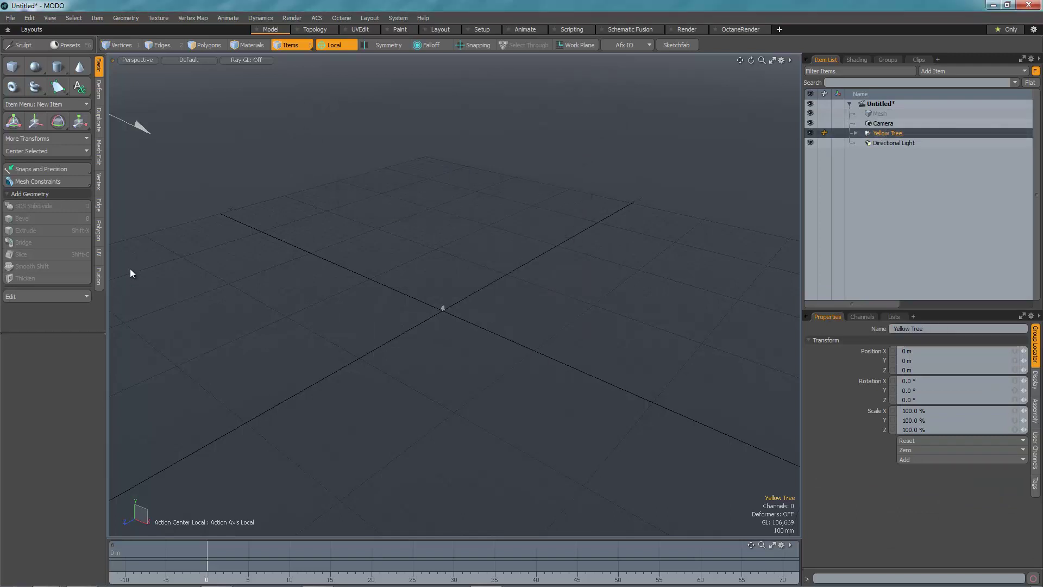
# Scale the Yellow Tree group to 2500% on all three axes.
pyautogui.press('Escape')
pyautogui.press('y')
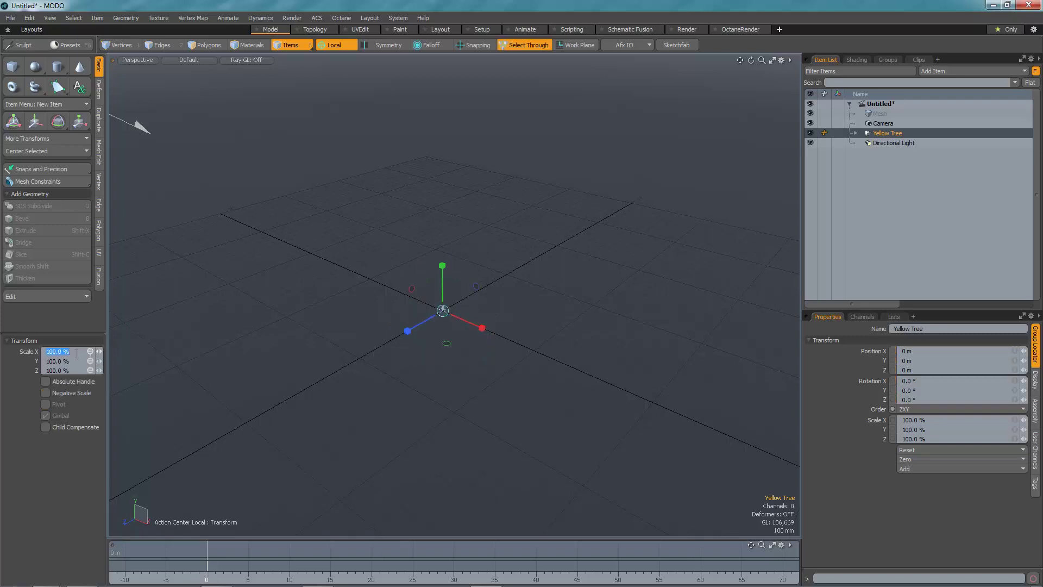
pyautogui.write('2500')
pyautogui.press('Return')
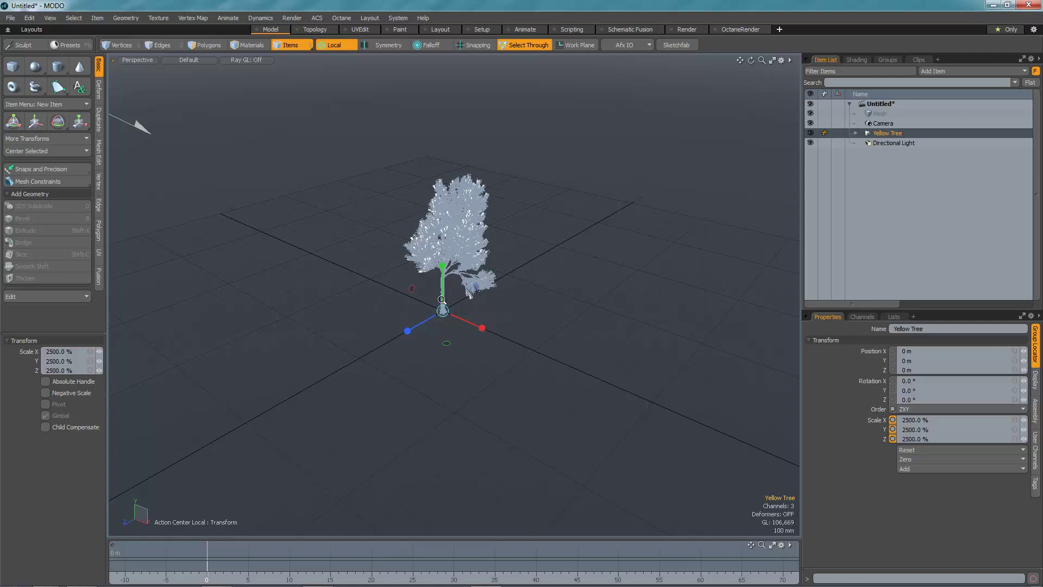
pyautogui.scroll(5, 441, 299)
pyautogui.keyDown('alt'); pyautogui.keyDown('shift'); pyautogui.moveTo(478, 283); pyautogui.dragTo(474, 326); pyautogui.keyUp('shift'); pyautogui.keyUp('alt')
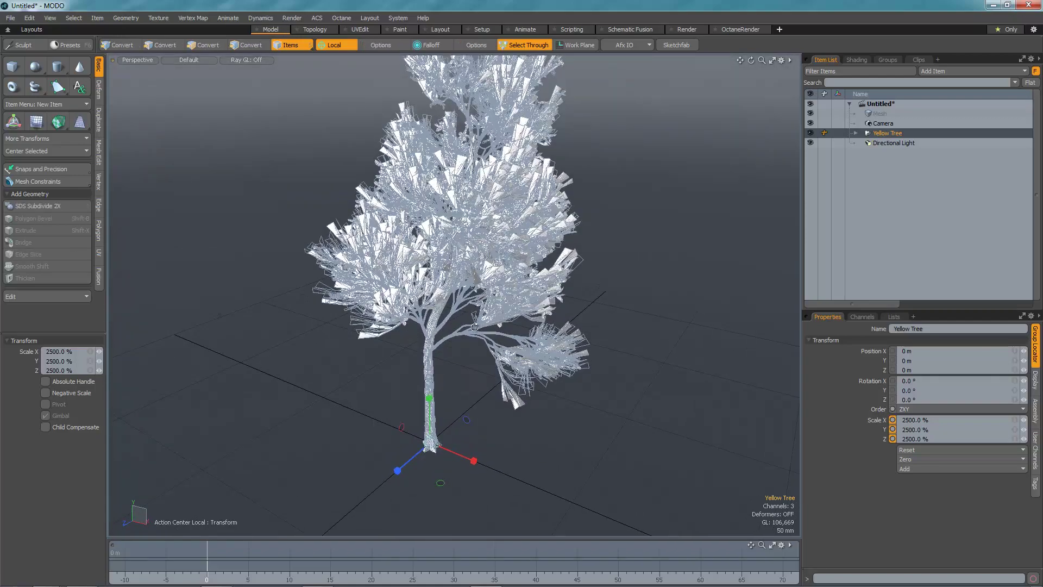
# Expand the Arbol_Guayacan_2 Images folder among the scene's image clips.
pyautogui.click(916, 60)
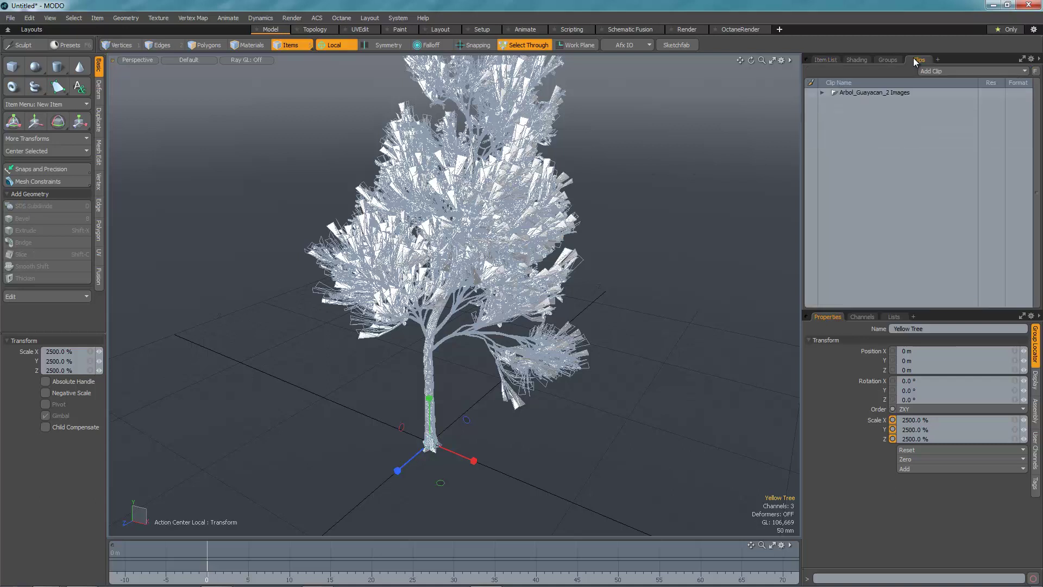
pyautogui.click(826, 93)
pyautogui.click(822, 93)
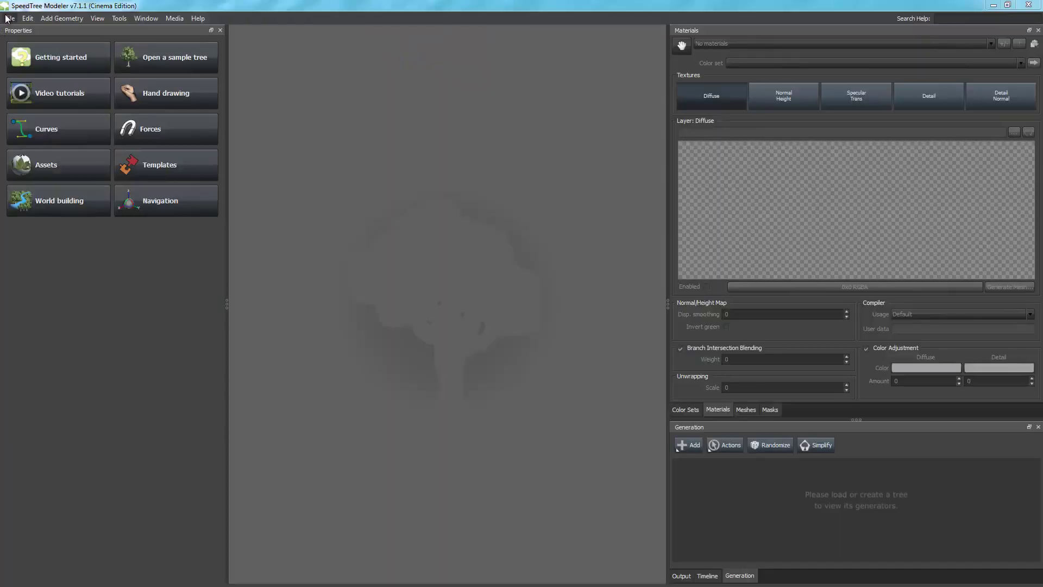
# Switch to SpeedTree Modeler and open the recent tree file Arbol_Guayacan.spm.
pyautogui.click(10, 19)
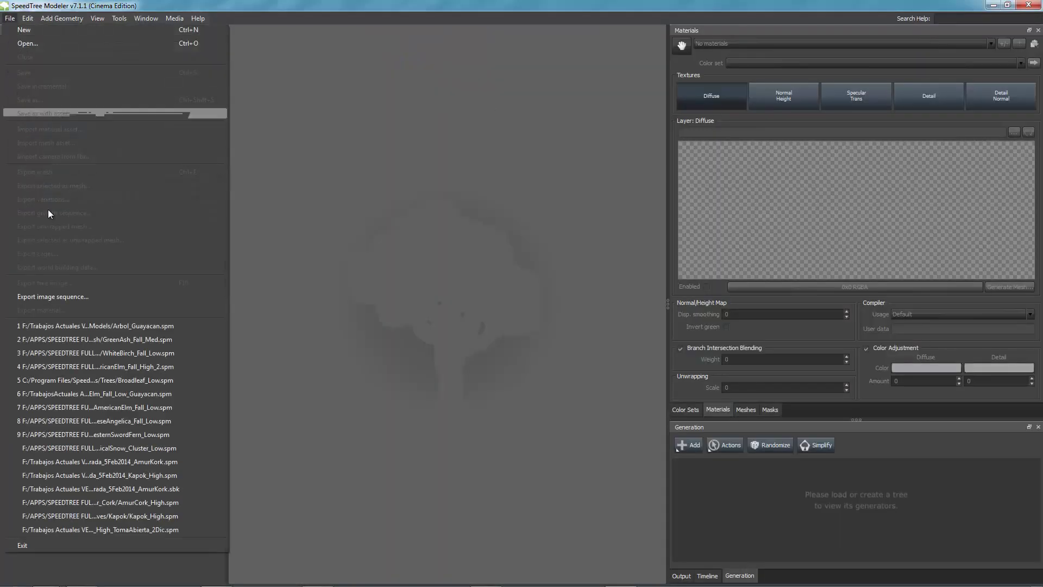
pyautogui.click(107, 333)
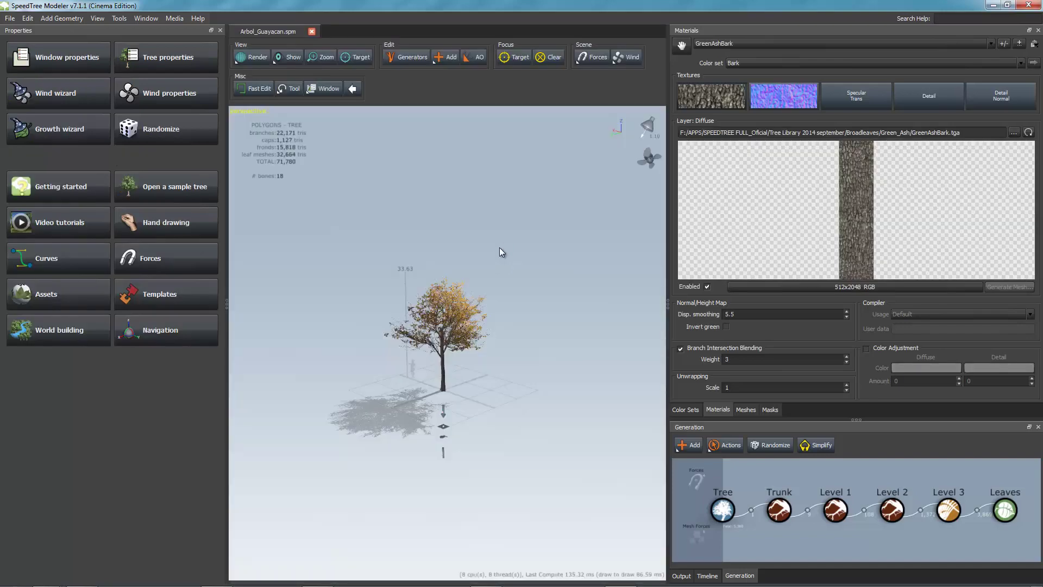
pyautogui.moveTo(491, 340); pyautogui.dragTo(466, 342, button='middle')
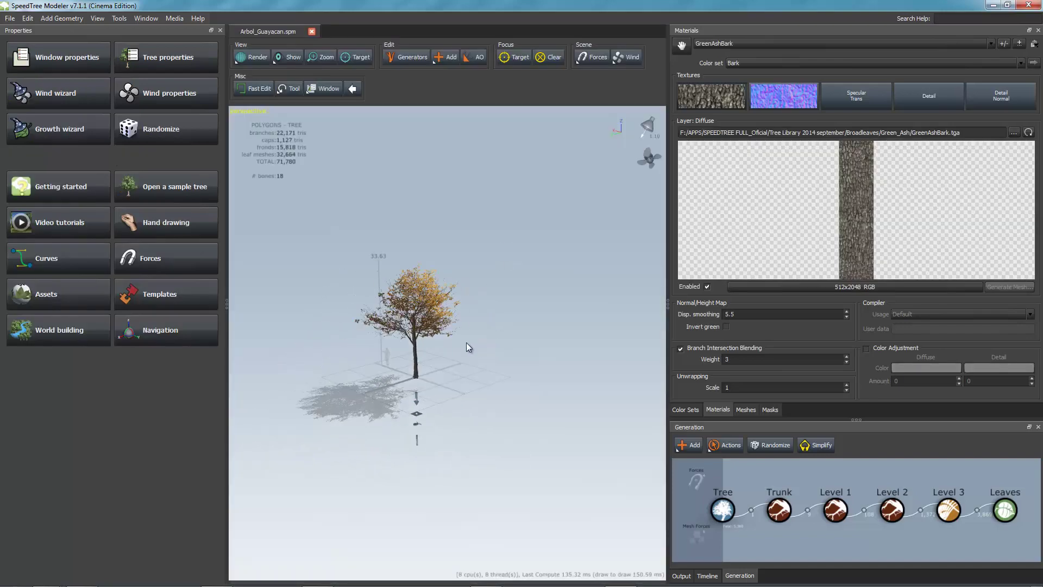
# Examine the Guayacan tree's trunk and crown up close from several angles.
pyautogui.scroll(2, 467, 341)
pyautogui.scroll(5, 467, 340)
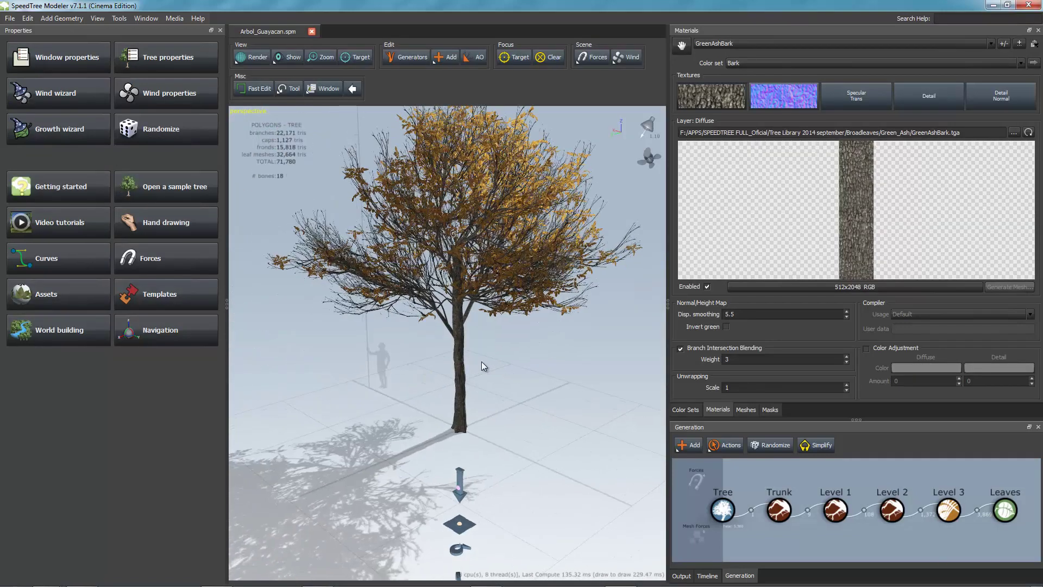
pyautogui.moveTo(482, 361); pyautogui.dragTo(518, 364)
pyautogui.scroll(5, 533, 387)
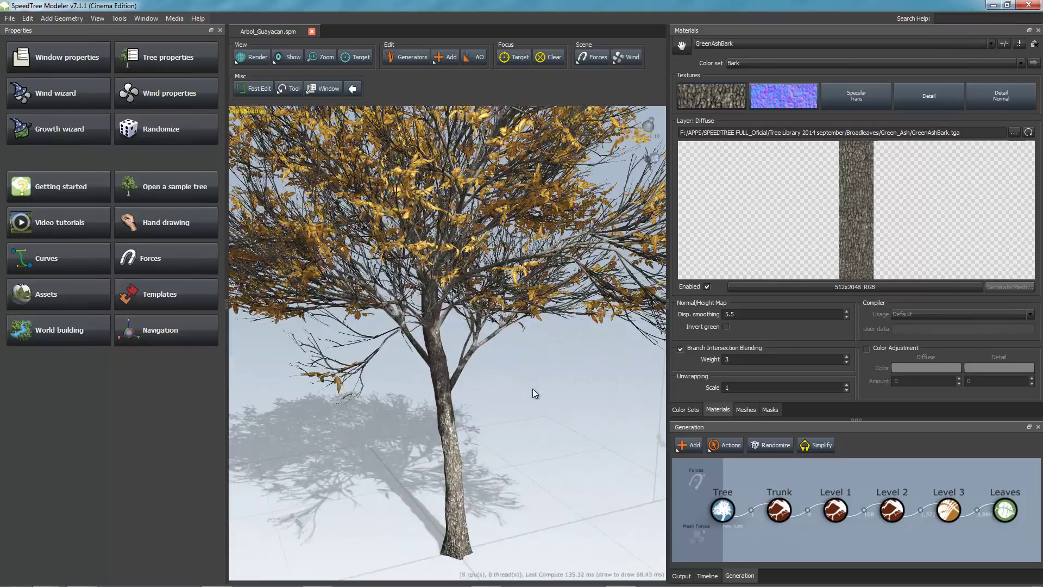
pyautogui.scroll(-5, 534, 392)
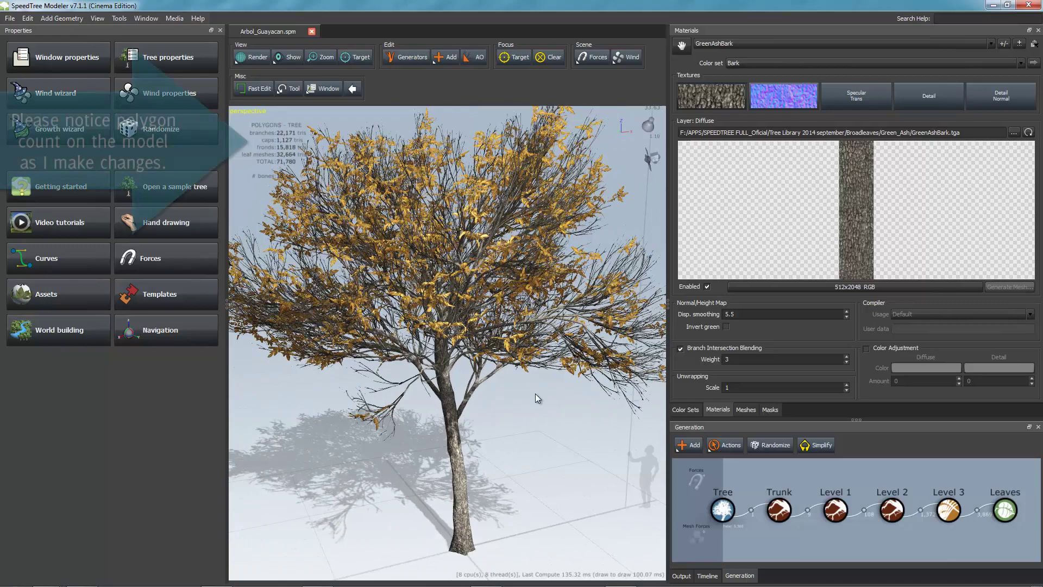
pyautogui.moveTo(536, 394)
pyautogui.mouseDown()
pyautogui.moveTo(487, 395)
pyautogui.moveTo(542, 396)
pyautogui.mouseUp()
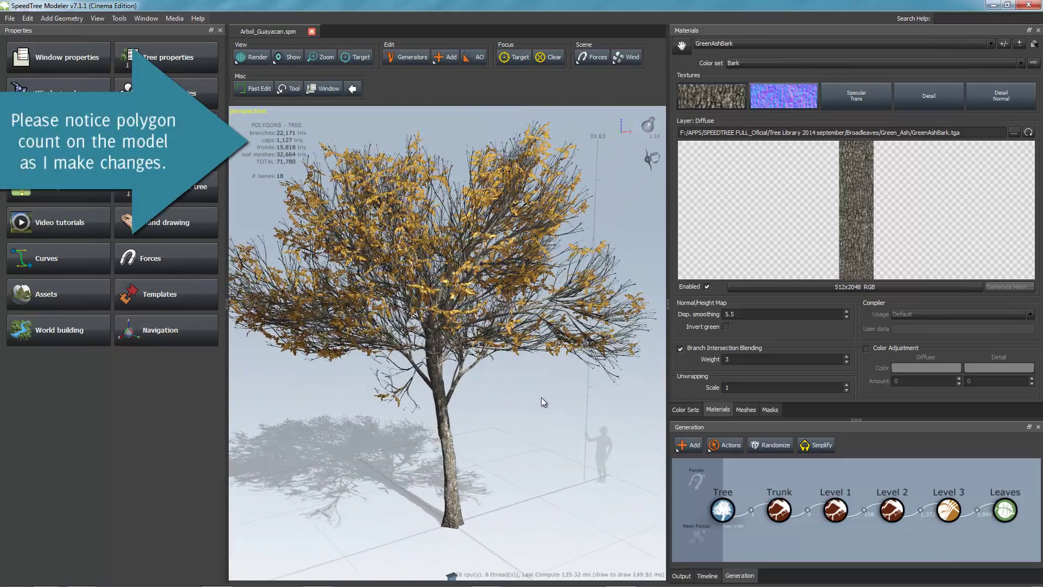
pyautogui.click(948, 511)
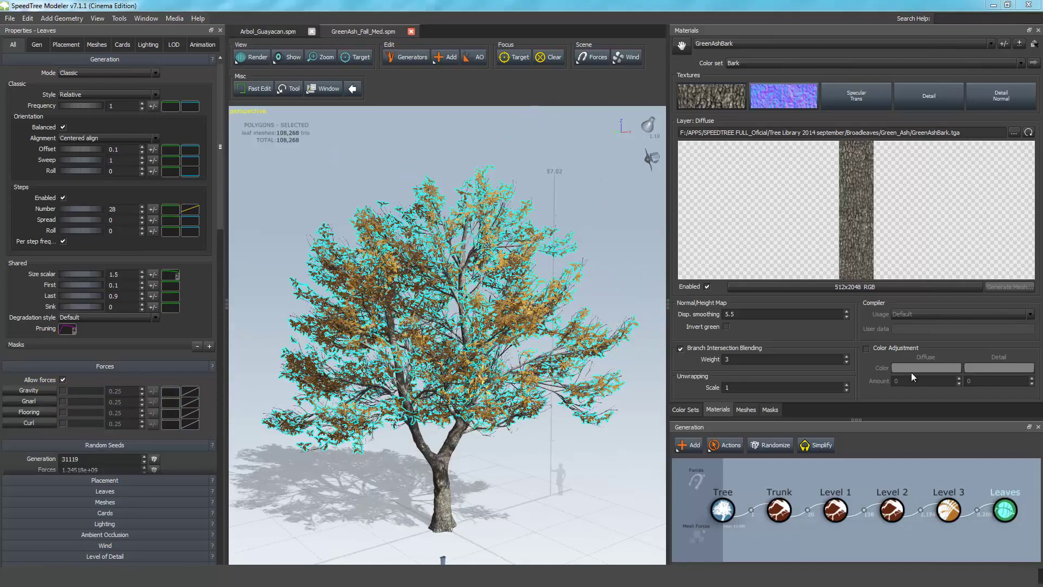
# Inspect the whole GreenAsh_Fall_Med tree and its polygon statistics with no generator selected.
pyautogui.click(534, 443)
pyautogui.moveTo(535, 443); pyautogui.dragTo(543, 309)
pyautogui.scroll(-3, 510, 440)
pyautogui.scroll(6, 509, 441)
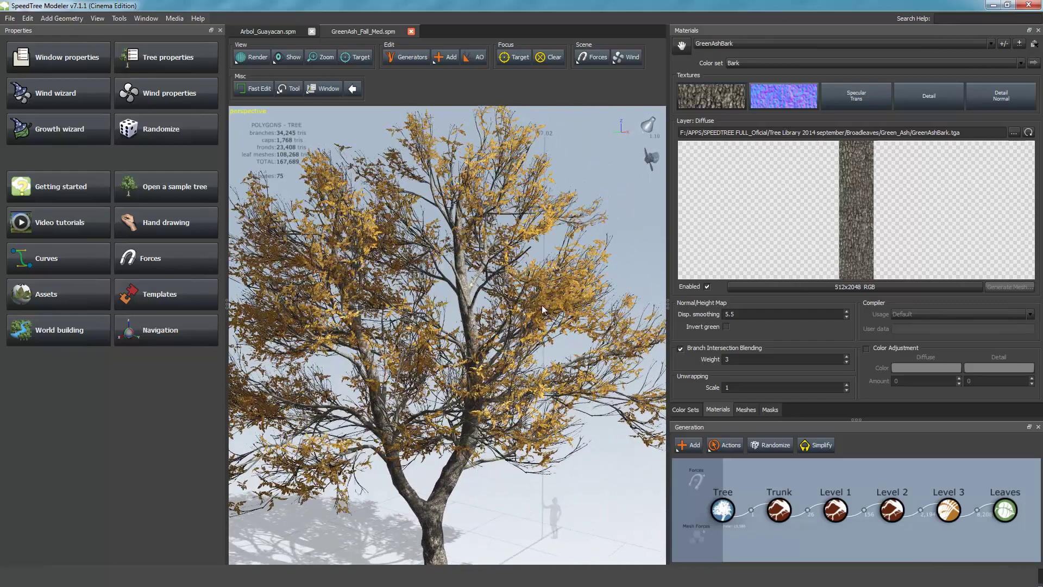
# Set the frequency of the GreenAsh_Fall_Med tree's Leaves generator to 3.
pyautogui.click(544, 308)
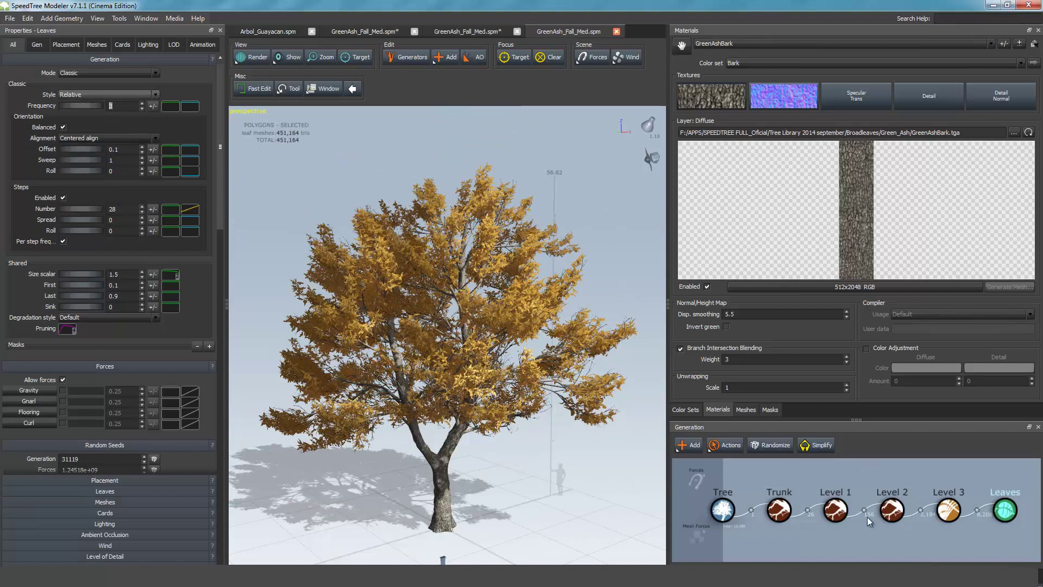
pyautogui.press('Return')
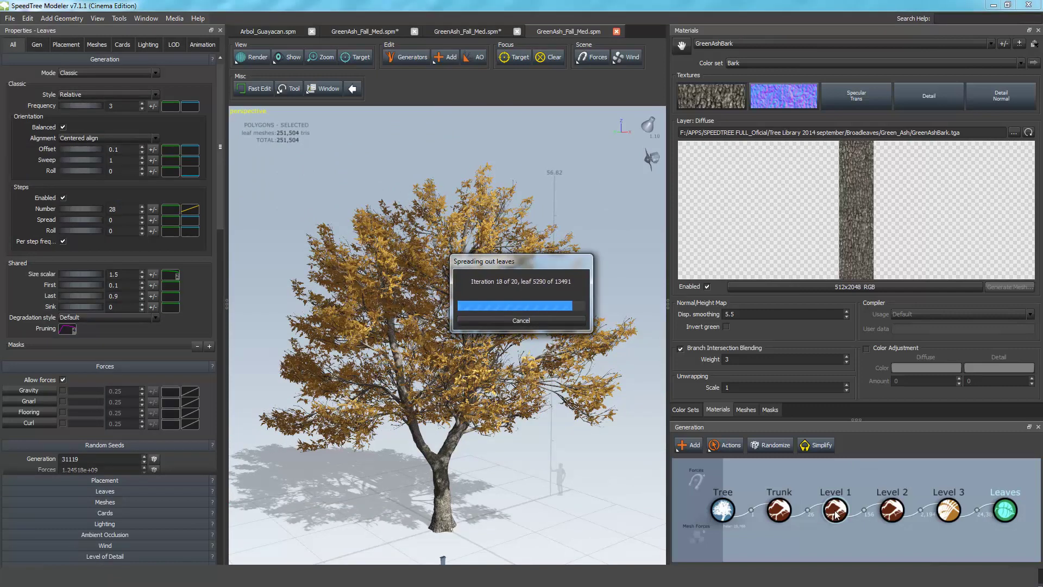
pyautogui.click(328, 279)
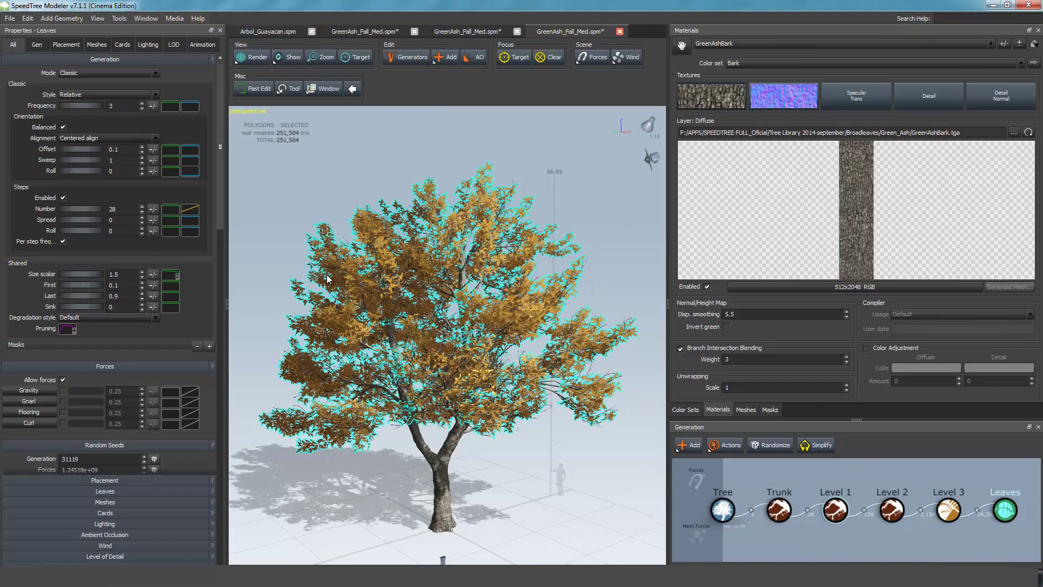
# Simplify the Level 2 generator with a six-corner adaptive cutout mesh centred on the mesh, accepting the loss of node edits.
pyautogui.click(885, 515)
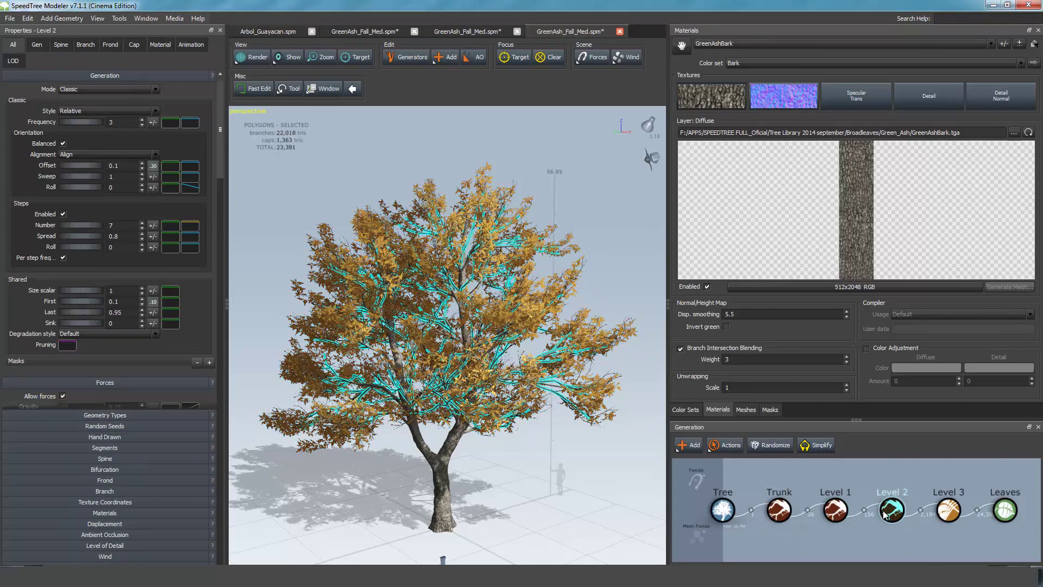
pyautogui.click(840, 512)
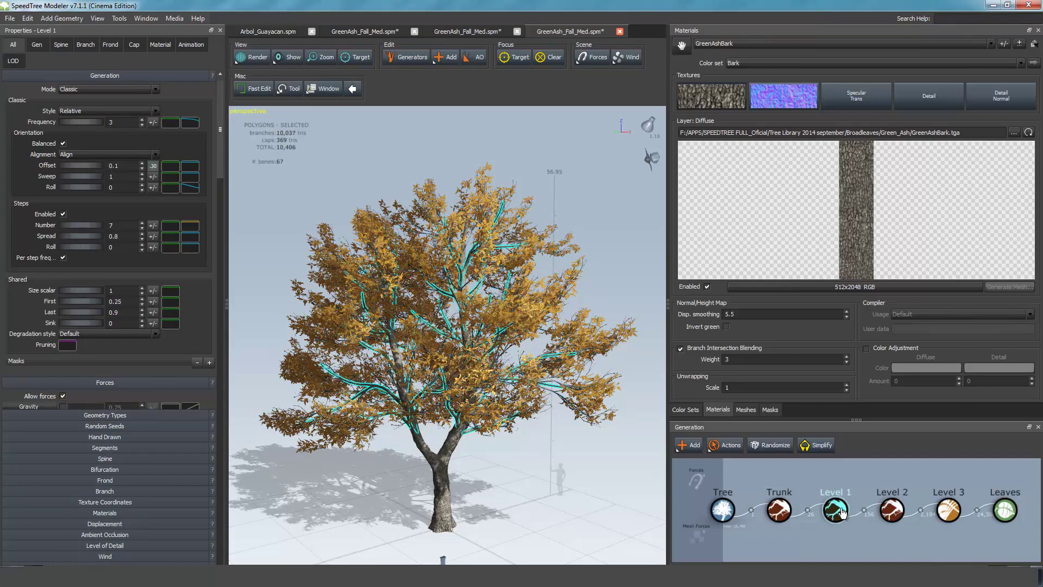
pyautogui.click(889, 513)
pyautogui.click(817, 445)
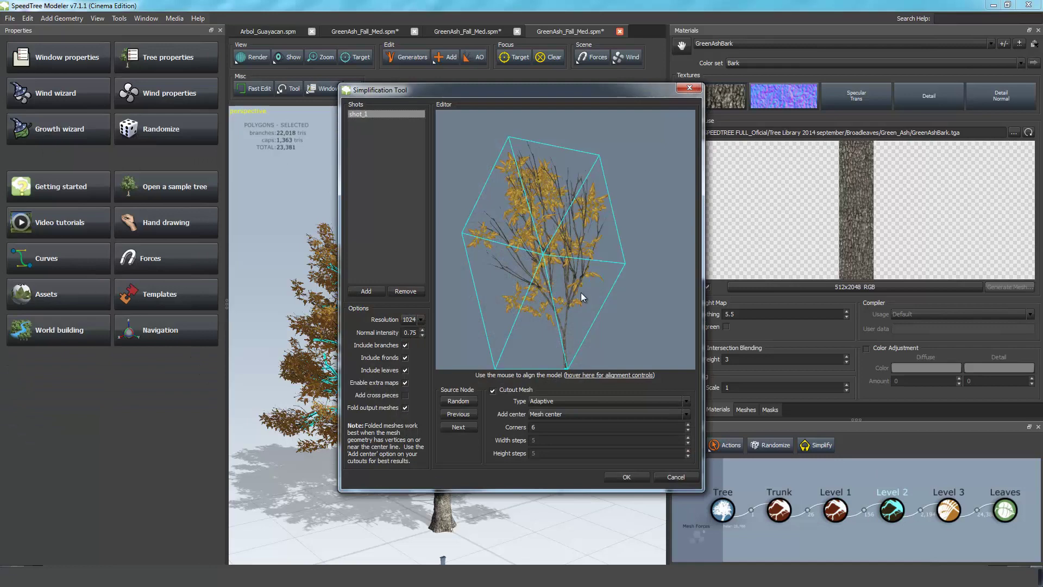
pyautogui.moveTo(545, 224); pyautogui.dragTo(511, 360)
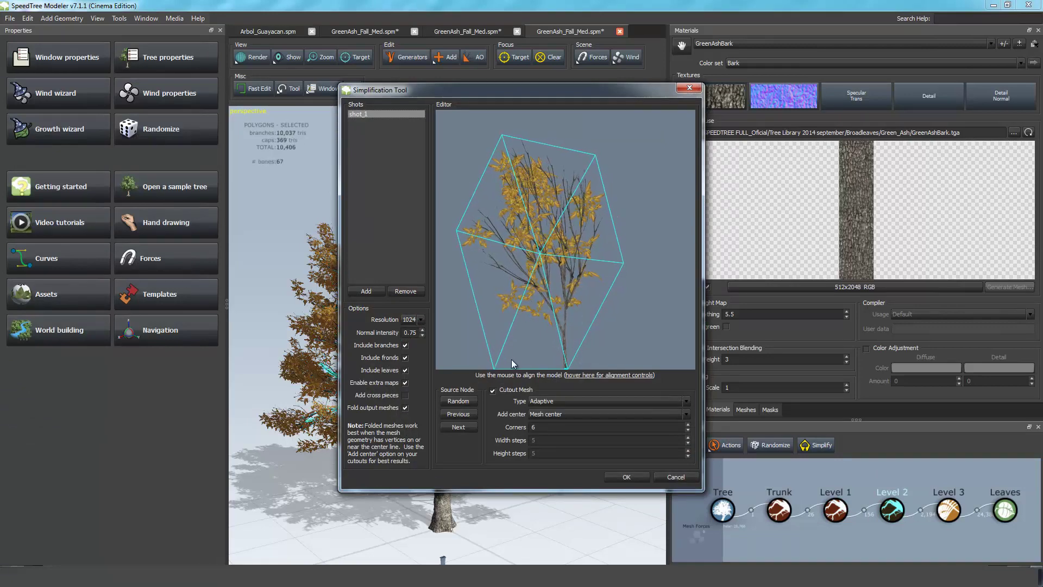
pyautogui.click(682, 471)
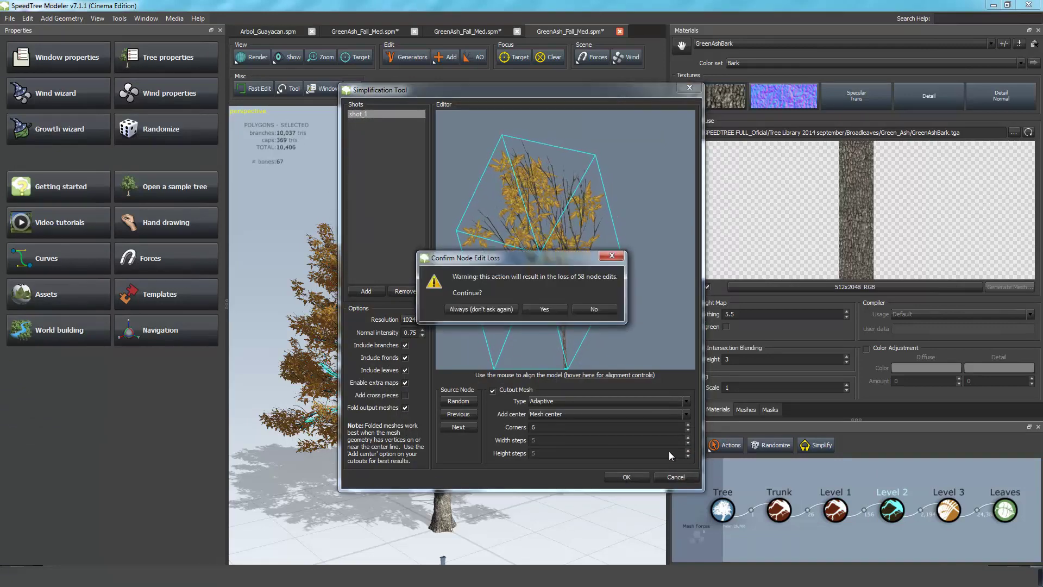
pyautogui.click(534, 311)
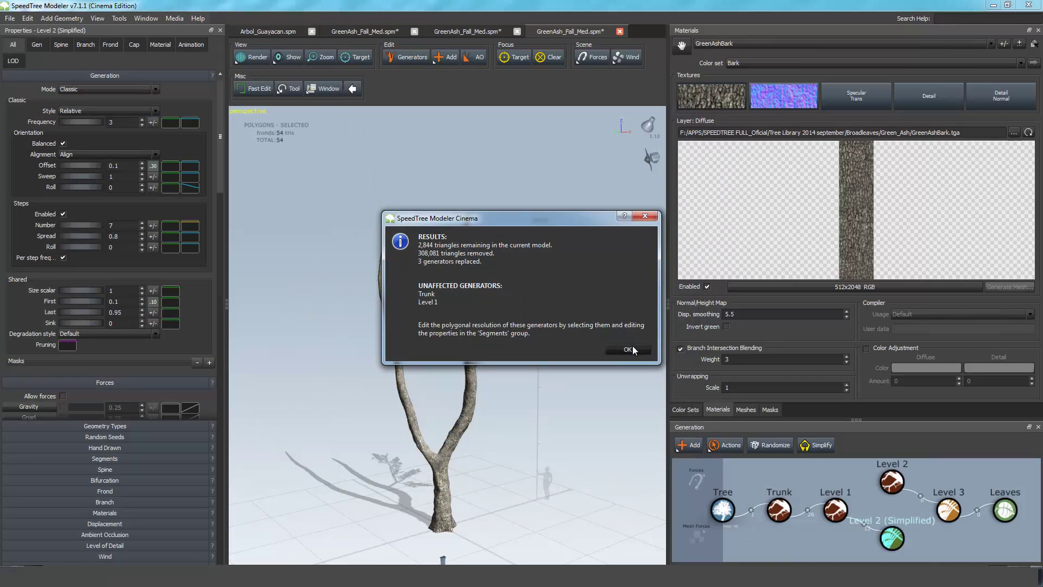
pyautogui.click(631, 349)
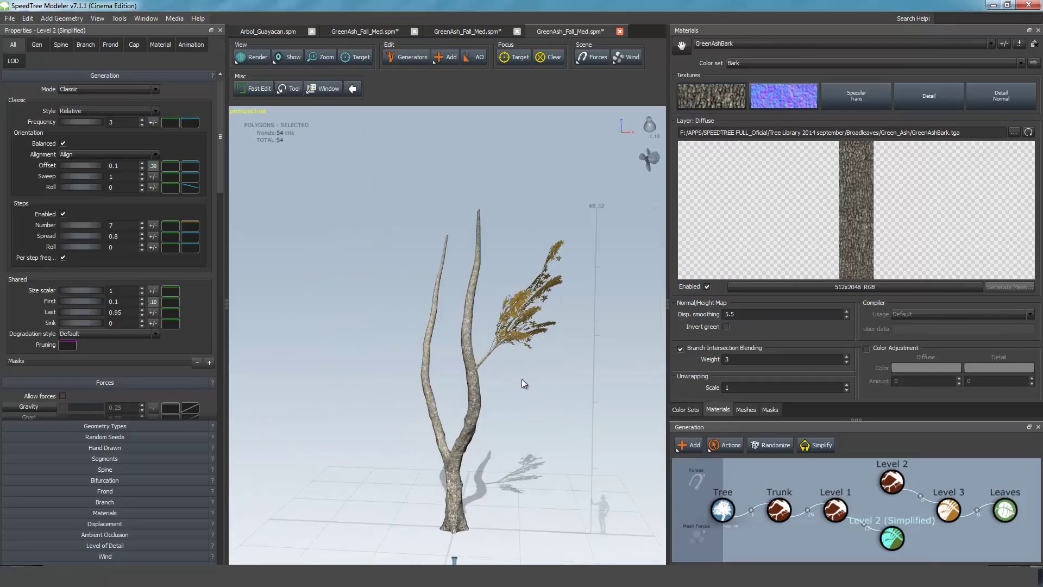
# Reconnect the Level 3 generator and its leaves directly to Level 1 in the generation graph.
pyautogui.moveTo(522, 379); pyautogui.dragTo(490, 387)
pyautogui.scroll(-4, 503, 368)
pyautogui.scroll(8, 503, 368)
pyautogui.moveTo(556, 355); pyautogui.dragTo(508, 336)
pyautogui.moveTo(896, 492)
pyautogui.mouseDown()
pyautogui.moveTo(892, 500)
pyautogui.moveTo(893, 478)
pyautogui.mouseUp()
pyautogui.click(918, 508)
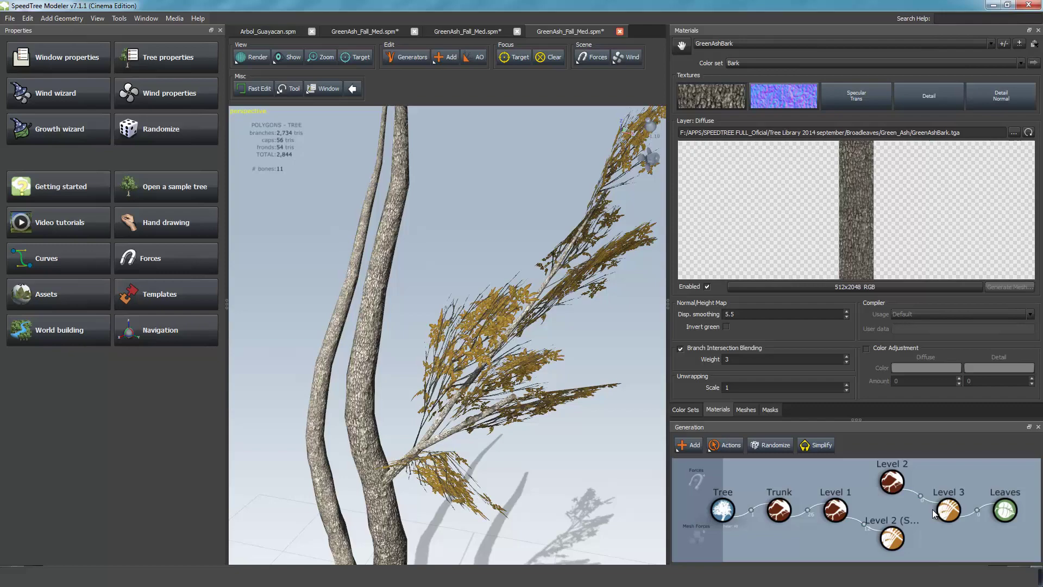
pyautogui.moveTo(947, 511); pyautogui.dragTo(841, 509)
pyautogui.scroll(1, 472, 360)
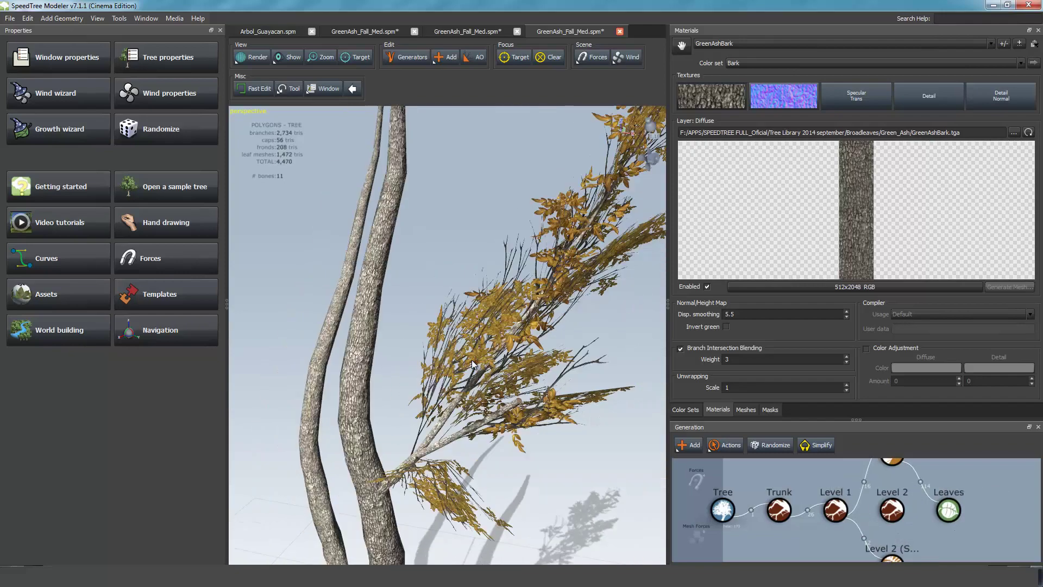
# Examine the simplified and original foliage on the trunk and compare it with the generator connections.
pyautogui.moveTo(471, 360); pyautogui.dragTo(472, 359)
pyautogui.moveTo(472, 360); pyautogui.dragTo(481, 386, button='right')
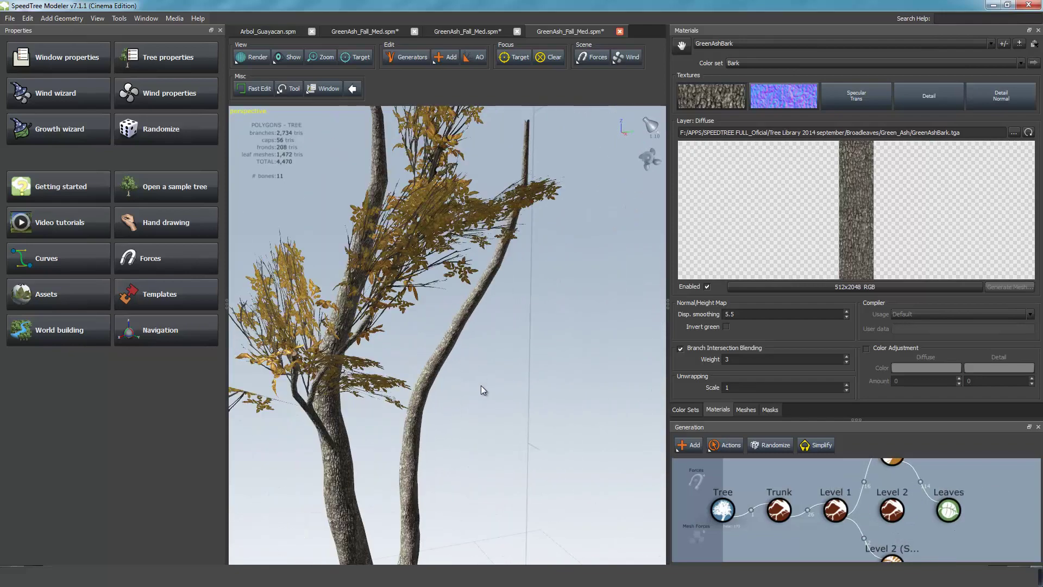
pyautogui.moveTo(481, 386); pyautogui.dragTo(545, 399)
pyautogui.scroll(5, 947, 524)
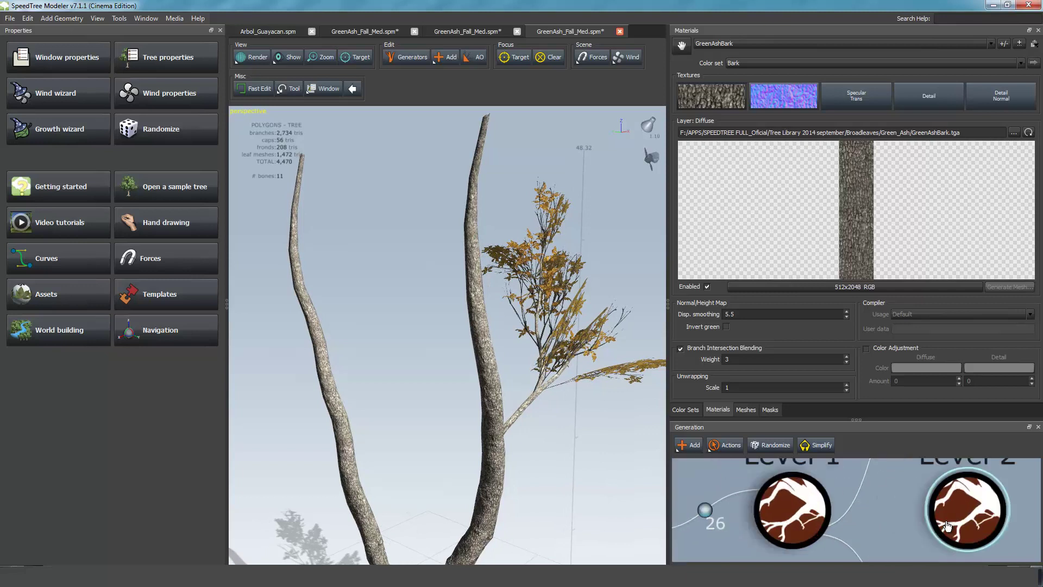
pyautogui.scroll(-5, 947, 526)
pyautogui.moveTo(879, 475); pyautogui.dragTo(880, 510)
pyautogui.moveTo(554, 374); pyautogui.dragTo(267, 140)
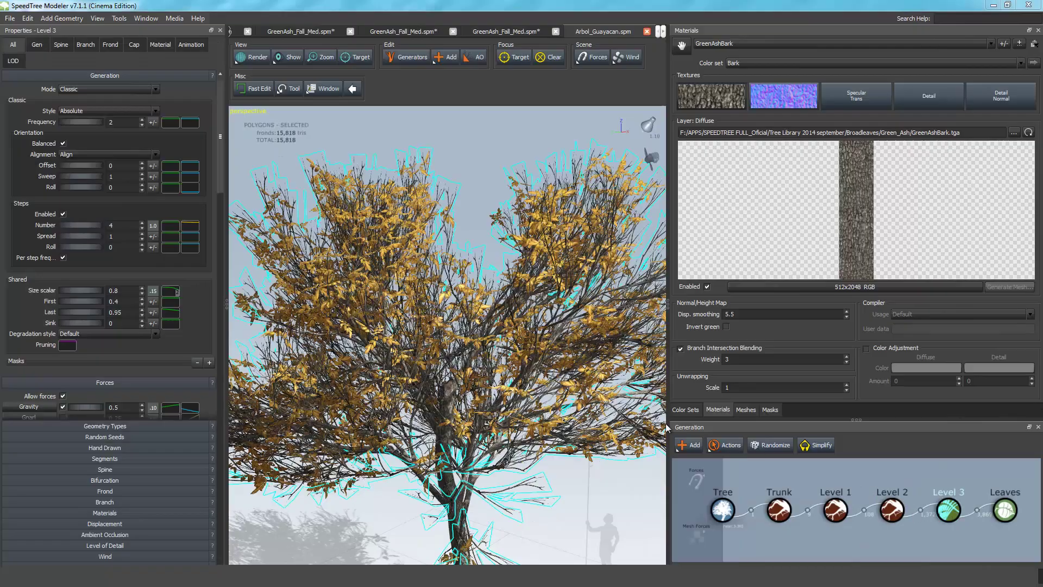
# Try a frequency of 3 for the Level 3 generator of the Arbol_Guayacan tree.
pyautogui.moveTo(513, 338); pyautogui.dragTo(493, 324)
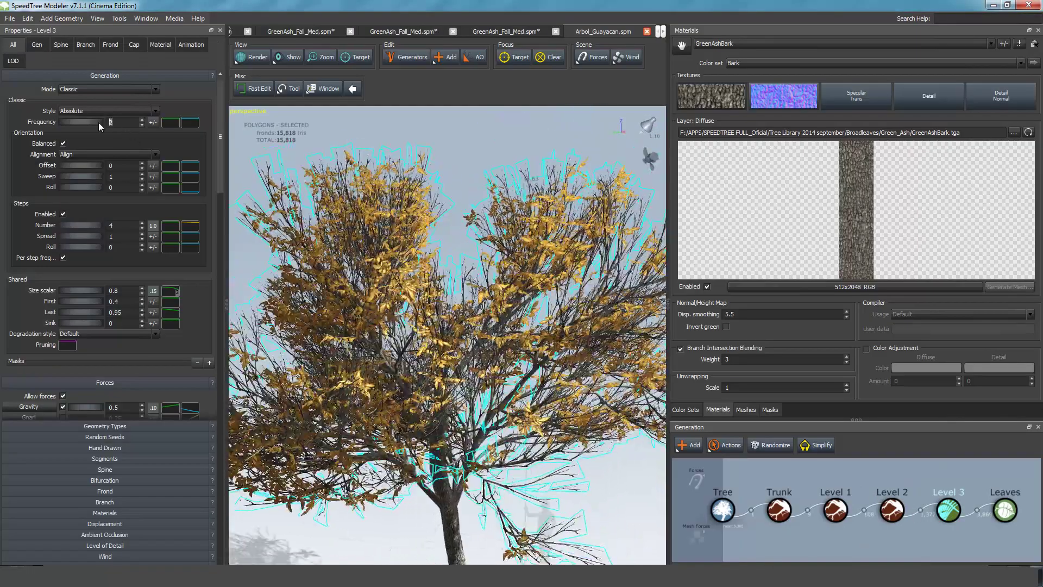
pyautogui.press('Return')
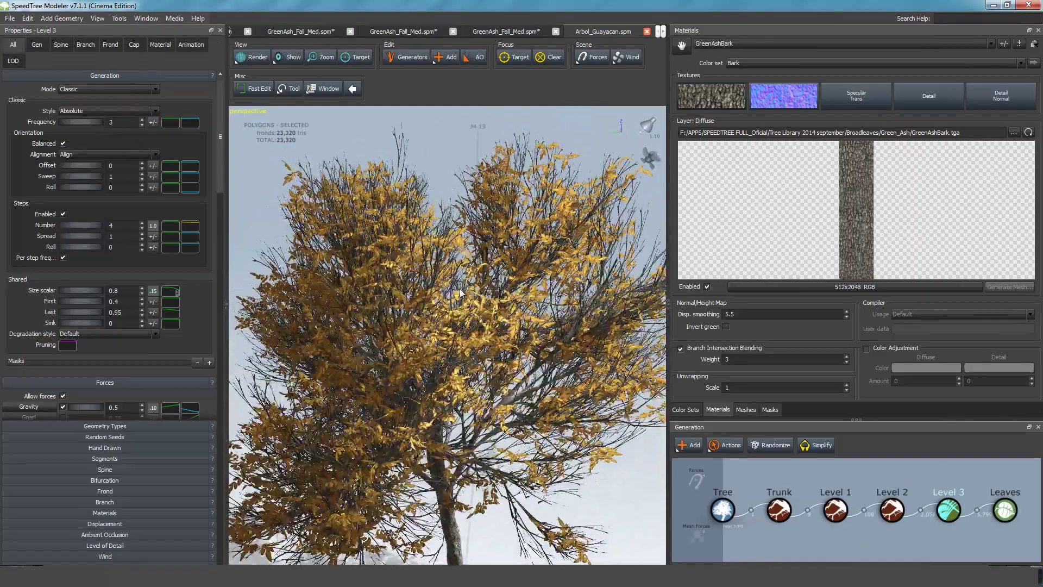
pyautogui.click(959, 514)
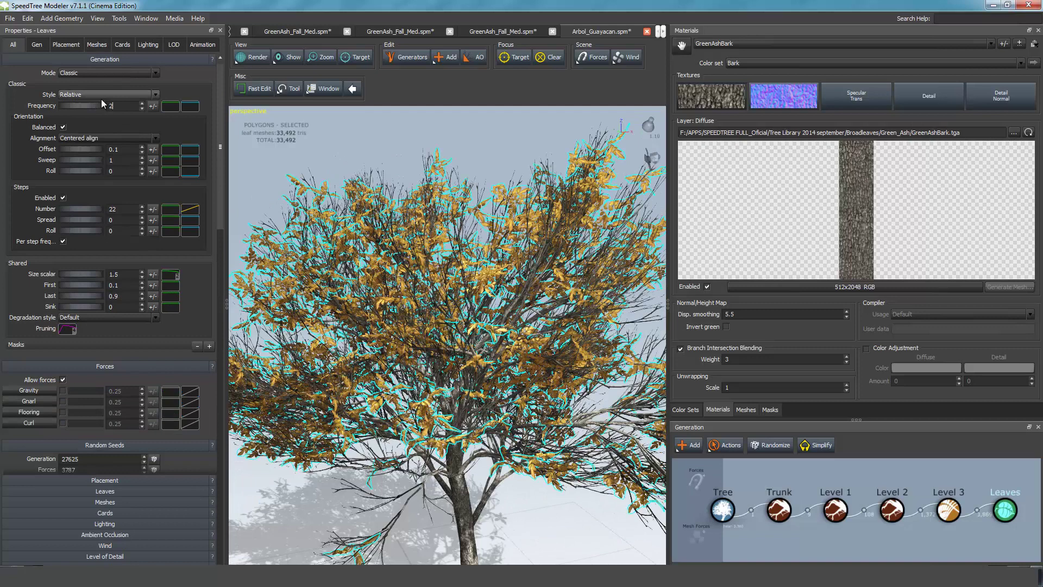
# Raise the frequency of the Guayacan tree's Leaves generator to 2 and finally to 3, and check the crown's density.
pyautogui.press('Return')
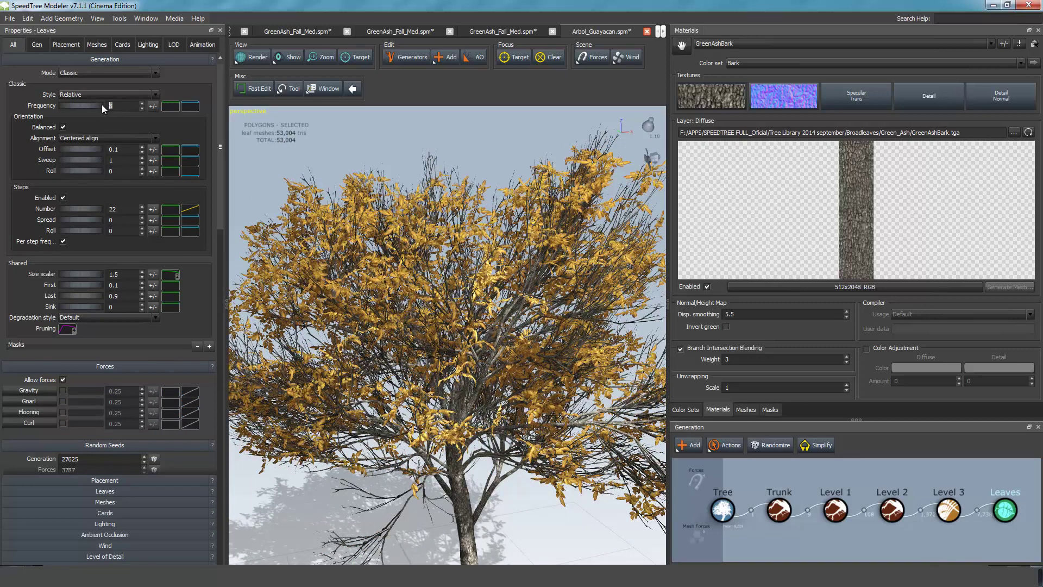
pyautogui.press('Return')
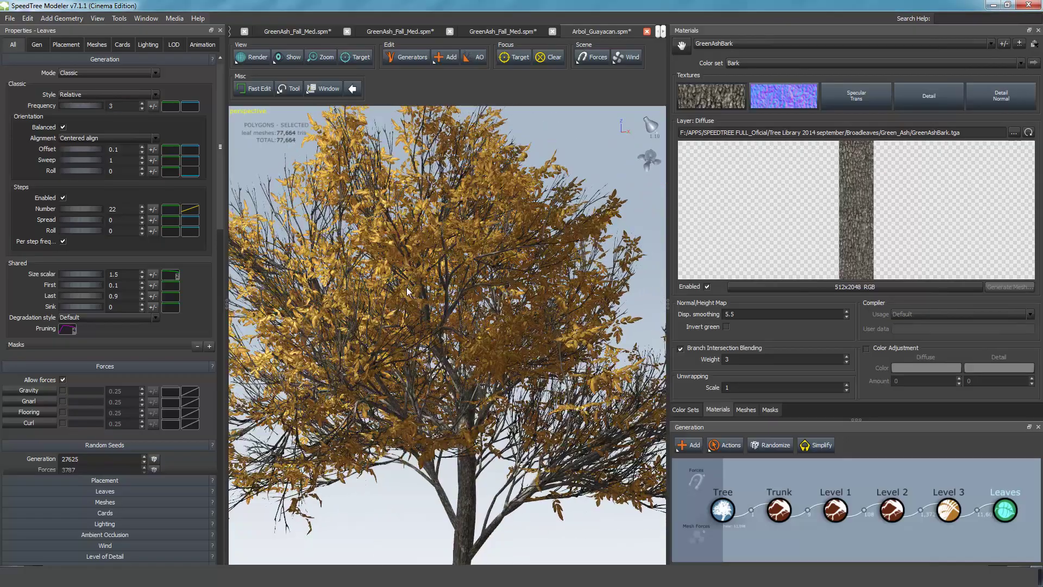
pyautogui.moveTo(407, 288); pyautogui.dragTo(463, 305)
pyautogui.scroll(3, 463, 314)
pyautogui.scroll(-3, 462, 322)
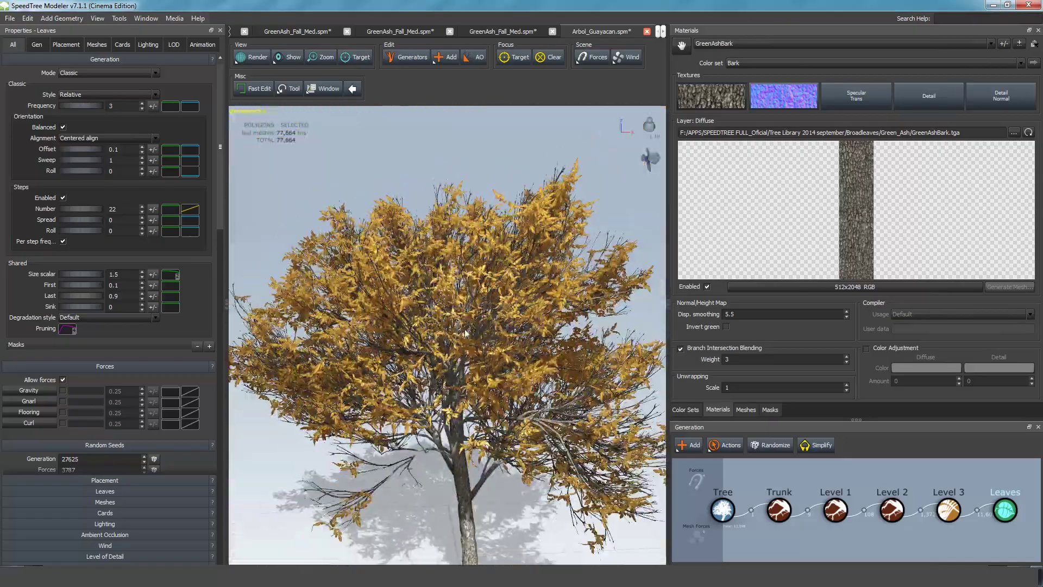
pyautogui.scroll(4, 459, 336)
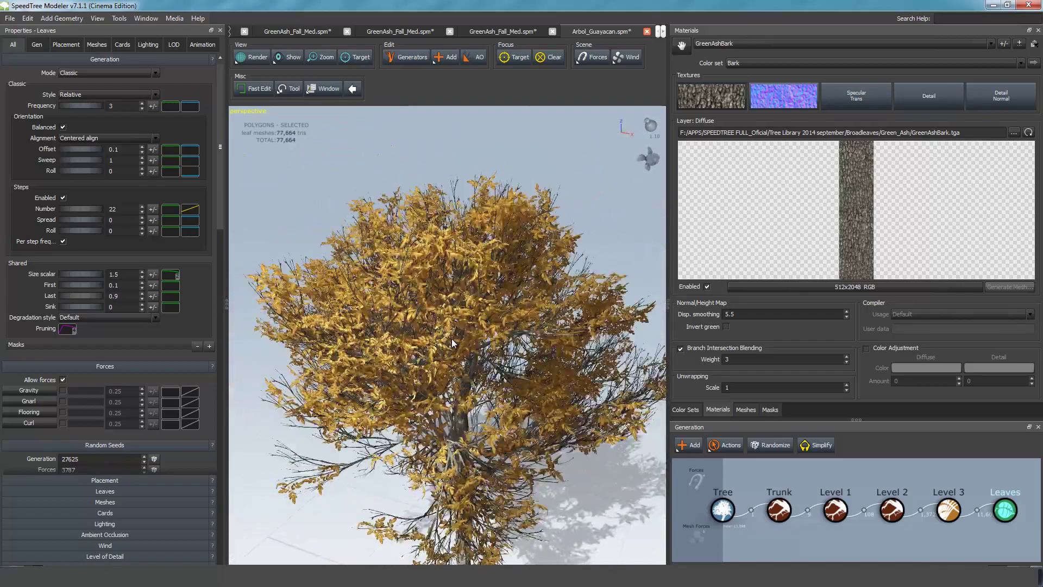
pyautogui.moveTo(452, 343); pyautogui.dragTo(471, 345)
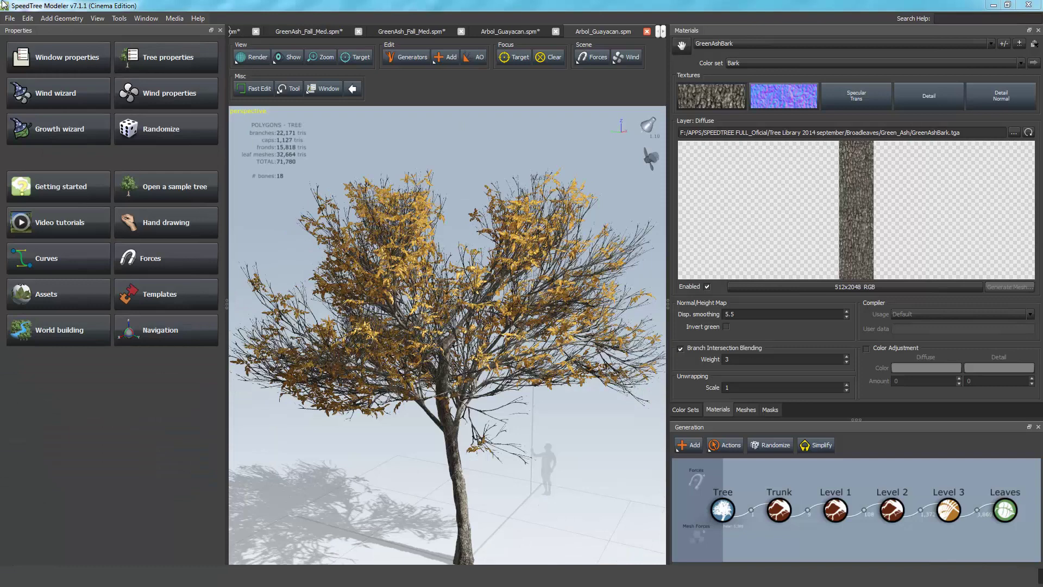
# Export the original Arbol_Guayacan mesh as Yellow Tree.fbx in Autodesk FBX format to the TestTrees folder.
pyautogui.click(10, 18)
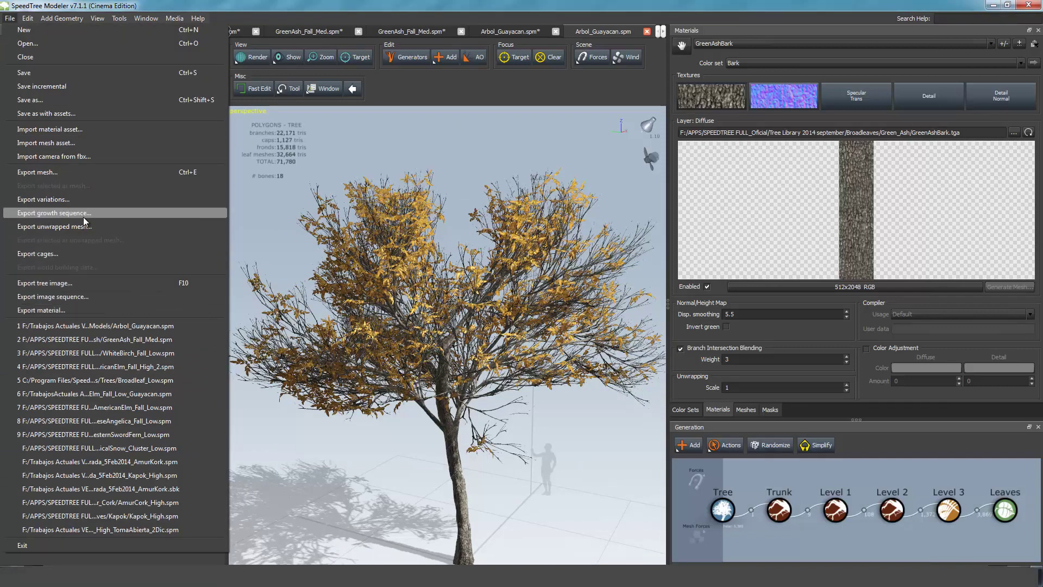
pyautogui.click(66, 174)
pyautogui.moveTo(119, 249); pyautogui.dragTo(60, 242)
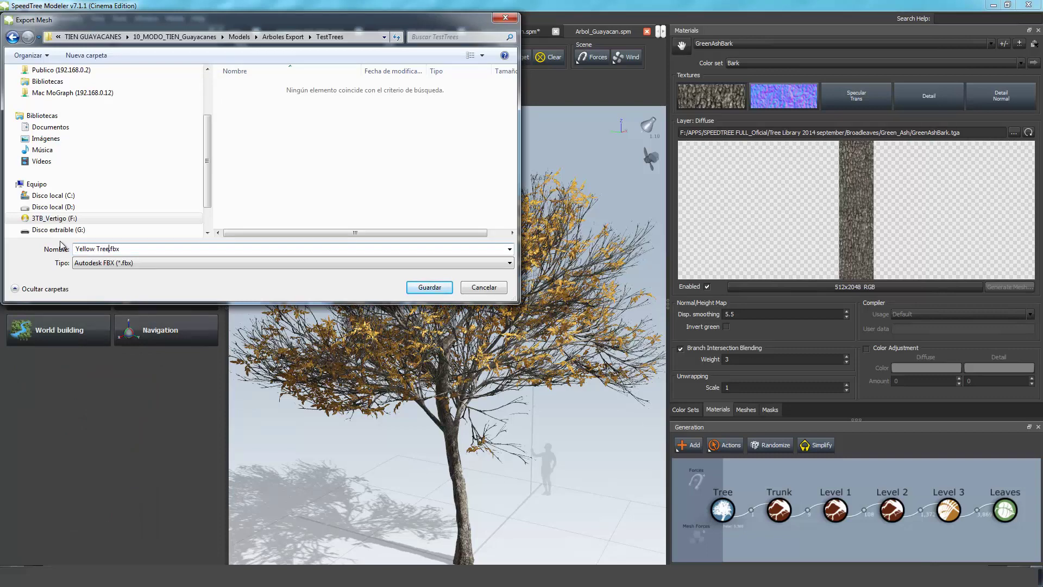
pyautogui.press('Return')
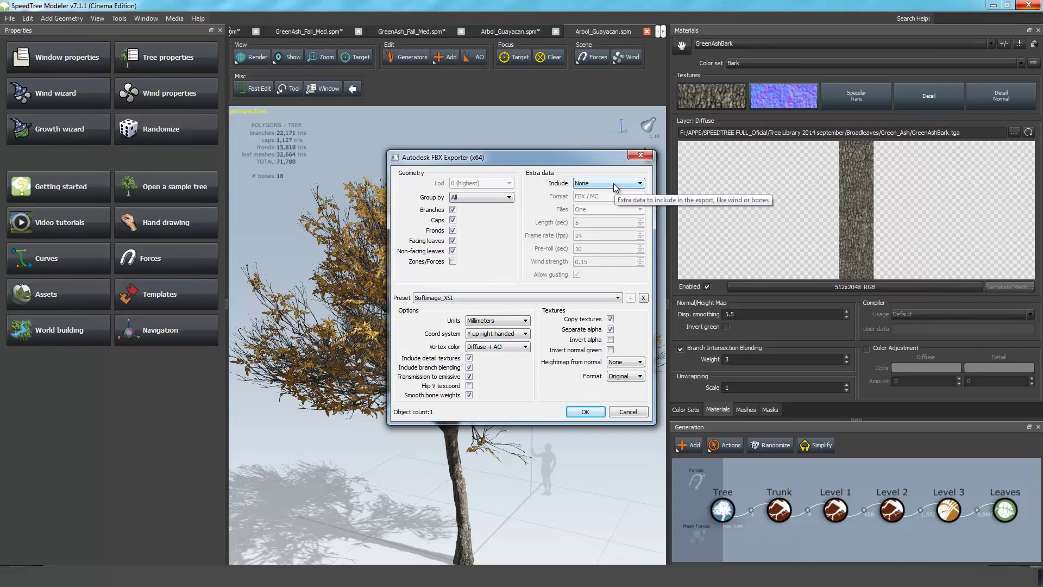
pyautogui.click(579, 298)
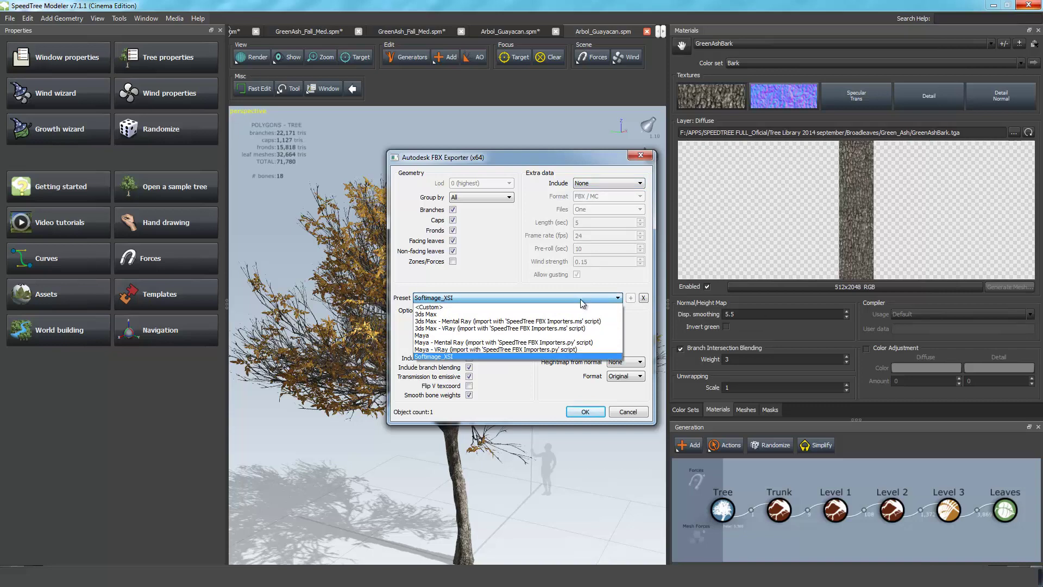
pyautogui.click(585, 336)
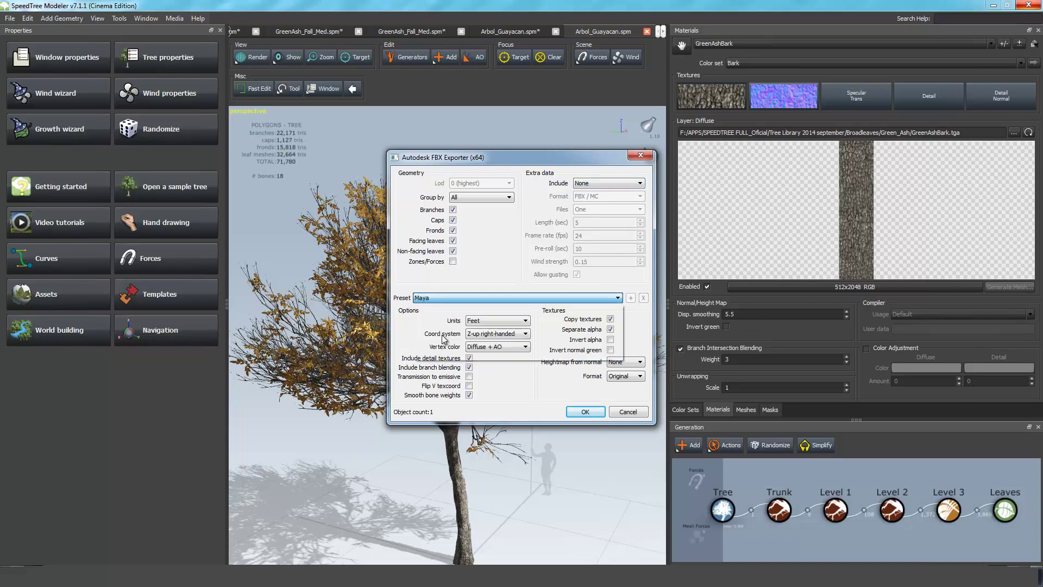
pyautogui.click(526, 334)
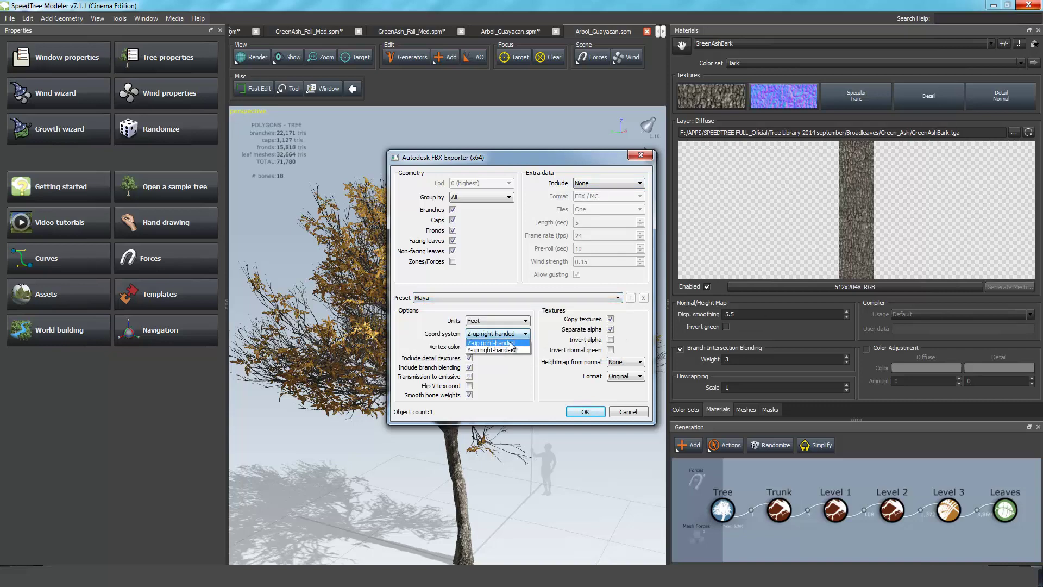
pyautogui.click(503, 343)
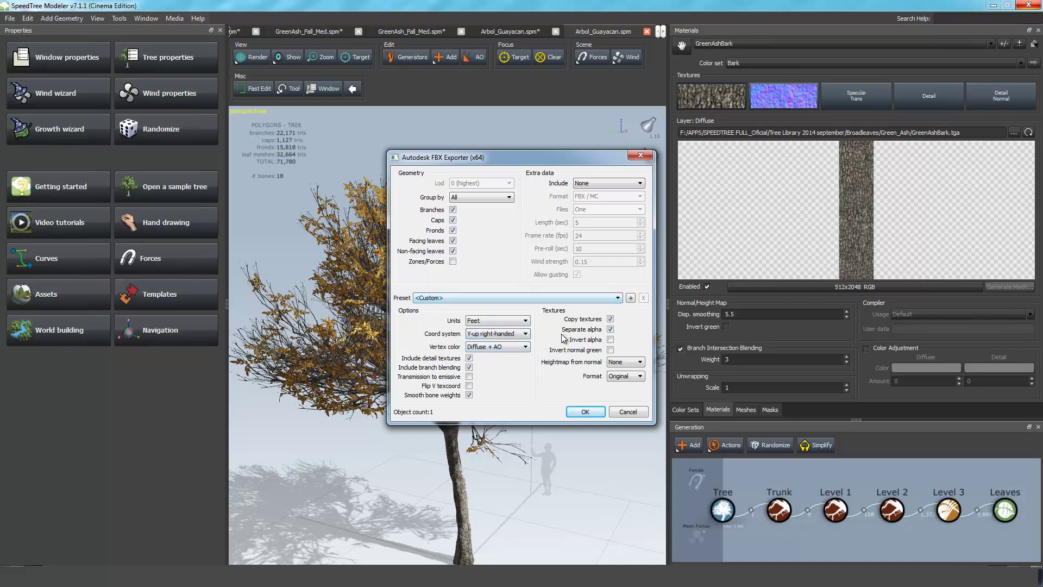
pyautogui.click(501, 320)
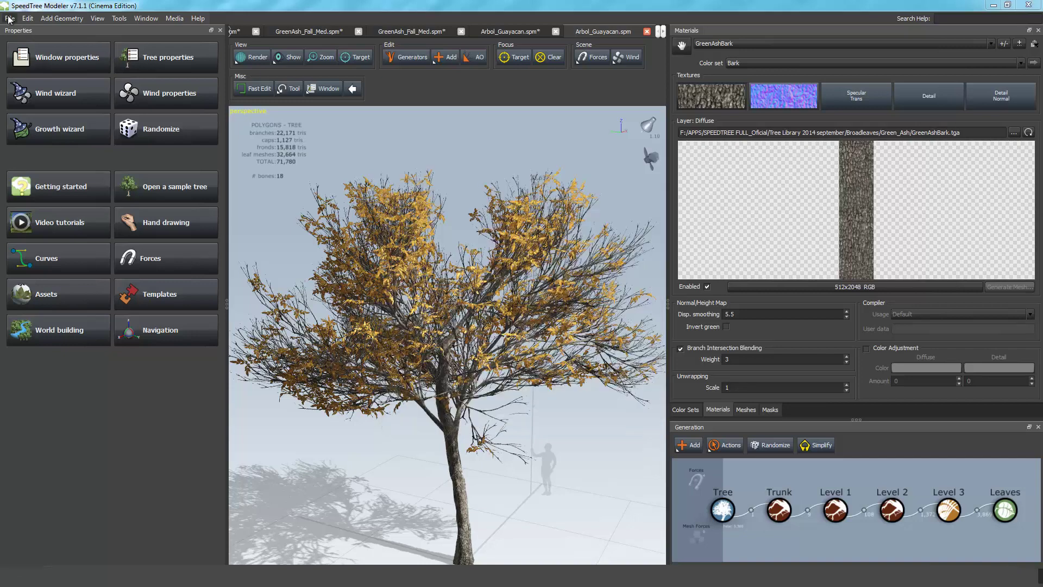
# Export three variations of the tree as Yellow Tree.fbx to the TestTrees folder in Autodesk FBX format, using the Maya preset.
pyautogui.click(10, 18)
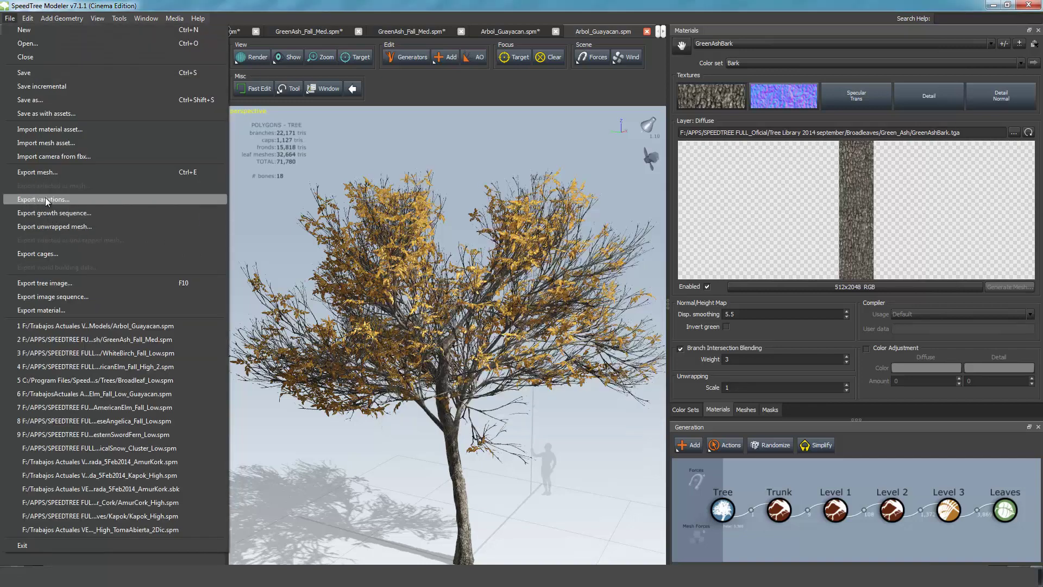
pyautogui.click(87, 204)
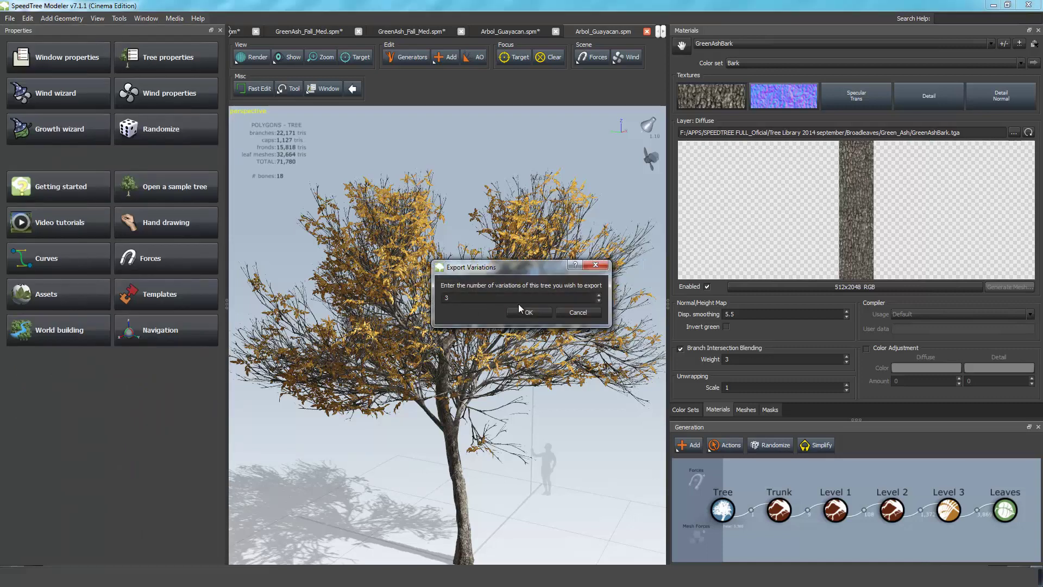
pyautogui.click(527, 314)
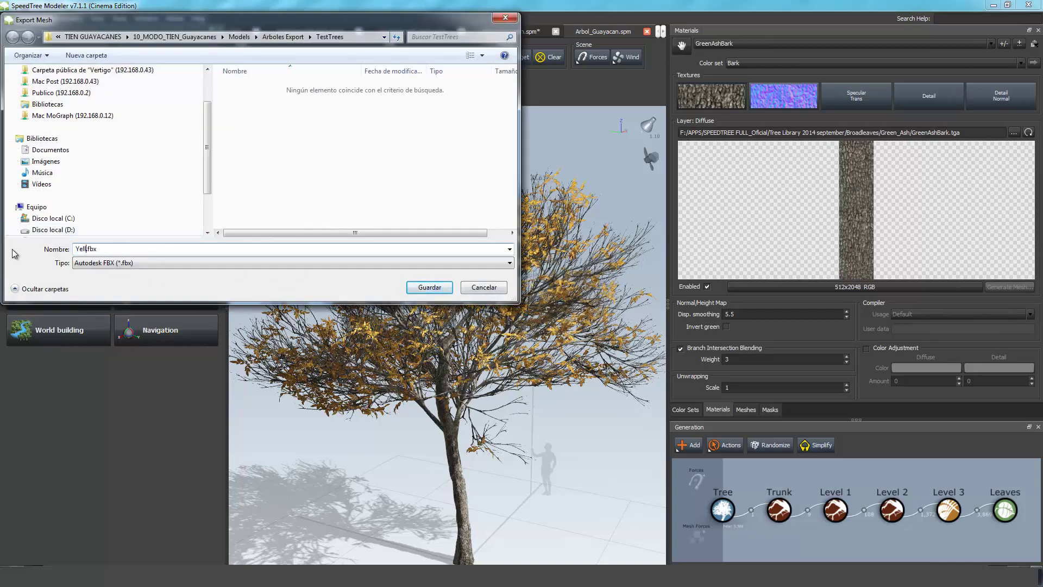
pyautogui.press('Return')
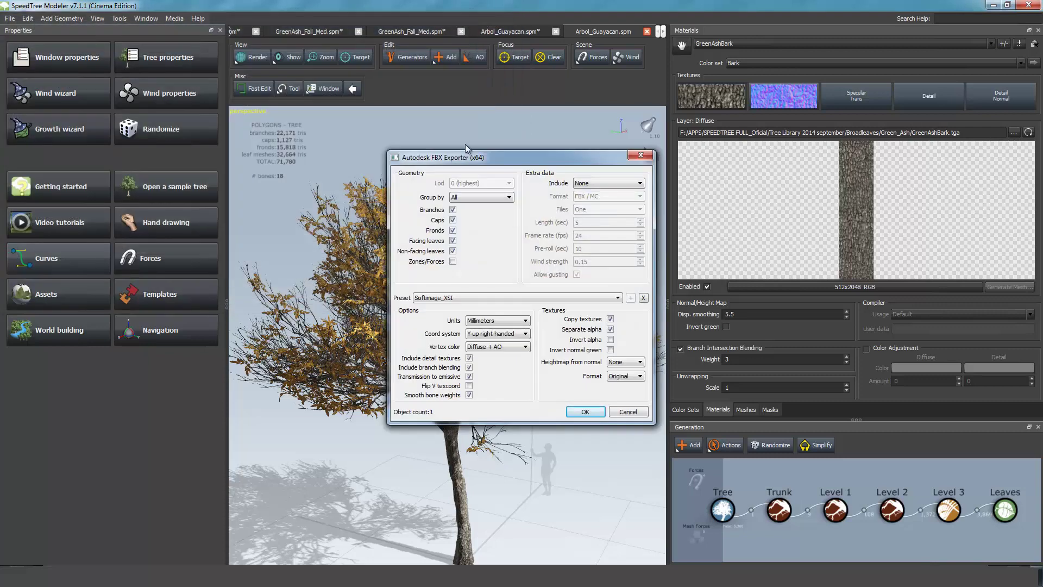
pyautogui.click(496, 302)
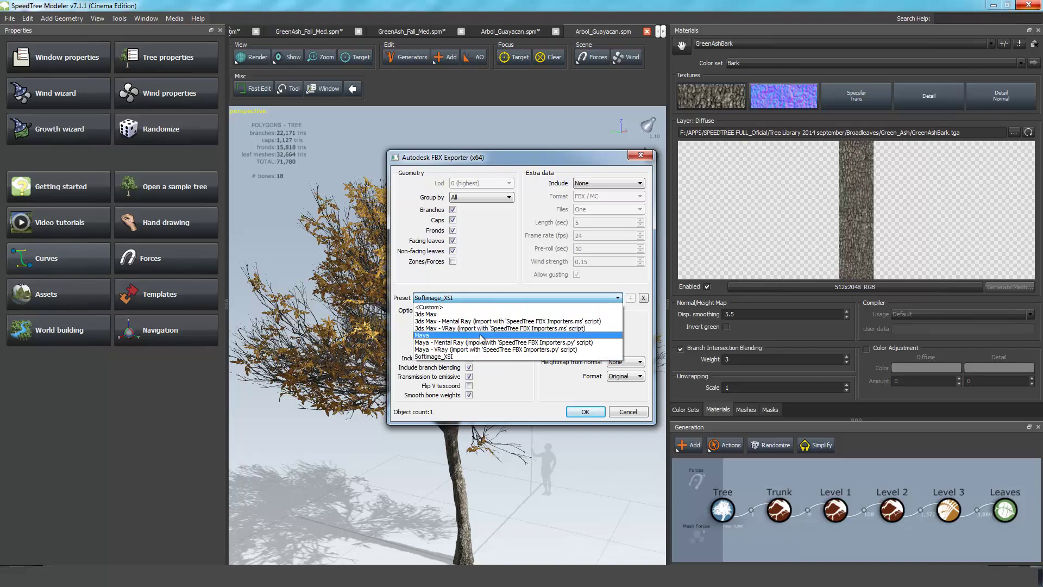
pyautogui.click(513, 335)
pyautogui.click(514, 322)
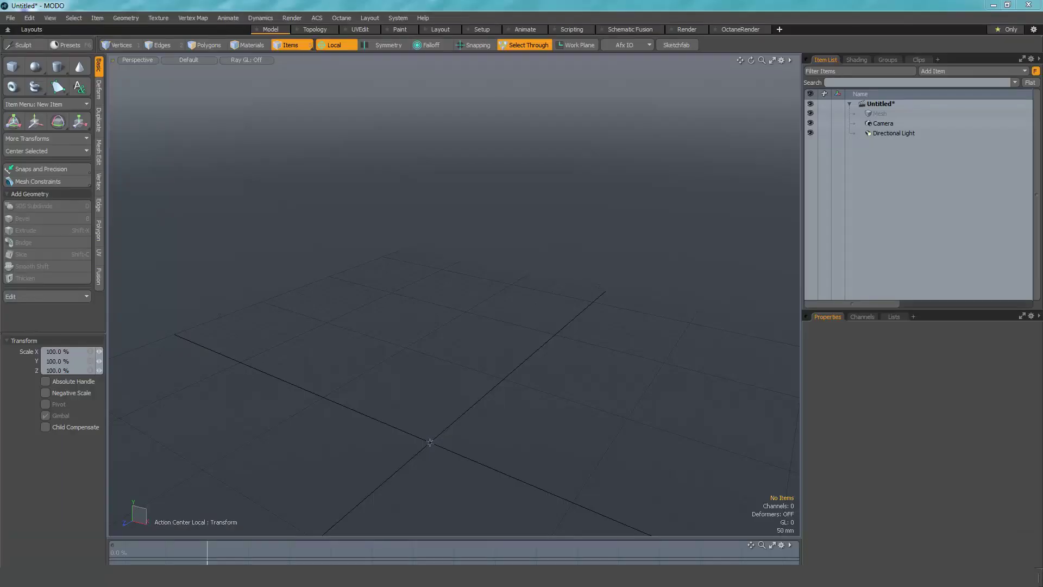
# In MODO, import Yellow Tree.fbx from the TestTrees folder with the default FBX load options.
pyautogui.click(10, 19)
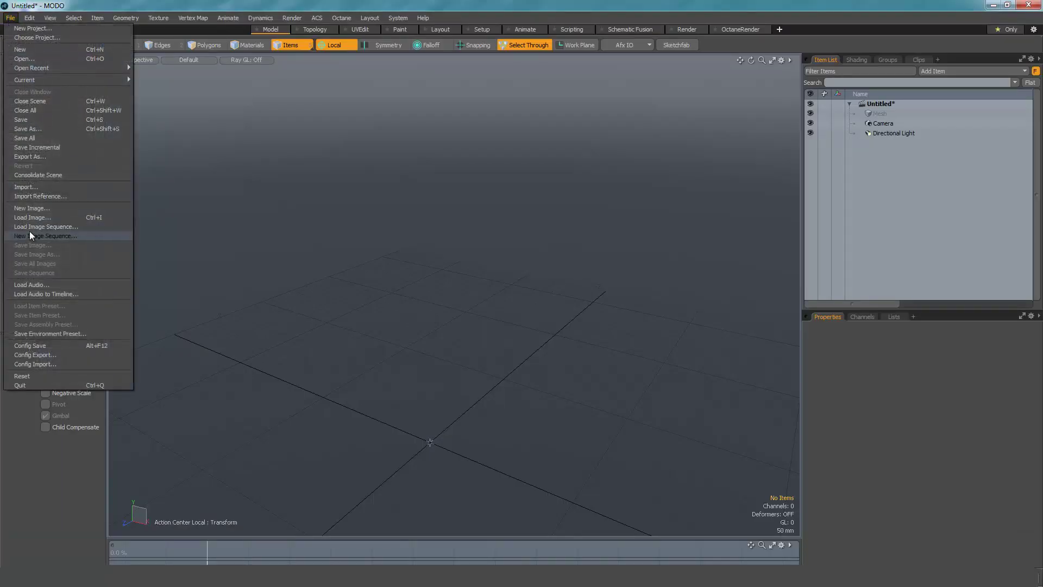
pyautogui.click(33, 191)
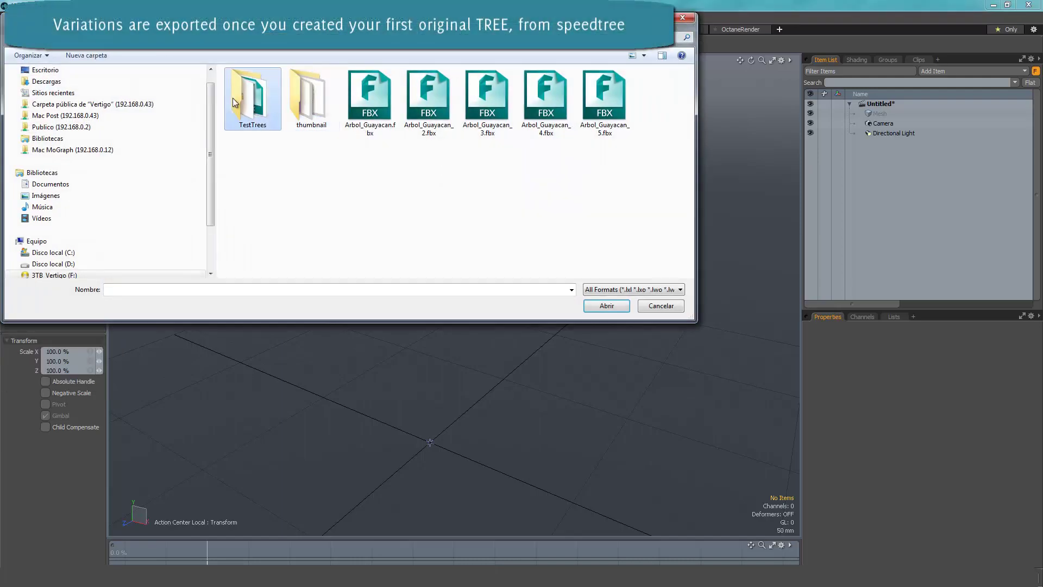
pyautogui.doubleClick(239, 98)
pyautogui.click(273, 91)
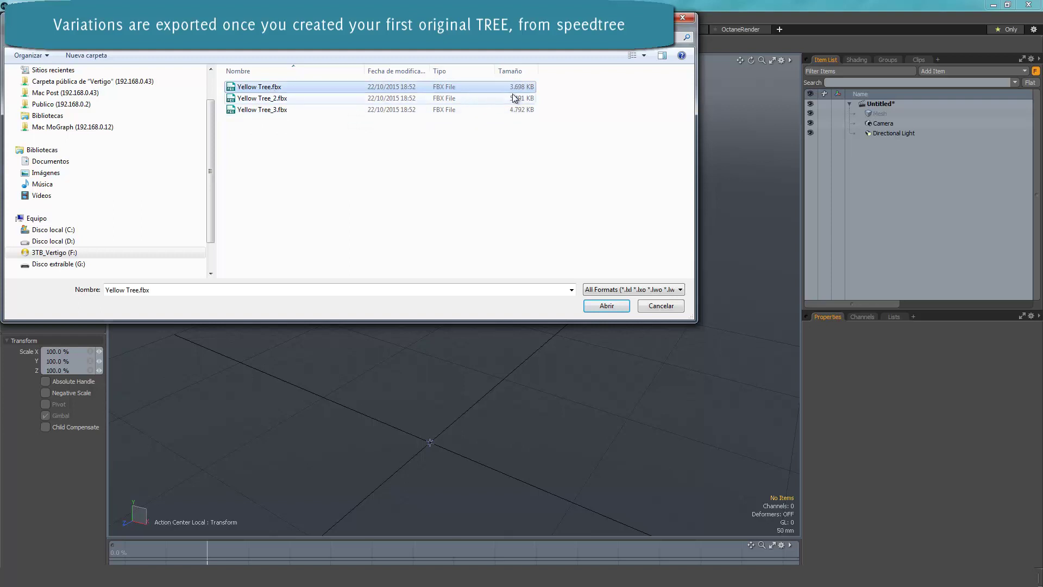
pyautogui.click(615, 306)
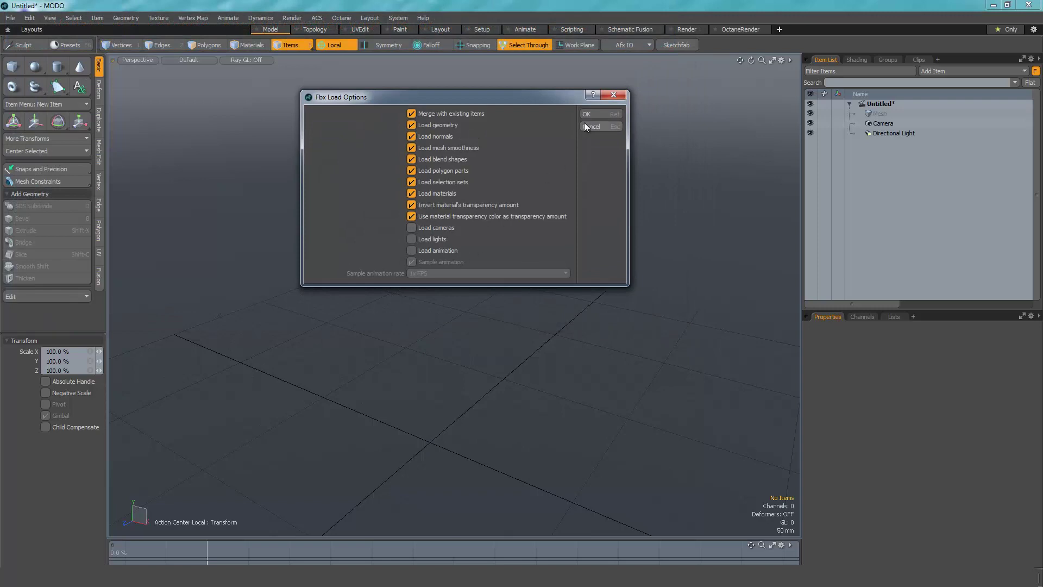
pyautogui.click(595, 113)
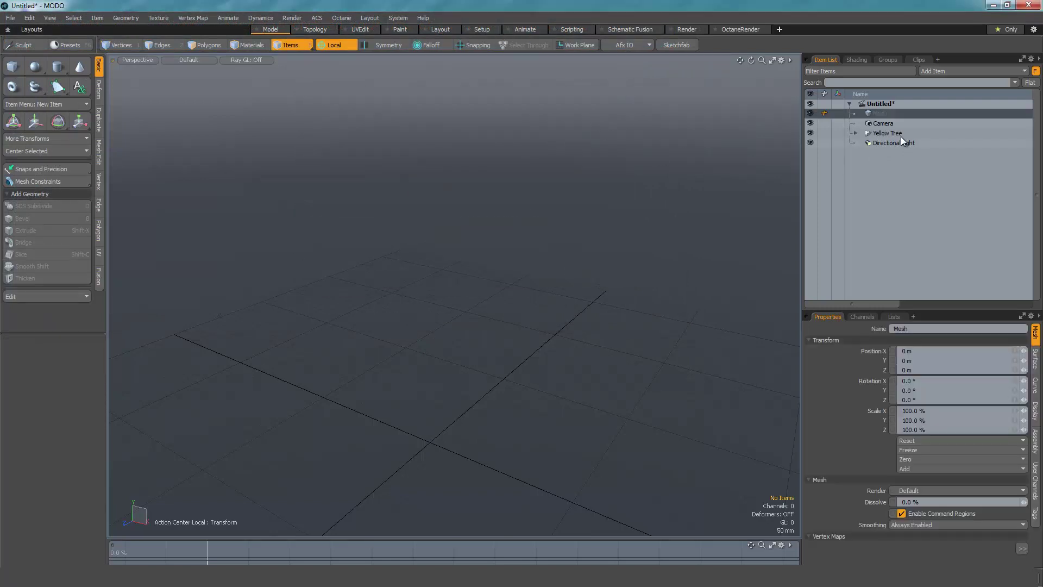
# Scale the Yellow Tree group uniformly, first to 25% and finally to 10% on the X, Y and Z axes.
pyautogui.click(892, 135)
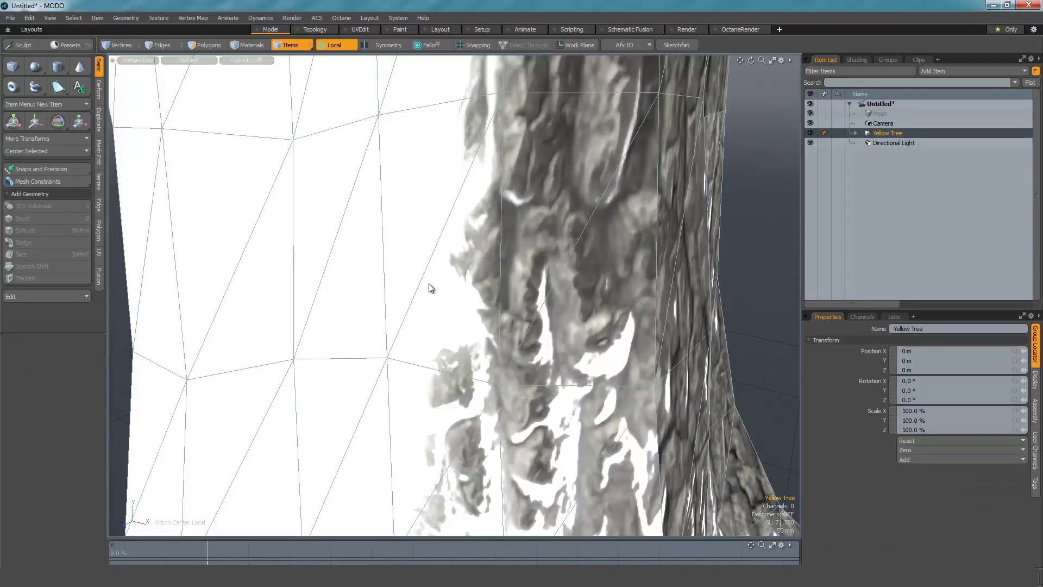
pyautogui.press('r')
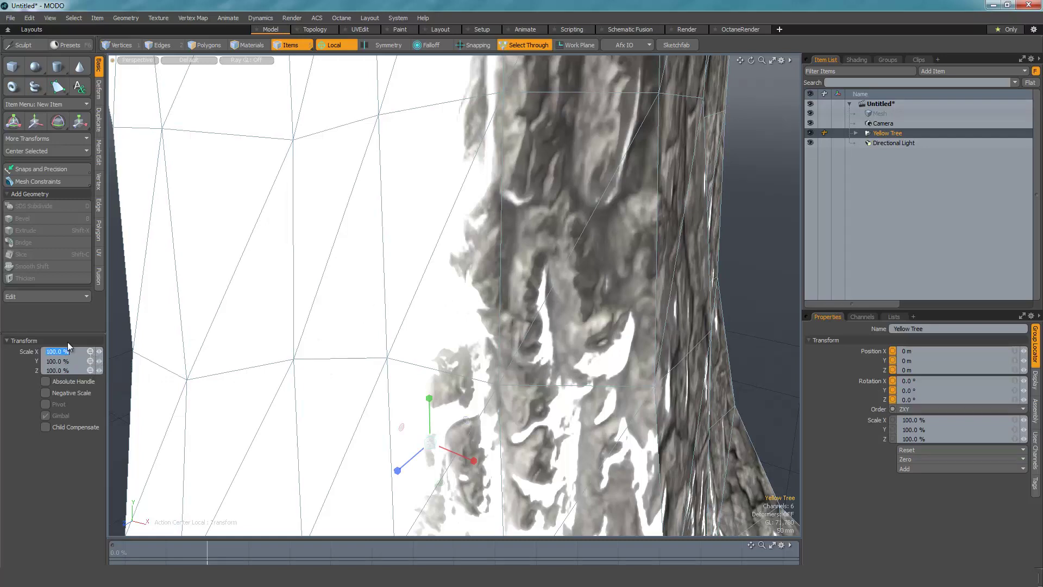
pyautogui.write('25')
pyautogui.press('Return')
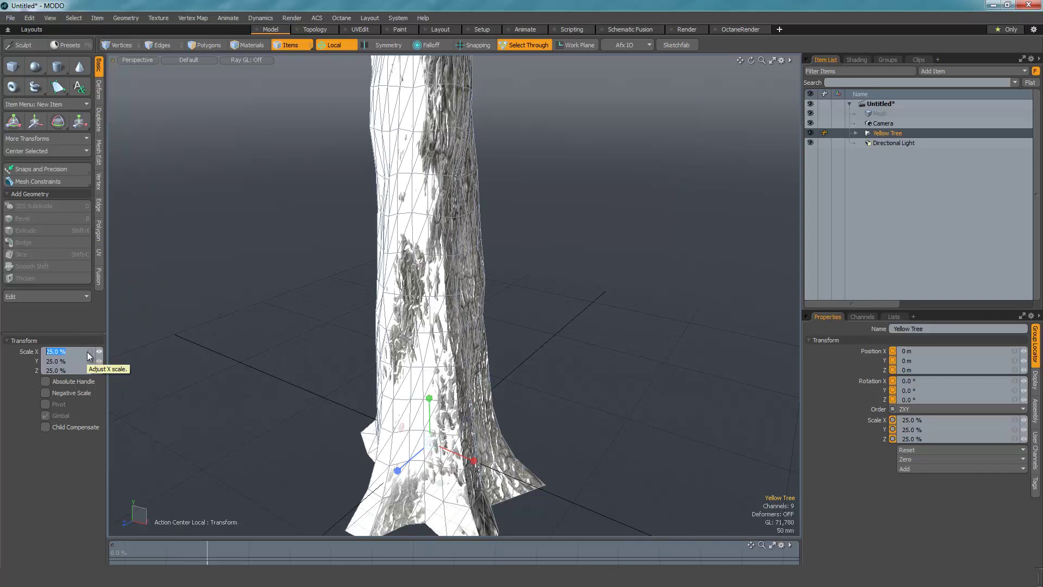
pyautogui.write('10')
pyautogui.press('Return')
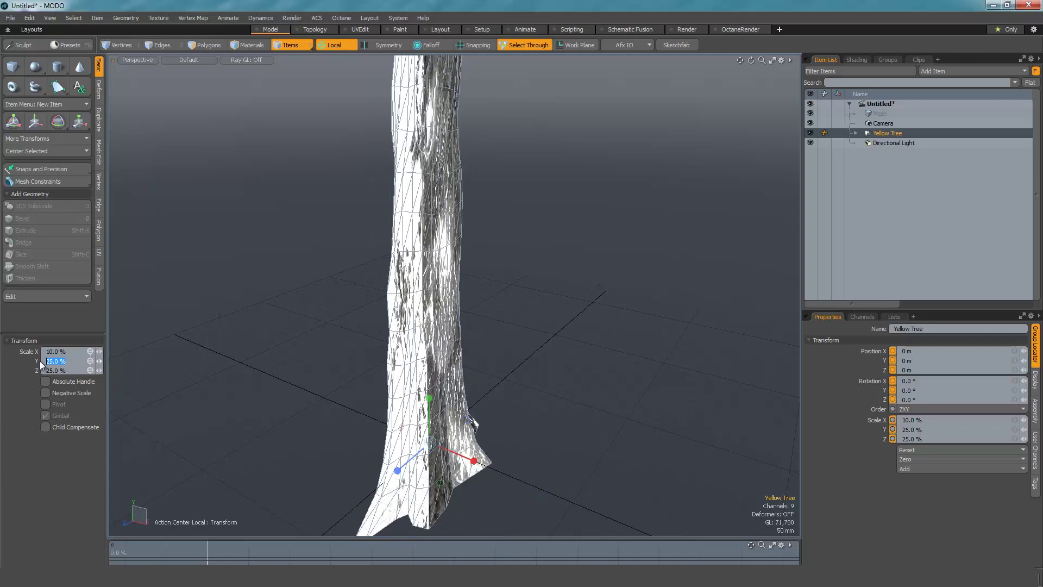
pyautogui.hotkey('ctrl', 'Return')
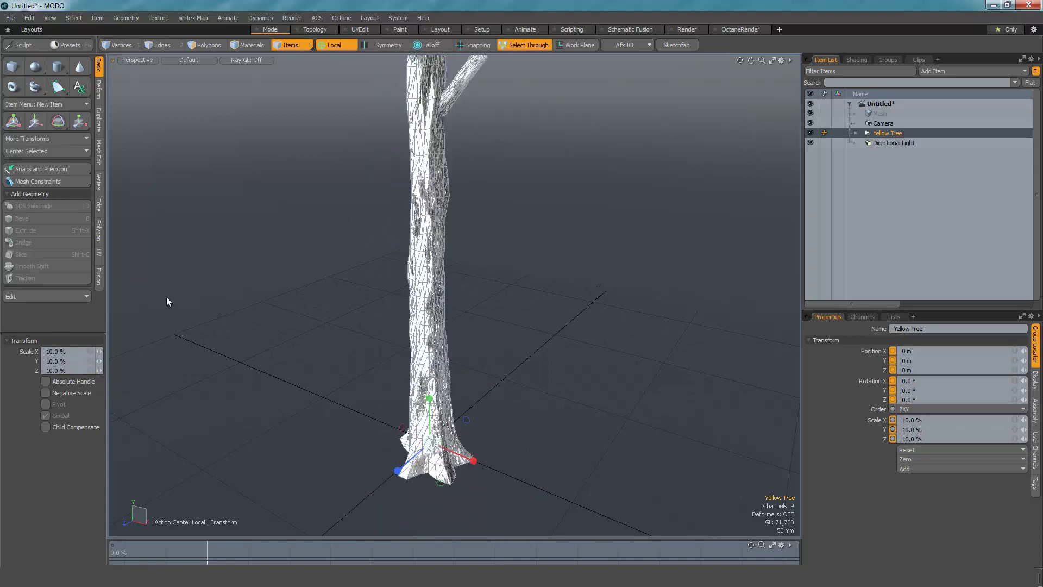
pyautogui.click(69, 352)
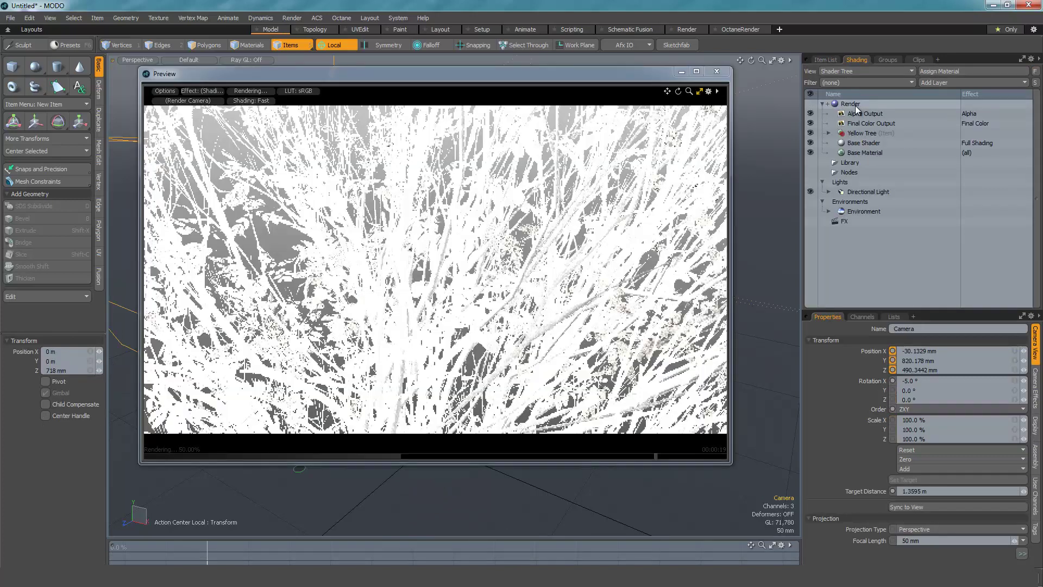
# Set the render antialiasing to 1 Sample/Pixel with the Box filter and turn off the direct illumination shadows.
pyautogui.click(1039, 371)
pyautogui.click(963, 339)
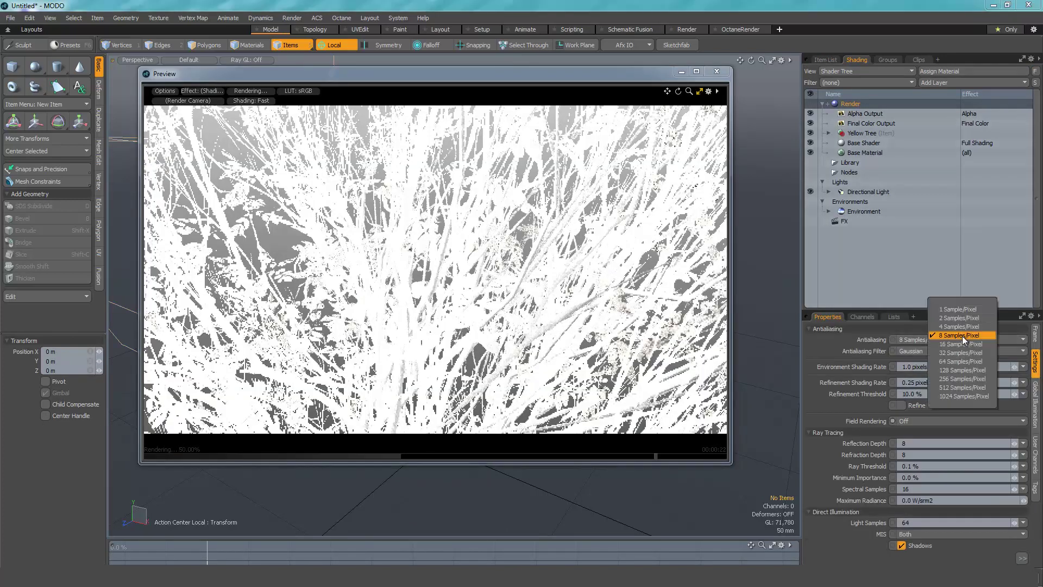
pyautogui.click(965, 309)
pyautogui.click(934, 351)
pyautogui.click(932, 335)
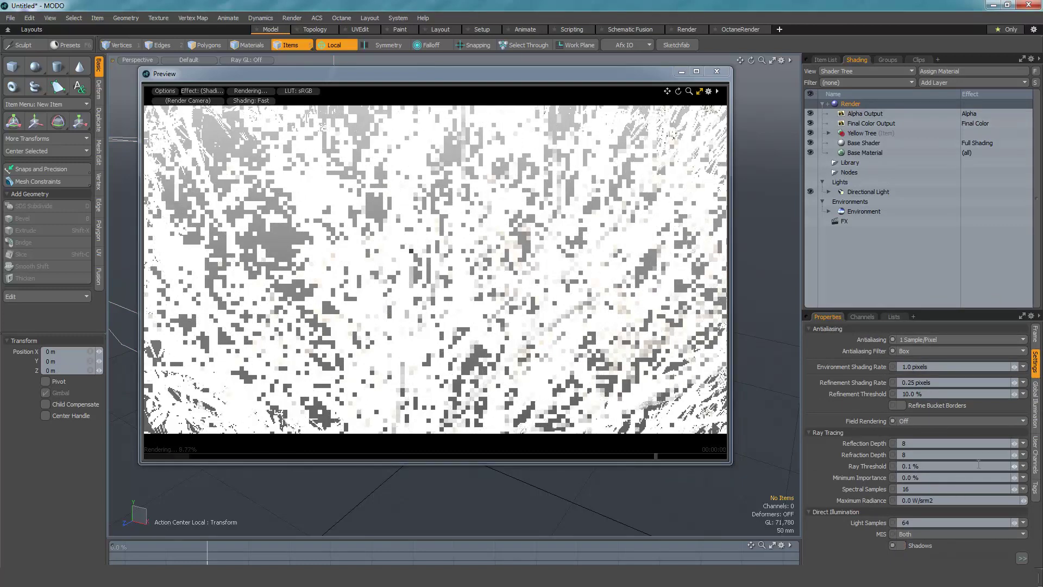
# Disable indirect illumination in the render settings and turn off Global Illumination for the preview.
pyautogui.click(1035, 405)
pyautogui.click(902, 373)
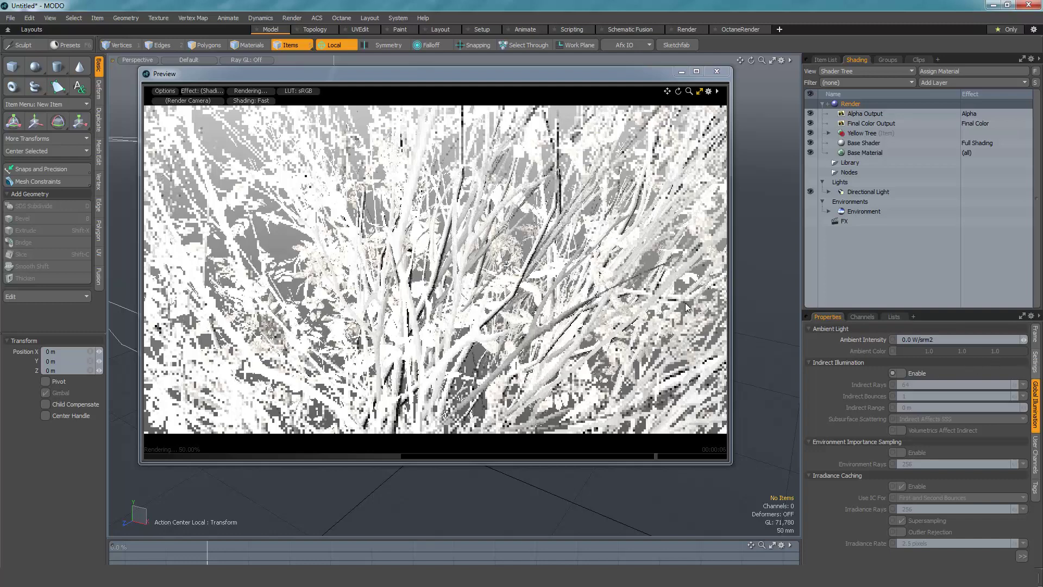
pyautogui.click(168, 90)
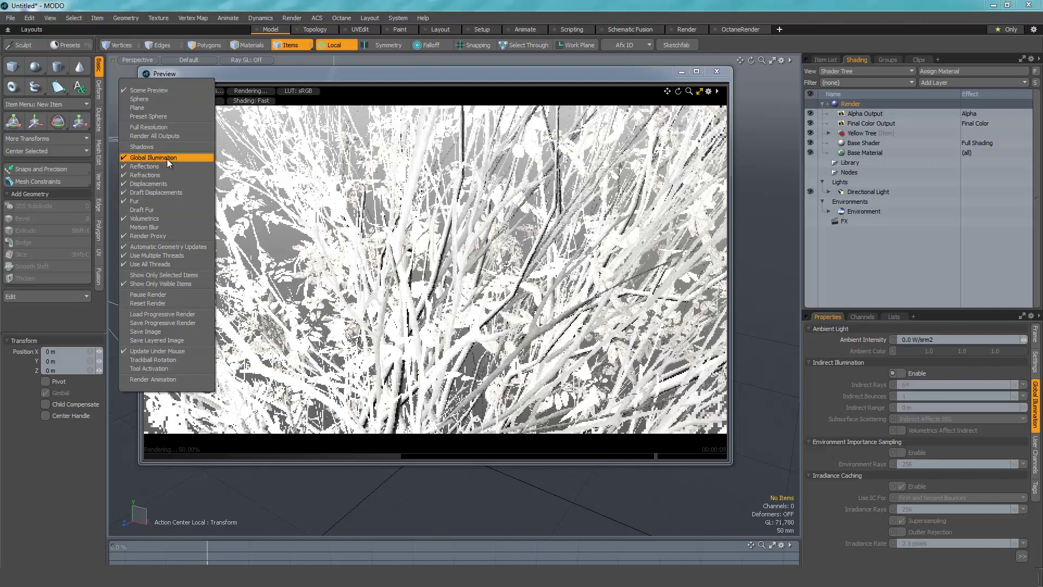
pyautogui.click(167, 158)
pyautogui.click(164, 92)
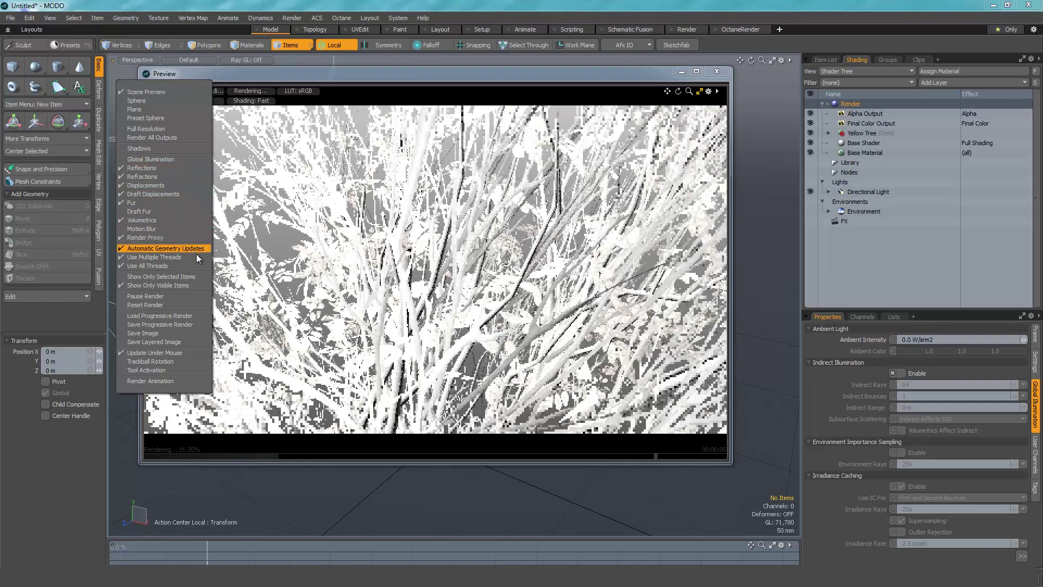
pyautogui.click(250, 326)
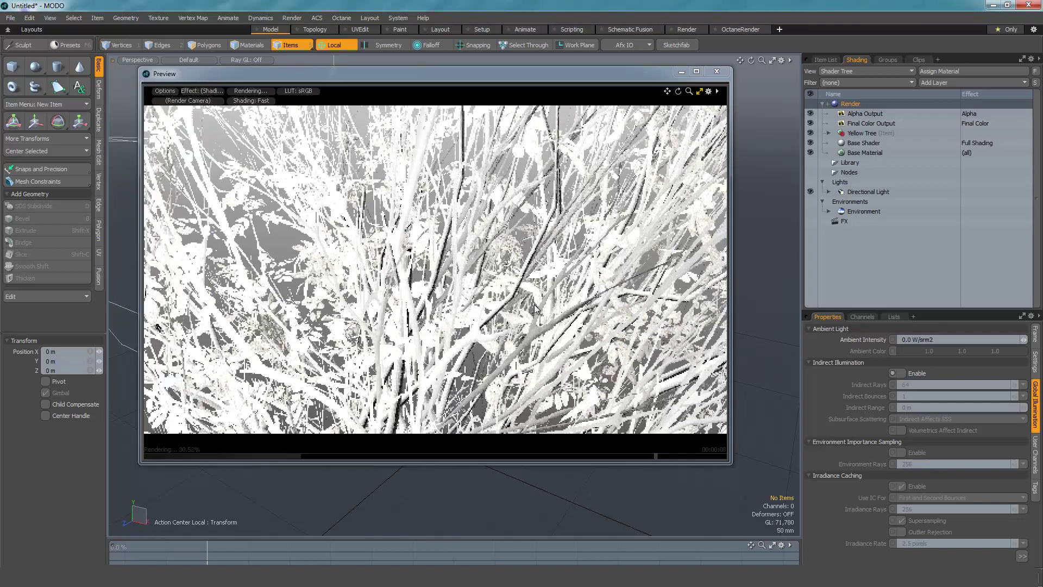
# Hide the Branches_03, Cap, GreenAshLeaf_Fall and GreenAshBark material groups inside the Yellow Tree group of the Shader Tree.
pyautogui.keyDown('ctrl'); pyautogui.keyDown('alt'); pyautogui.moveTo(552, 296); pyautogui.dragTo(405, 216); pyautogui.keyUp('alt'); pyautogui.keyUp('ctrl')
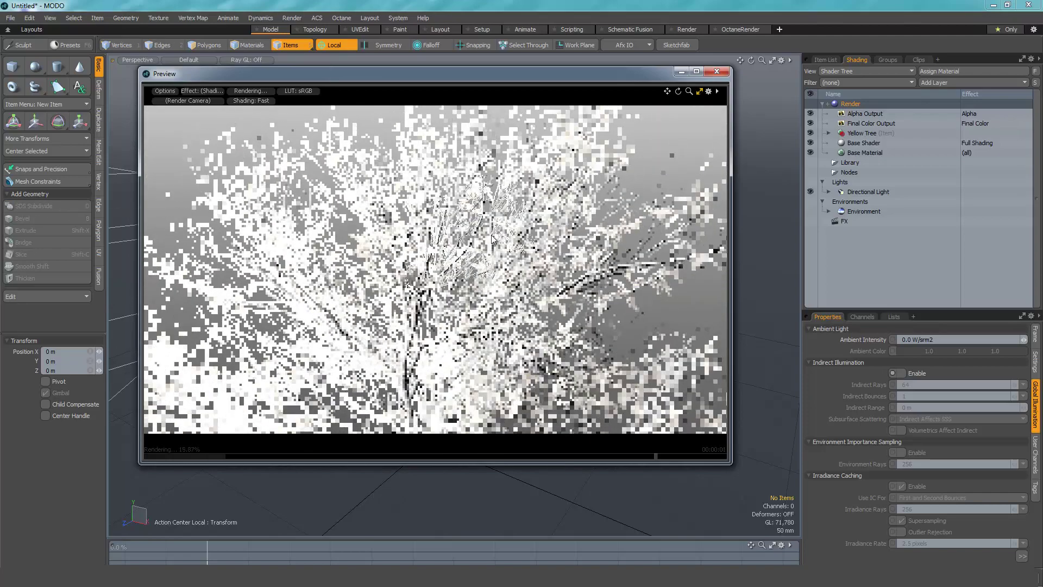
pyautogui.click(823, 182)
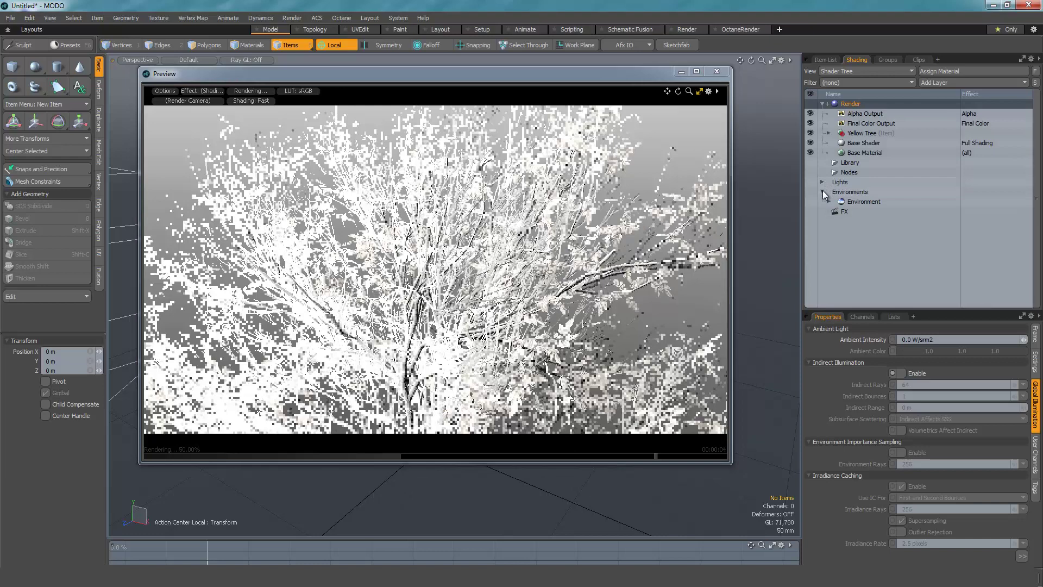
pyautogui.click(823, 192)
pyautogui.click(865, 135)
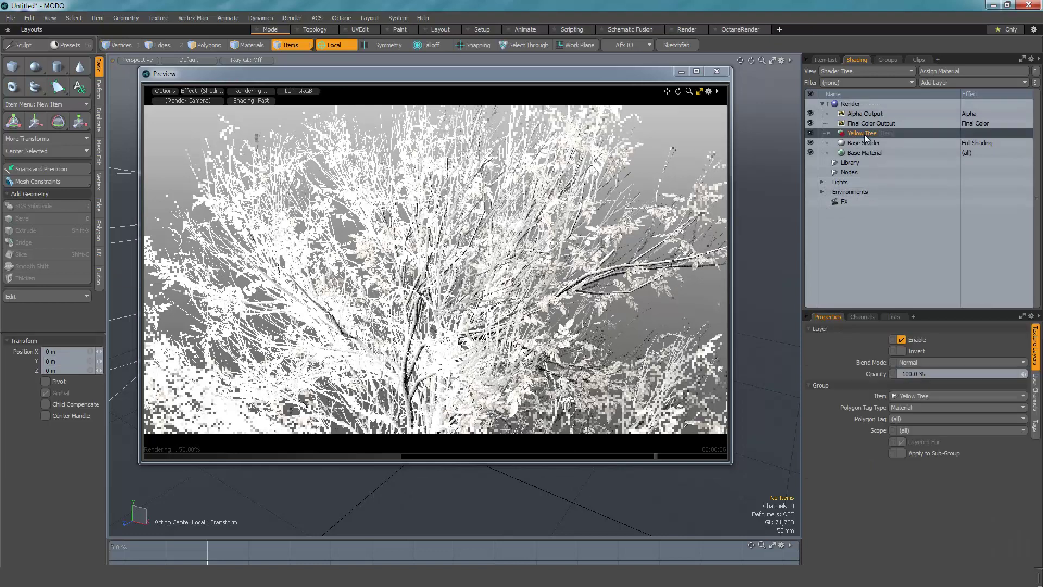
pyautogui.click(829, 133)
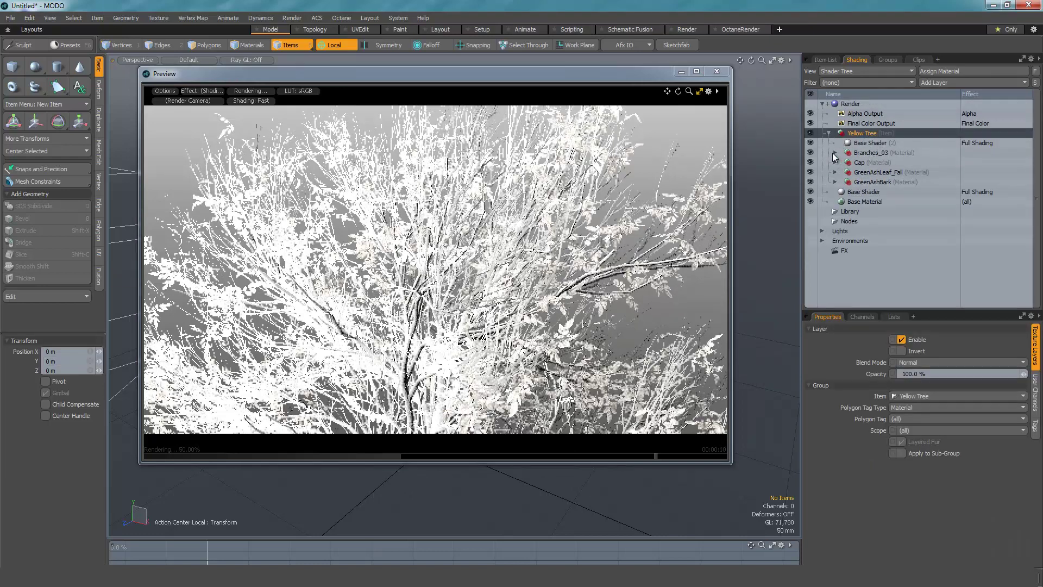
pyautogui.moveTo(810, 152); pyautogui.dragTo(811, 184)
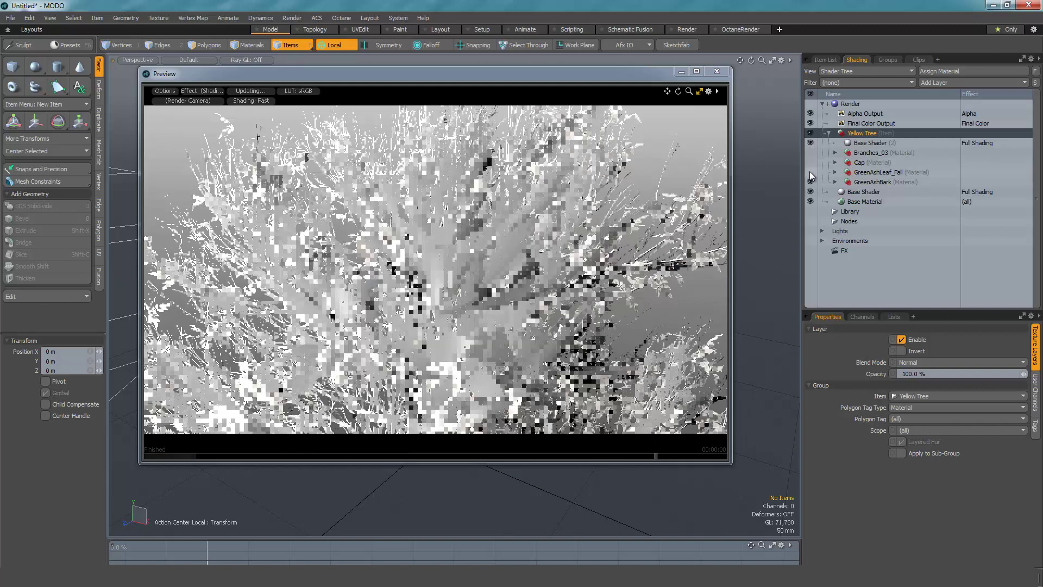
# Set the Specular Amount and Fresnel of the GreenAshBark group's Material to 5%.
pyautogui.click(436, 243)
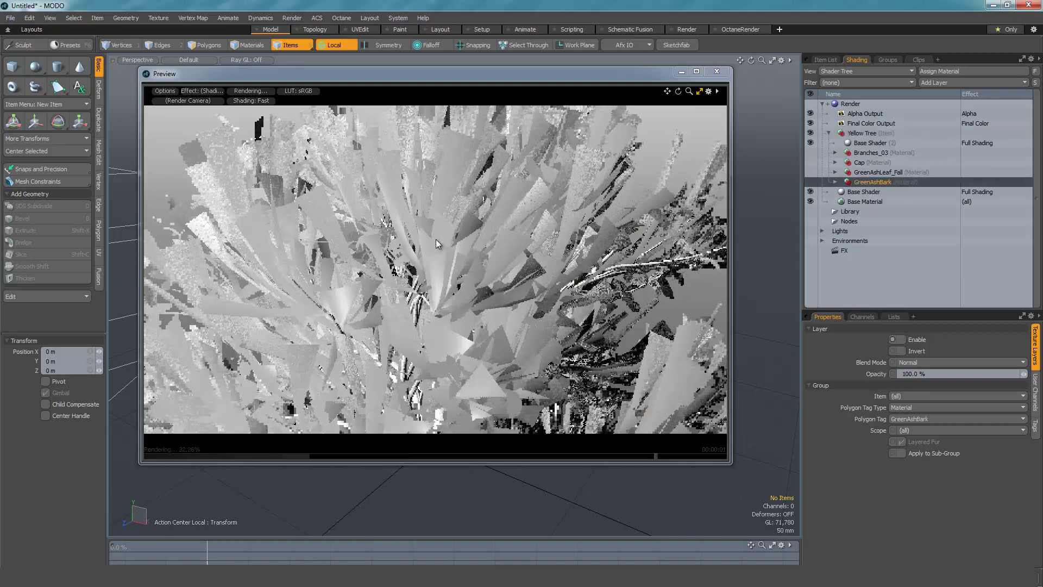
pyautogui.click(835, 182)
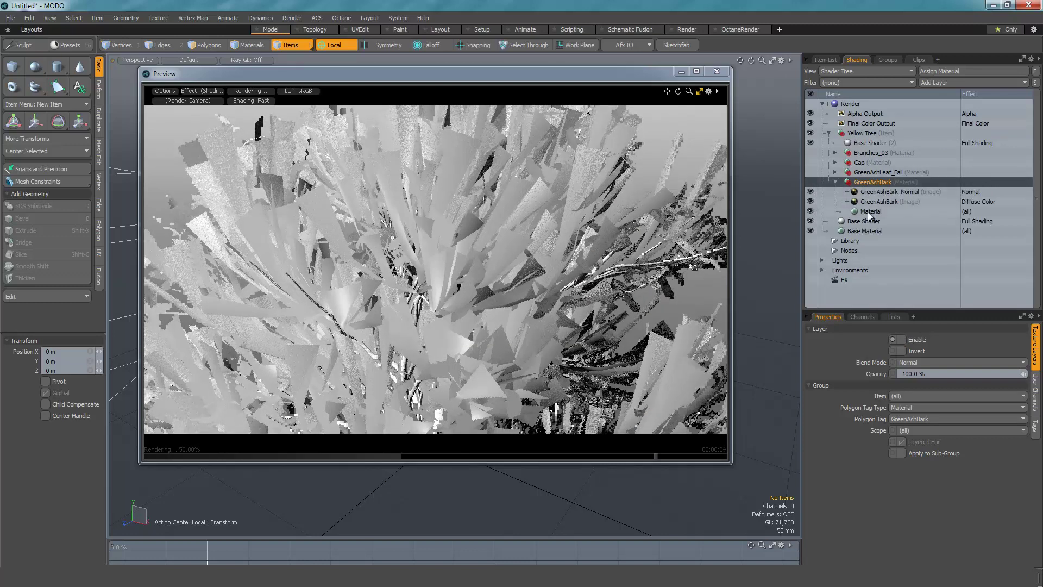
pyautogui.click(869, 213)
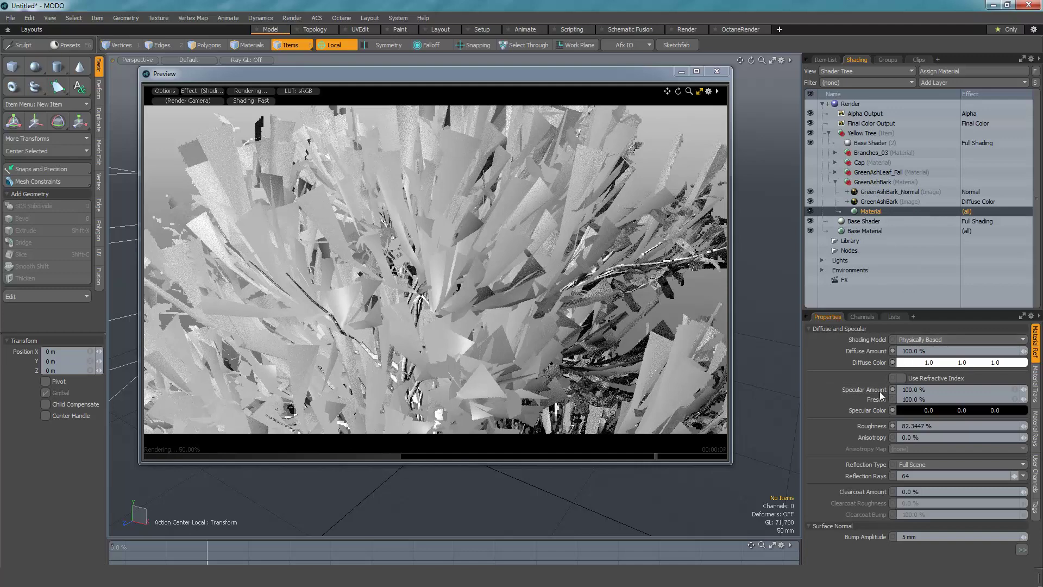
pyautogui.write('5')
pyautogui.press('Return')
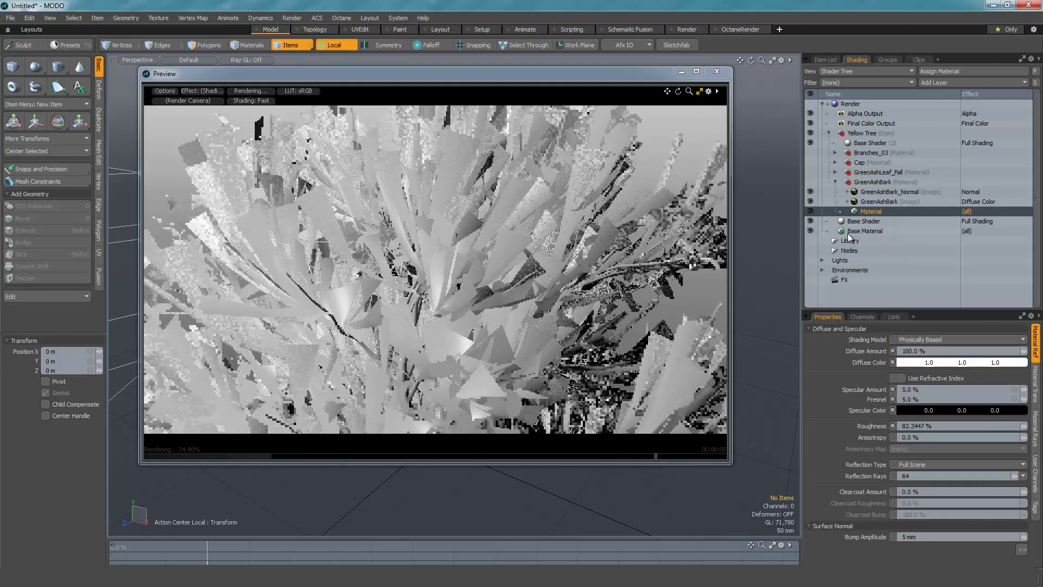
# Set the blend mode of both the GreenAshBark and GreenAshBark_Normal image layers to Normal.
pyautogui.click(884, 202)
pyautogui.click(910, 362)
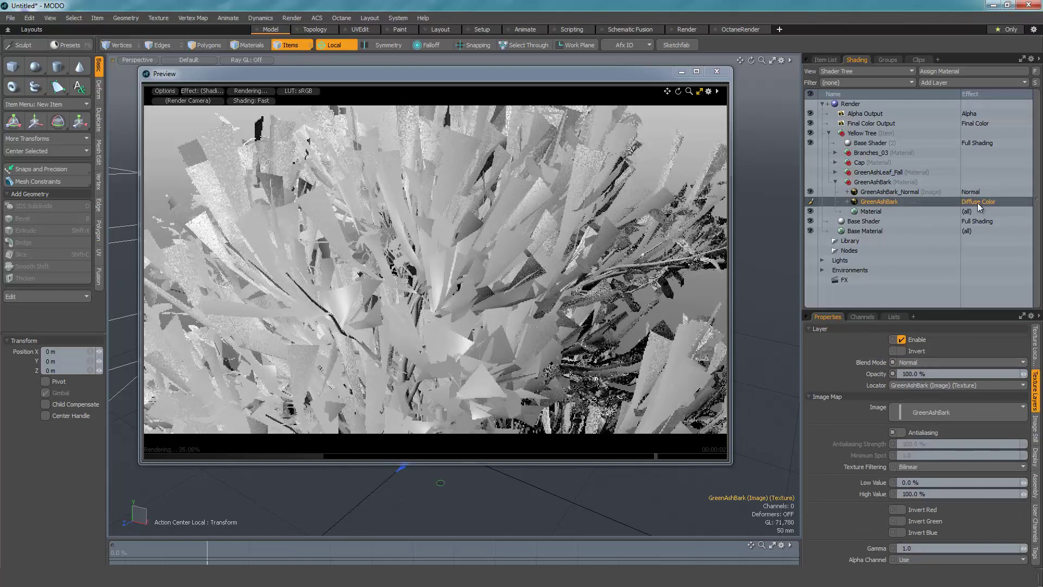
pyautogui.click(889, 192)
pyautogui.click(931, 363)
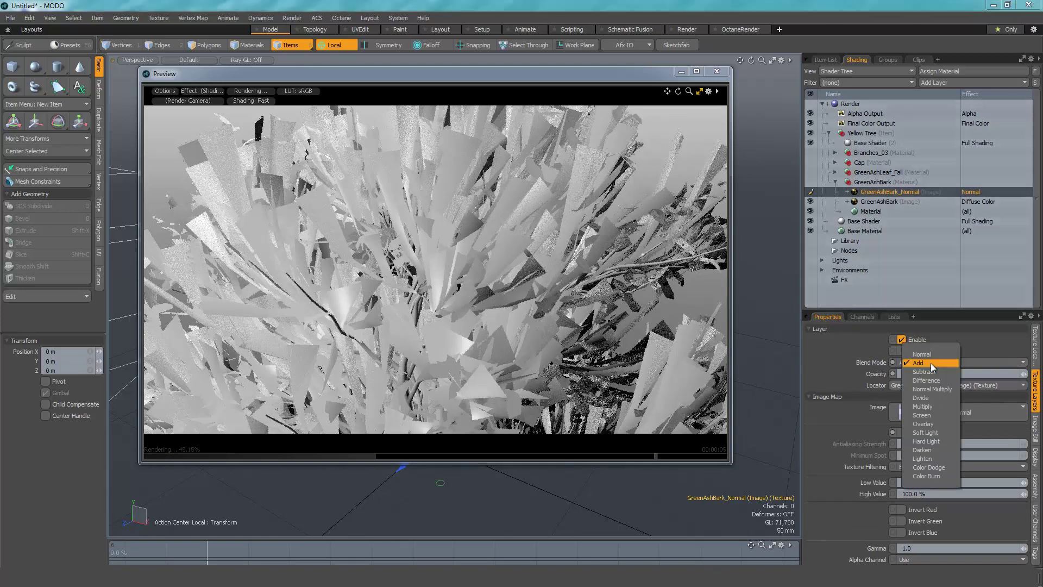
pyautogui.click(943, 396)
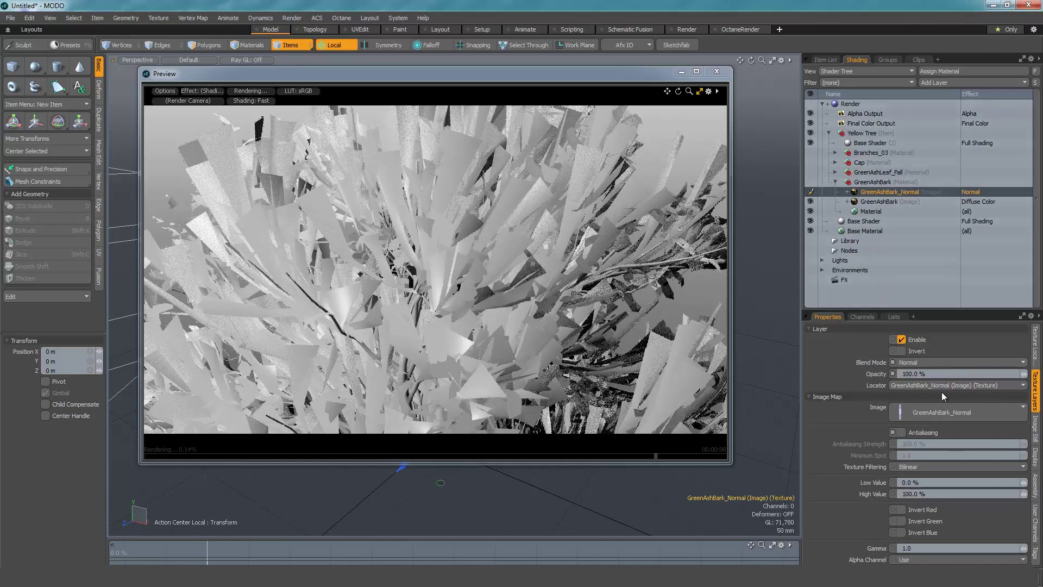
# Turn the GreenAshBark material group back on and frame the tree's trunk in the preview.
pyautogui.click(872, 182)
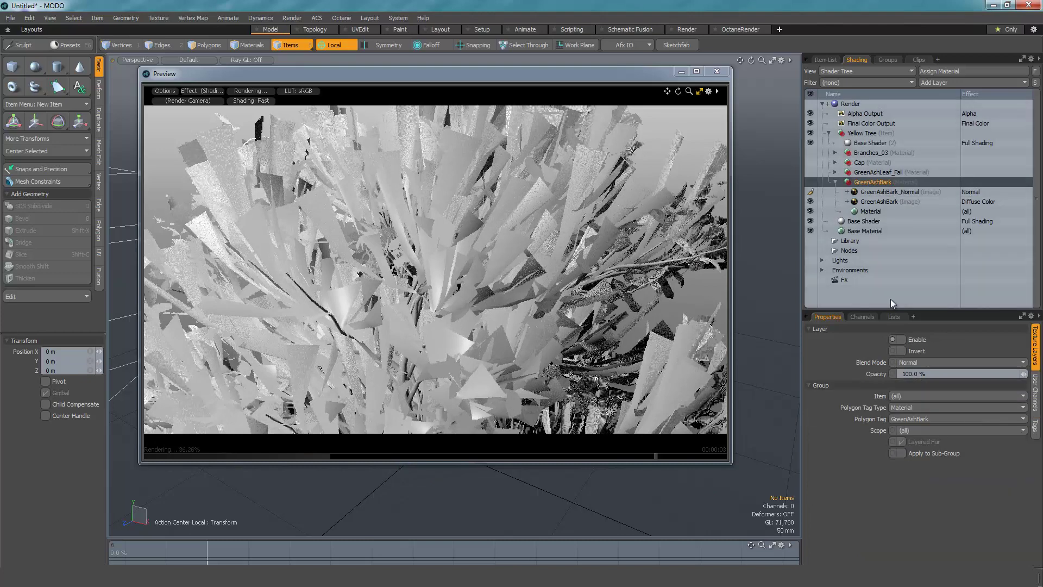
pyautogui.click(871, 212)
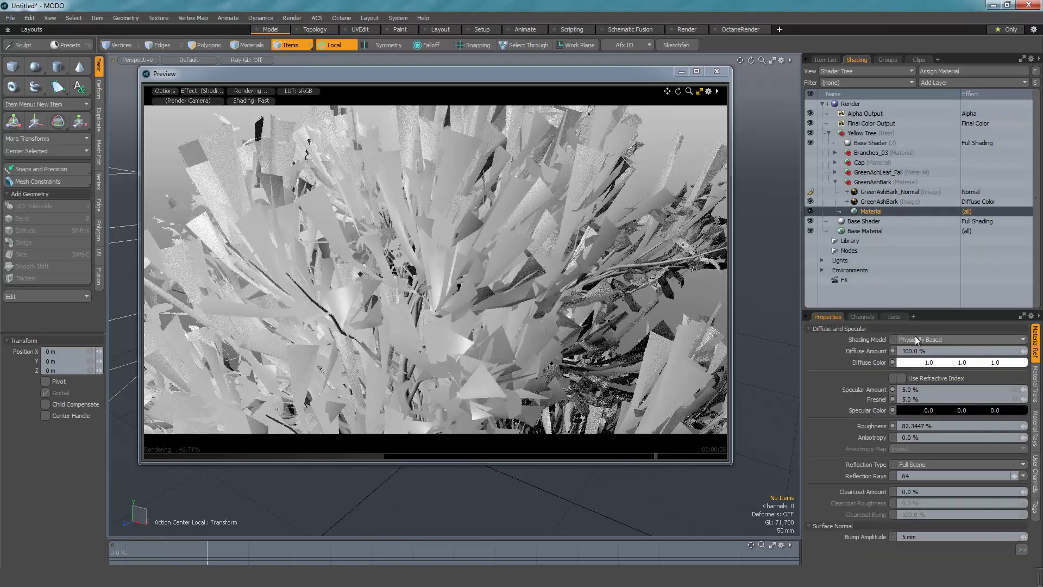
pyautogui.click(1034, 387)
pyautogui.click(873, 182)
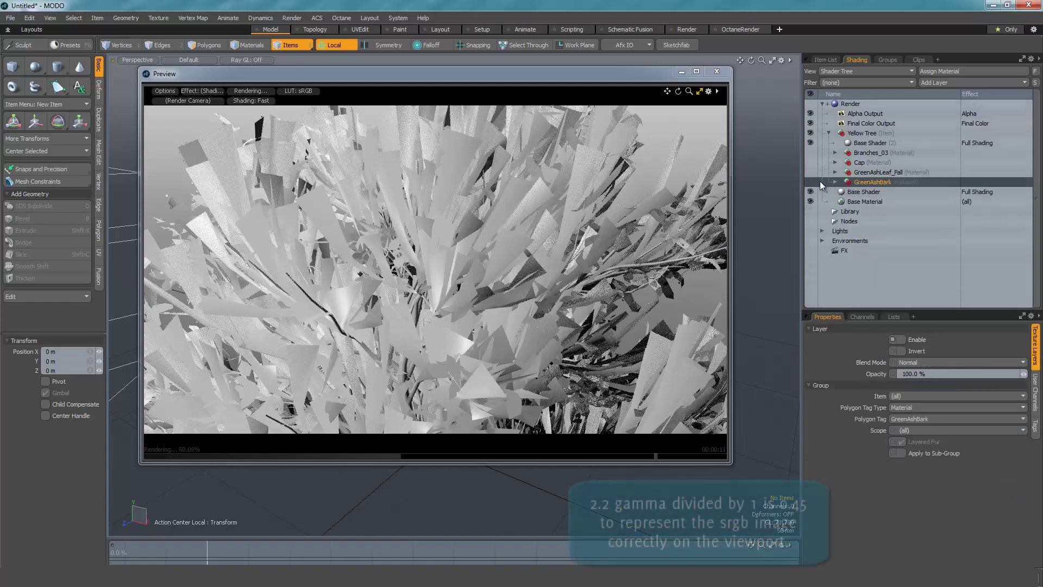
pyautogui.keyDown('alt'); pyautogui.keyDown('shift'); pyautogui.moveTo(522, 357); pyautogui.dragTo(521, 174); pyautogui.keyUp('shift'); pyautogui.keyUp('alt')
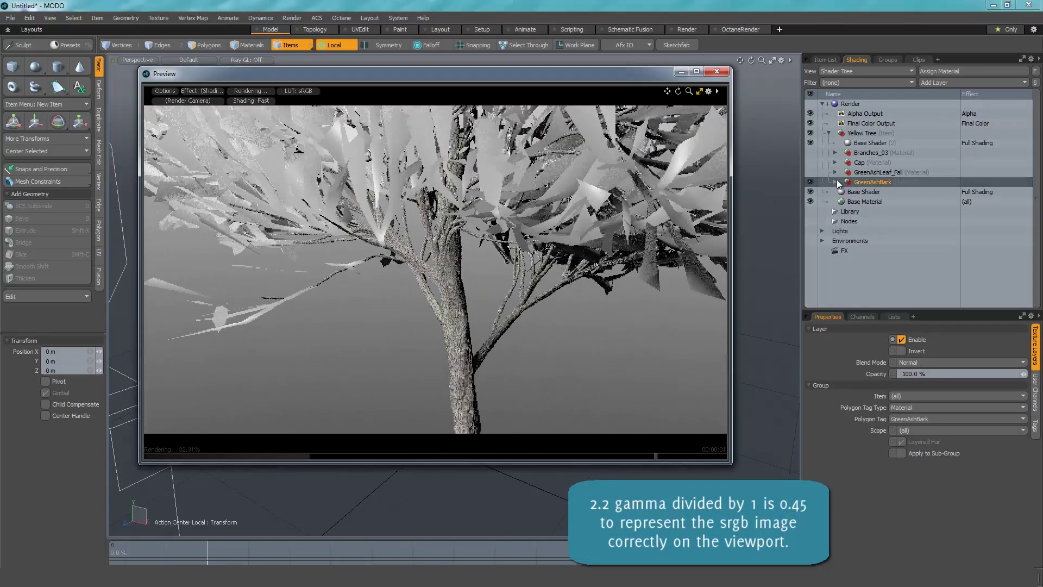
# Set the gamma of the GreenAshBark diffuse color image to 0.45.
pyautogui.click(836, 182)
pyautogui.click(870, 201)
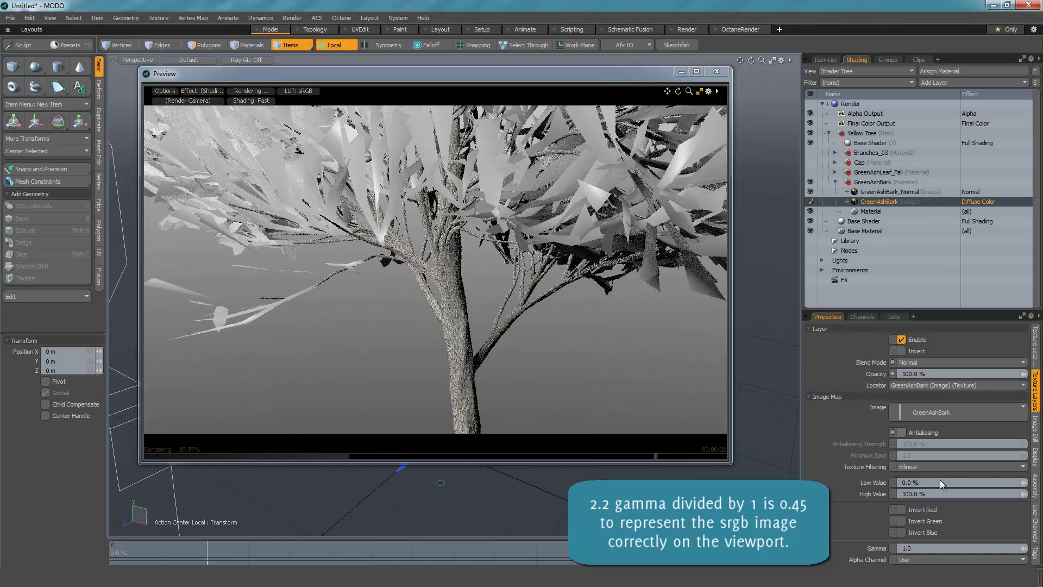
pyautogui.write('0.45')
pyautogui.press('Return')
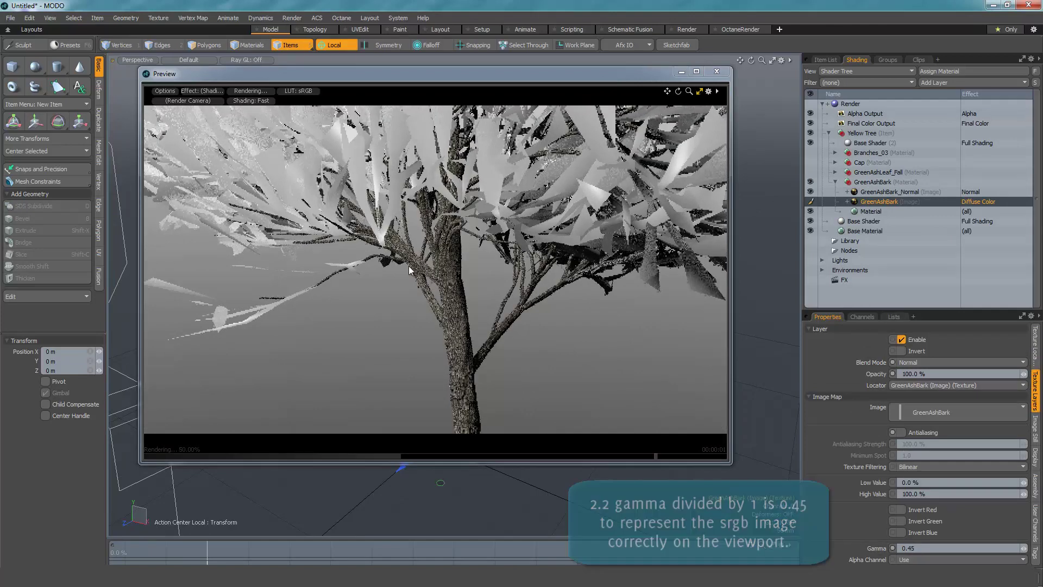
pyautogui.click(836, 182)
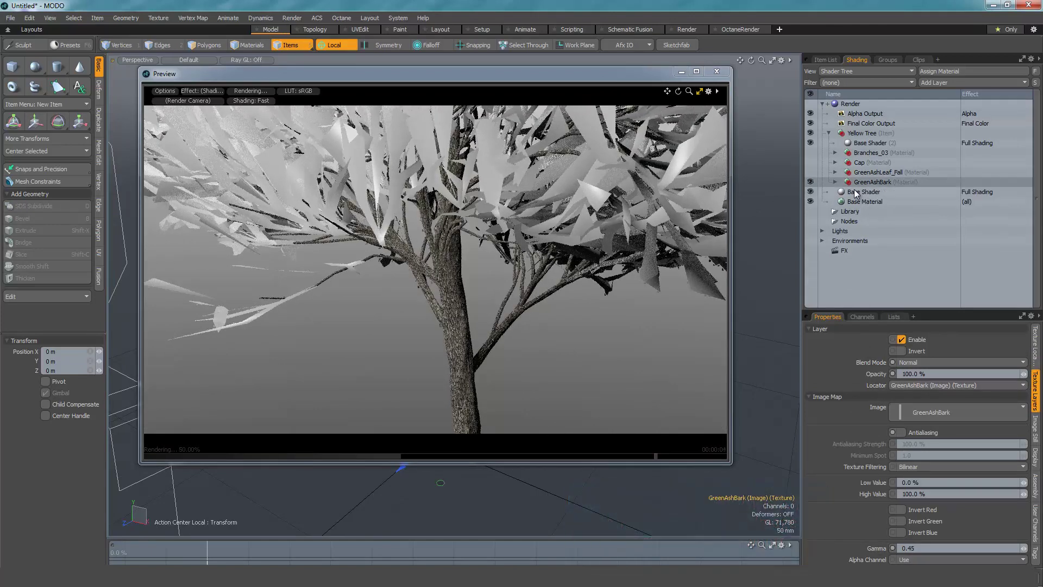
# Turn the Branches_03 material group back on and set its Material's Specular Amount to 5%.
pyautogui.click(836, 153)
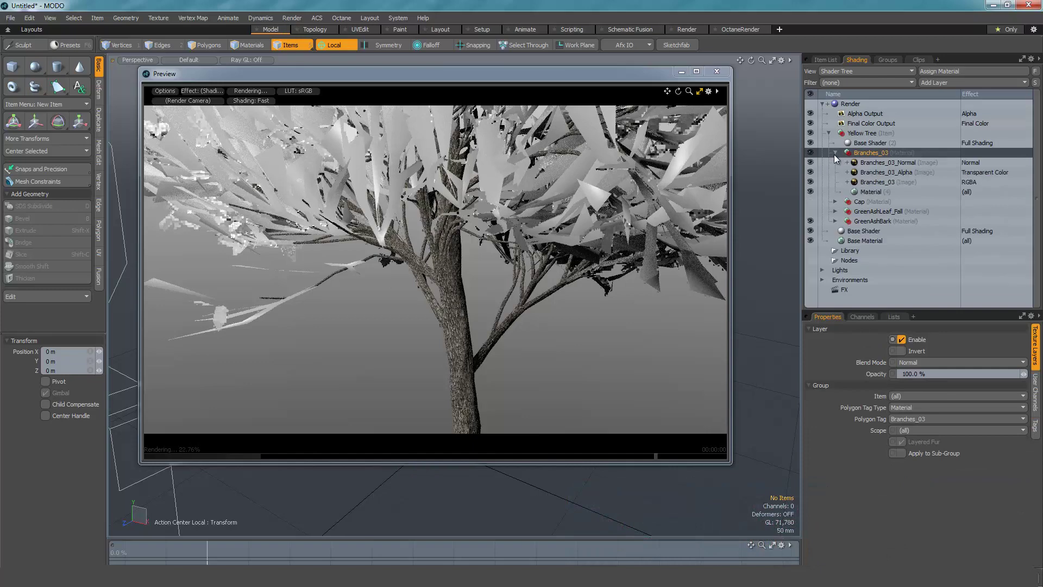
pyautogui.click(872, 192)
pyautogui.write('5')
pyautogui.press('Return')
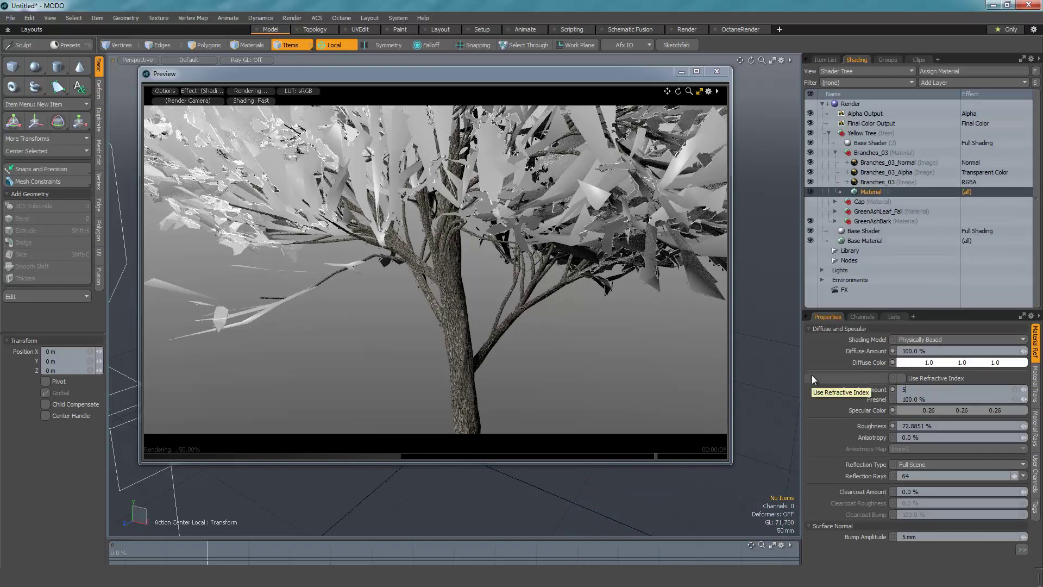
# Set the Branches_03_Normal image's blend mode to Normal and change the Branches_03_Alpha image's effect to Stencil.
pyautogui.click(875, 163)
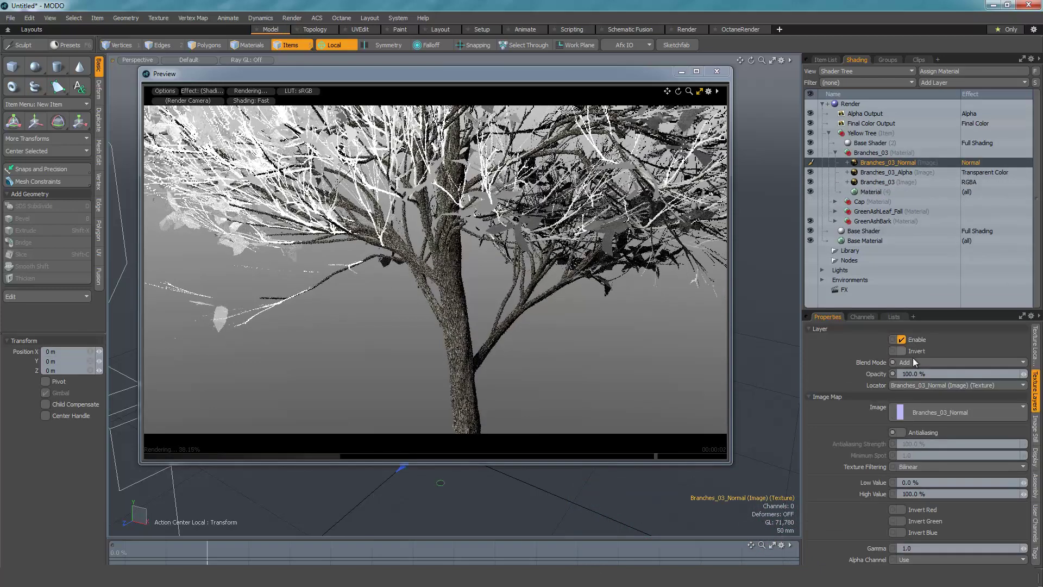
pyautogui.click(914, 362)
pyautogui.click(915, 355)
pyautogui.click(889, 173)
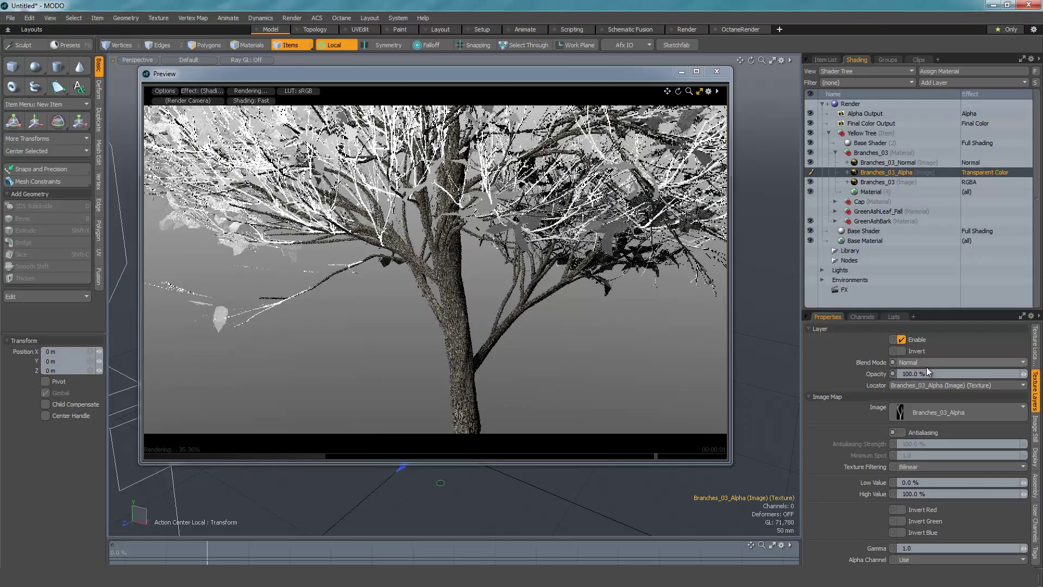
pyautogui.click(972, 173)
pyautogui.moveTo(996, 170)
pyautogui.click(922, 188)
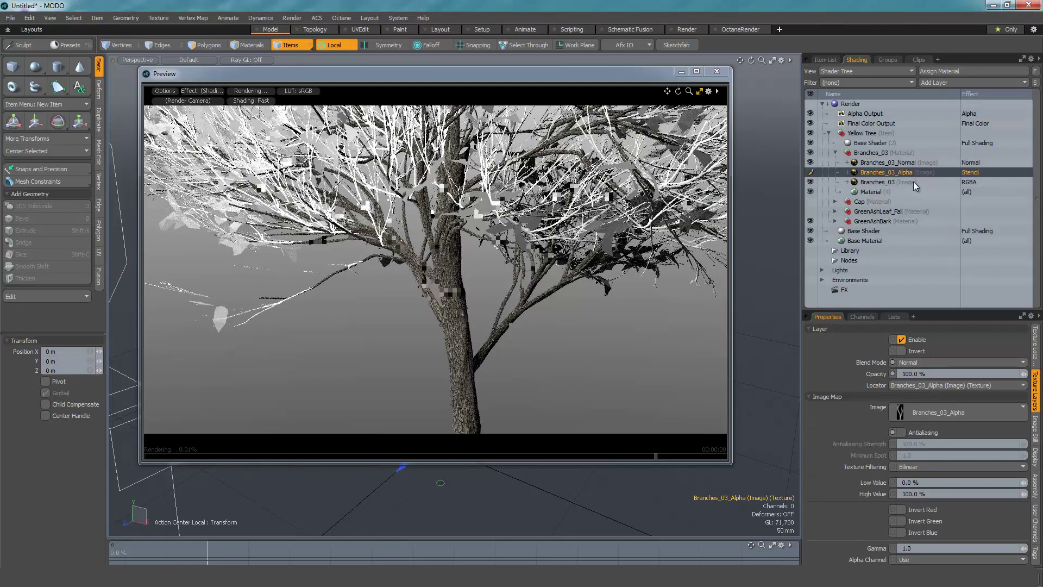
# Change the Branches_03 image's effect from RGBA to Diffuse Amount and set its gamma to 0.45.
pyautogui.click(879, 183)
pyautogui.click(964, 181)
pyautogui.moveTo(964, 181)
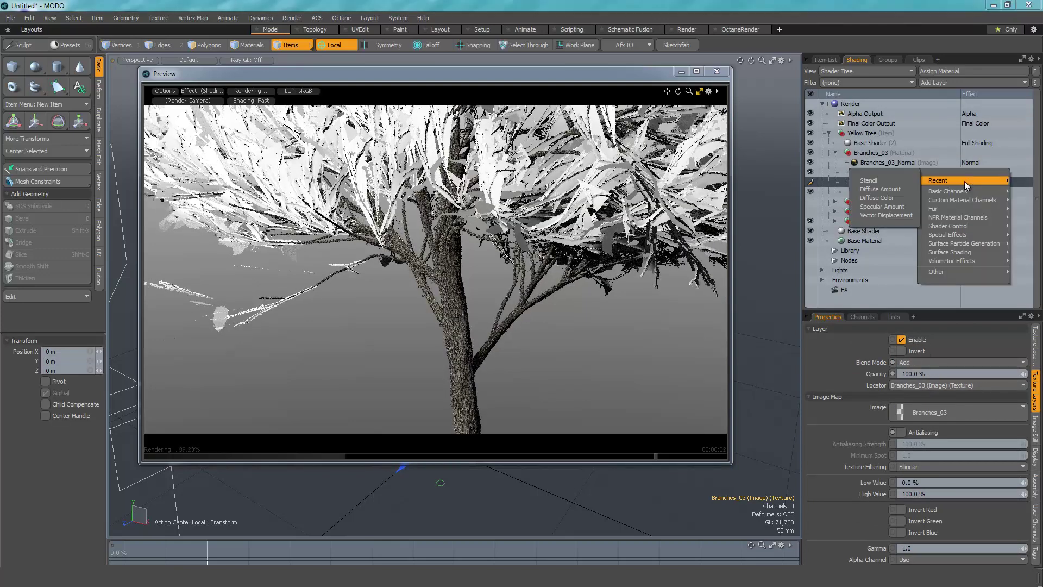
pyautogui.click(883, 190)
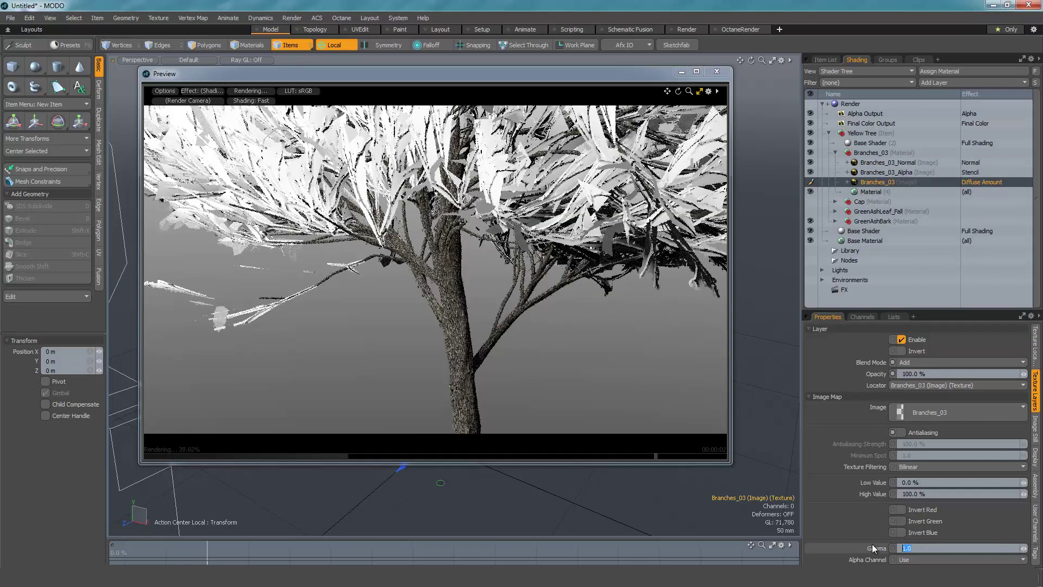
pyautogui.click(907, 549)
pyautogui.write('0.45')
pyautogui.press('Return')
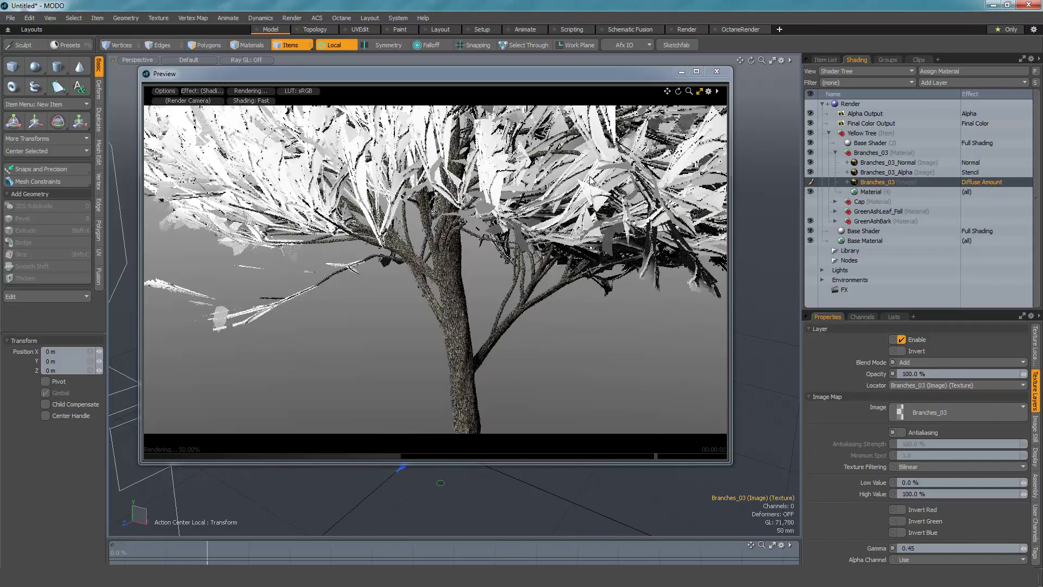
# Invert the Branches_03_Alpha stencil layer.
pyautogui.click(885, 172)
pyautogui.click(902, 351)
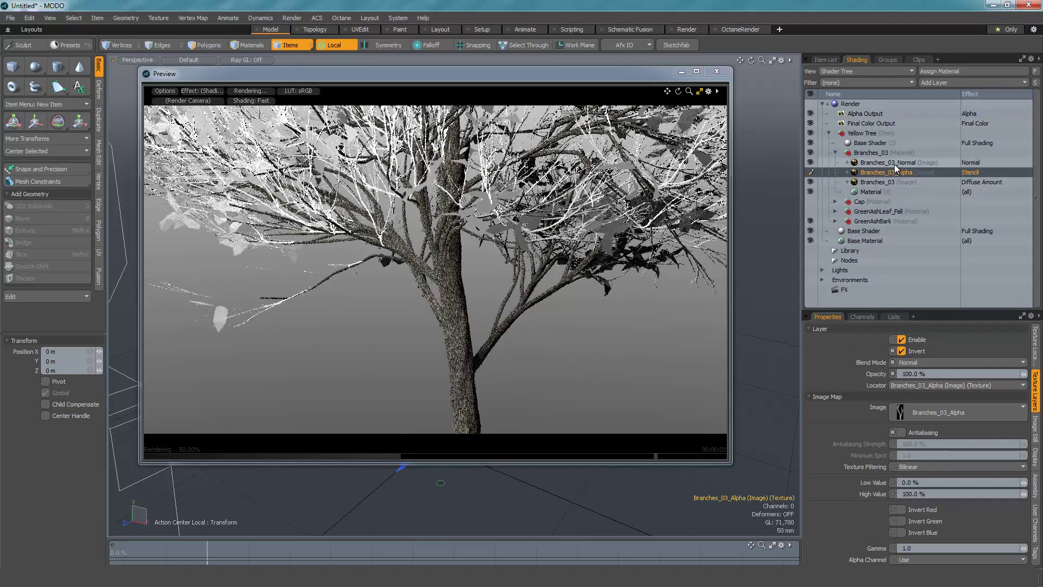
pyautogui.click(895, 163)
pyautogui.click(889, 173)
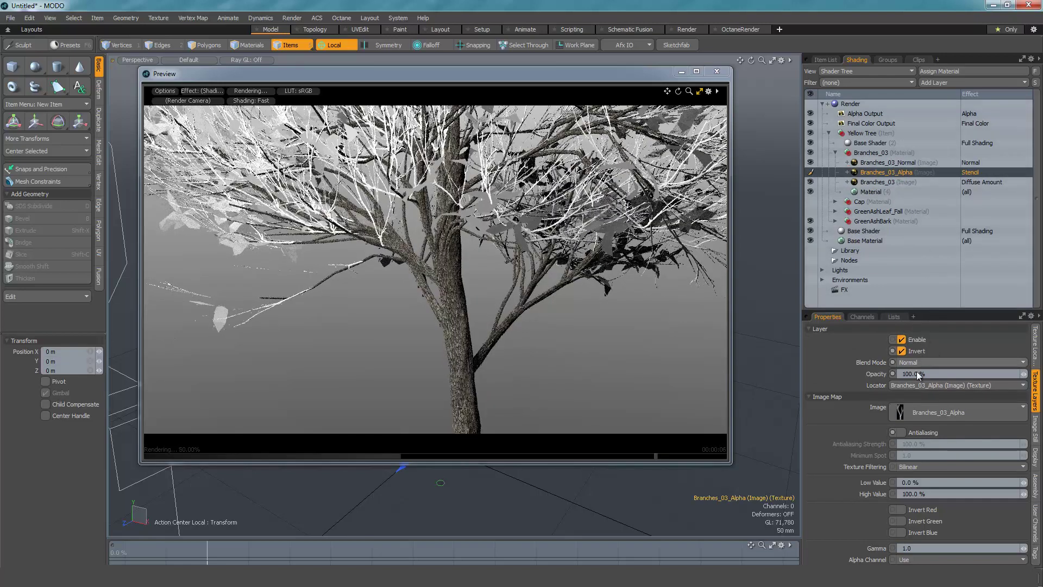
# Set the Branches_03 image layer's blend mode to Normal and inspect the branches higher up in the preview.
pyautogui.click(885, 183)
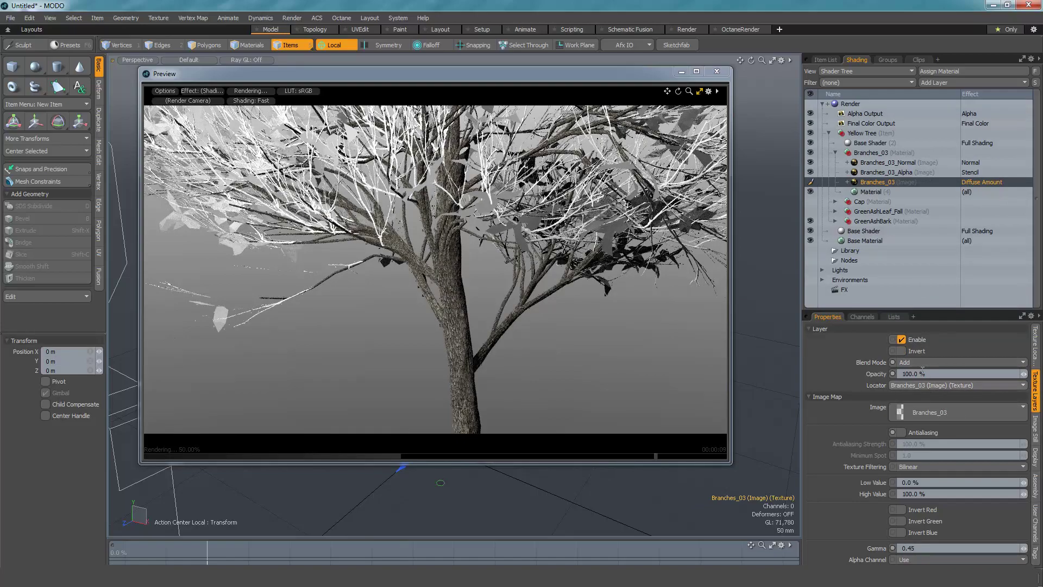
pyautogui.click(922, 363)
pyautogui.click(921, 357)
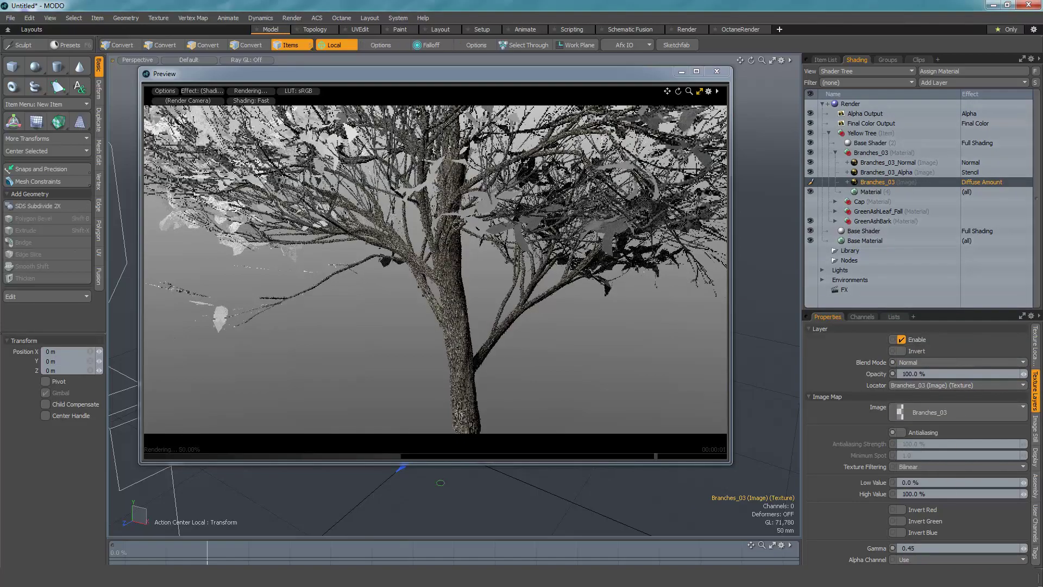
pyautogui.keyDown('alt'); pyautogui.keyDown('shift'); pyautogui.moveTo(457, 225); pyautogui.dragTo(463, 361); pyautogui.keyUp('shift'); pyautogui.keyUp('alt')
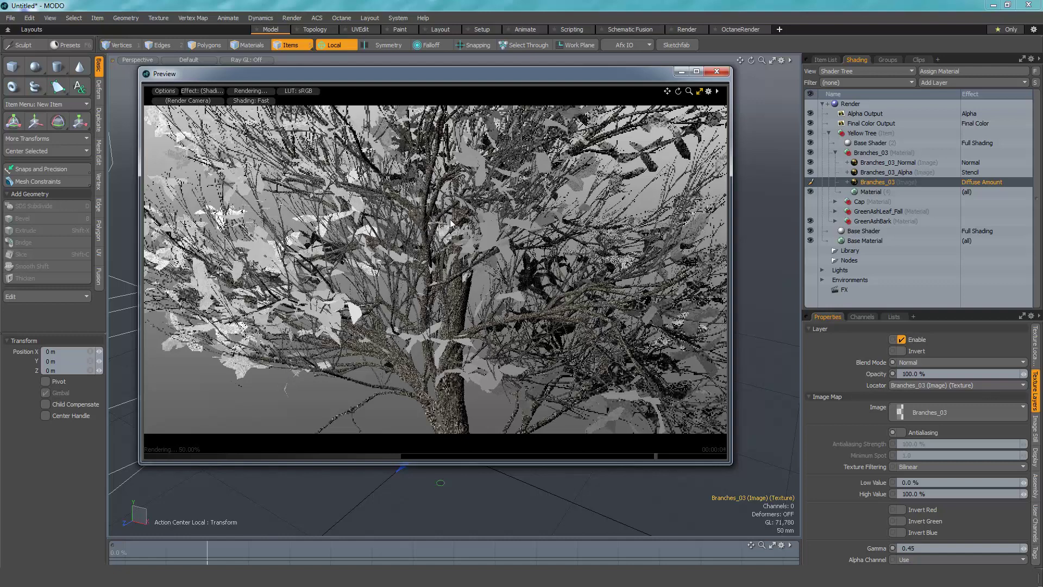
pyautogui.click(835, 153)
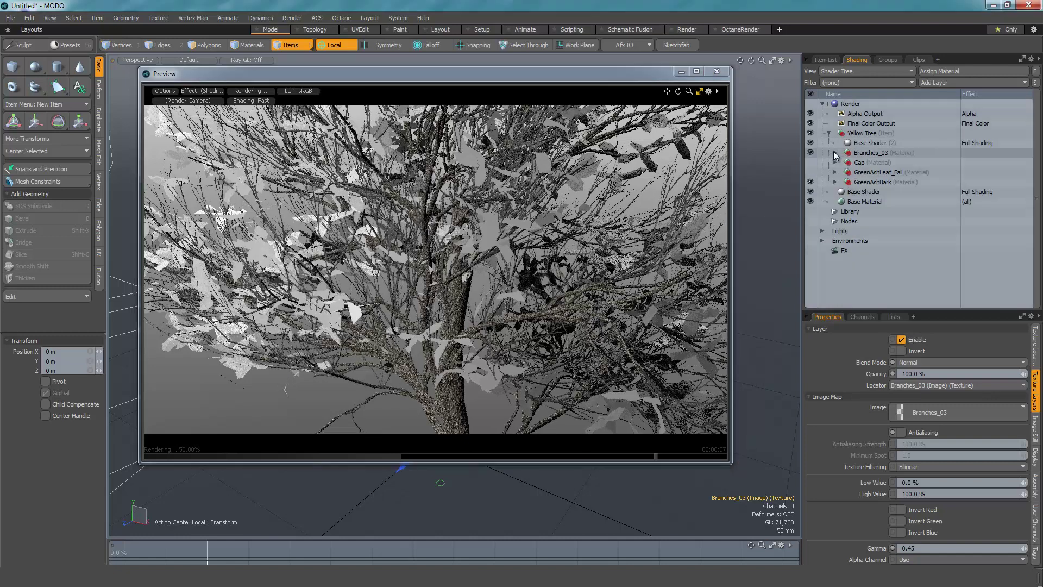
# Turn the Cap material group back on and set its Material's Specular Amount and Fresnel to 5%.
pyautogui.click(811, 163)
pyautogui.click(835, 162)
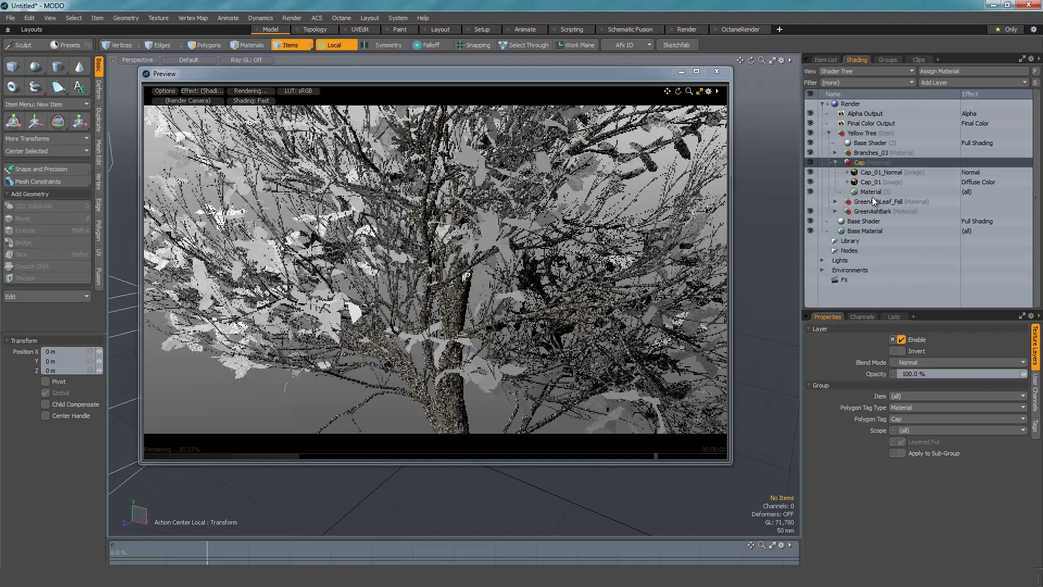
pyautogui.click(871, 193)
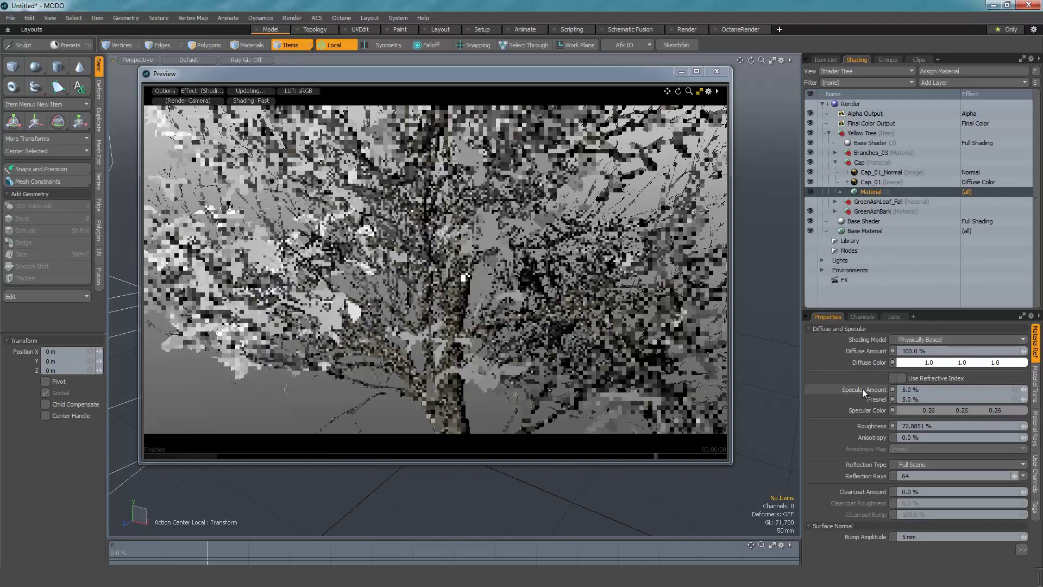
# Set the Cap_01 diffuse color image's gamma to 0.45 and its blend mode to Normal.
pyautogui.click(875, 181)
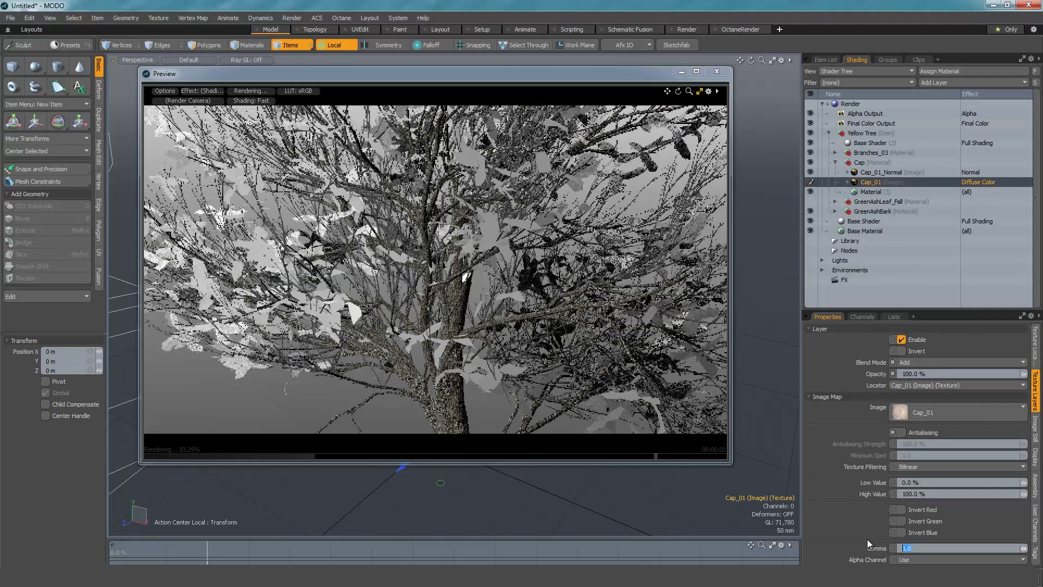
pyautogui.write('0.45')
pyautogui.press('Return')
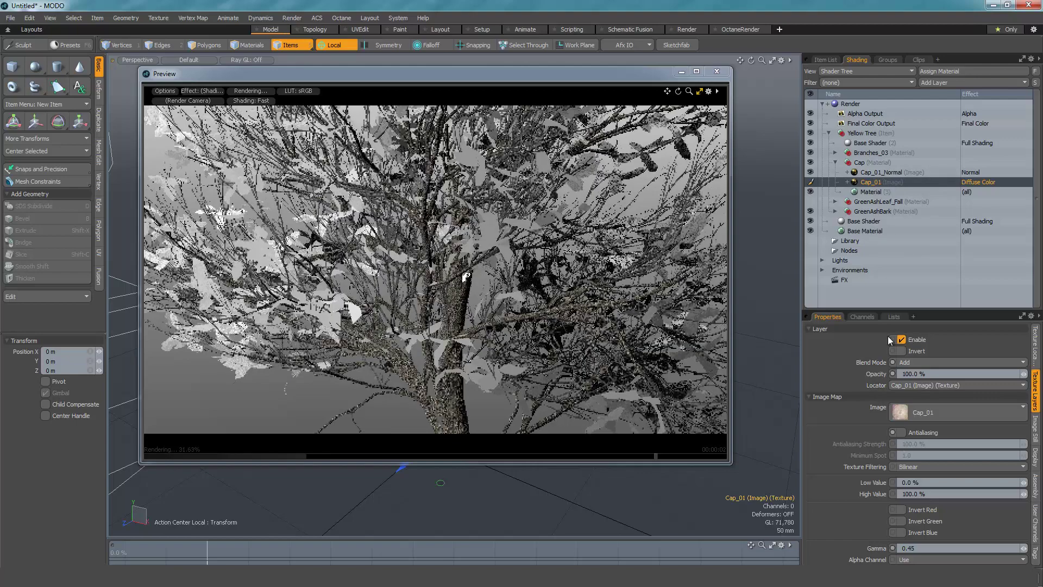
pyautogui.click(915, 360)
pyautogui.click(915, 350)
# Set the Cap_01_Normal image's blend mode to Normal and collapse the Cap group.
pyautogui.click(885, 173)
pyautogui.click(924, 359)
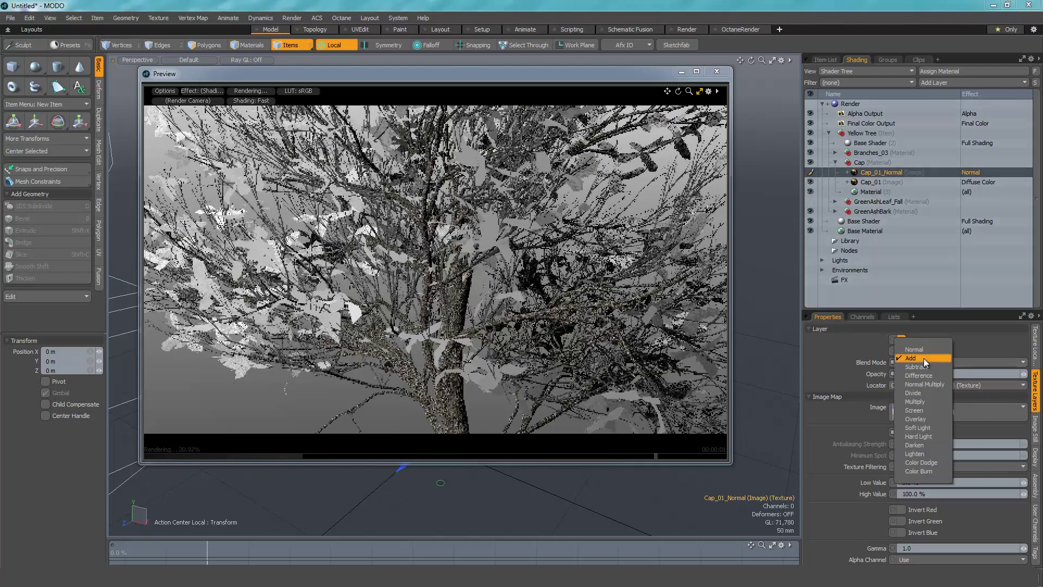
pyautogui.click(914, 350)
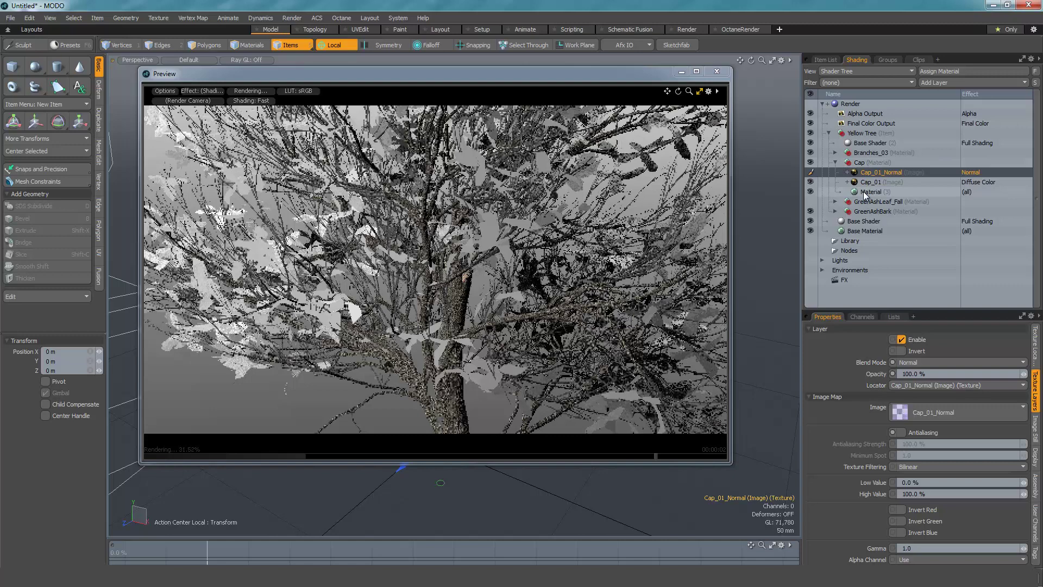
pyautogui.click(863, 191)
pyautogui.click(836, 162)
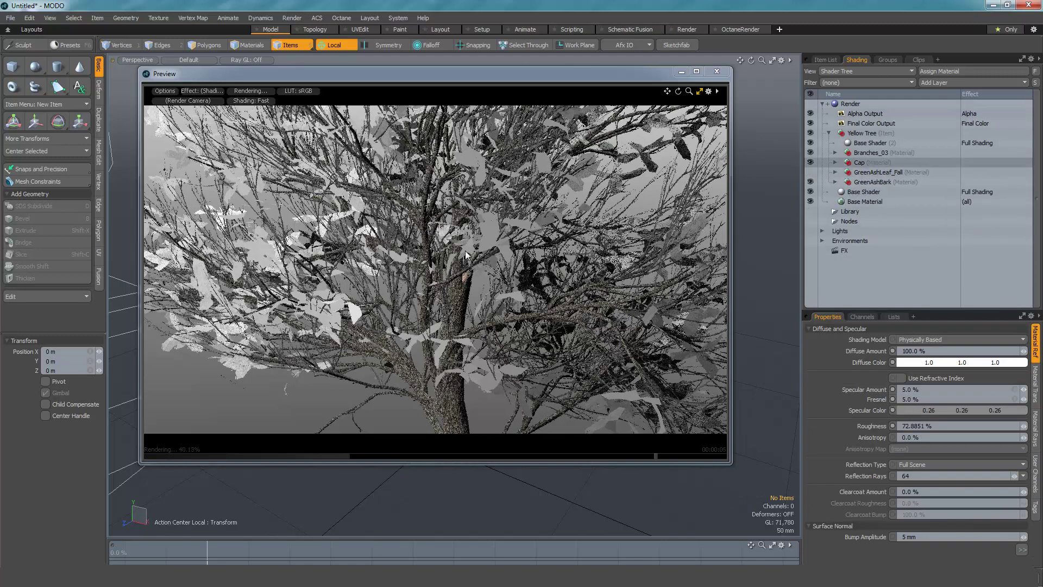
# Examine the Cap material on the broken branch up close, and the whole tree from another angle in the preview.
pyautogui.click(700, 93)
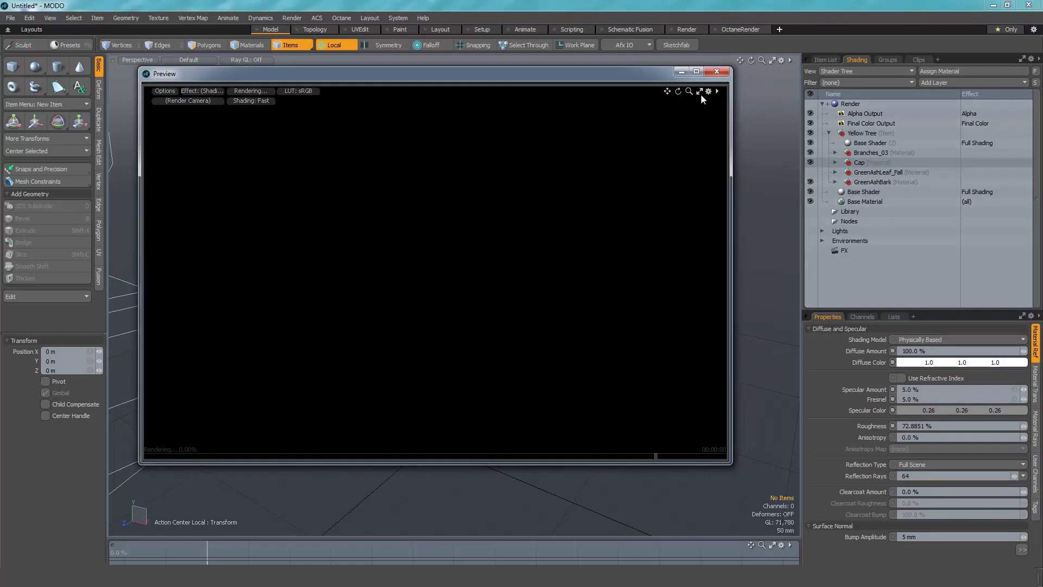
pyautogui.click(700, 93)
pyautogui.click(700, 92)
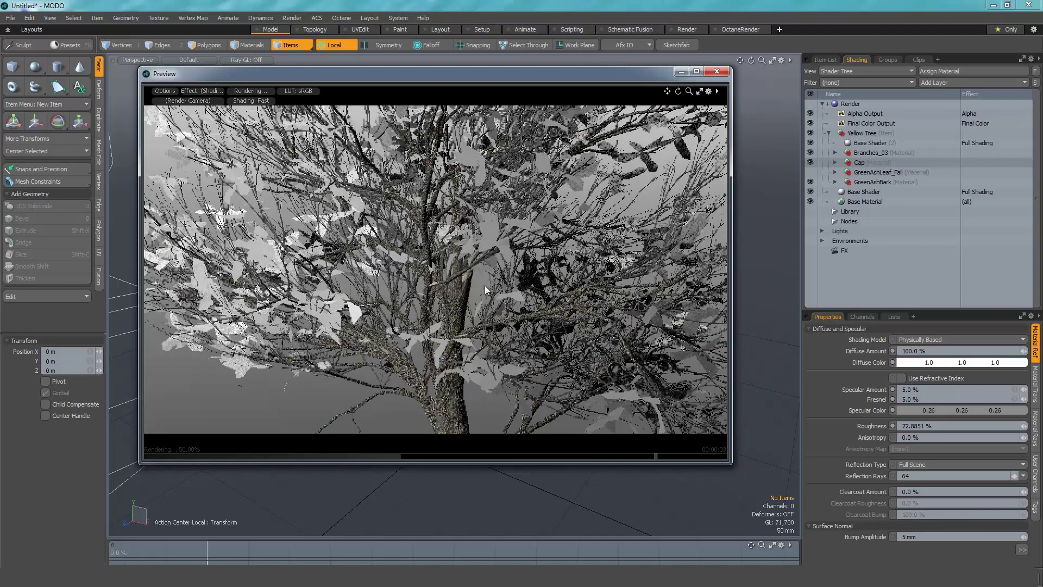
pyautogui.scroll(3, 486, 290)
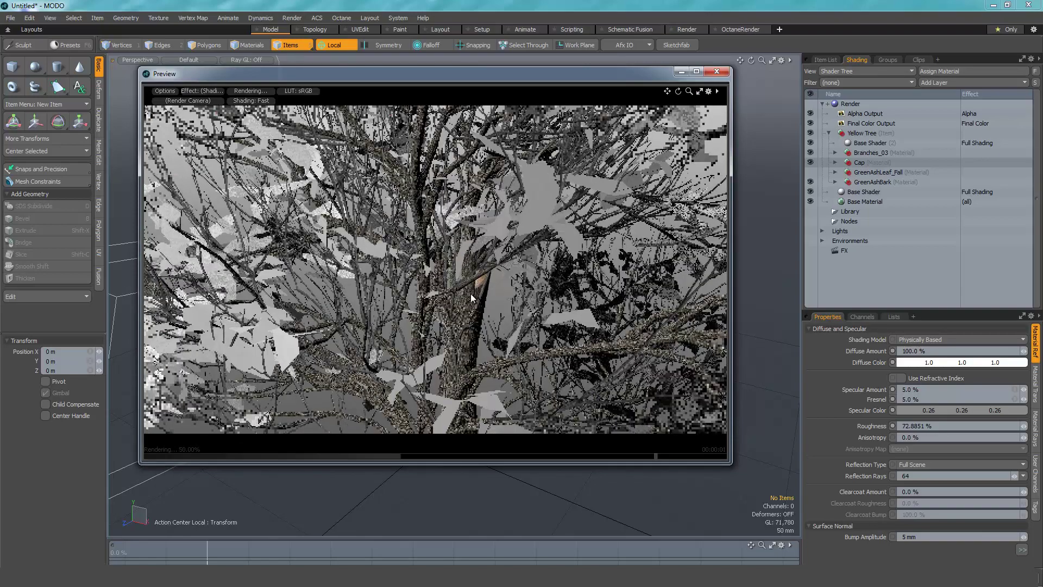
pyautogui.keyDown('alt'); pyautogui.moveTo(471, 294); pyautogui.dragTo(531, 293); pyautogui.keyUp('alt')
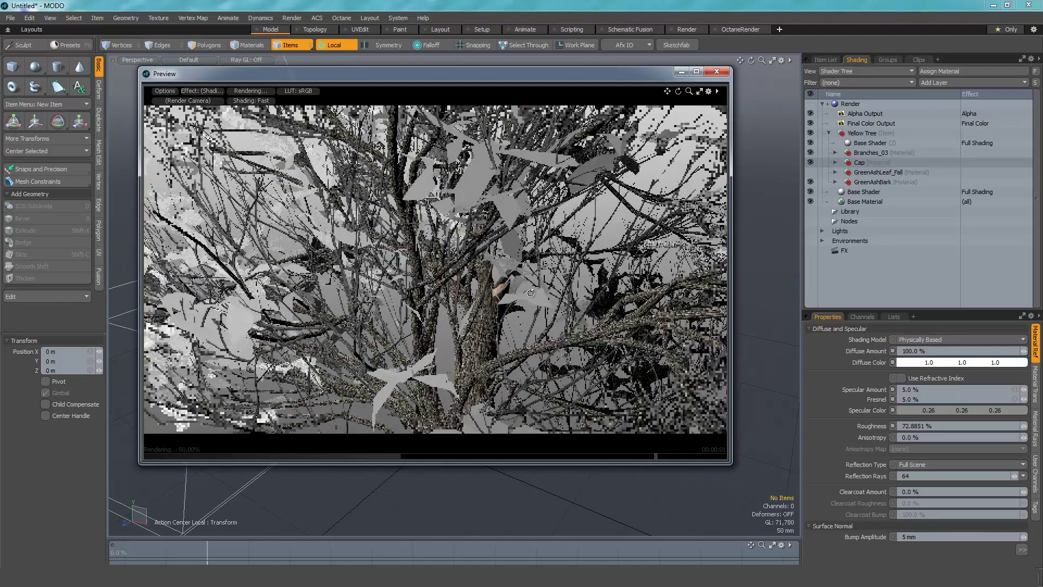
pyautogui.scroll(-3, 531, 292)
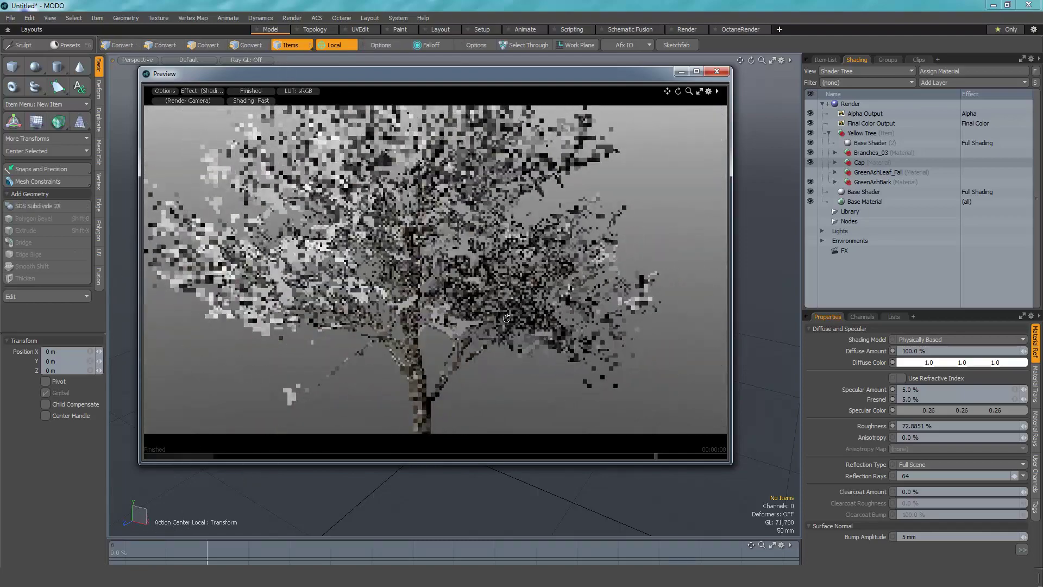
pyautogui.keyDown('alt'); pyautogui.moveTo(507, 319); pyautogui.dragTo(538, 294); pyautogui.keyUp('alt')
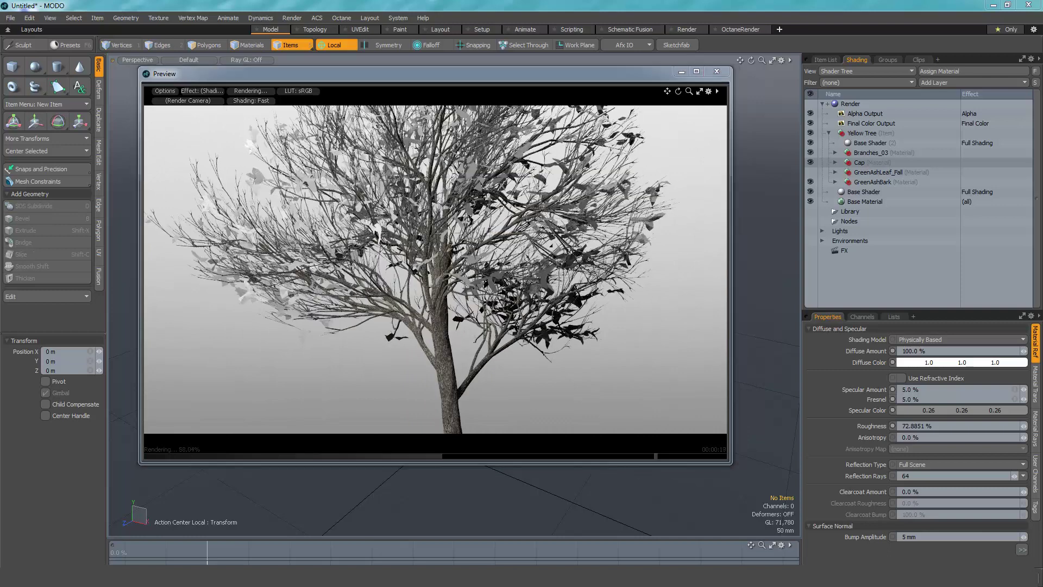
# Add the anvil image to the Environment and set its effect to Environment Color.
pyautogui.click(822, 240)
pyautogui.click(881, 261)
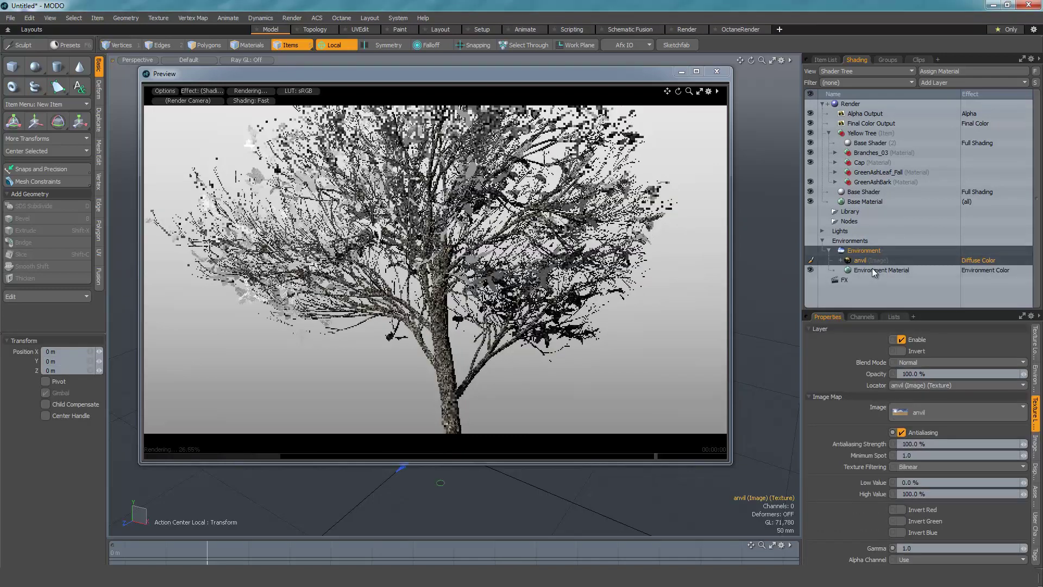
pyautogui.click(874, 259)
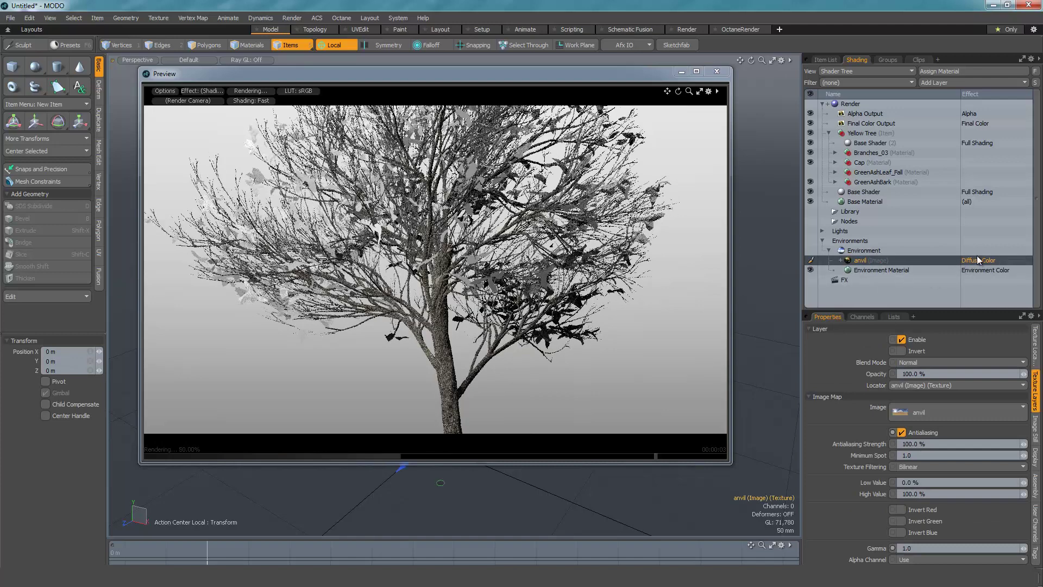
pyautogui.click(979, 260)
pyautogui.click(979, 260)
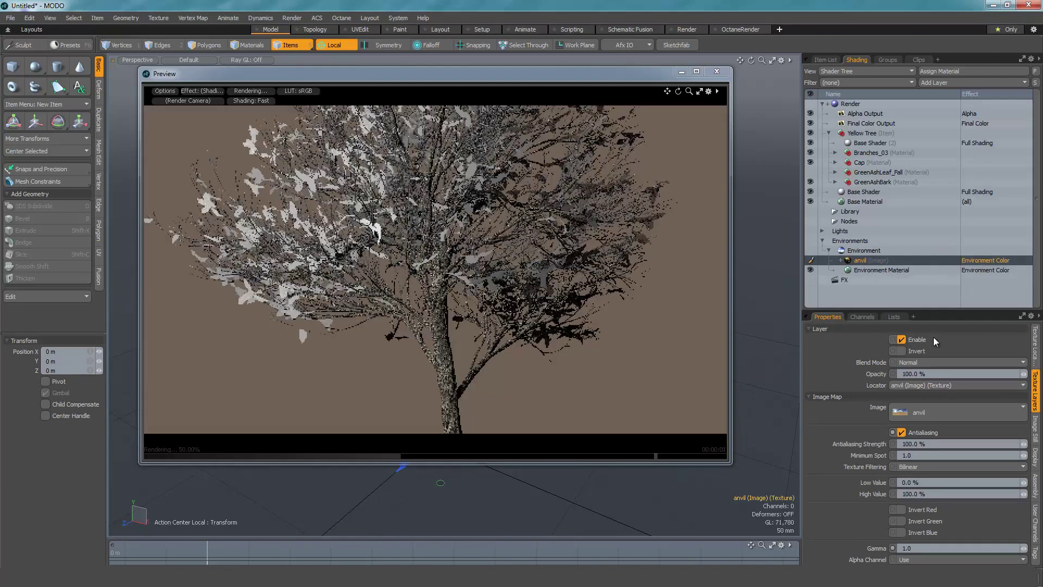
# Set the anvil texture locator's projection axis to Y and projection type to Spherical, and check the backdrop around the tree.
pyautogui.click(951, 384)
pyautogui.click(951, 385)
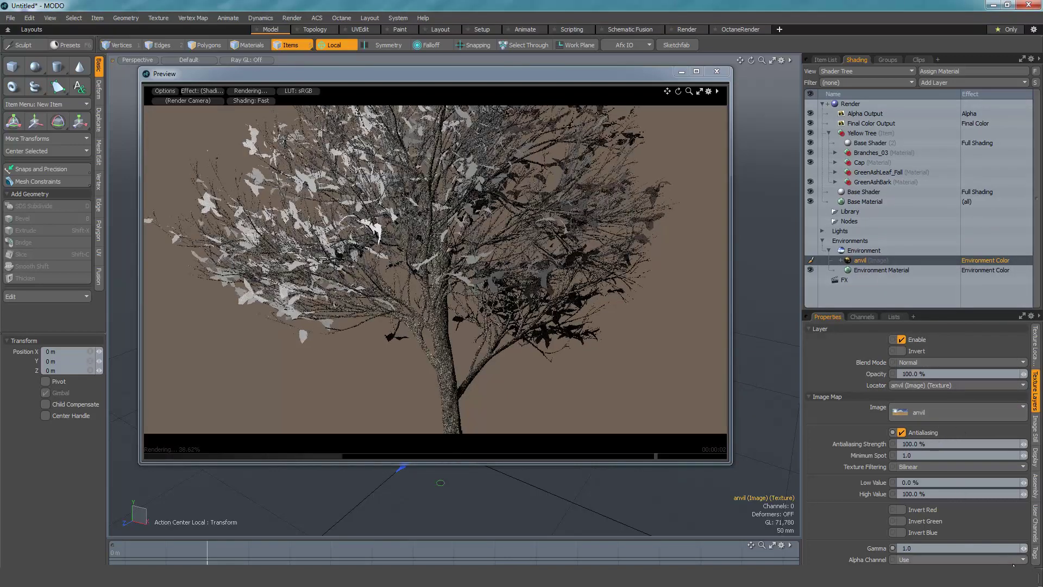
pyautogui.click(846, 260)
pyautogui.click(870, 270)
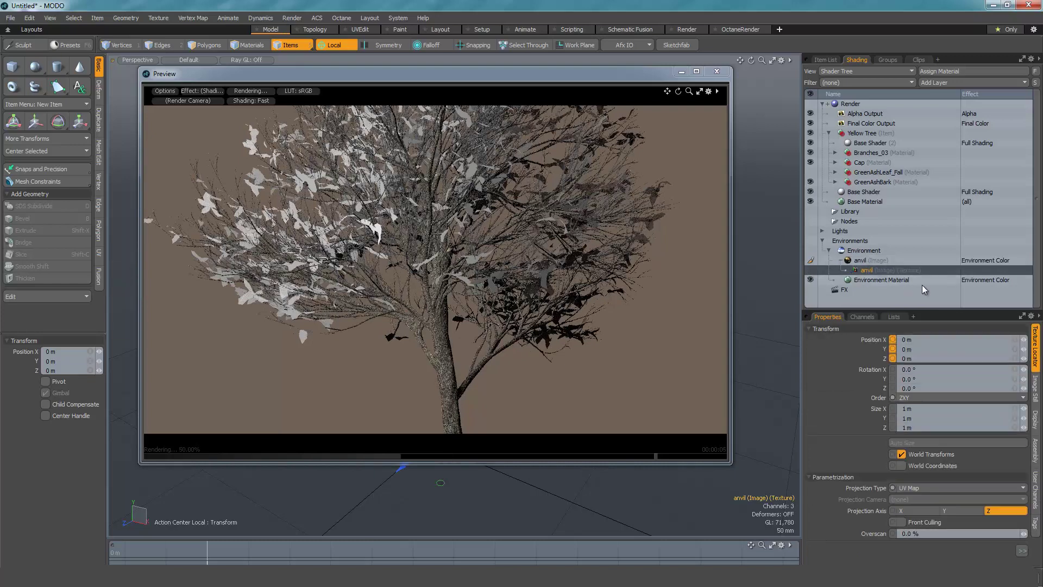
pyautogui.click(948, 507)
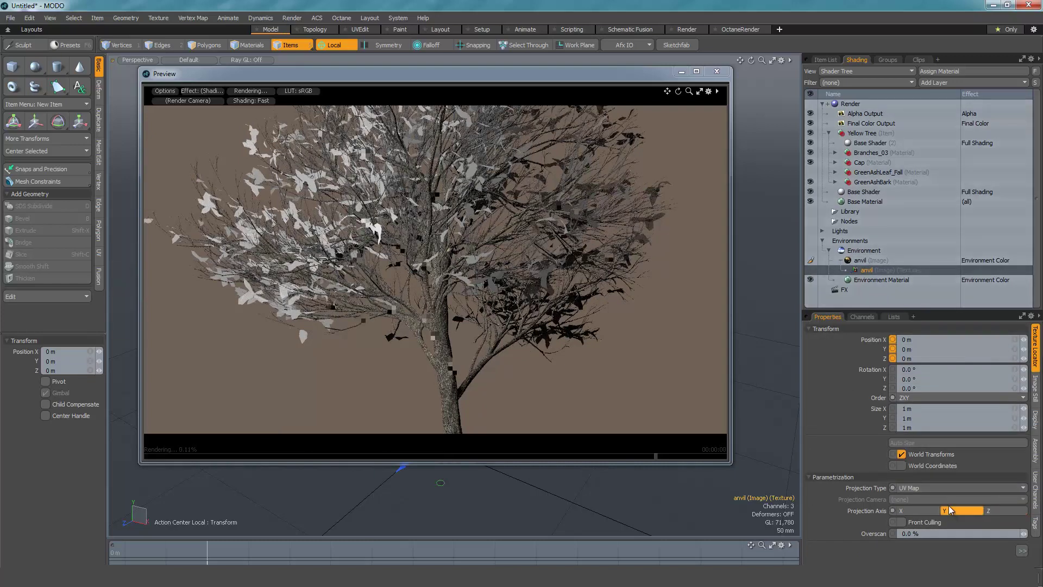
pyautogui.click(942, 488)
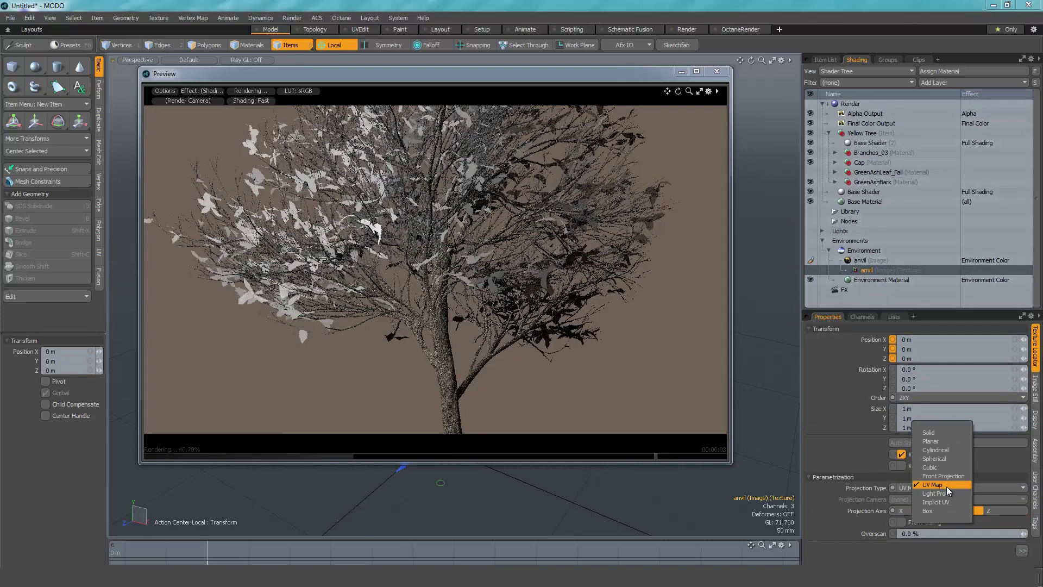
pyautogui.click(953, 456)
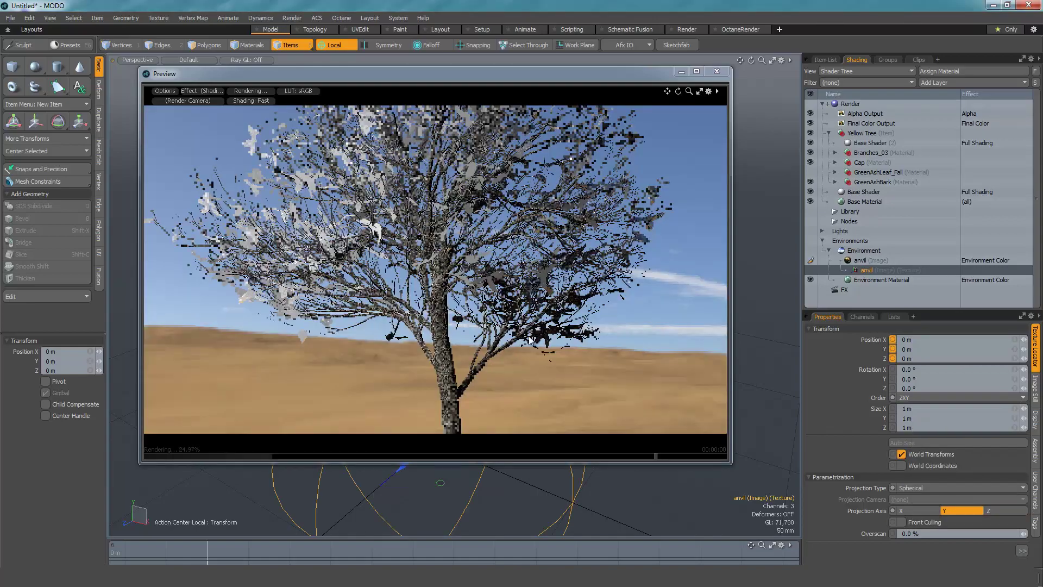
pyautogui.keyDown('alt'); pyautogui.moveTo(468, 235); pyautogui.dragTo(400, 263); pyautogui.keyUp('alt')
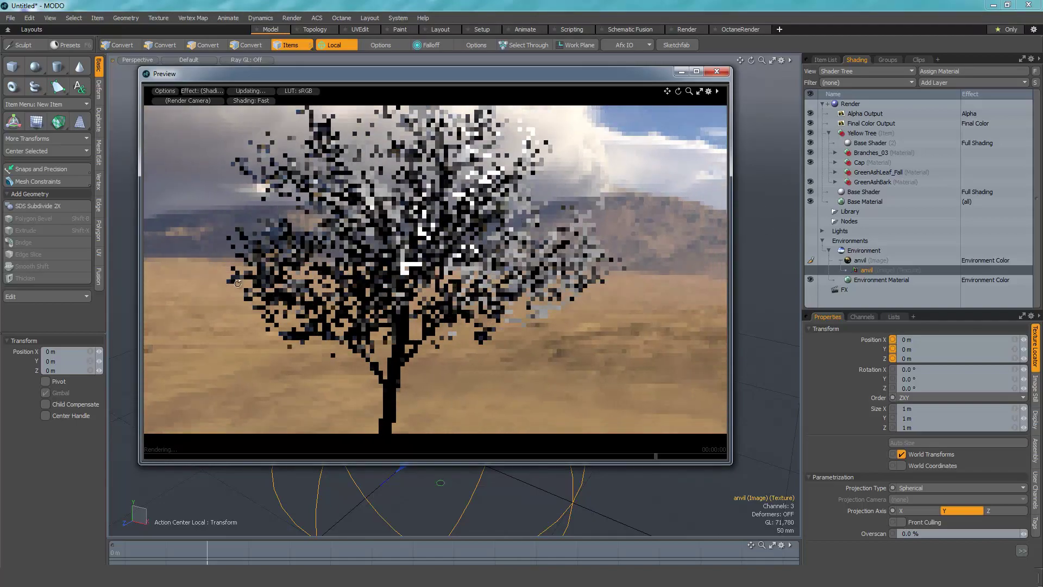
pyautogui.moveTo(475, 270)
pyautogui.keyDown('alt'); pyautogui.mouseDown()
pyautogui.moveTo(451, 248)
pyautogui.moveTo(470, 281)
pyautogui.moveTo(479, 278)
pyautogui.mouseUp(); pyautogui.keyUp('alt')
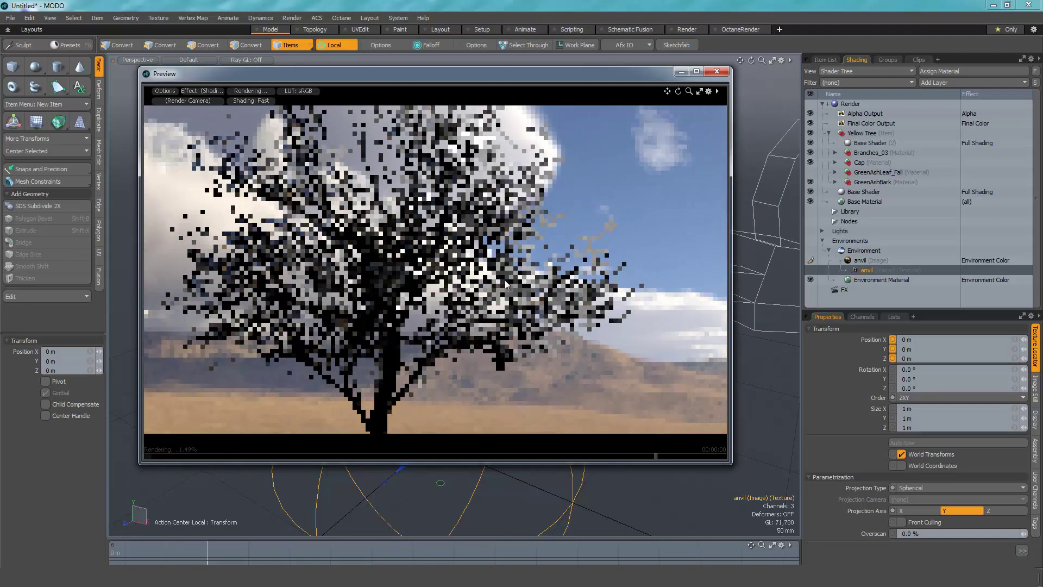
# Turn off Visible to Camera for the Environment.
pyautogui.click(829, 251)
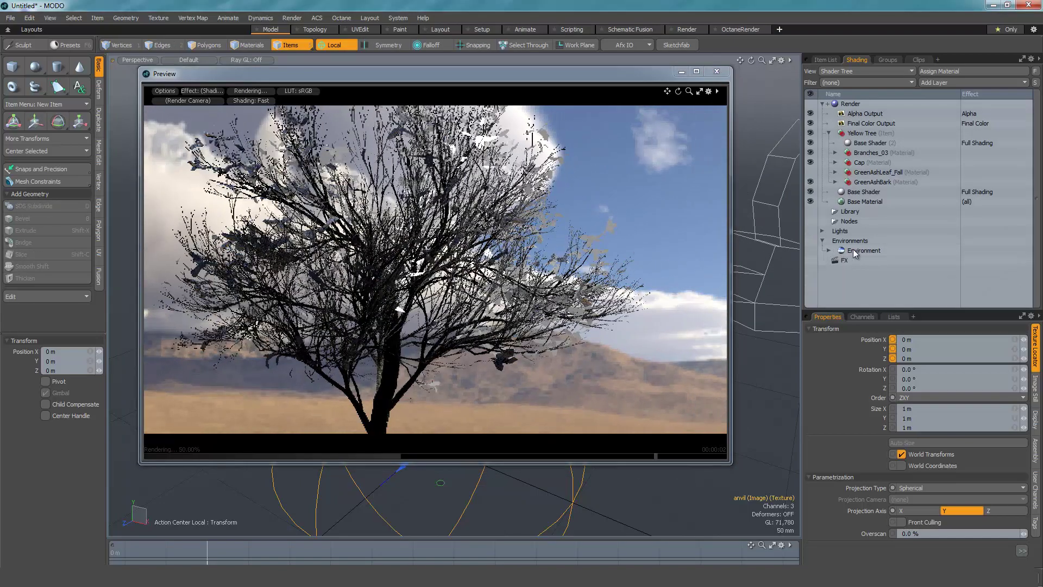
pyautogui.click(852, 253)
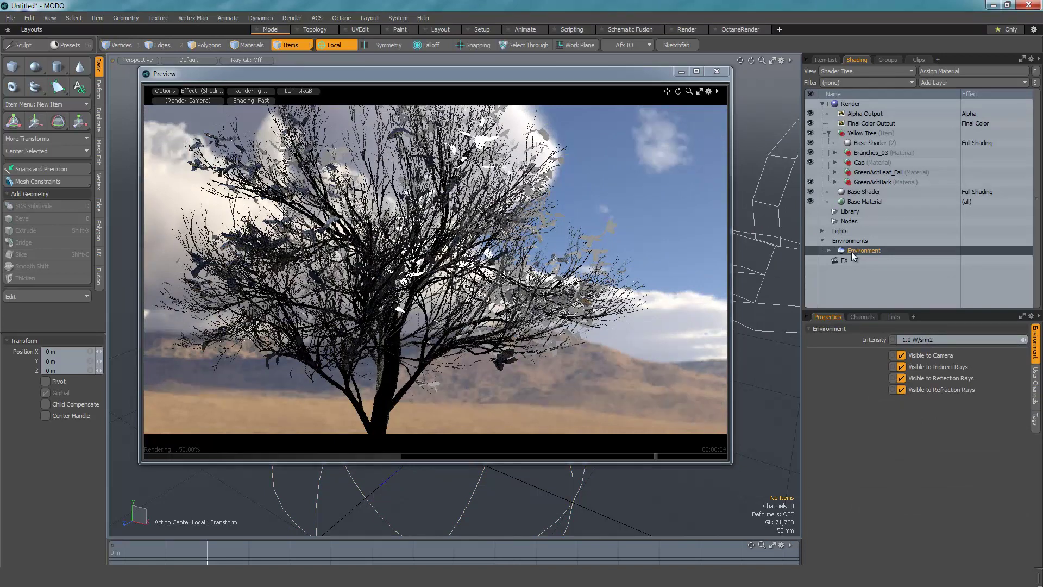
pyautogui.click(901, 355)
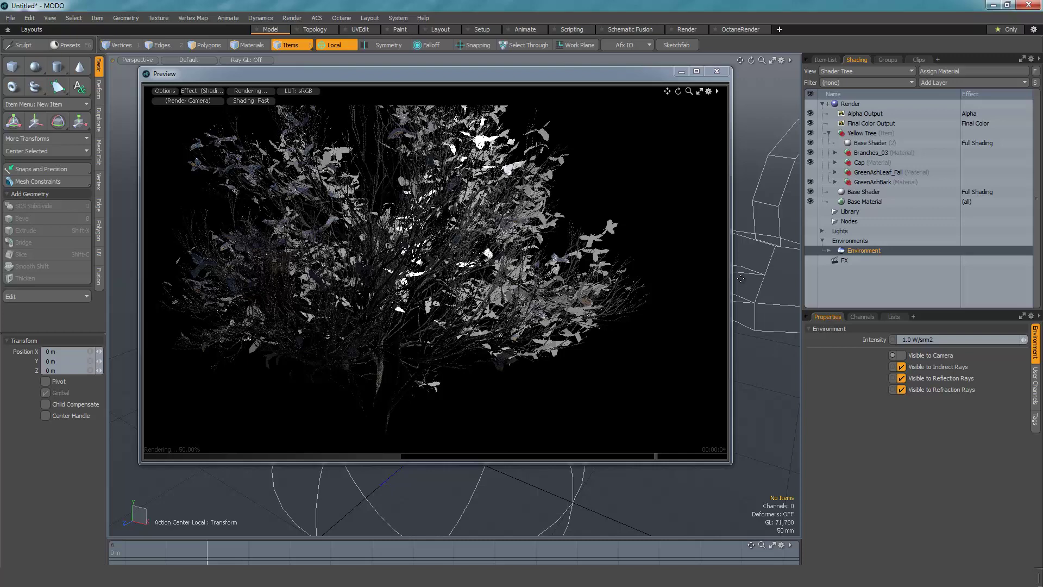
# Review the Render item's Global Illumination, Settings and Frame properties.
pyautogui.click(860, 104)
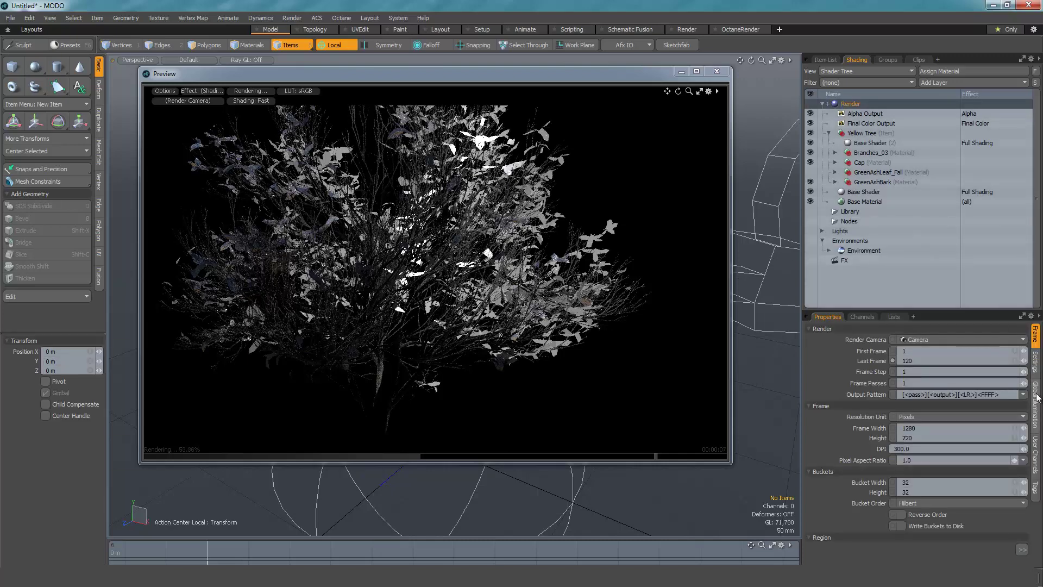
pyautogui.click(1036, 399)
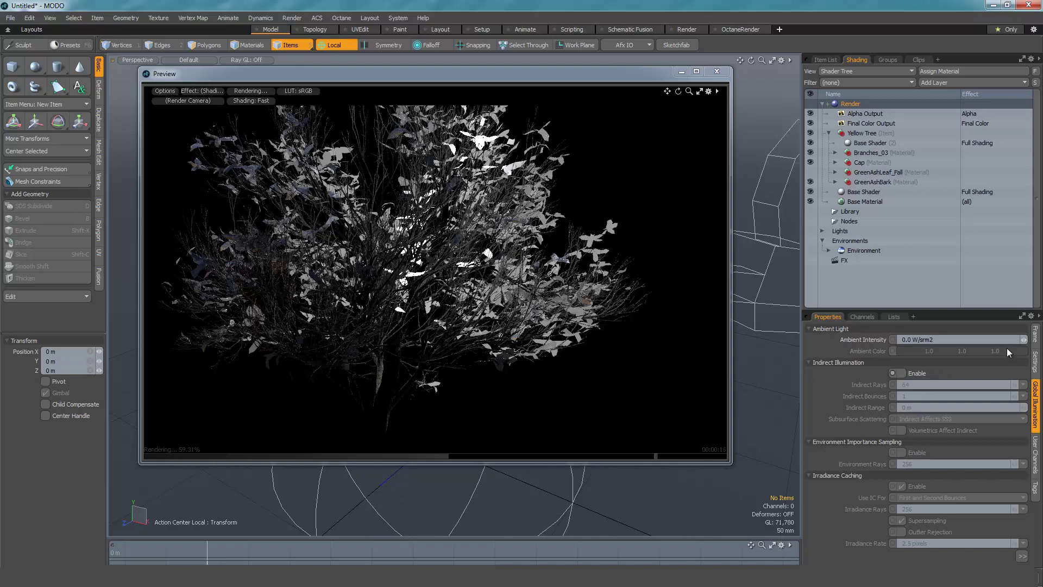
pyautogui.click(1035, 361)
pyautogui.click(1035, 333)
pyautogui.click(1035, 361)
pyautogui.click(1035, 333)
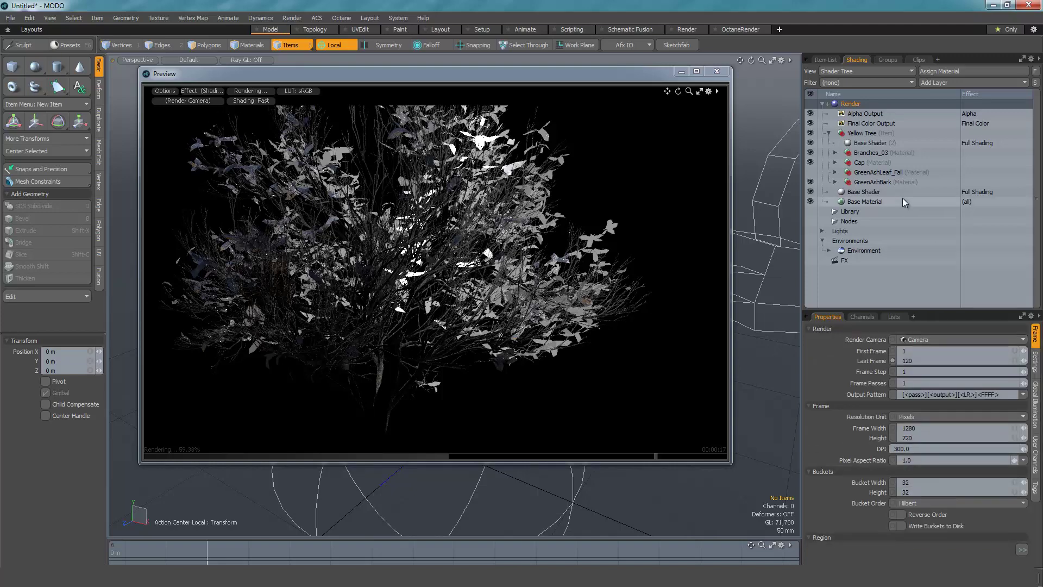
# Turn Visible to Camera back on for the Environment.
pyautogui.click(872, 249)
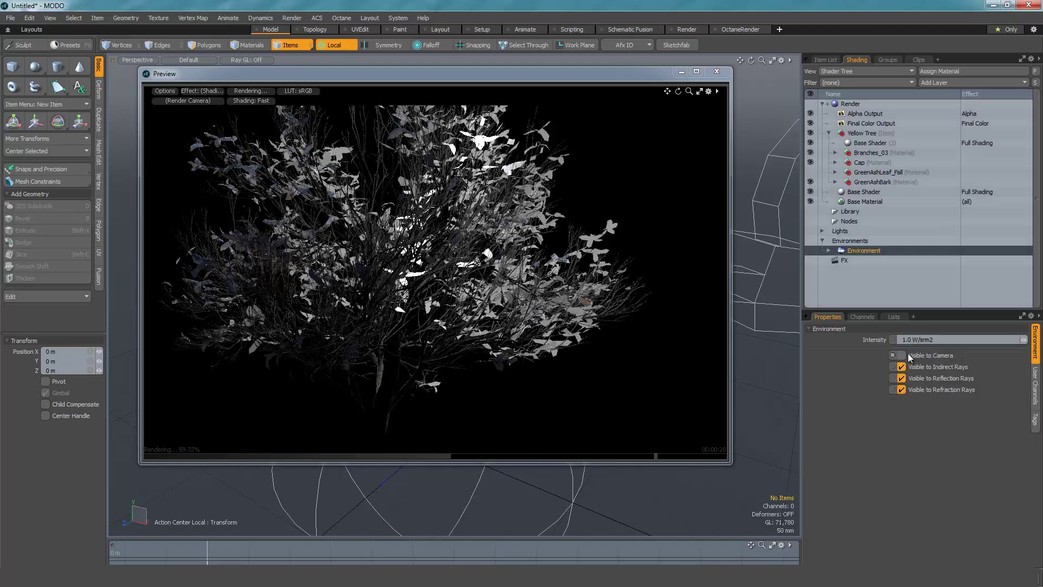
pyautogui.click(905, 353)
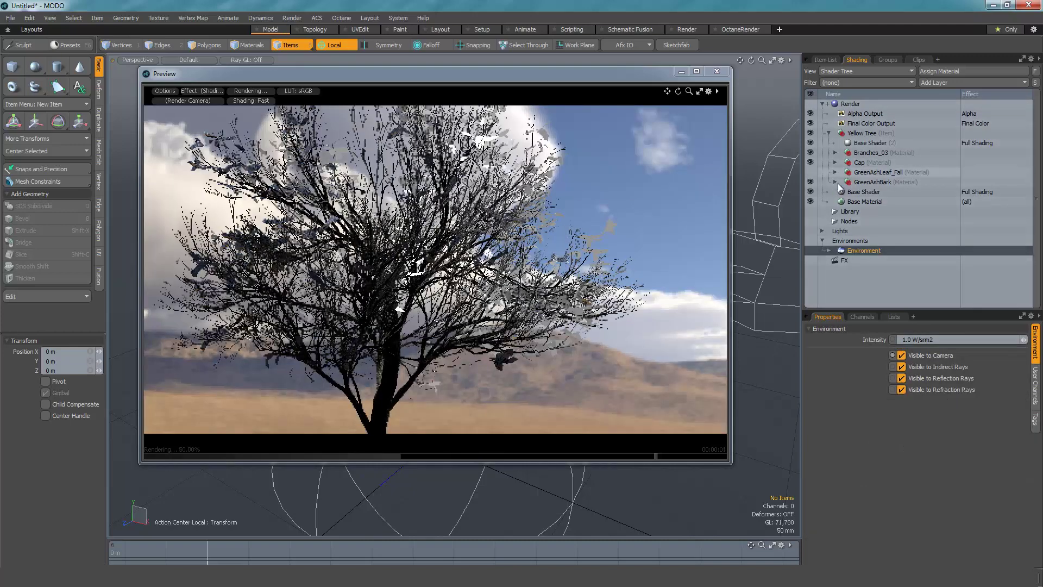
# Turn on the GreenAshLeaf_Fall material group and turn off its normal, alpha, spec and color image layers.
pyautogui.click(832, 171)
pyautogui.click(836, 173)
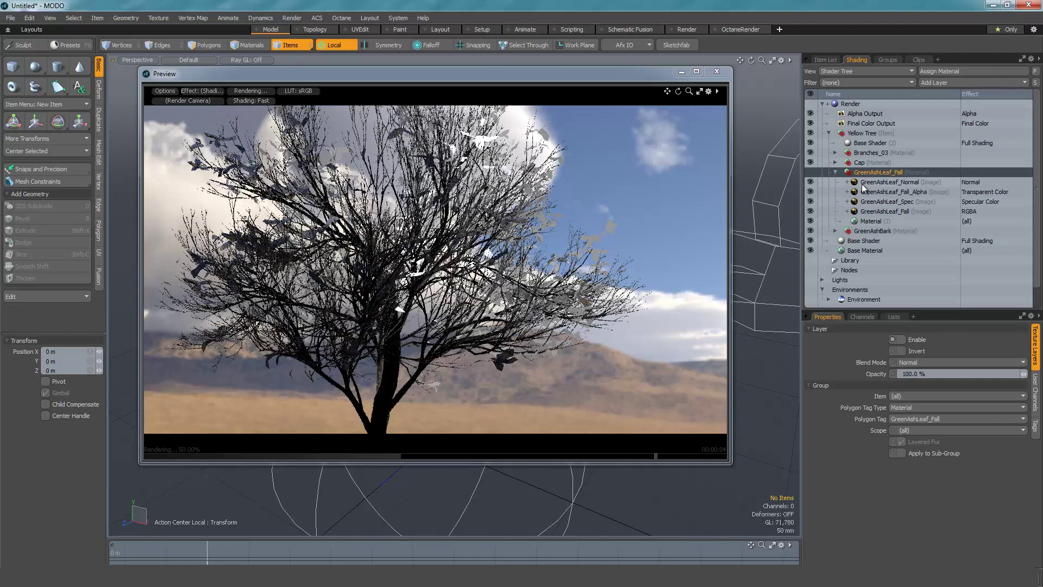
pyautogui.click(812, 173)
pyautogui.moveTo(811, 182); pyautogui.dragTo(812, 211)
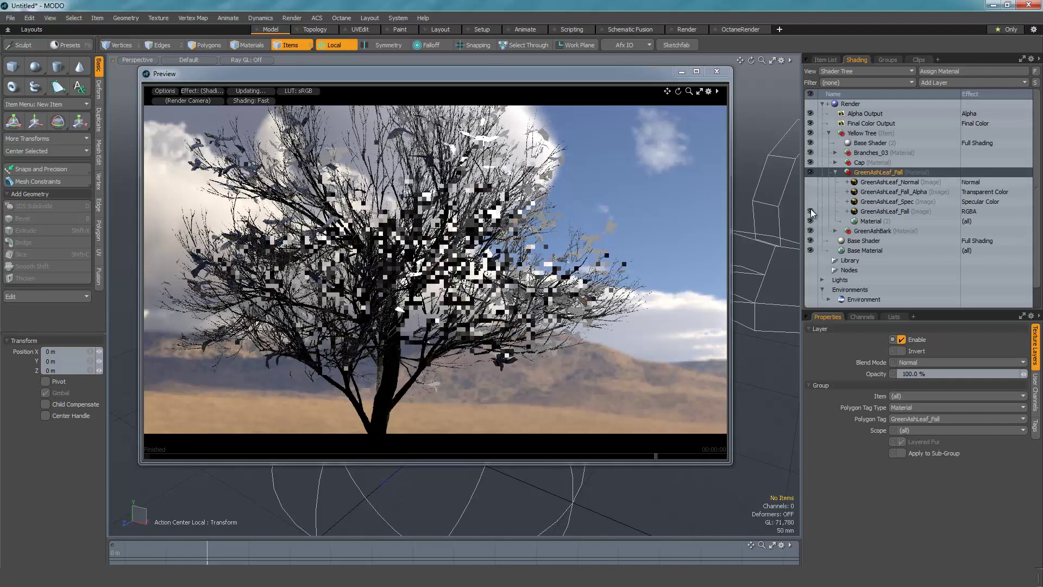
# Set the GreenAshLeaf_Fall image's blend mode to Normal, its gamma to 0.45 and its effect to Diffuse Color.
pyautogui.click(897, 212)
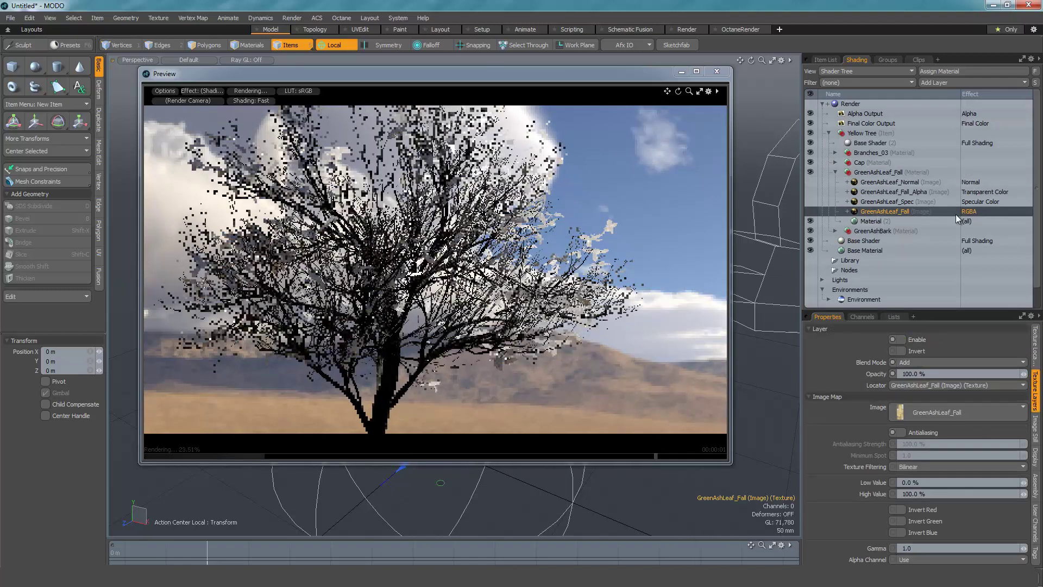
pyautogui.click(914, 364)
pyautogui.click(914, 354)
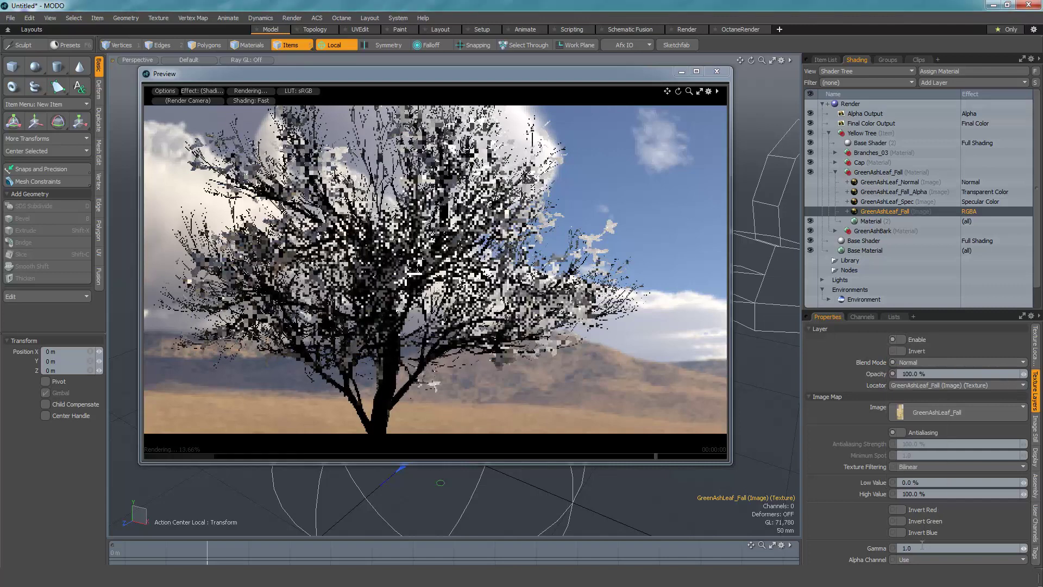
pyautogui.write('.45')
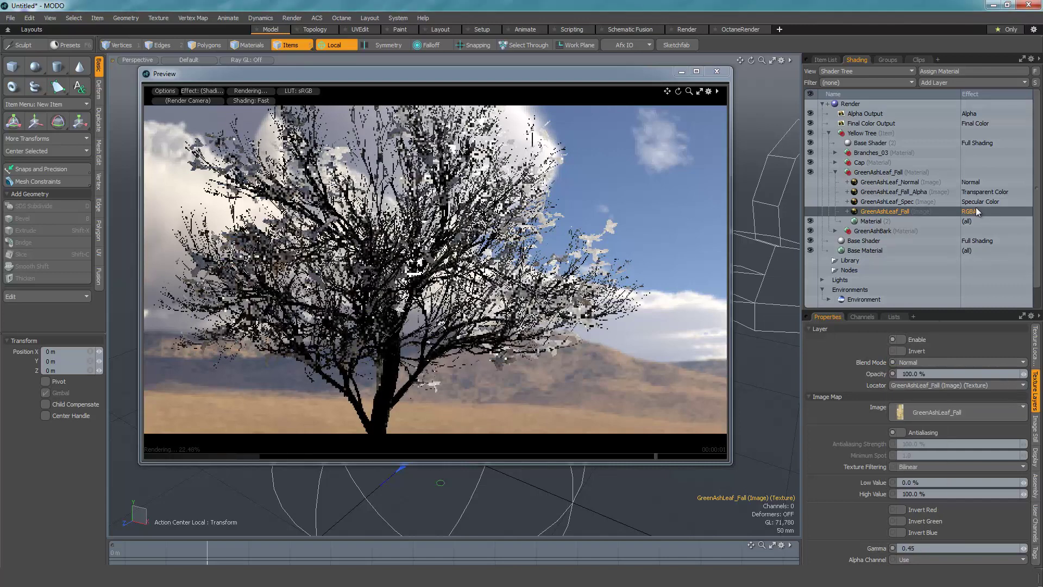
pyautogui.click(968, 211)
pyautogui.click(901, 209)
pyautogui.click(973, 213)
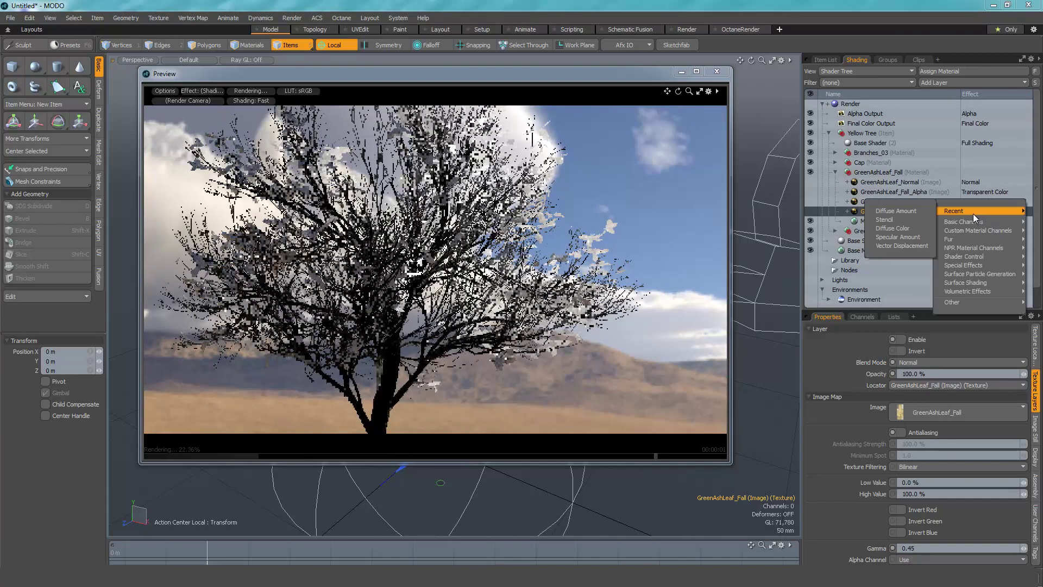
pyautogui.click(908, 229)
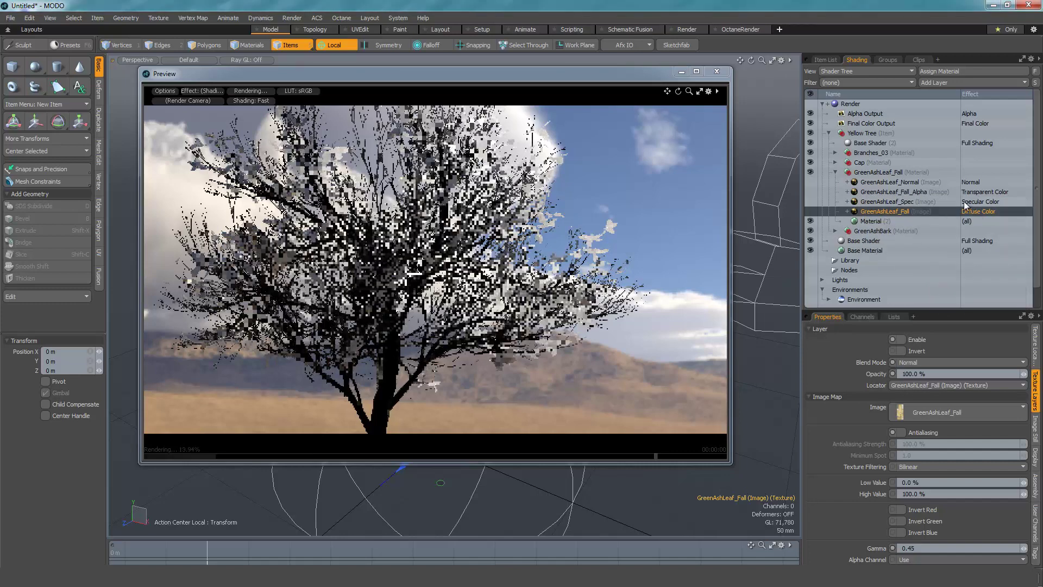
# Turn on the GreenAshLeaf_Fall image layer and inspect the leaves up close in the preview.
pyautogui.click(900, 202)
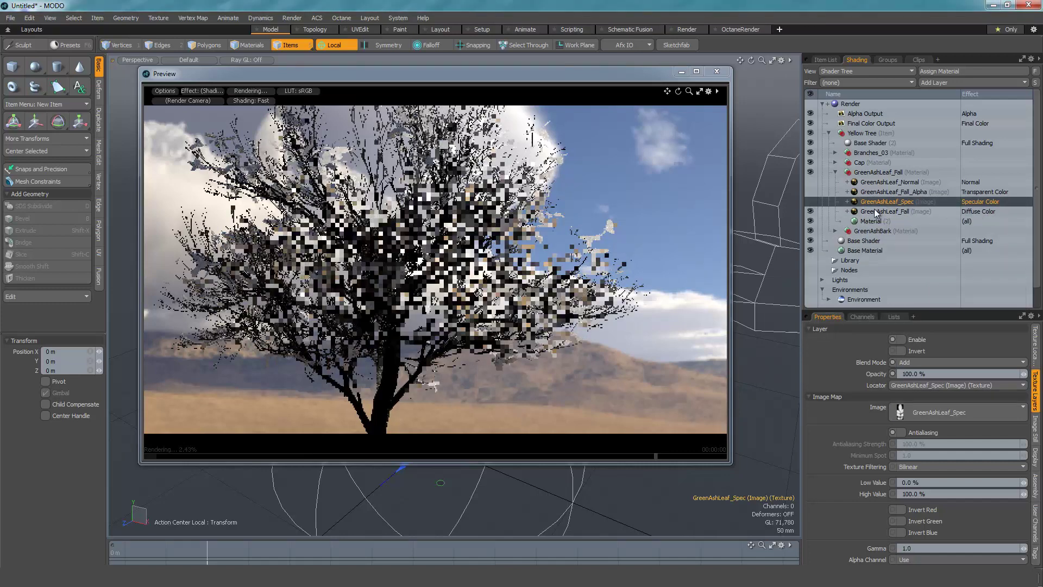
pyautogui.click(810, 211)
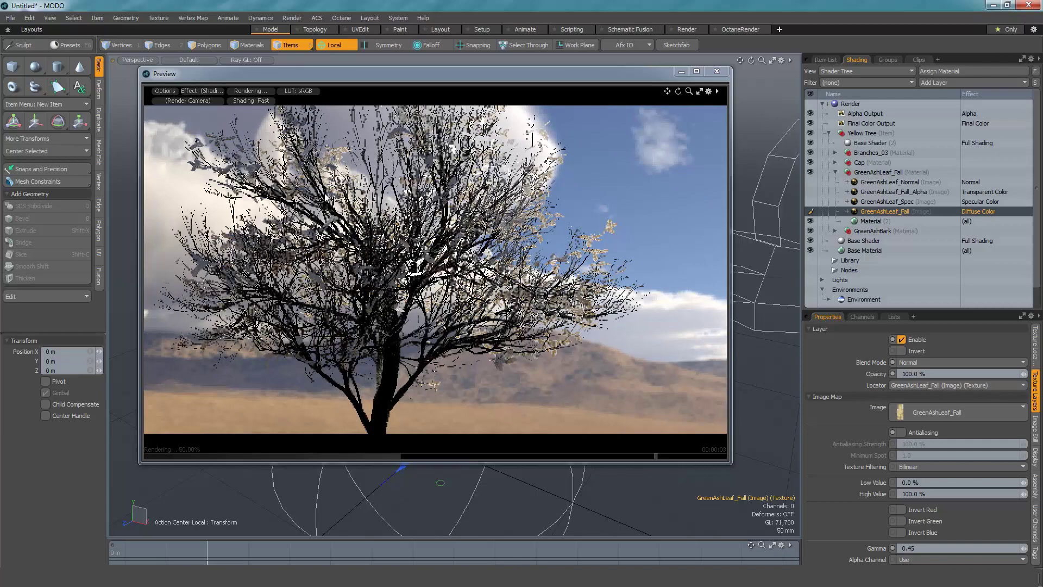
pyautogui.keyDown('ctrl'); pyautogui.keyDown('alt'); pyautogui.moveTo(522, 255); pyautogui.dragTo(793, 155); pyautogui.keyUp('alt'); pyautogui.keyUp('ctrl')
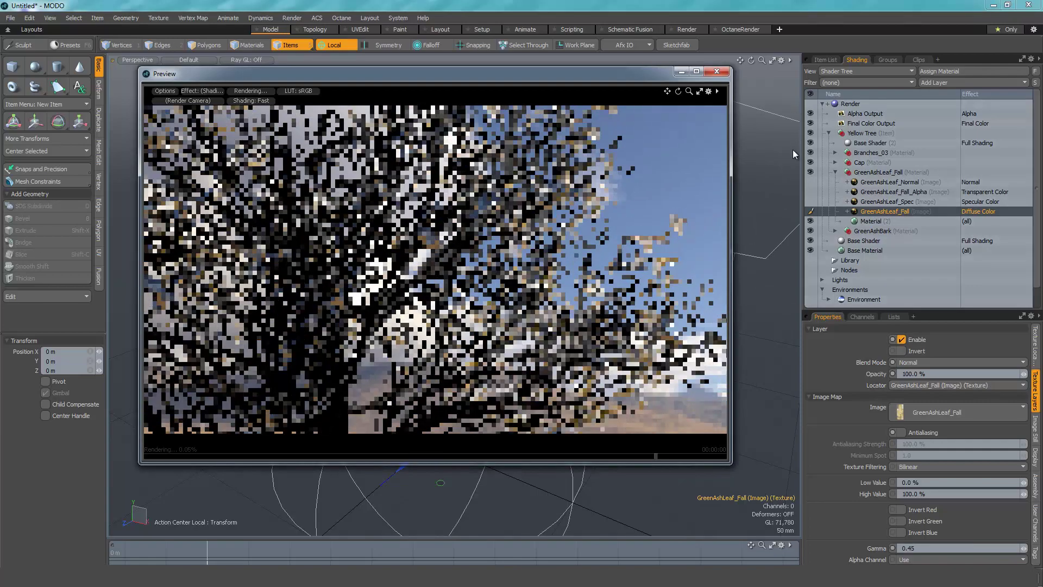
# Set the render frame size to 1920 by 1080 pixels and open the render's antialiasing and ray tracing settings.
pyautogui.click(850, 103)
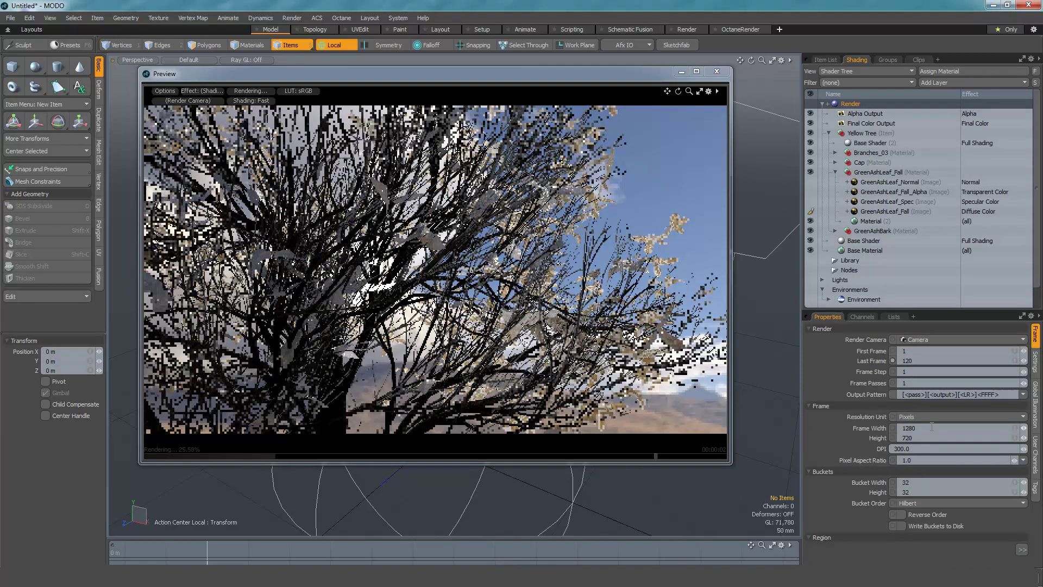
pyautogui.moveTo(931, 427); pyautogui.dragTo(879, 431)
pyautogui.write('1920')
pyautogui.press('Tab')
pyautogui.write('1080')
pyautogui.press('Return')
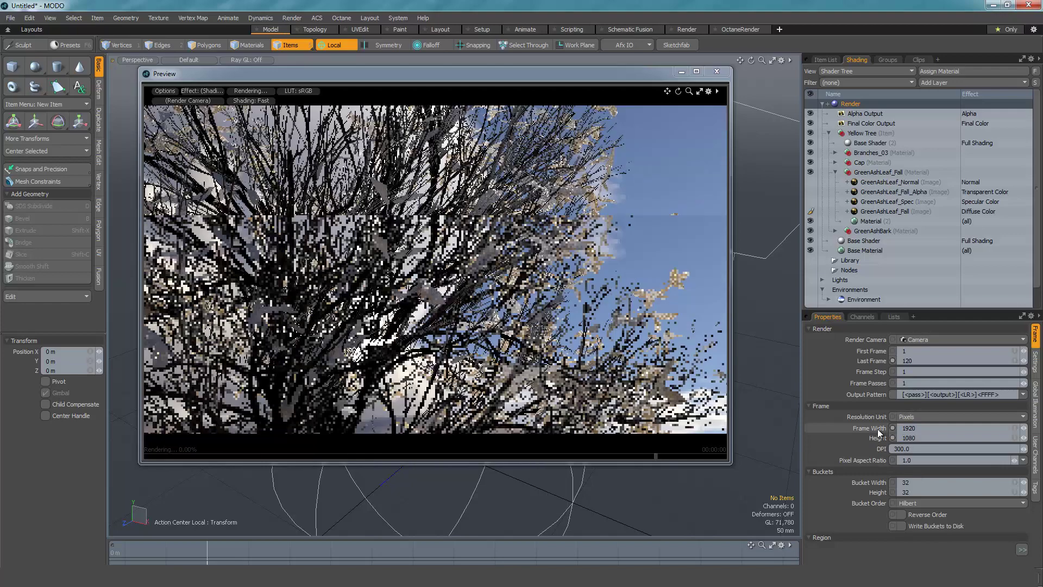
pyautogui.click(1036, 365)
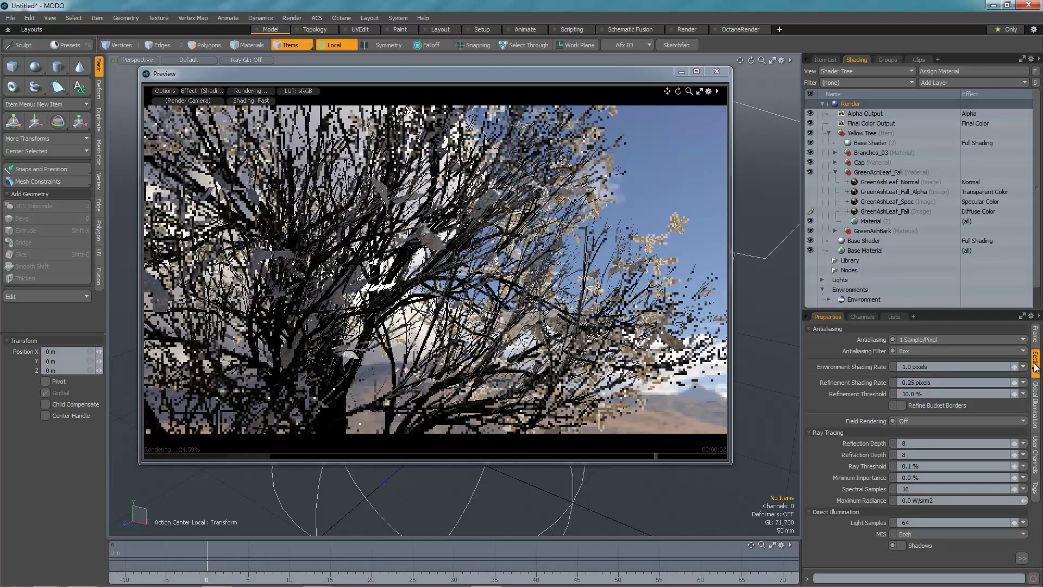
# Set the render camera's focal length to 80 mm and pull the camera back to frame more of the tree.
pyautogui.click(827, 104)
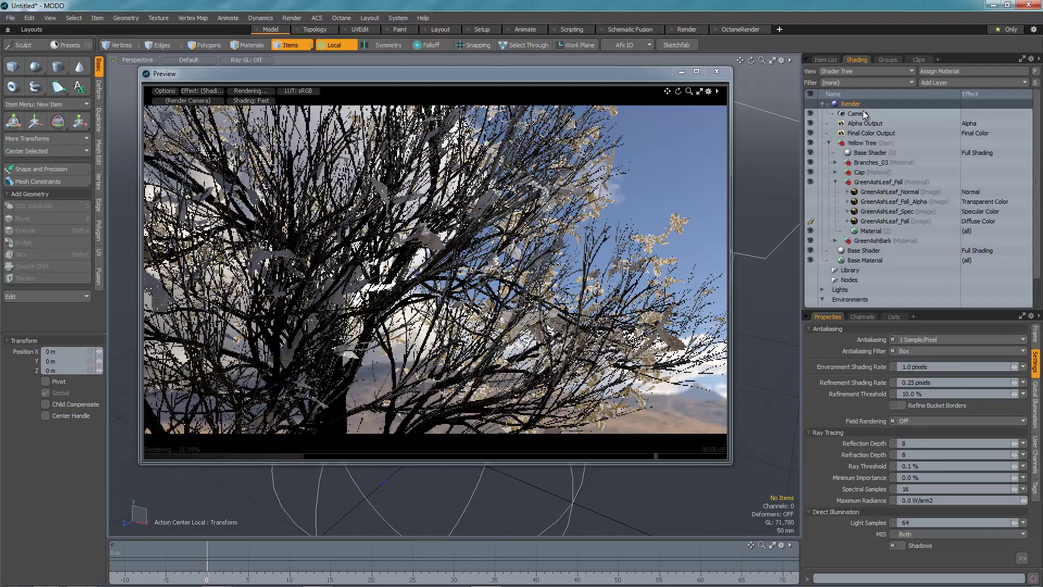
pyautogui.click(858, 113)
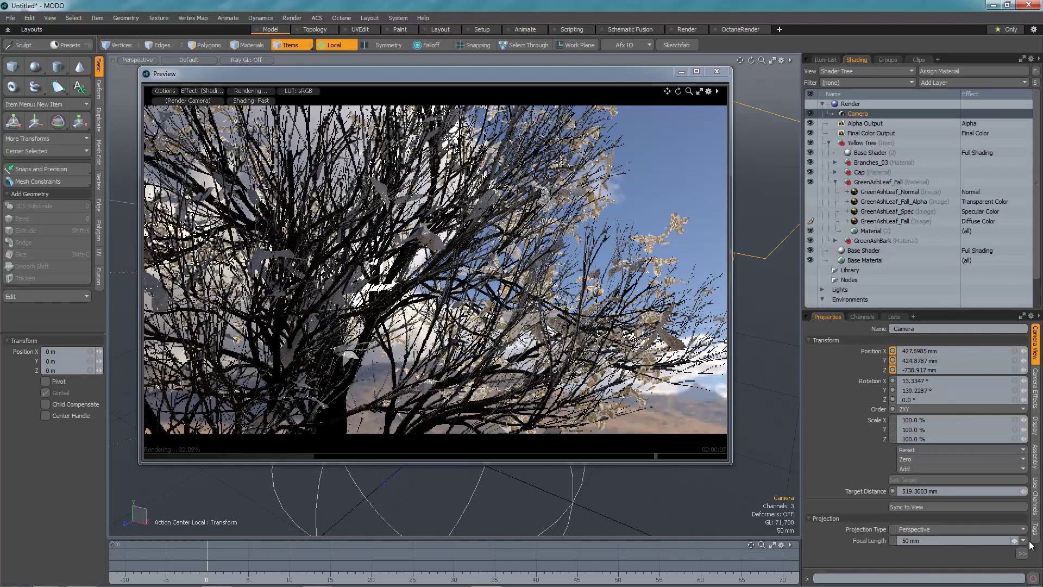
pyautogui.write('80')
pyautogui.press('Return')
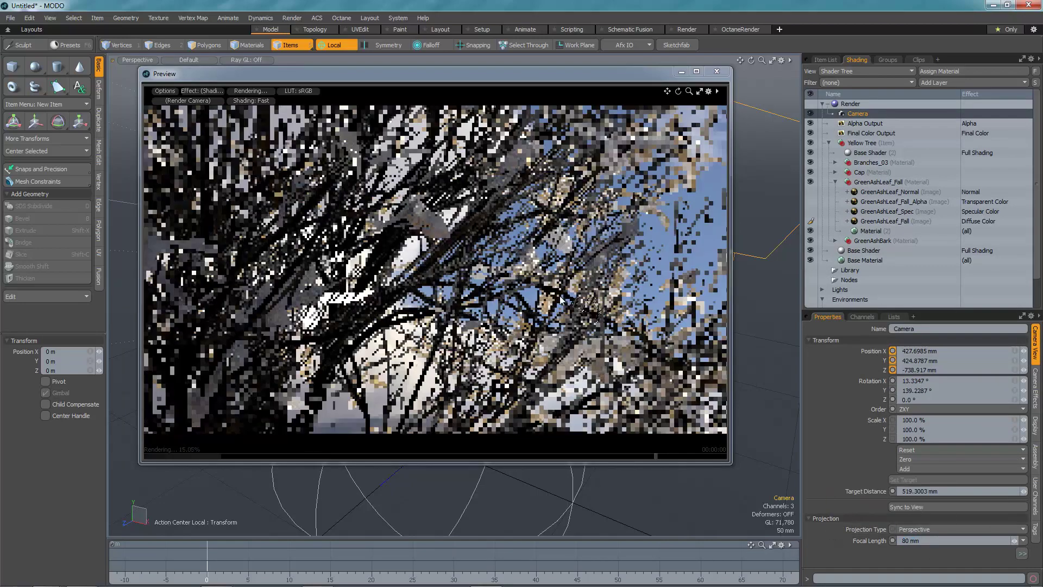
pyautogui.keyDown('ctrl'); pyautogui.keyDown('alt'); pyautogui.moveTo(455, 274); pyautogui.dragTo(414, 289); pyautogui.keyUp('alt'); pyautogui.keyUp('ctrl')
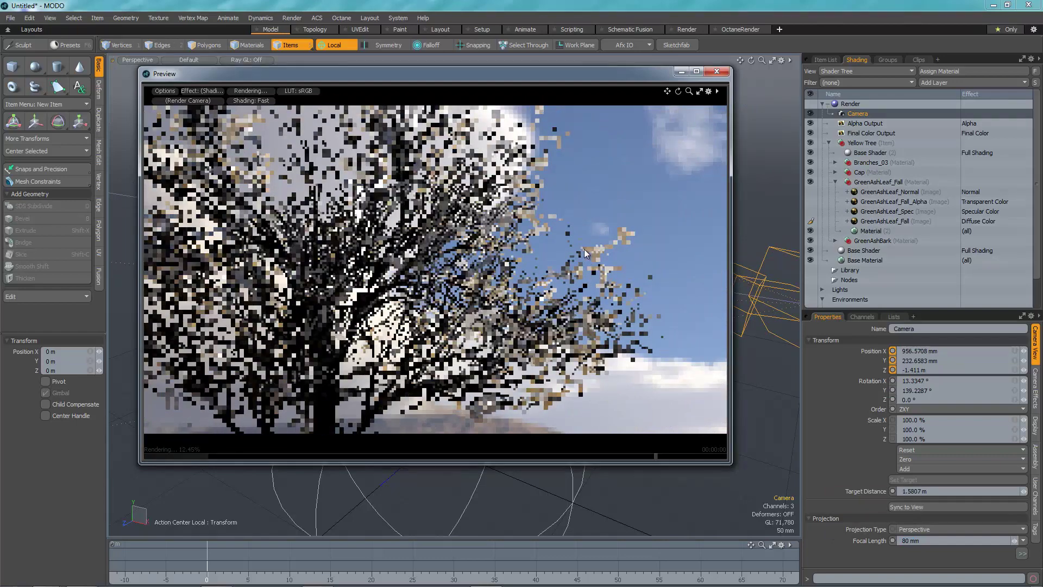
# Order the leaf images as GreenAshLeaf_Fall_Alpha, GreenAshLeaf_Fall, GreenAshLeaf_Spec, and enable and invert the alpha image with its effect set to Stencil.
pyautogui.click(890, 222)
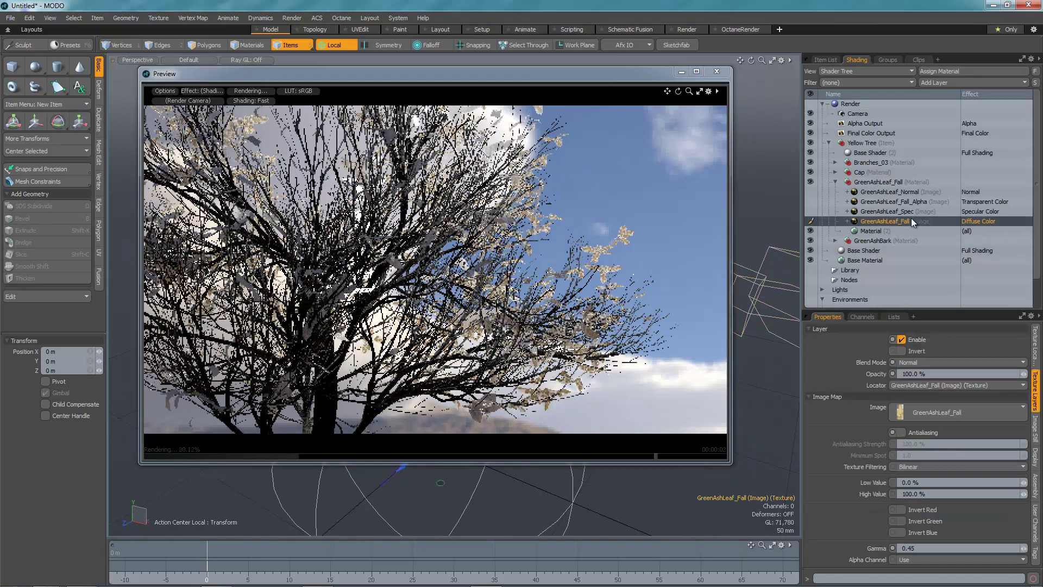
pyautogui.moveTo(891, 223); pyautogui.dragTo(898, 198)
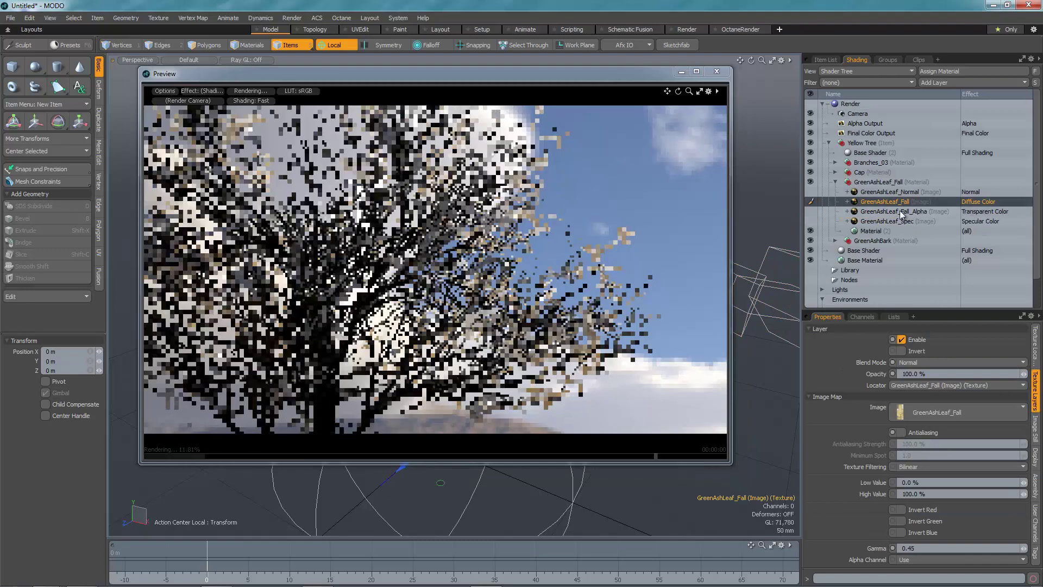
pyautogui.click(904, 213)
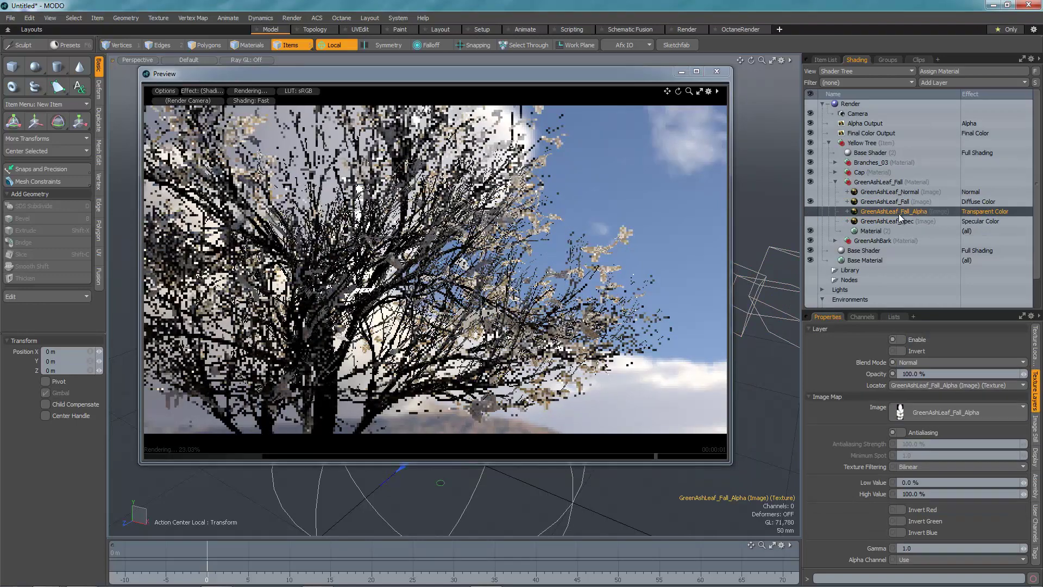
pyautogui.click(903, 351)
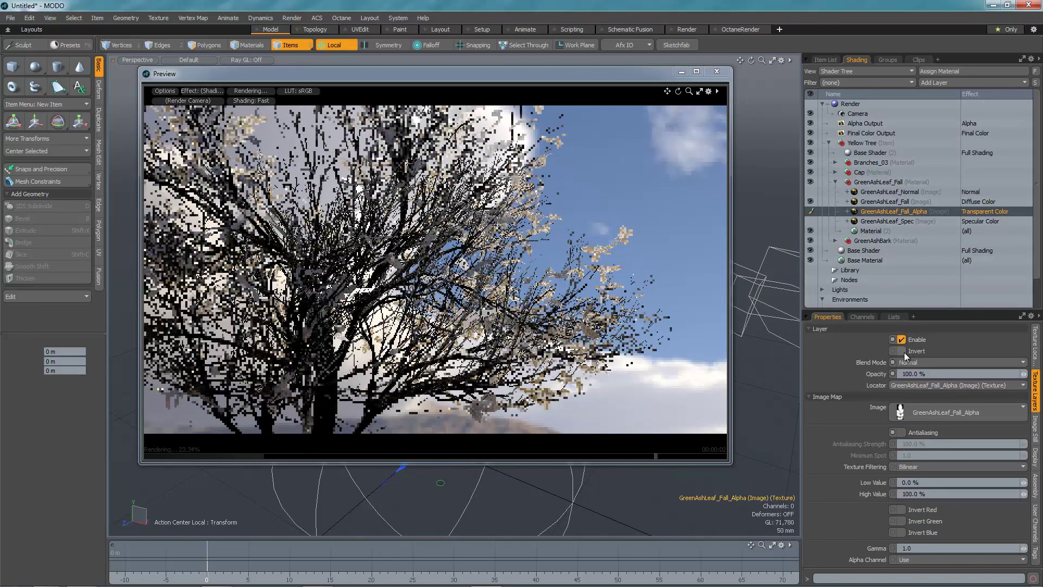
pyautogui.click(988, 210)
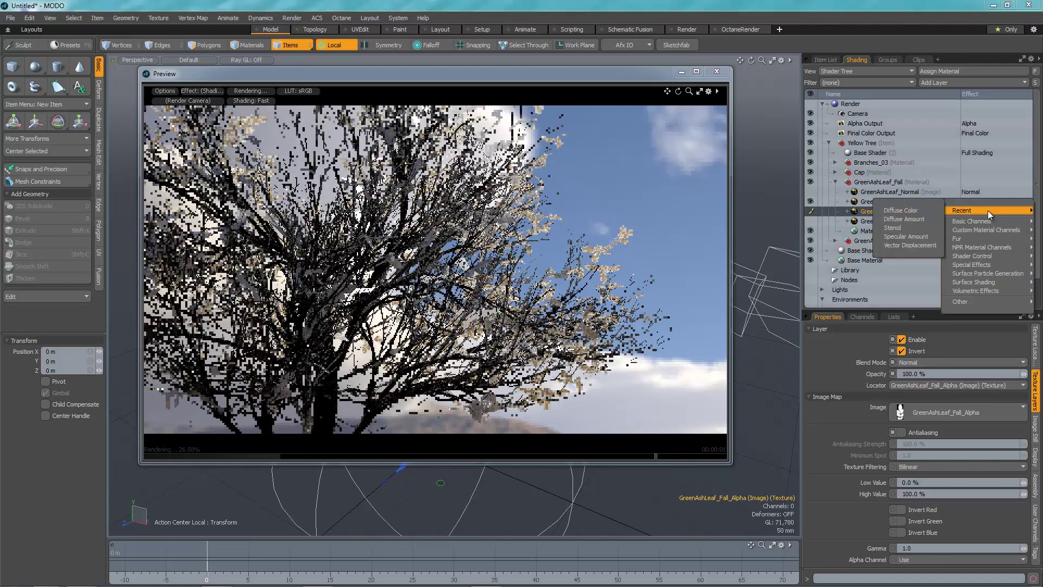
pyautogui.click(923, 212)
pyautogui.moveTo(922, 212); pyautogui.dragTo(919, 199)
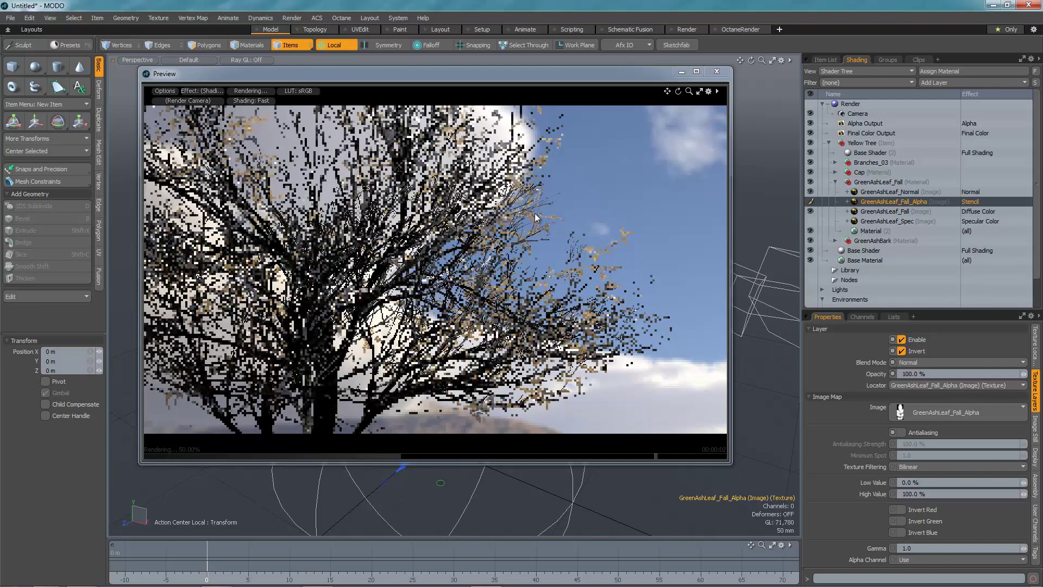
# Enable the GreenAshLeaf_Spec image and set its effect to Specular Amount, blend mode to Normal and opacity to 50%.
pyautogui.click(915, 221)
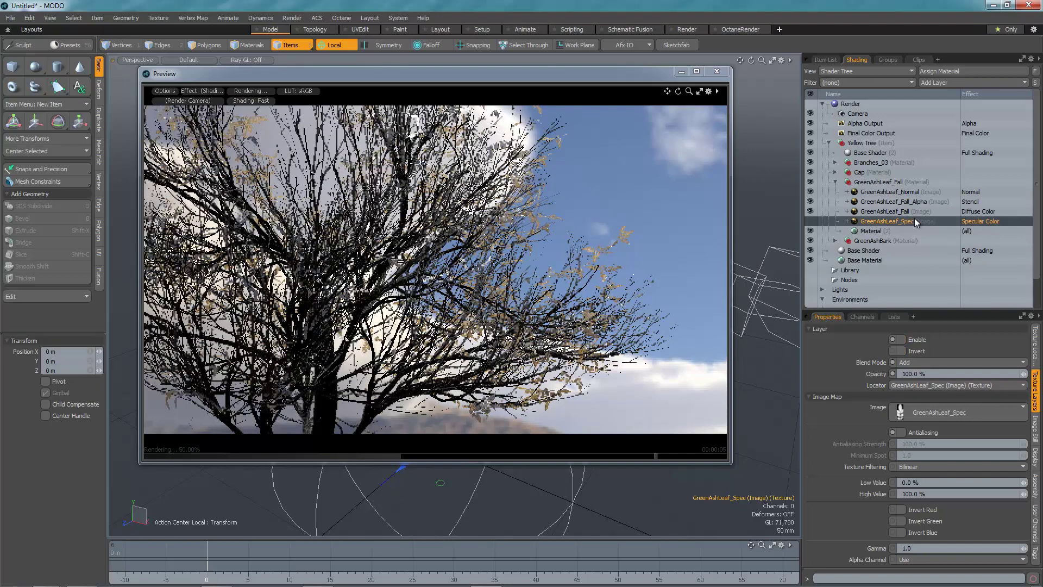
pyautogui.click(977, 220)
pyautogui.moveTo(970, 230)
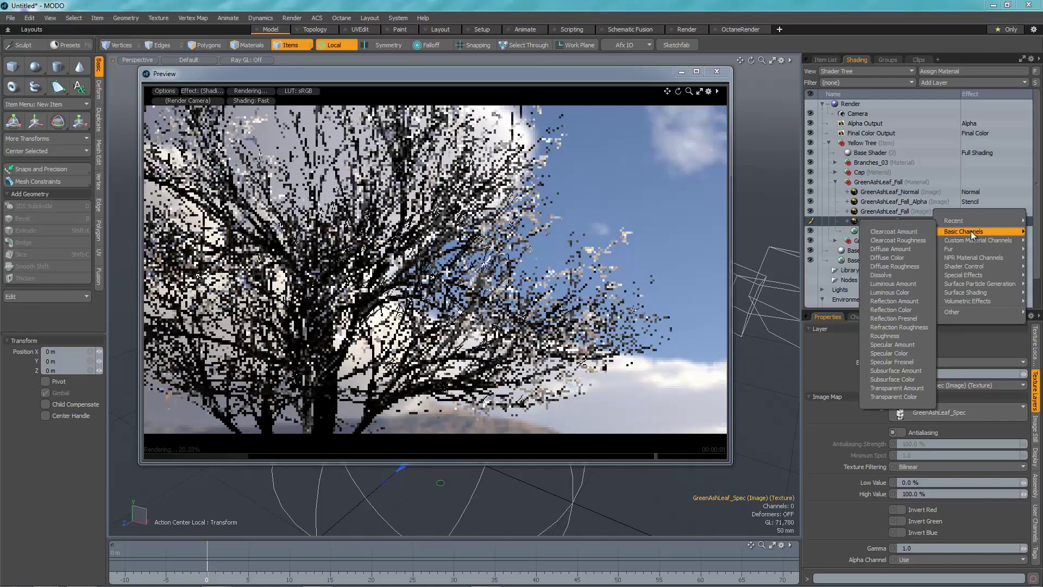
pyautogui.click(914, 342)
pyautogui.click(918, 362)
pyautogui.click(920, 353)
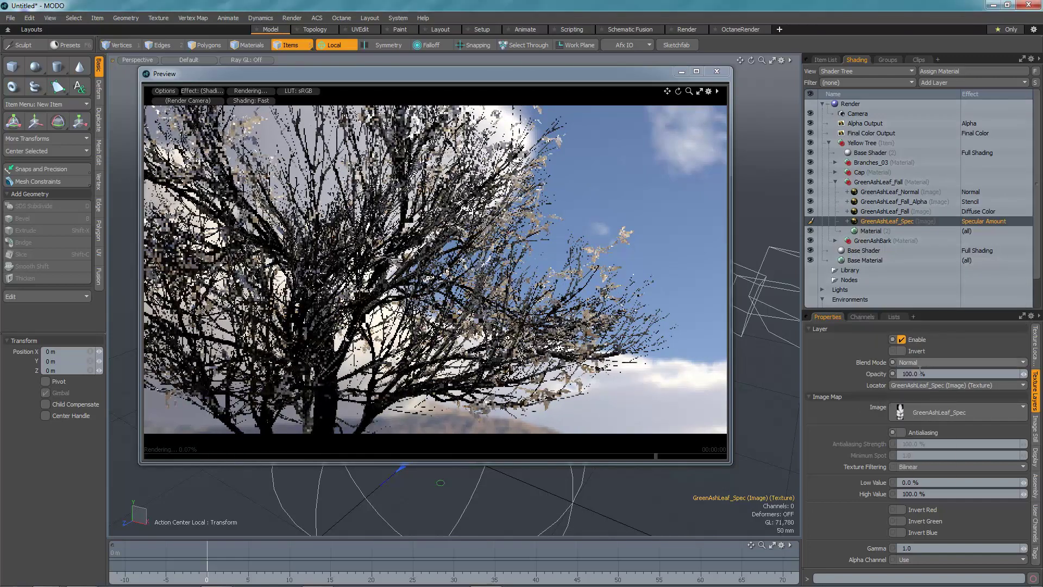
pyautogui.moveTo(930, 374); pyautogui.dragTo(851, 353)
pyautogui.write('50')
pyautogui.press('Return')
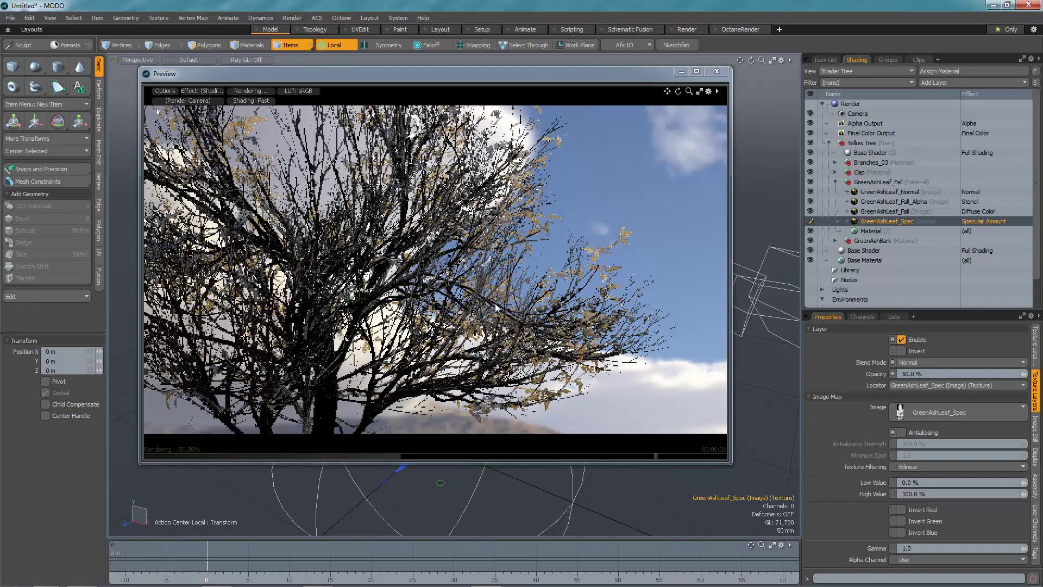
# Move the camera in on the leaves, turn off their normal, alpha and color images, and turn the color image back on.
pyautogui.keyDown('ctrl'); pyautogui.keyDown('alt'); pyautogui.moveTo(503, 317); pyautogui.dragTo(657, 317); pyautogui.keyUp('alt'); pyautogui.keyUp('ctrl')
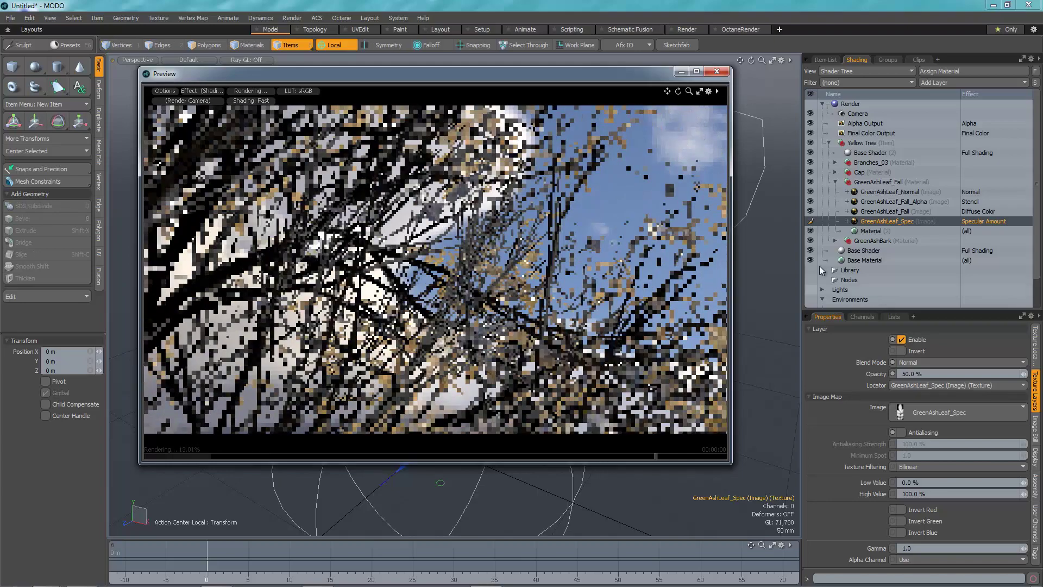
pyautogui.moveTo(810, 192); pyautogui.dragTo(810, 211)
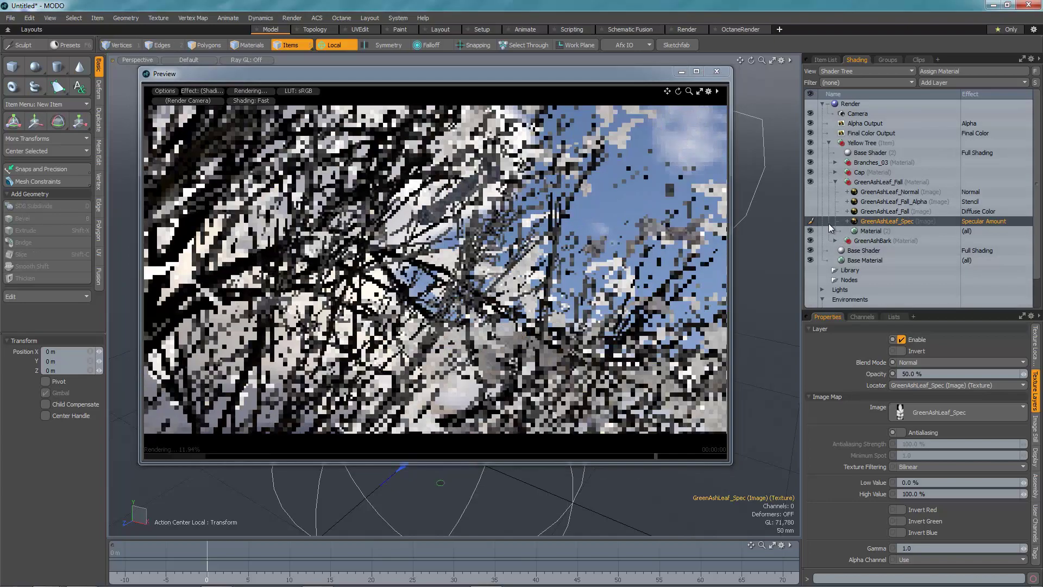
pyautogui.click(929, 211)
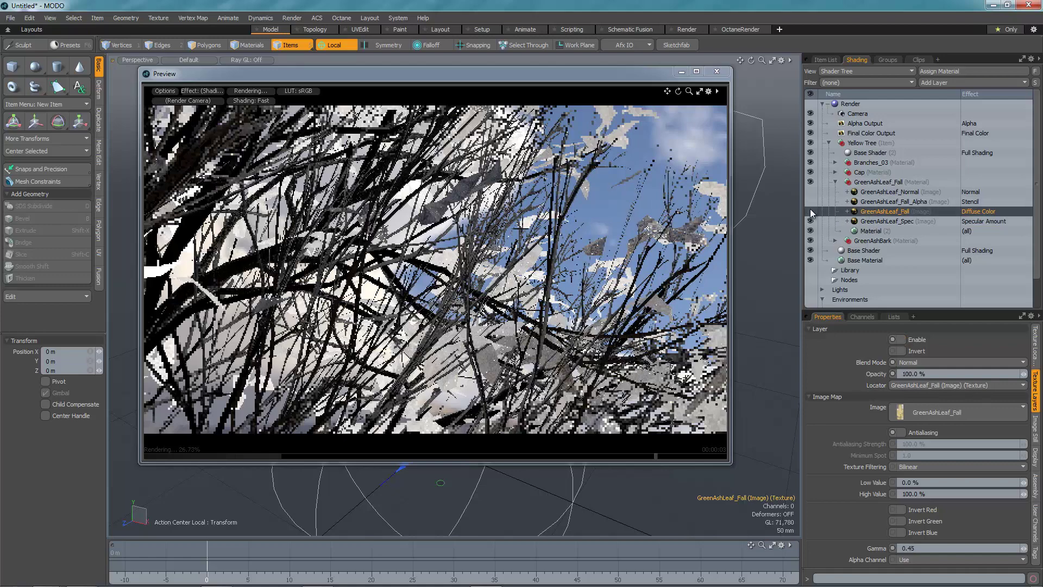
pyautogui.click(931, 413)
pyautogui.click(993, 318)
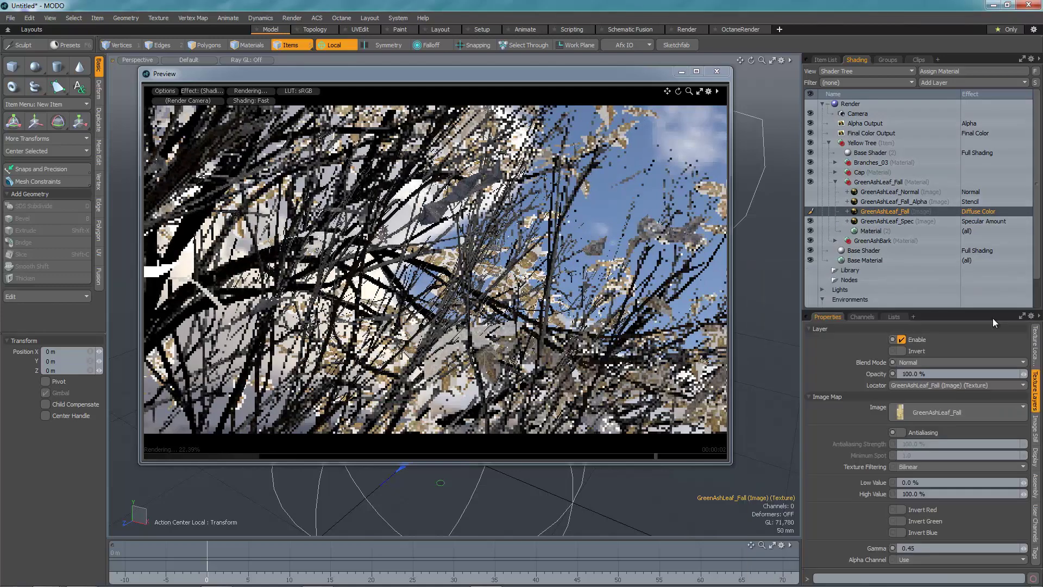
pyautogui.click(1035, 348)
pyautogui.click(1036, 390)
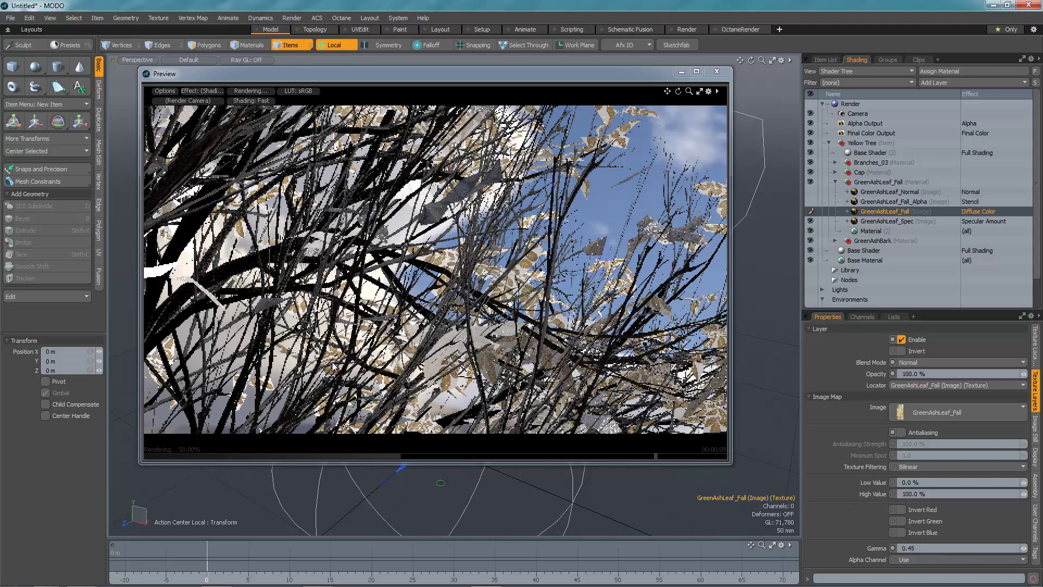
# Turn the leaf's inverted alpha stencil and normal images back on and toggle the GreenAshLeaf_Spec image off and on.
pyautogui.click(980, 202)
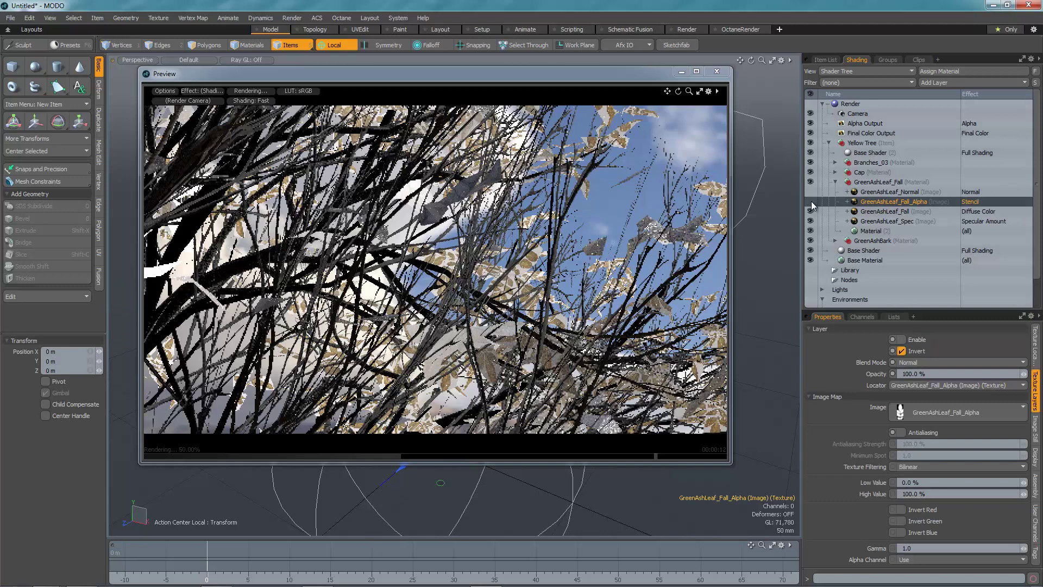
pyautogui.click(902, 351)
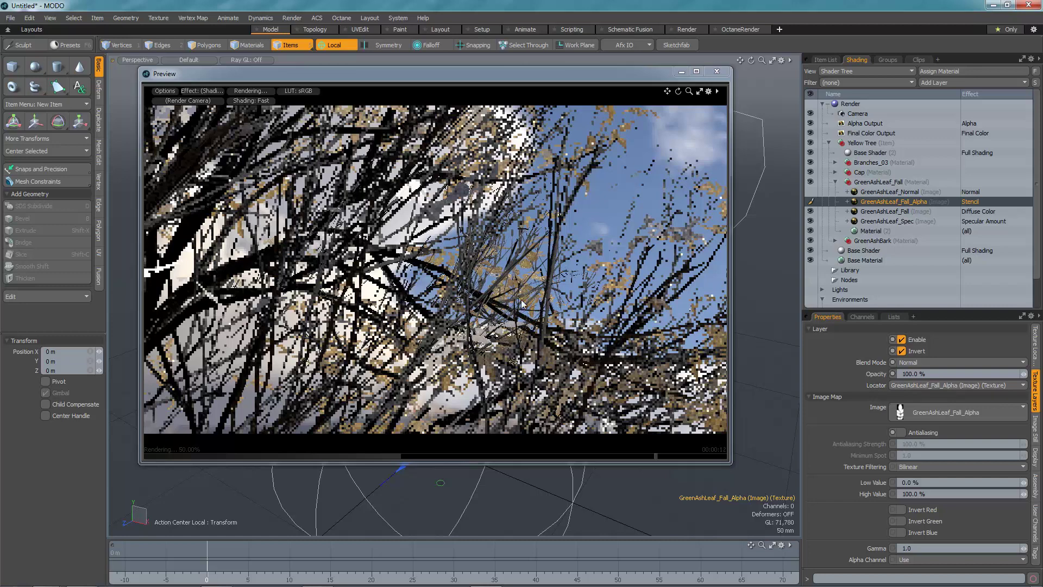
pyautogui.click(817, 193)
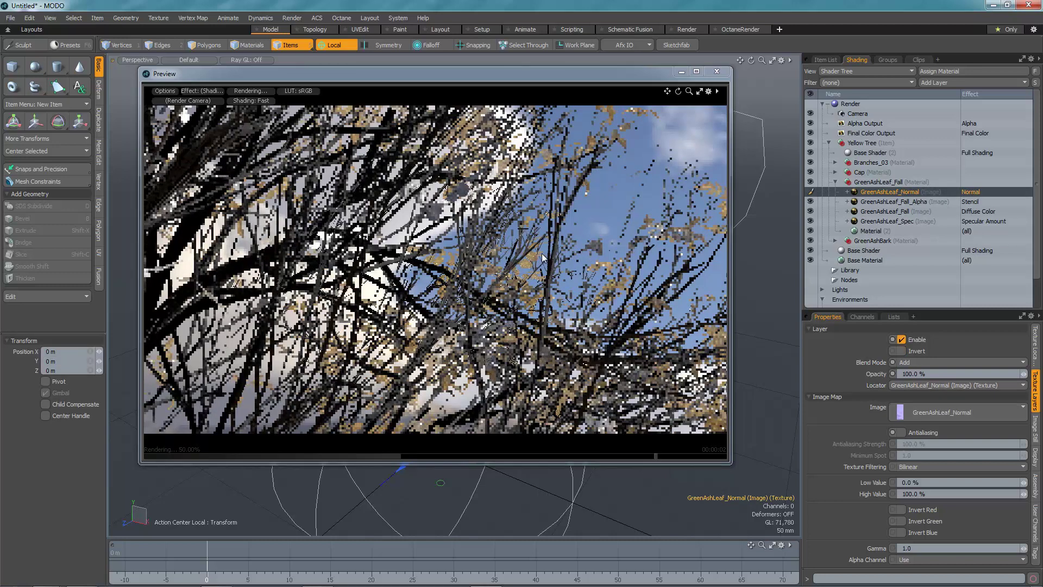
pyautogui.click(904, 222)
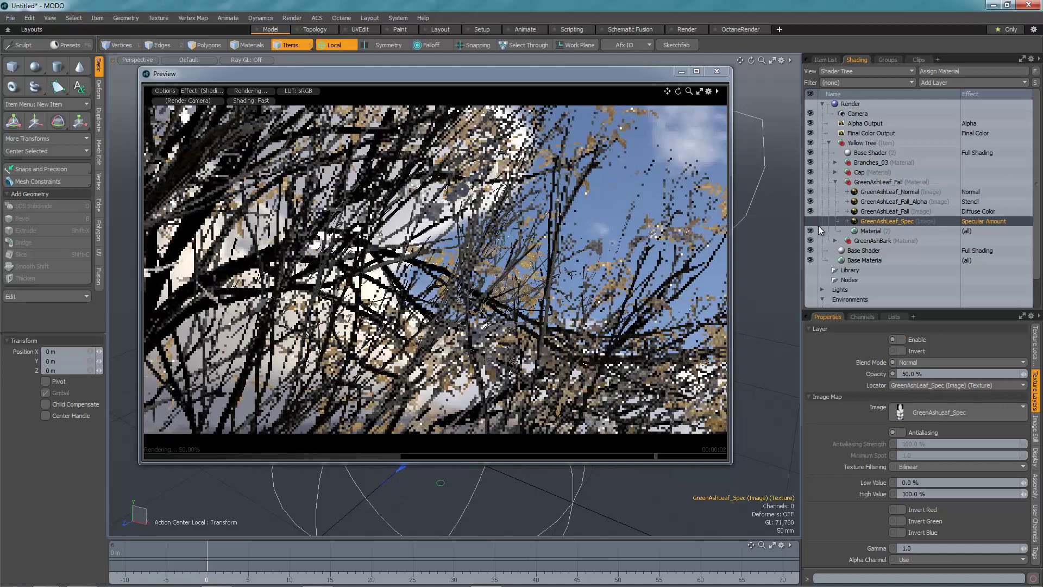
pyautogui.click(811, 221)
# Add a Variation Texture directly above the GreenAshLeaf_Normal image in the GreenAshLeaf_Fall material group.
pyautogui.click(891, 191)
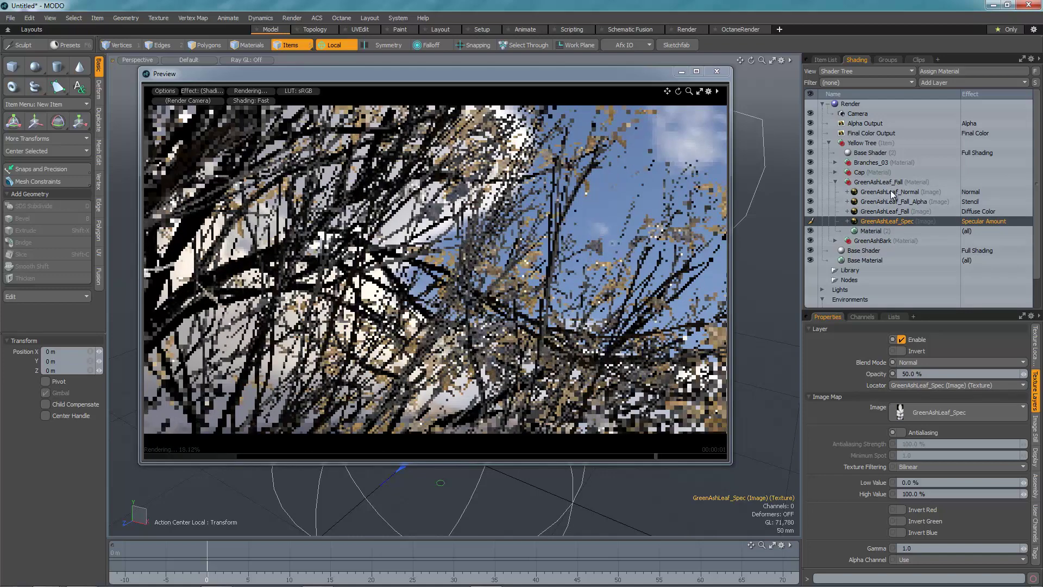
pyautogui.click(960, 85)
pyautogui.moveTo(962, 152)
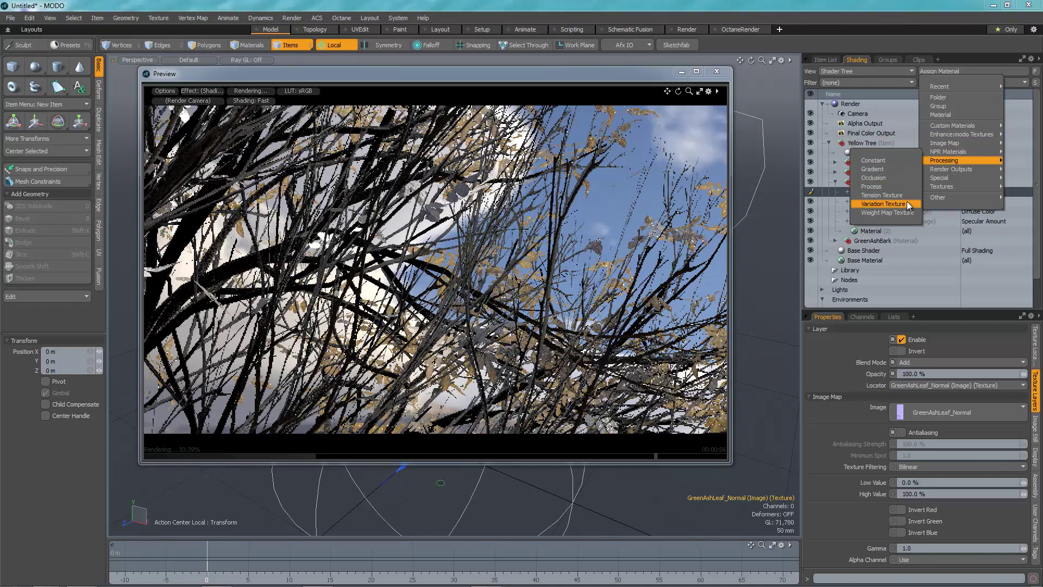
pyautogui.click(906, 204)
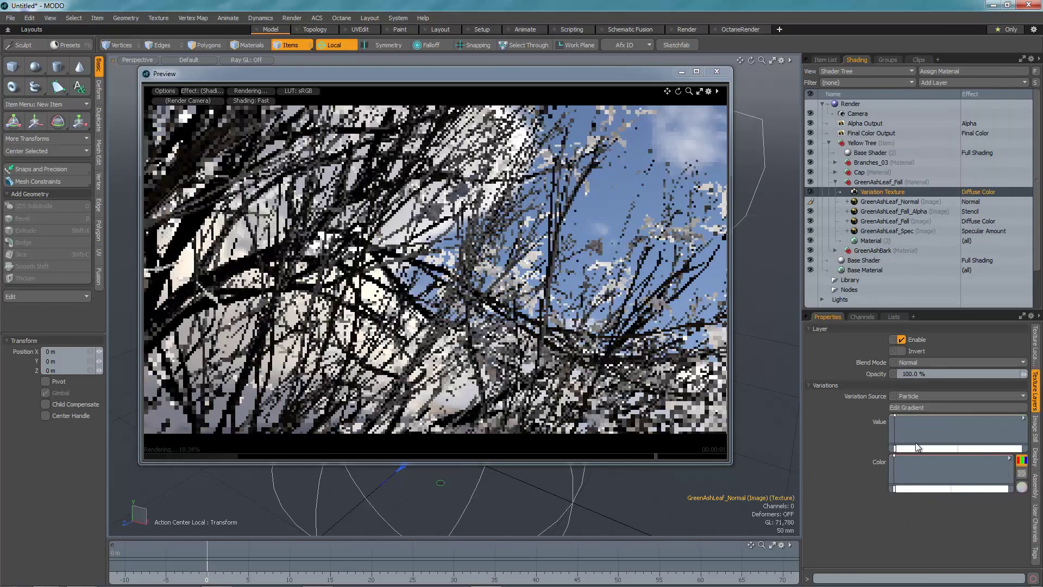
# Add keys along the Variation Texture's Value gradient and lower some of them to form two separate white peaks between black areas.
pyautogui.click(911, 449)
pyautogui.click(937, 448)
pyautogui.click(958, 449)
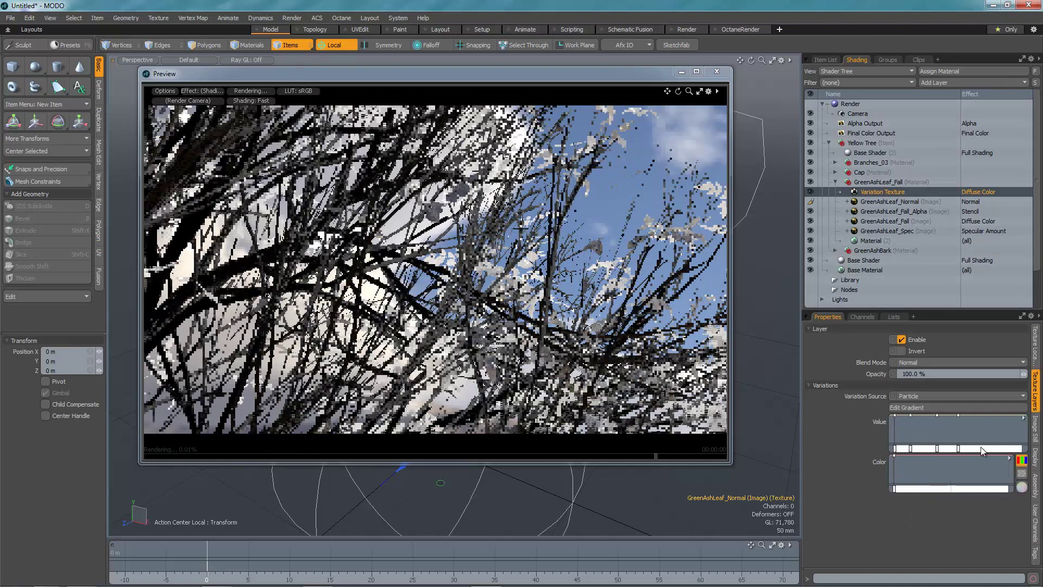
pyautogui.click(985, 448)
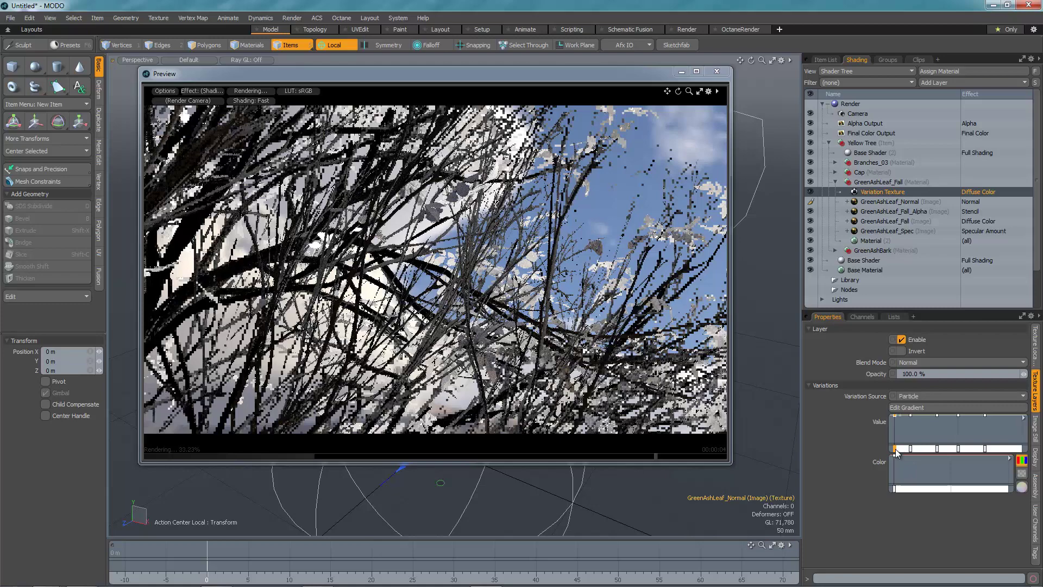
pyautogui.moveTo(896, 419); pyautogui.dragTo(895, 442)
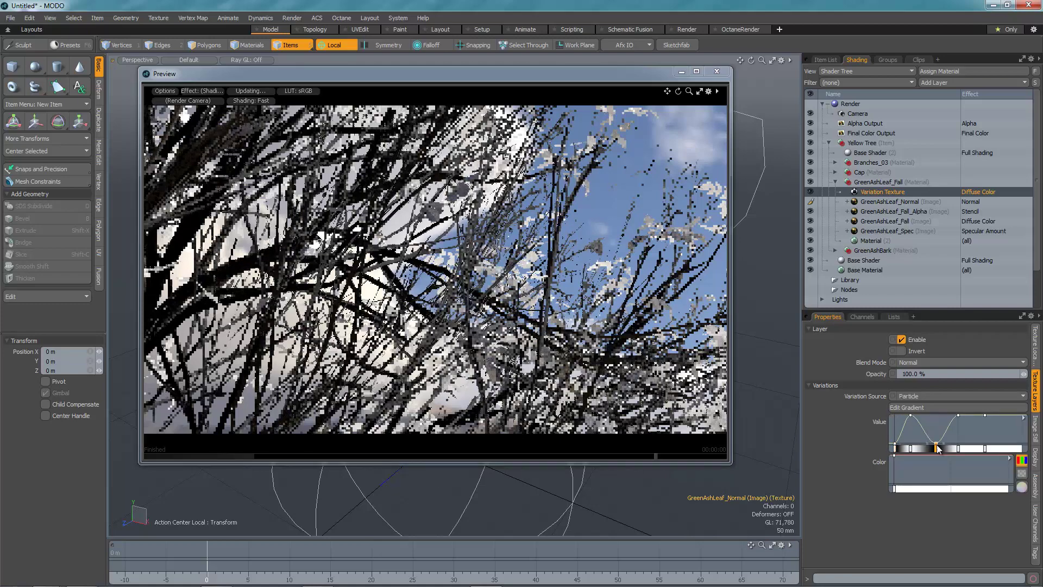
pyautogui.moveTo(959, 416); pyautogui.dragTo(960, 445)
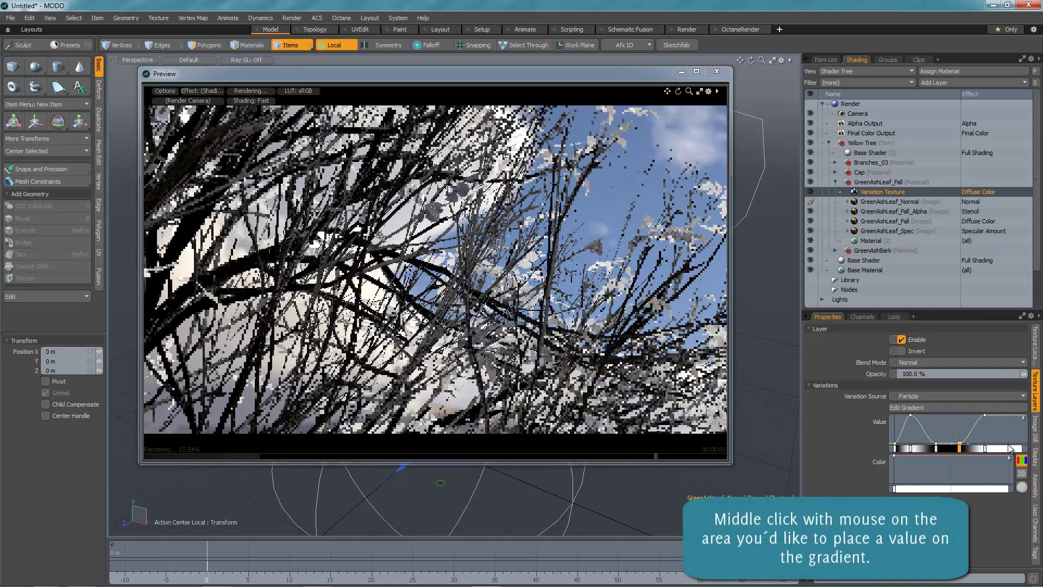
pyautogui.moveTo(1011, 418); pyautogui.dragTo(972, 449)
pyautogui.middleClick(931, 449)
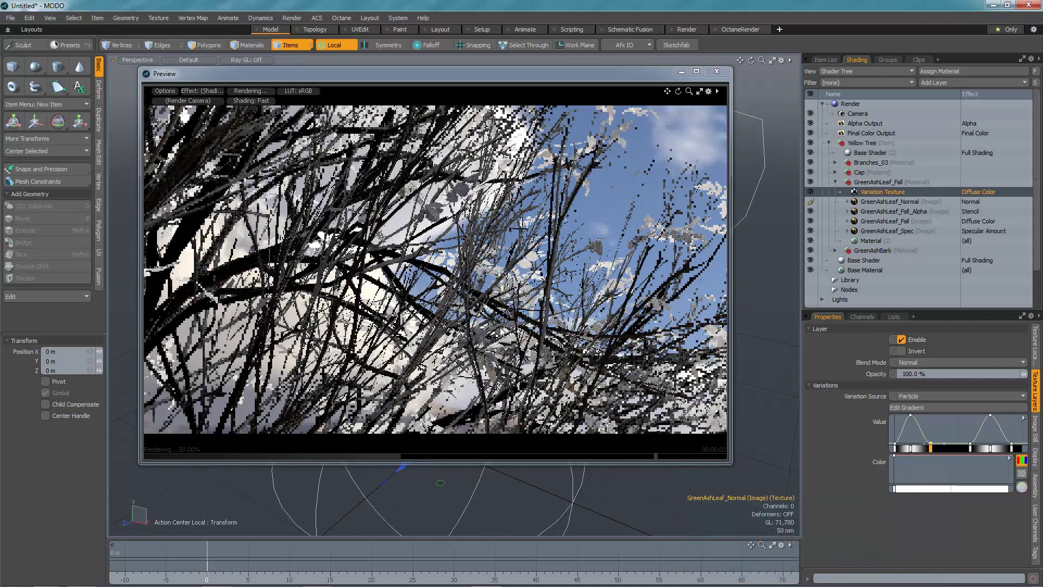
# Add four keys along the Variation Texture's Color gradient and set its Variation Source to Mesh Part.
pyautogui.middleClick(908, 488)
pyautogui.middleClick(933, 489)
pyautogui.middleClick(970, 489)
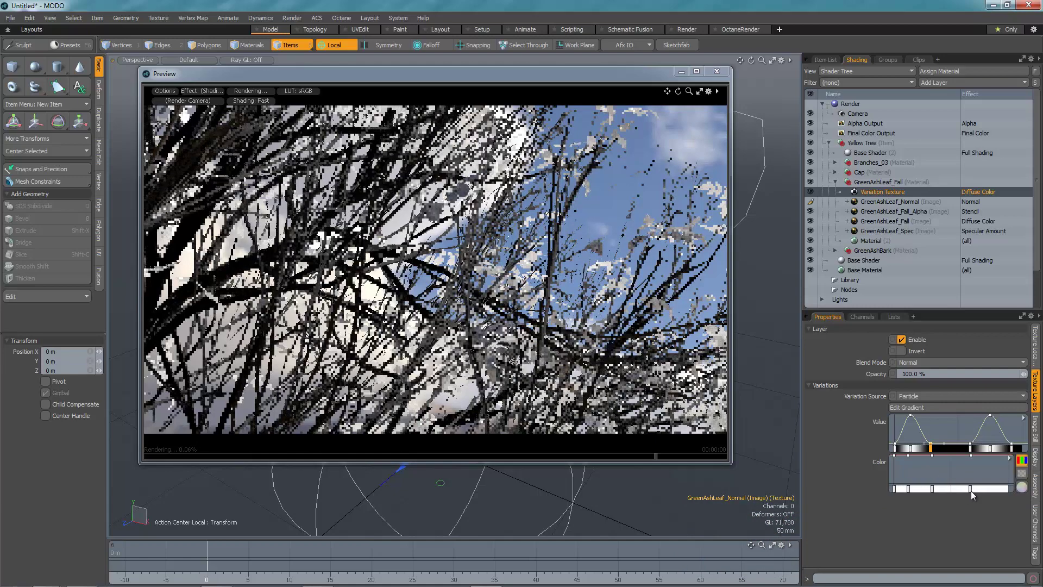
pyautogui.middleClick(990, 486)
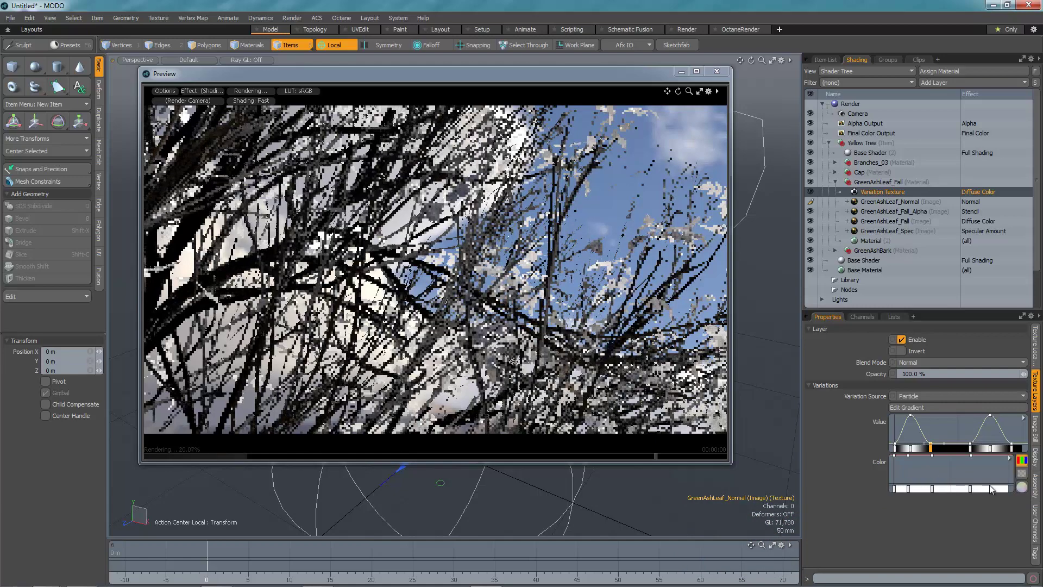
pyautogui.click(931, 408)
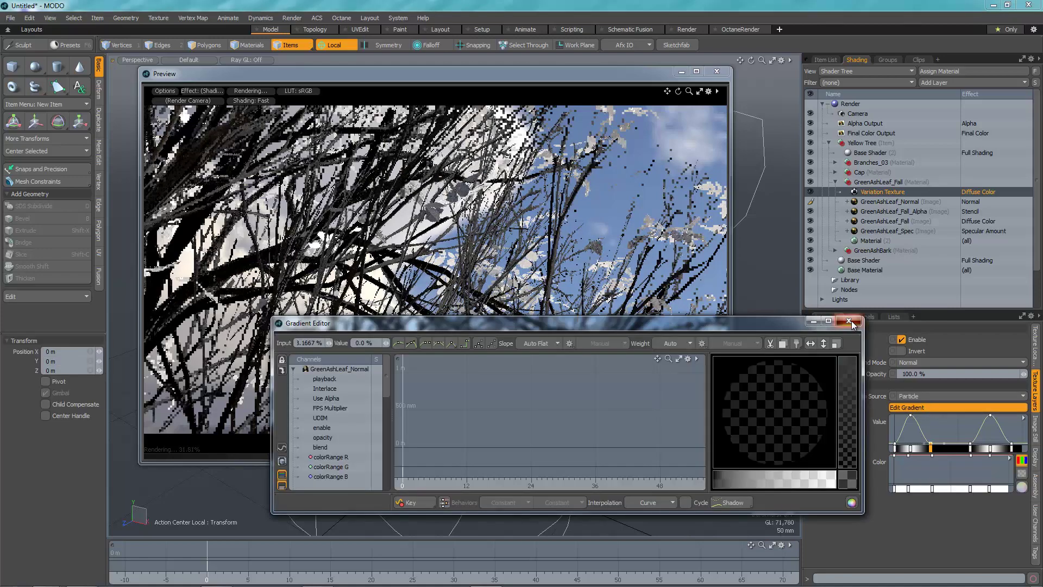
pyautogui.click(922, 397)
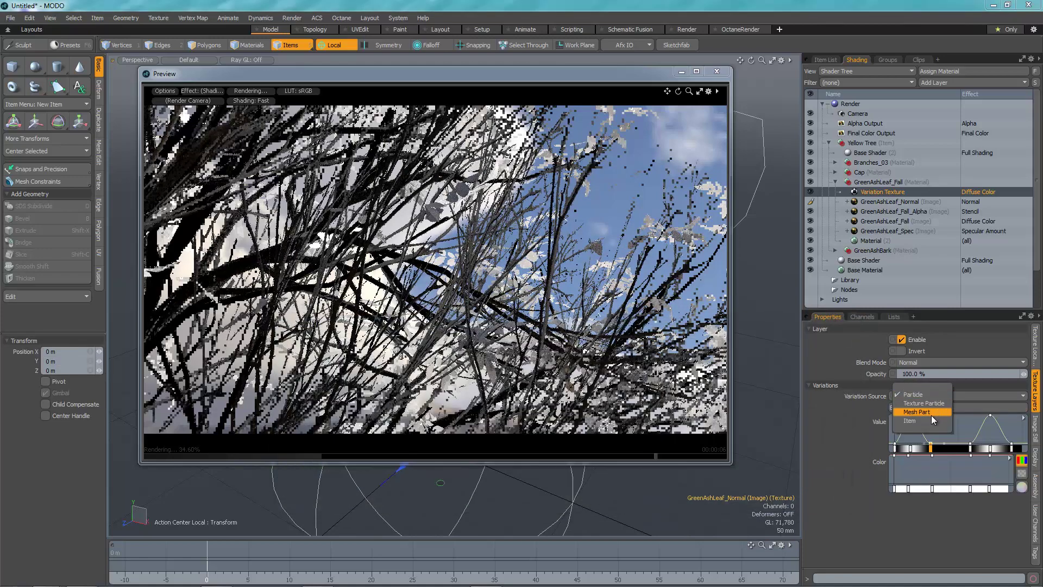
pyautogui.click(931, 415)
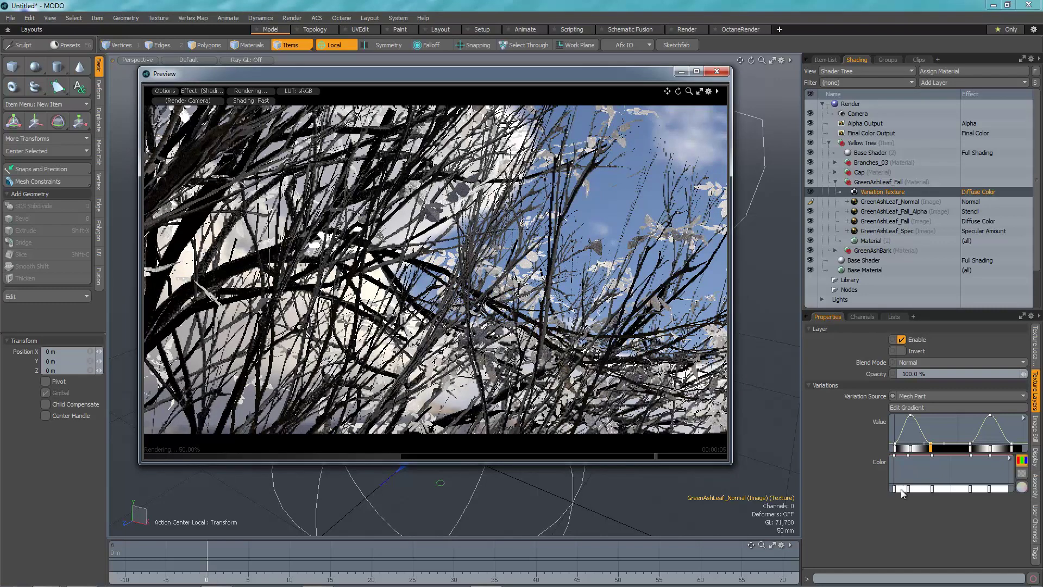
# Edit all color channels of the Variation Texture's gradient, making the first key orange, the second dark reddish brown and the third yellow.
pyautogui.click(933, 409)
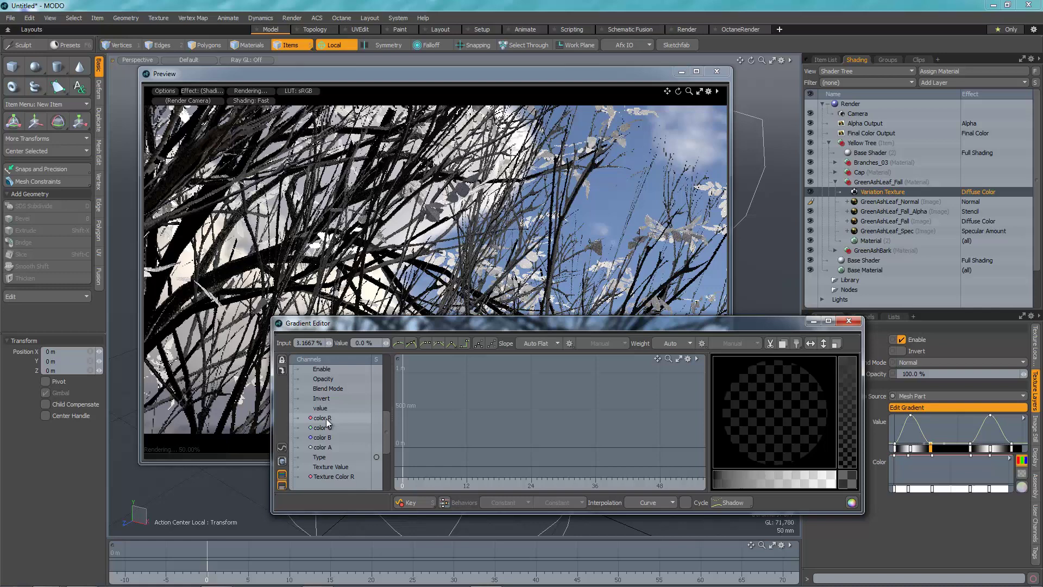
pyautogui.click(326, 418)
pyautogui.scroll(-2, 329, 420)
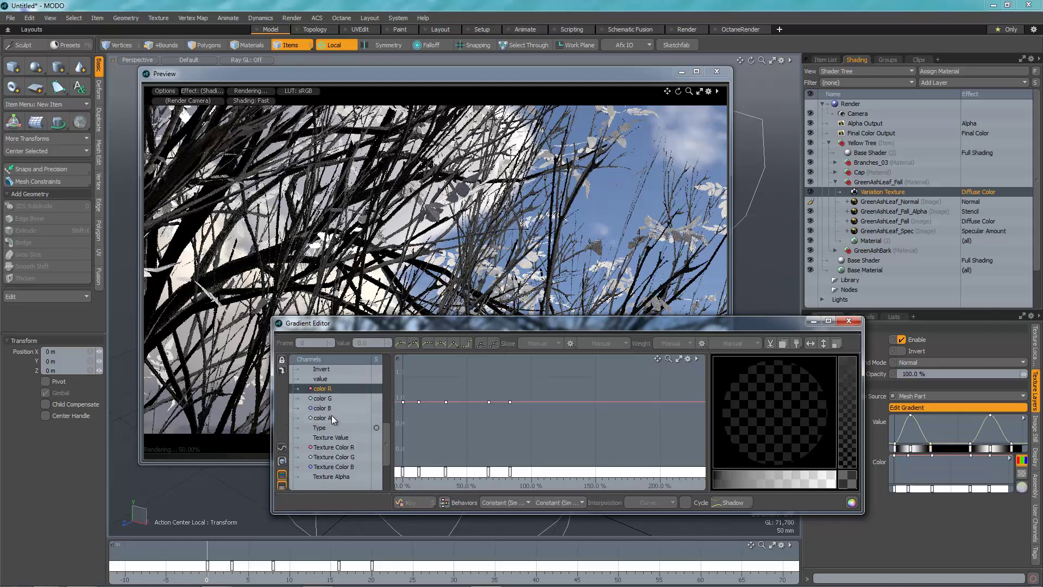
pyautogui.keyDown('shift'); pyautogui.click(334, 419); pyautogui.keyUp('shift')
pyautogui.click(404, 472)
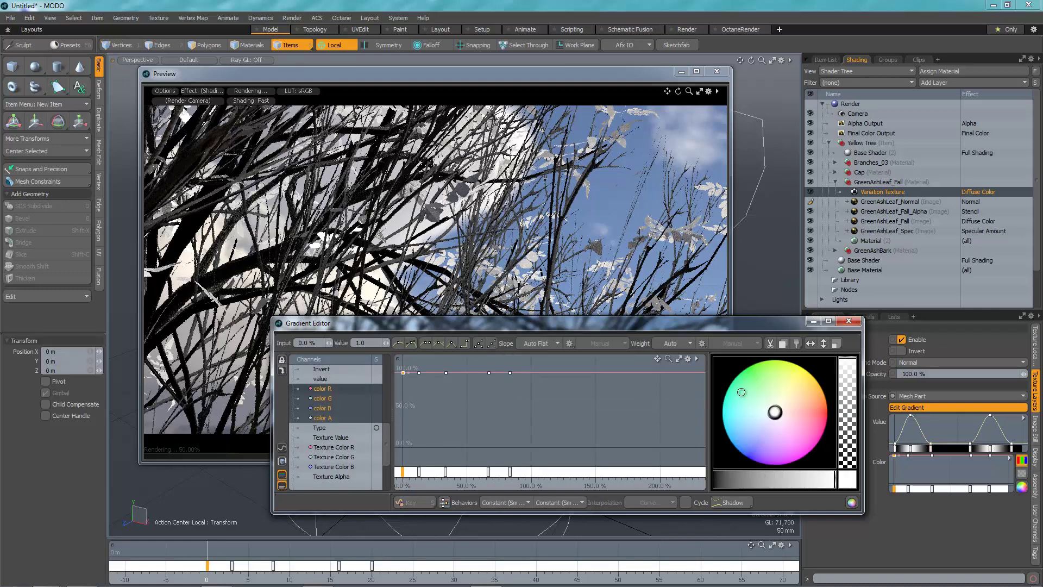
pyautogui.moveTo(815, 394)
pyautogui.mouseDown()
pyautogui.moveTo(820, 385)
pyautogui.moveTo(824, 402)
pyautogui.moveTo(802, 366)
pyautogui.mouseUp()
pyautogui.click(419, 472)
pyautogui.click(445, 472)
# Color the last two keys of the Color gradient brown and shift its second and third keys further along the gradient.
pyautogui.click(489, 472)
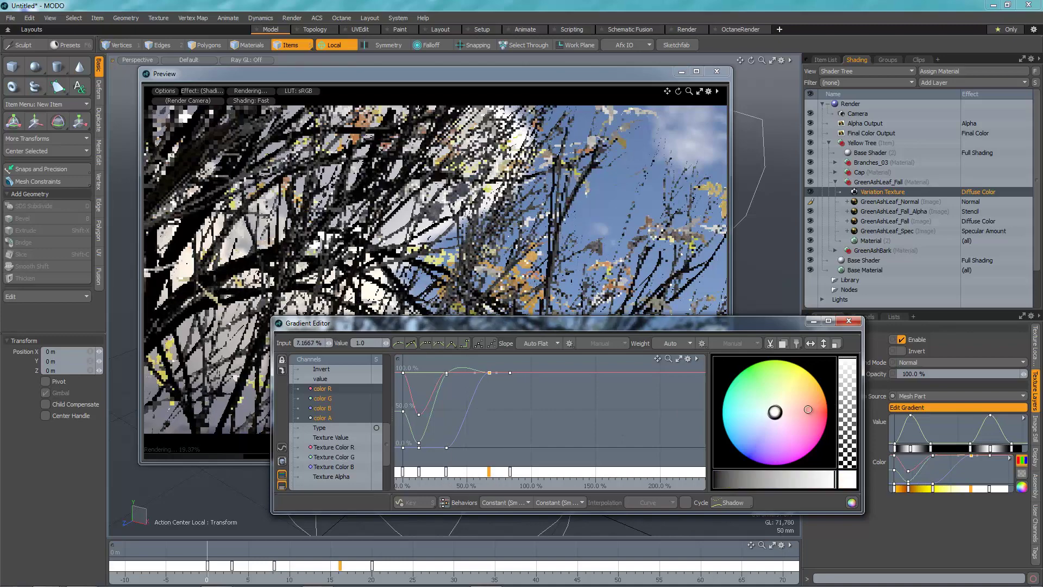
pyautogui.moveTo(775, 412); pyautogui.dragTo(822, 395)
pyautogui.click(511, 472)
pyautogui.moveTo(835, 478); pyautogui.dragTo(741, 476)
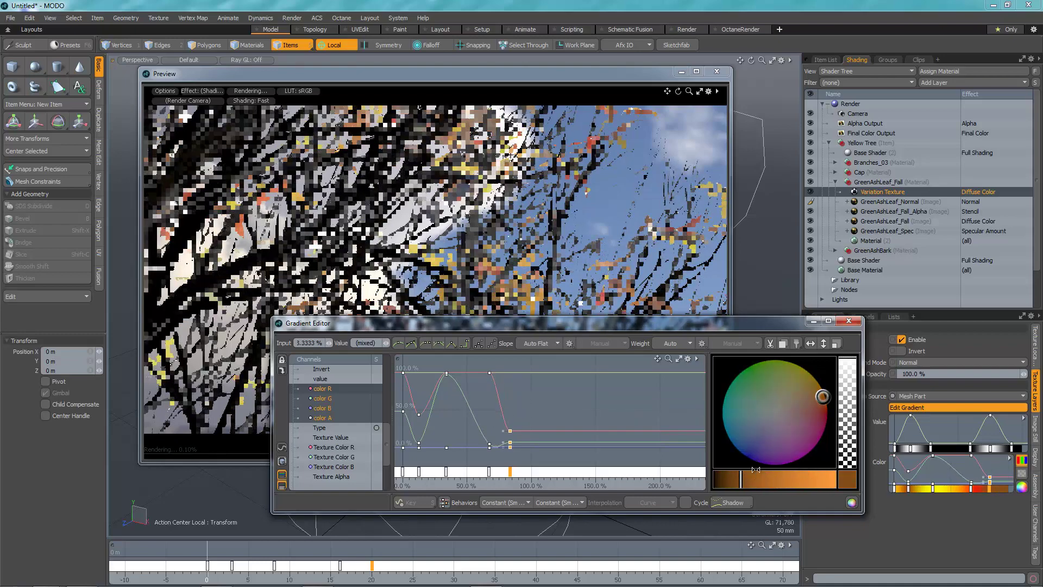
pyautogui.click(970, 488)
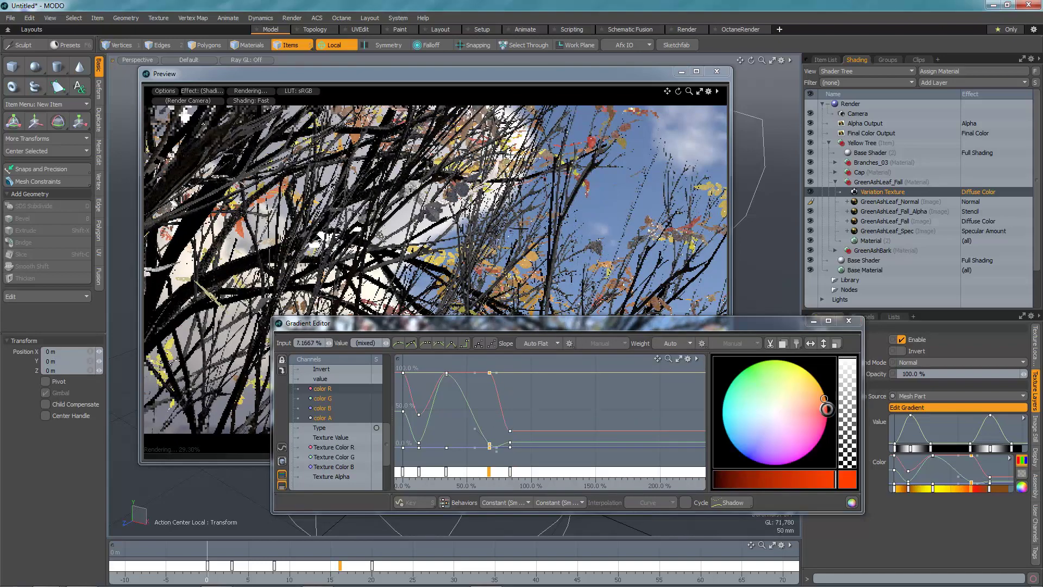
pyautogui.moveTo(824, 399); pyautogui.dragTo(822, 396)
pyautogui.moveTo(820, 477); pyautogui.dragTo(742, 477)
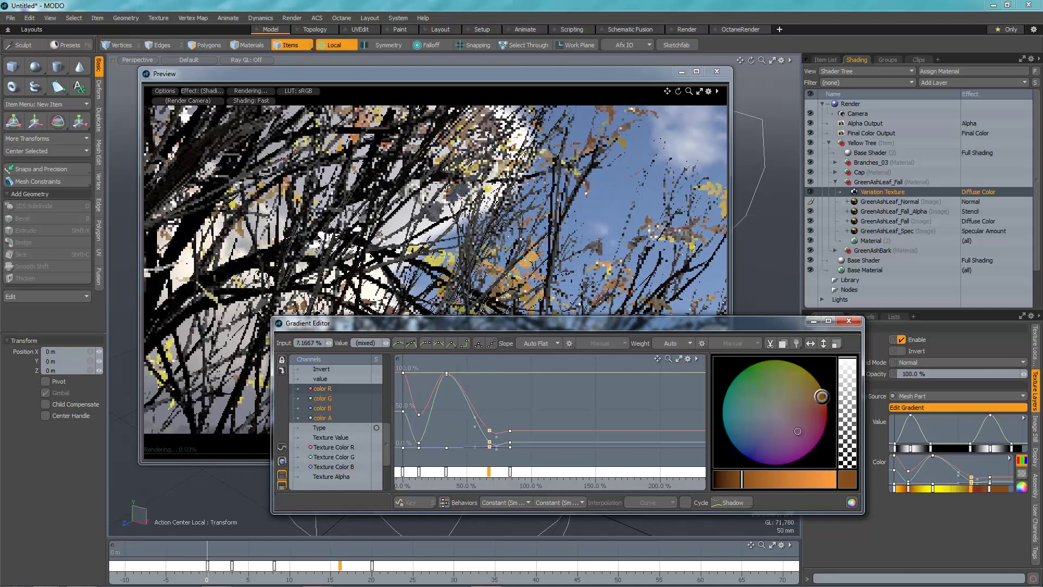
pyautogui.click(848, 321)
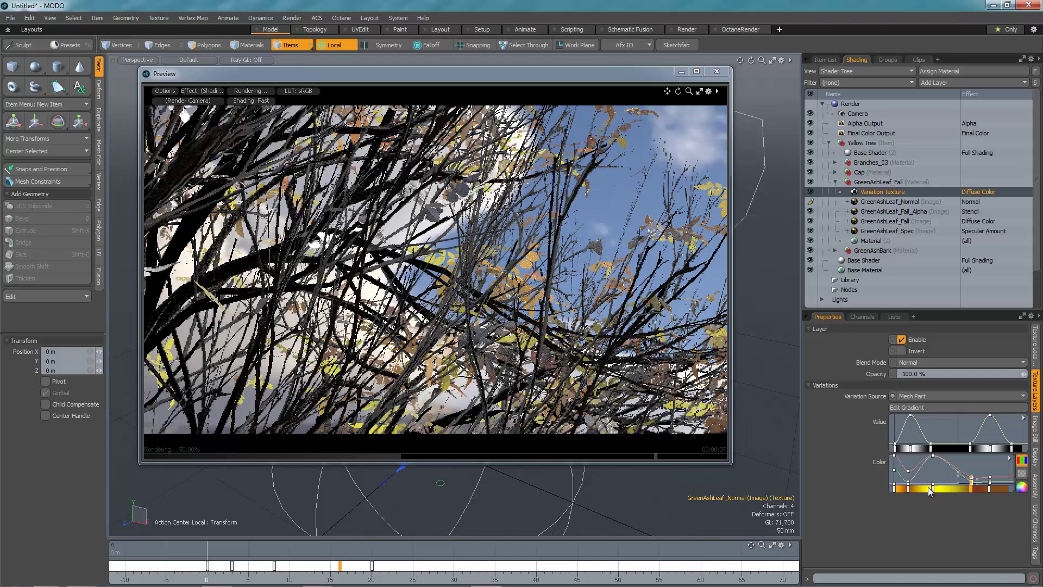
pyautogui.moveTo(944, 490); pyautogui.dragTo(925, 488)
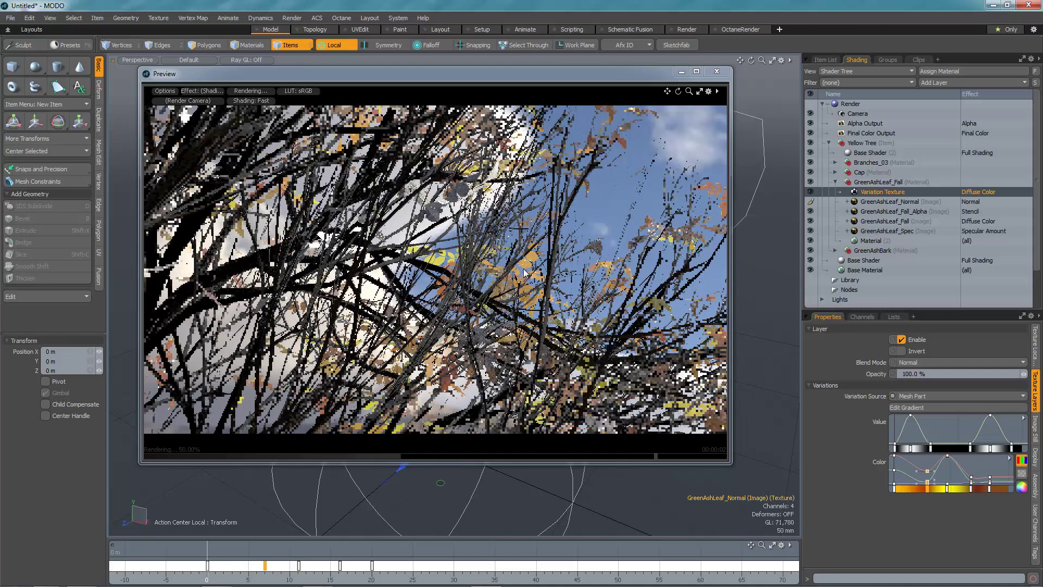
# Move the GreenAshLeaf_Fall_Alpha image directly above GreenAshLeaf_Normal and turn the leaf's images back on.
pyautogui.click(952, 221)
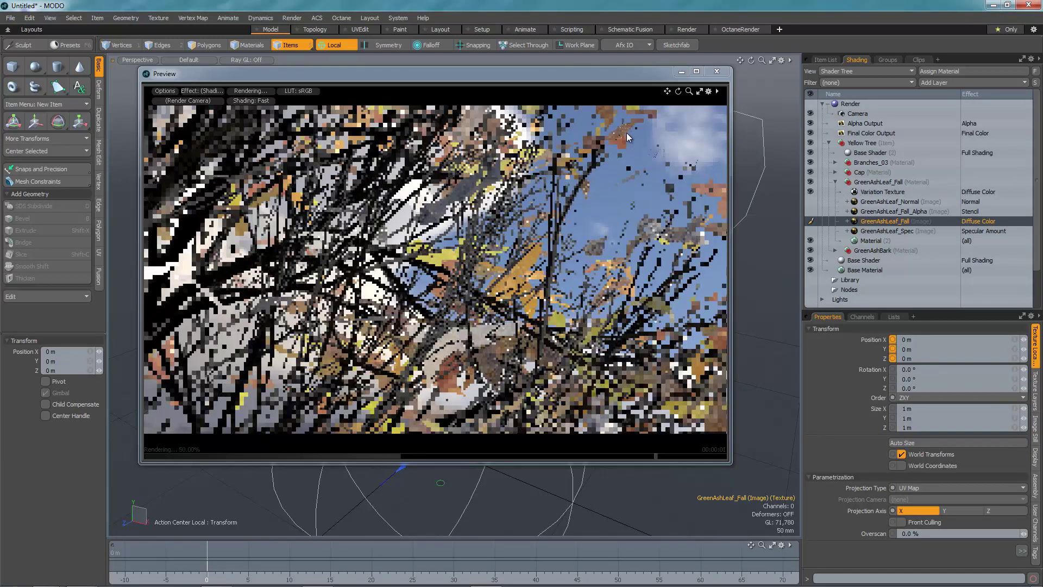
pyautogui.click(892, 212)
pyautogui.moveTo(884, 199); pyautogui.dragTo(869, 200)
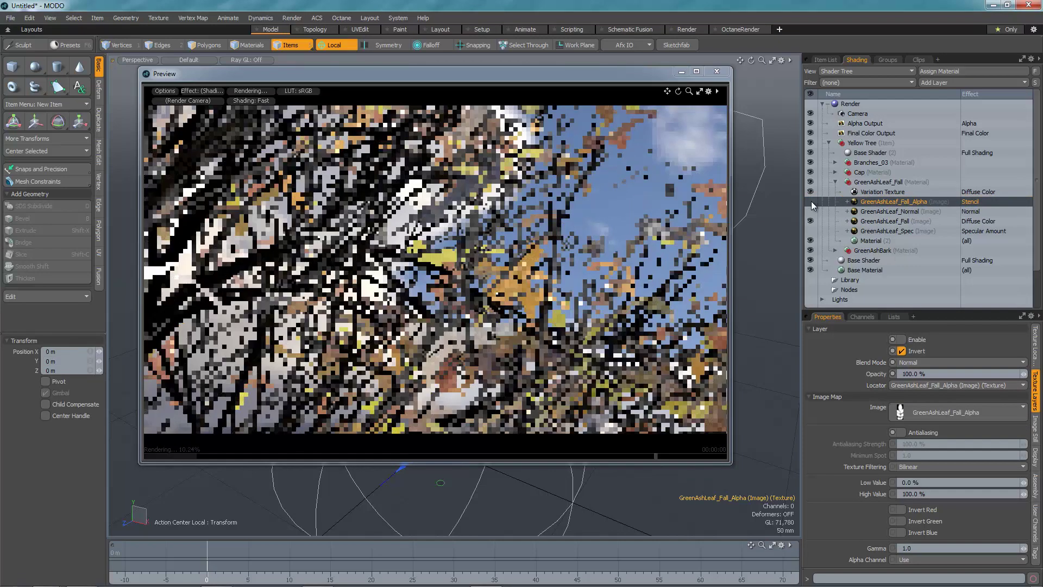
pyautogui.click(811, 201)
# Set the blend mode of the GreenAshLeaf_Normal image to Normal.
pyautogui.click(886, 212)
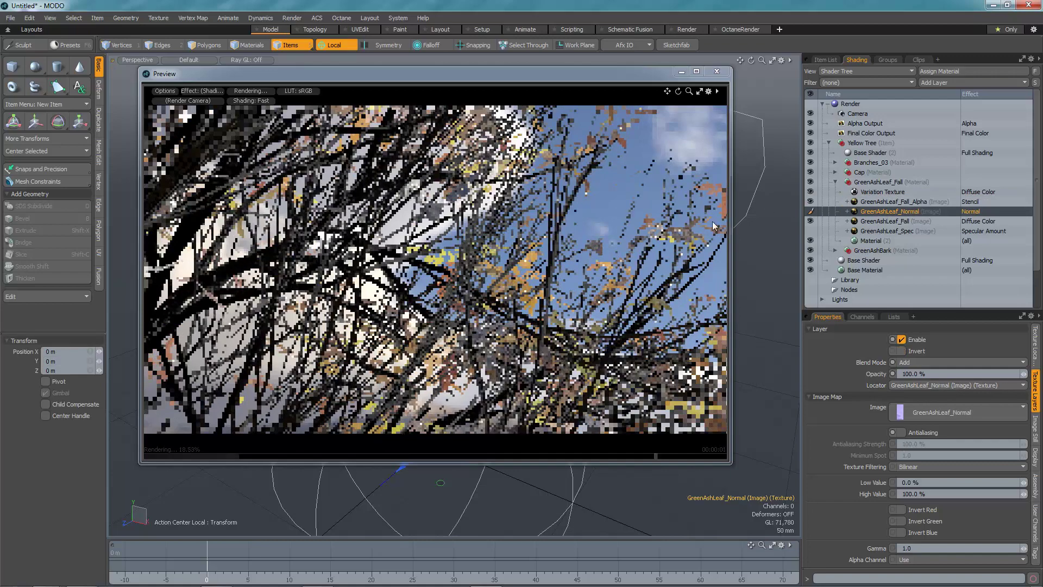
pyautogui.click(976, 366)
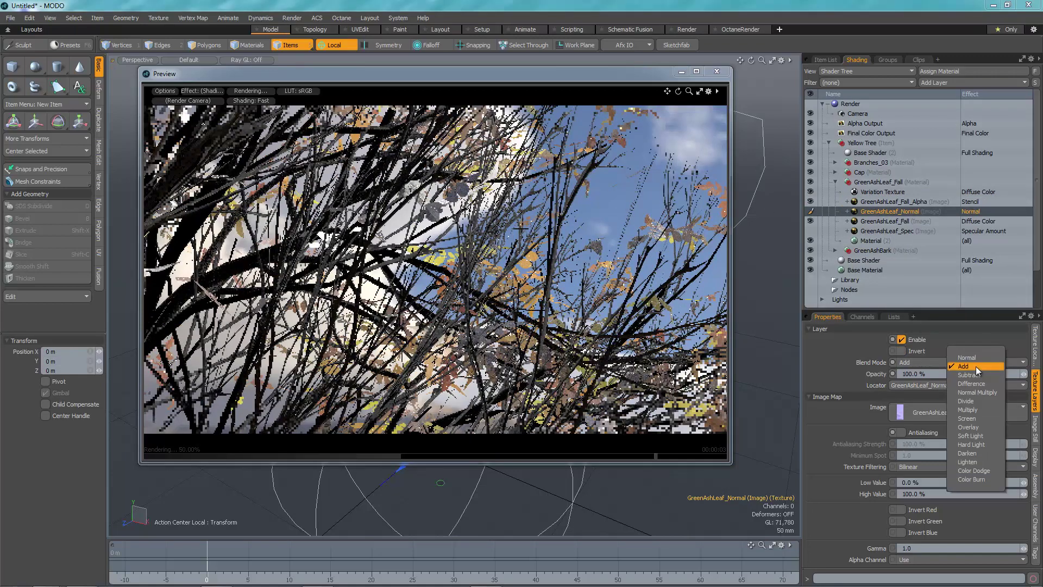
pyautogui.click(970, 357)
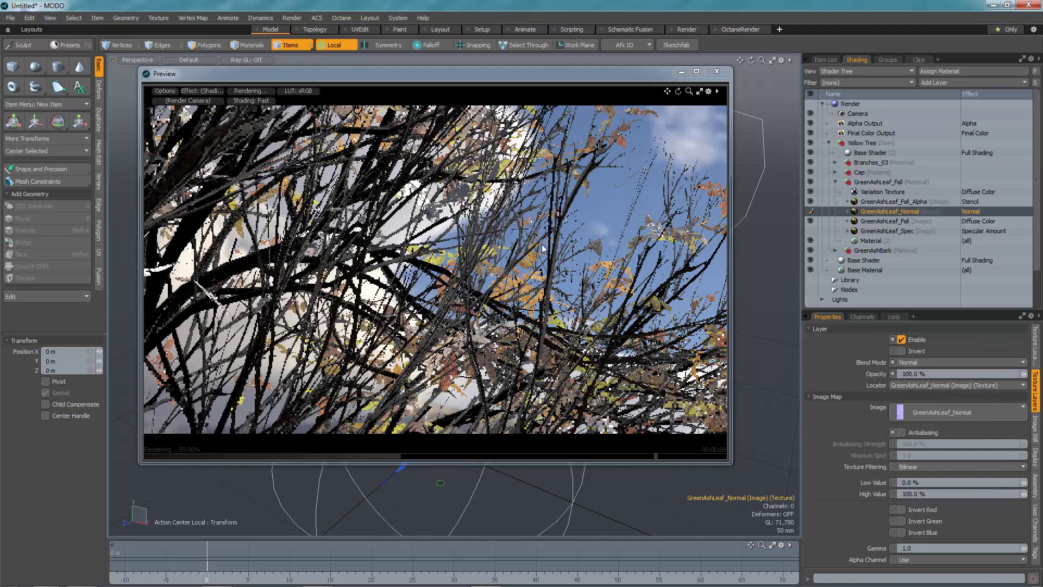
# Try Item as the Variation Texture's Variation Source on the whole tree and return it to Mesh Part.
pyautogui.click(832, 230)
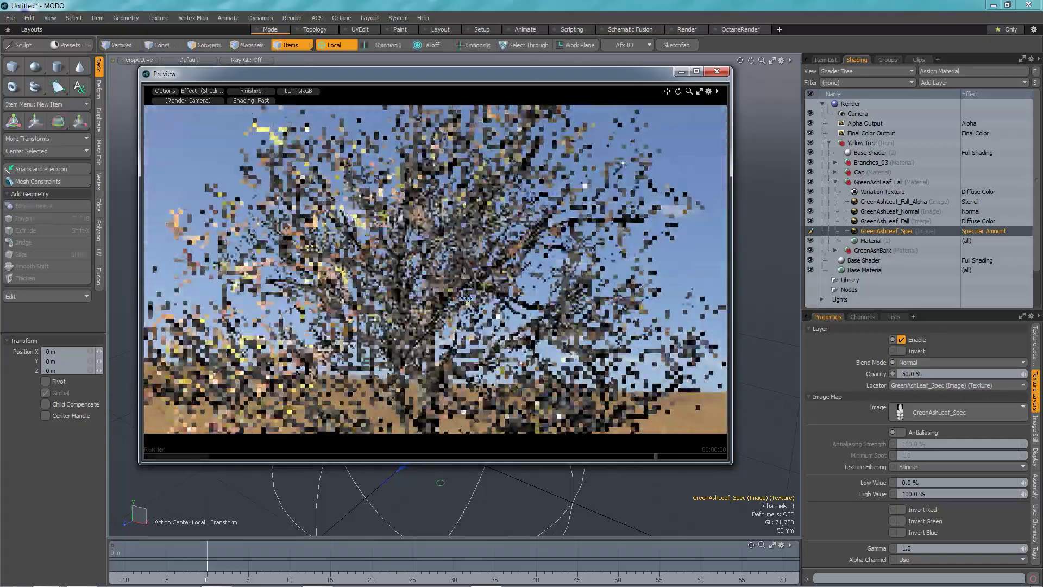
pyautogui.click(837, 183)
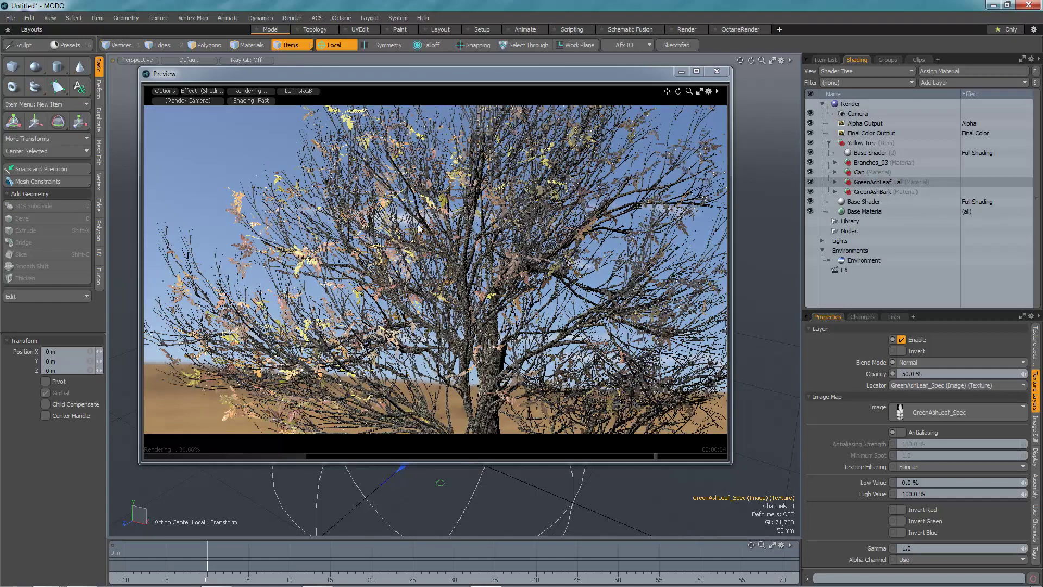
pyautogui.click(836, 182)
pyautogui.click(879, 193)
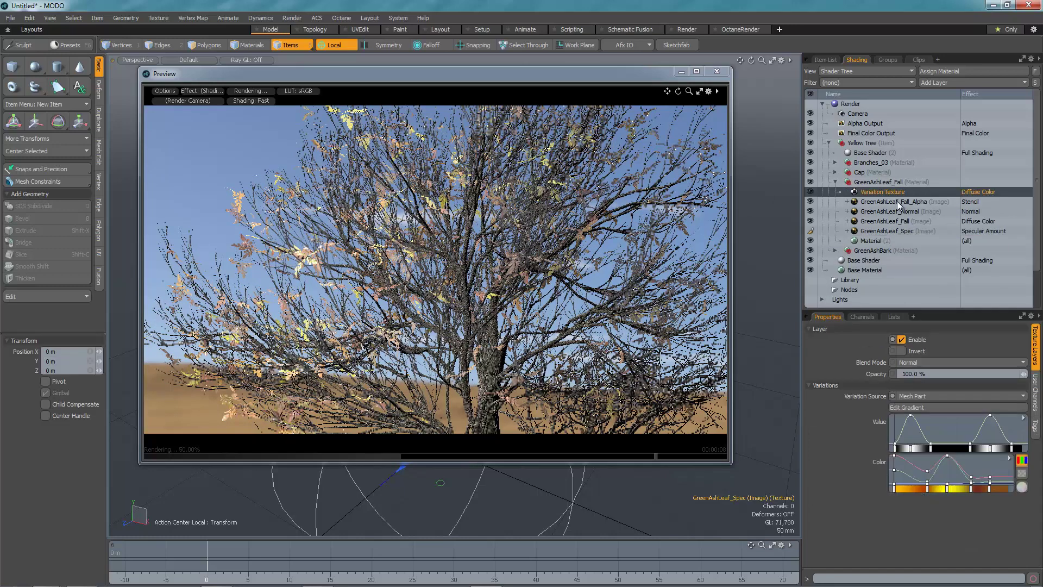
pyautogui.click(934, 397)
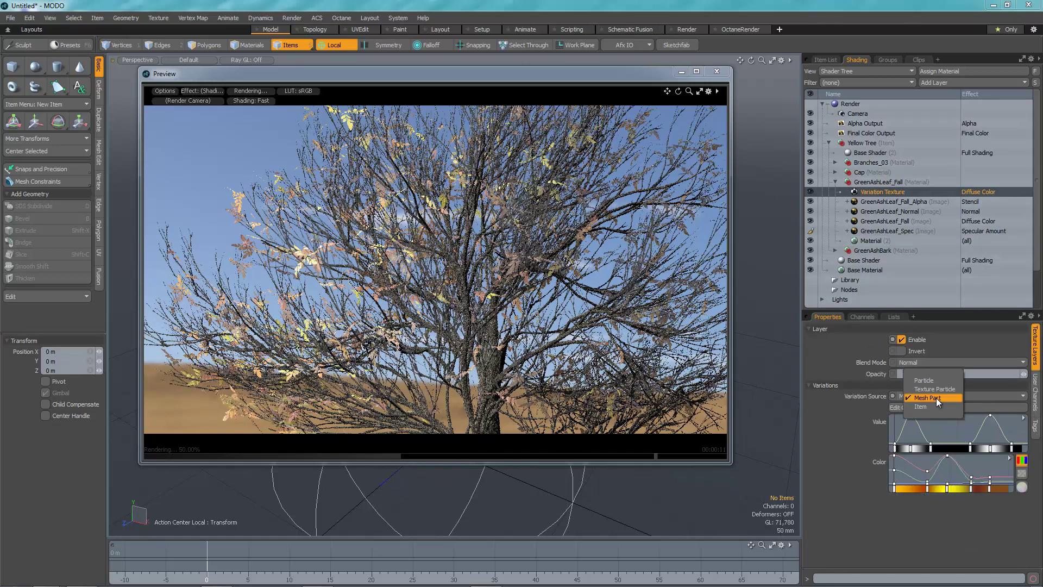
pyautogui.click(939, 407)
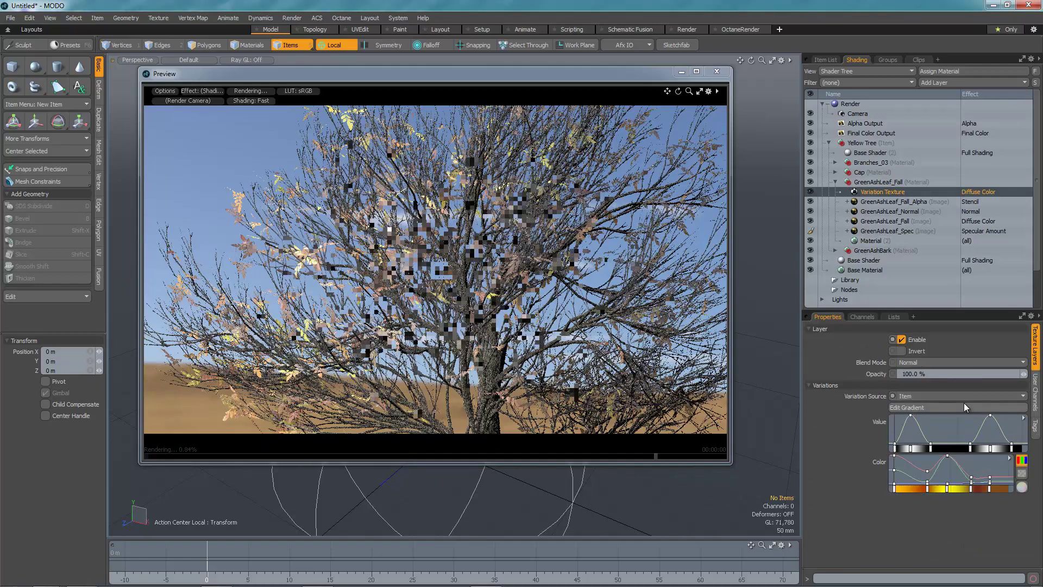
pyautogui.click(969, 362)
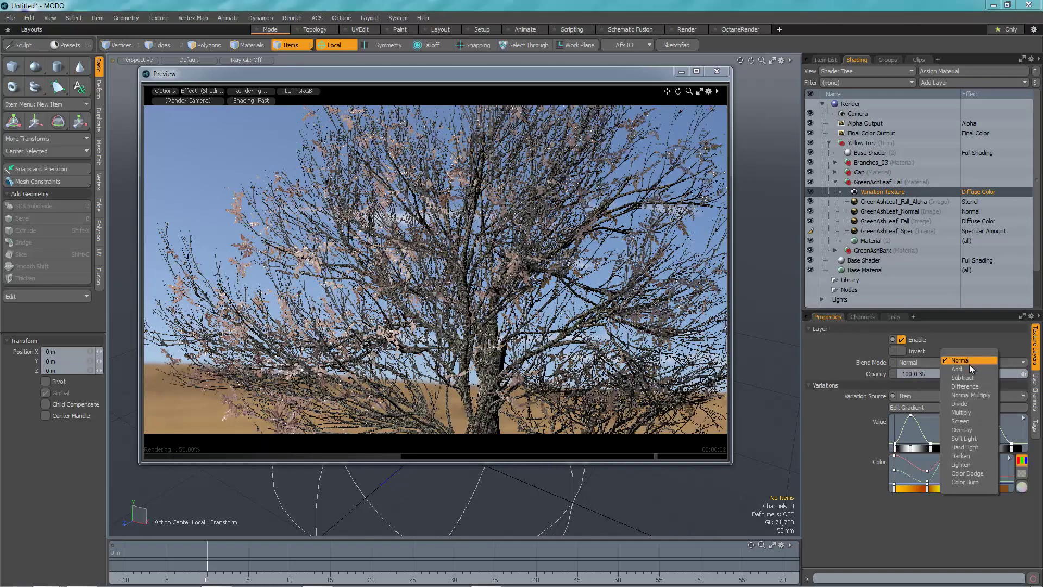
pyautogui.click(921, 395)
pyautogui.click(954, 391)
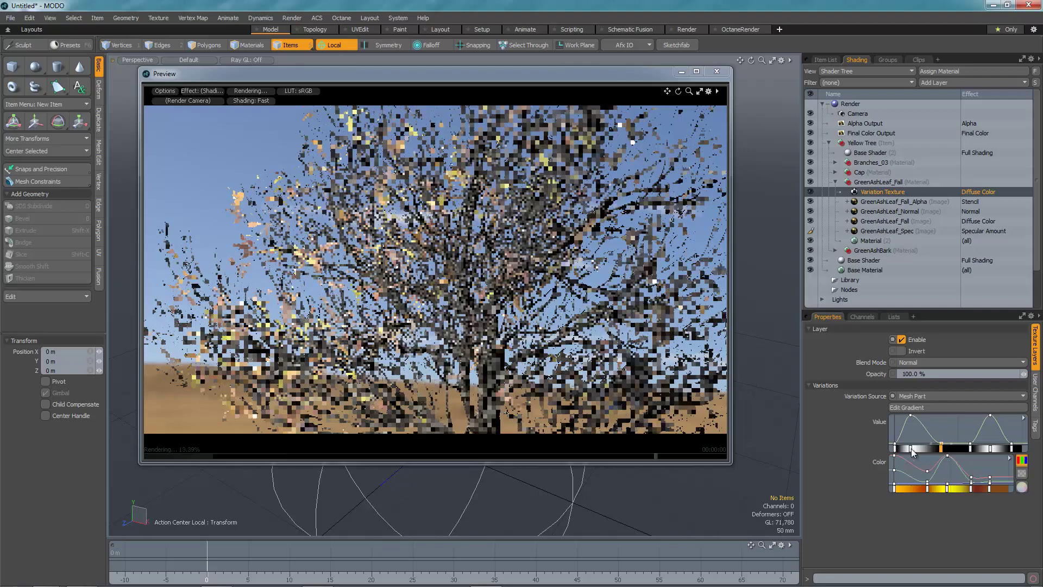
# Shift and narrow the two white peaks of the Value gradient, and move the Color gradient's last key to 100%.
pyautogui.moveTo(931, 450); pyautogui.dragTo(912, 450)
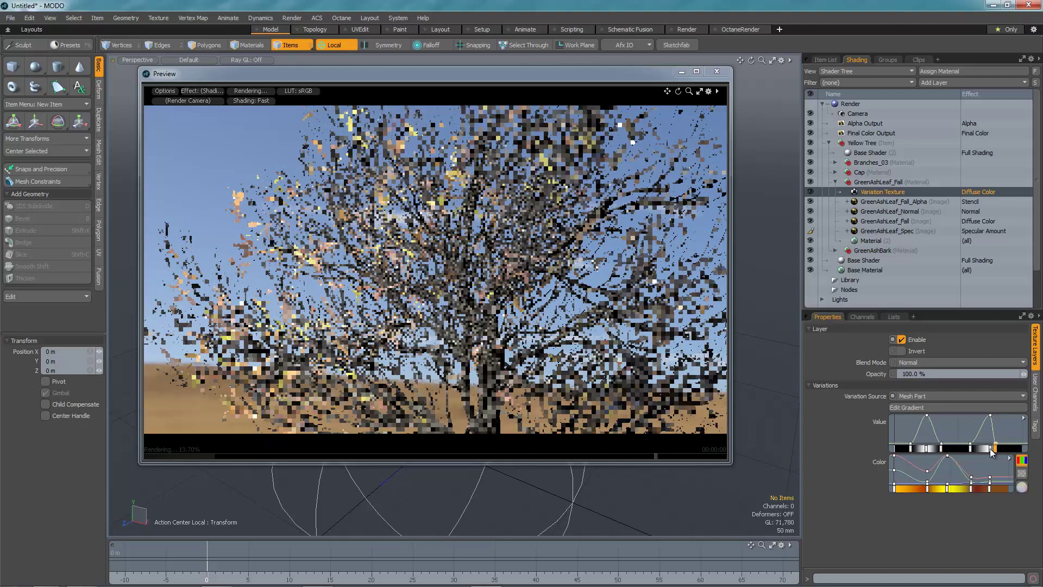
pyautogui.moveTo(990, 449); pyautogui.dragTo(984, 449)
pyautogui.moveTo(989, 488)
pyautogui.mouseDown()
pyautogui.moveTo(1012, 485)
pyautogui.moveTo(970, 487)
pyautogui.mouseUp()
# Darken the Color gradient's fourth key to a deeper brown and change its second key to a golden amber.
pyautogui.click(942, 408)
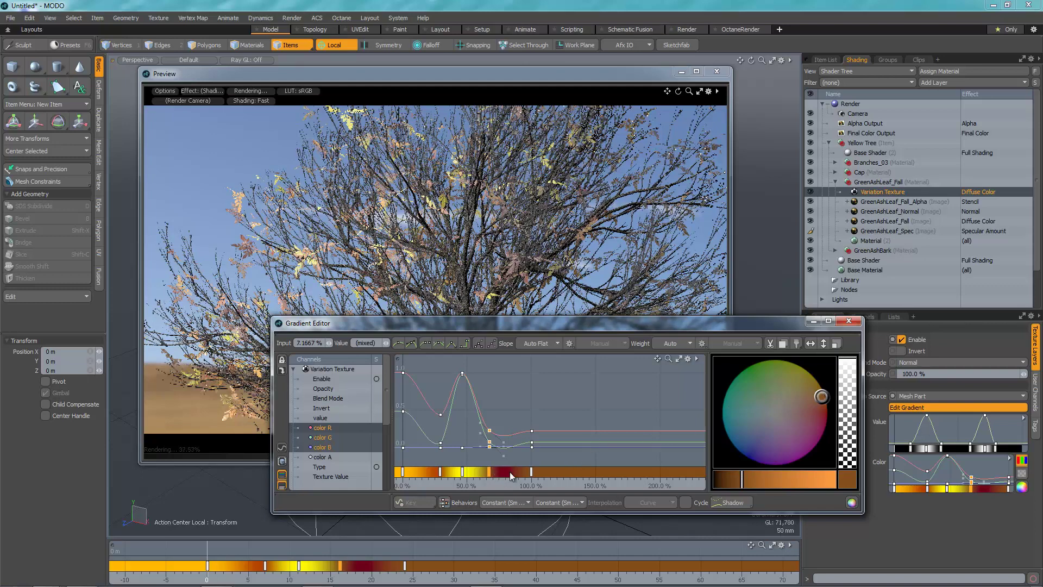
pyautogui.click(531, 471)
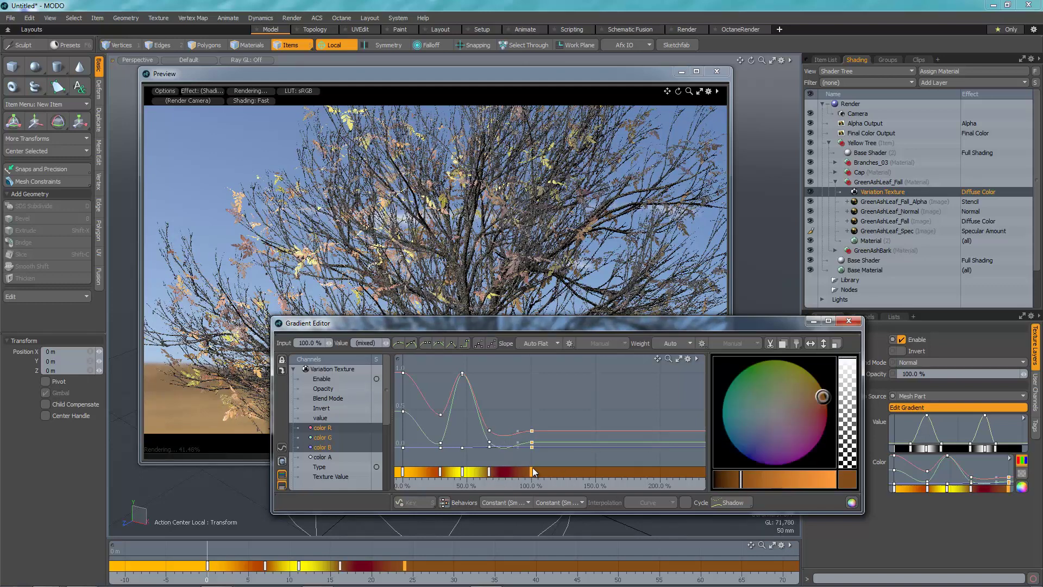
pyautogui.click(489, 471)
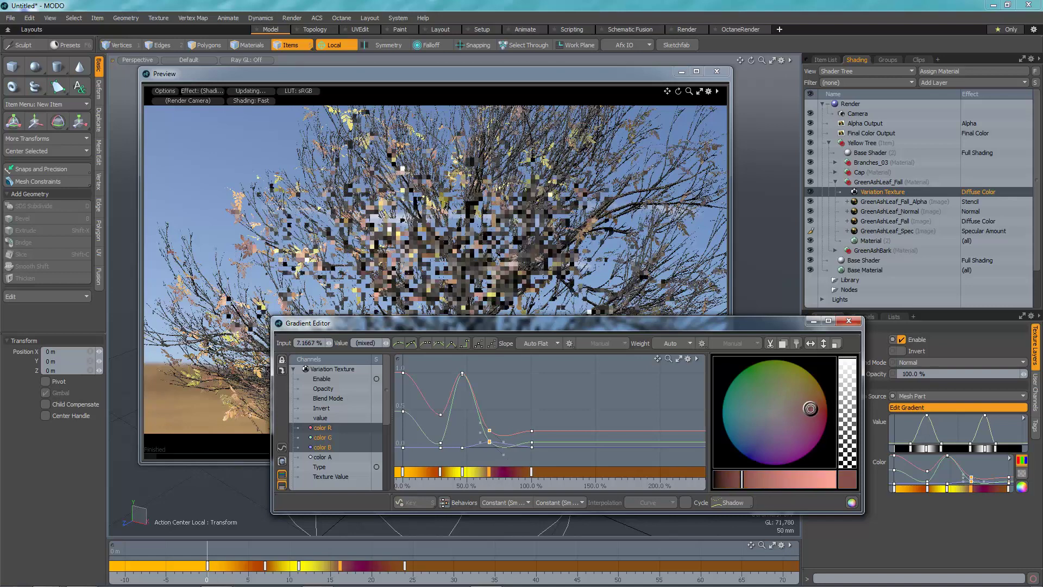
pyautogui.moveTo(742, 480); pyautogui.dragTo(728, 480)
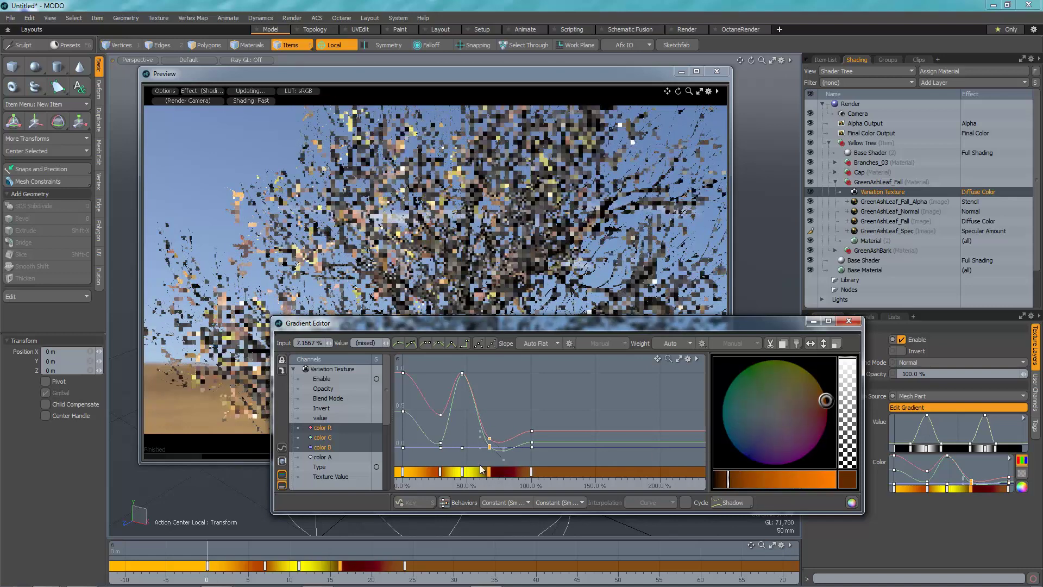
pyautogui.click(444, 473)
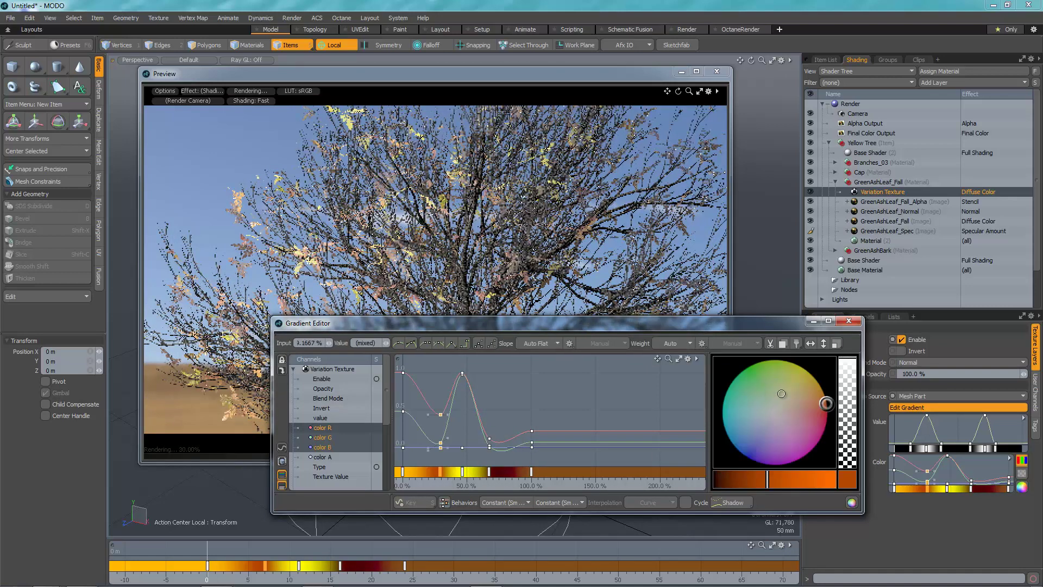
pyautogui.moveTo(822, 387); pyautogui.dragTo(824, 387)
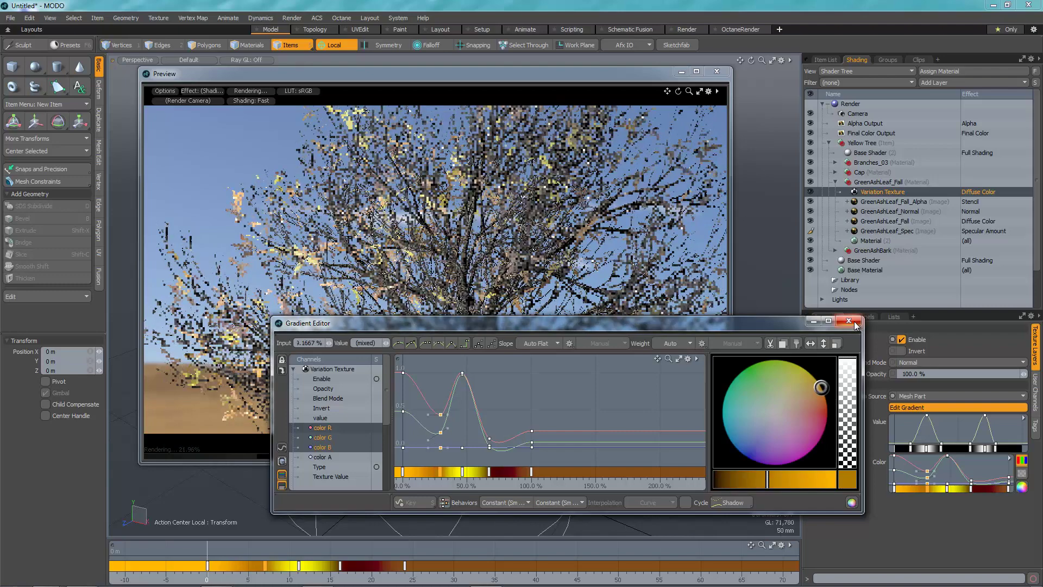
pyautogui.click(850, 321)
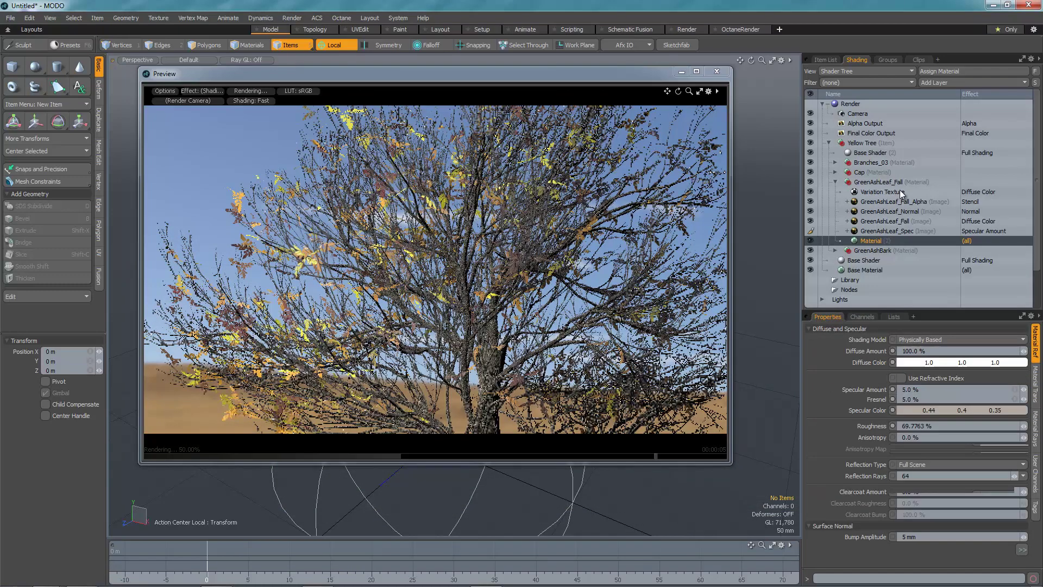
# Set the leaf Variation Texture's blend mode to Overlay and its opacity to 72%.
pyautogui.click(916, 362)
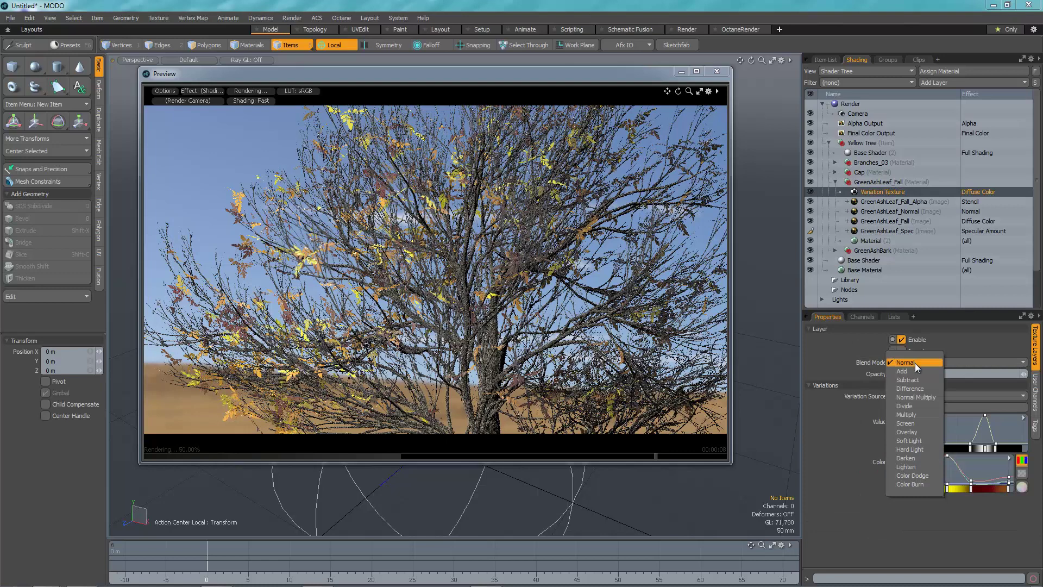
pyautogui.click(919, 432)
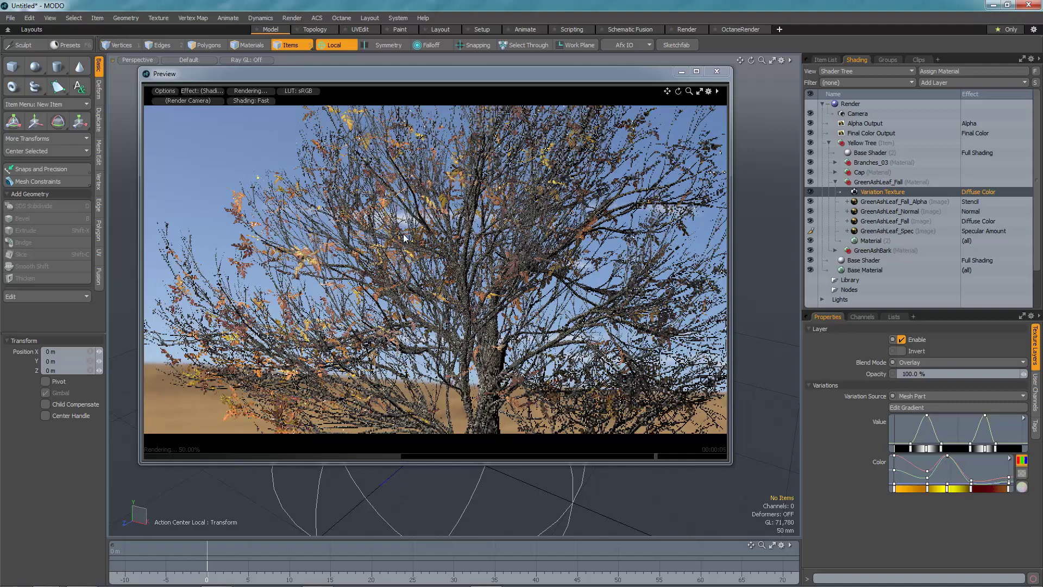
pyautogui.write('72')
pyautogui.press('Return')
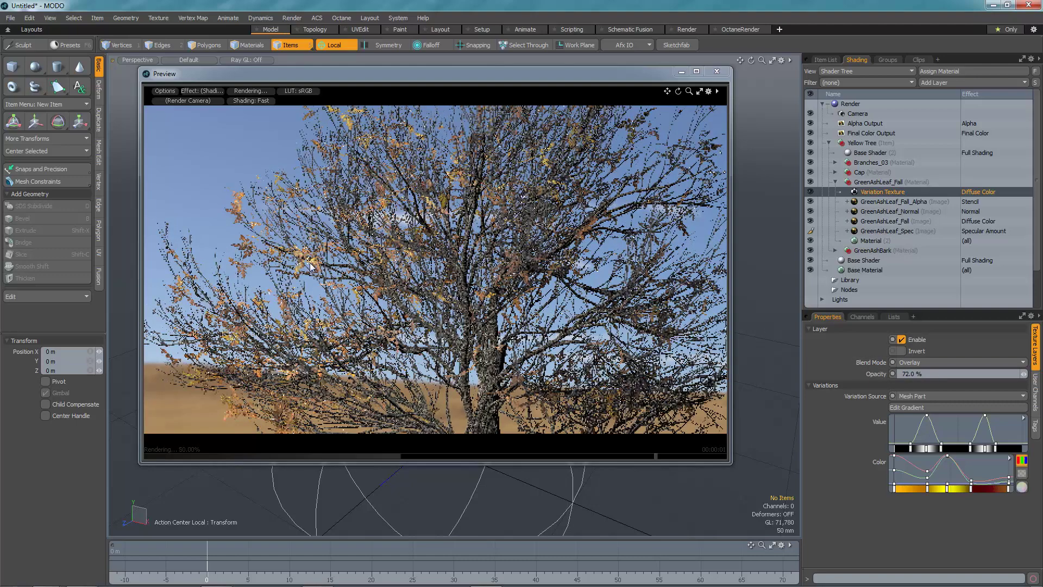
pyautogui.keyDown('ctrl'); pyautogui.keyDown('alt'); pyautogui.moveTo(391, 228); pyautogui.dragTo(493, 269); pyautogui.keyUp('alt'); pyautogui.keyUp('ctrl')
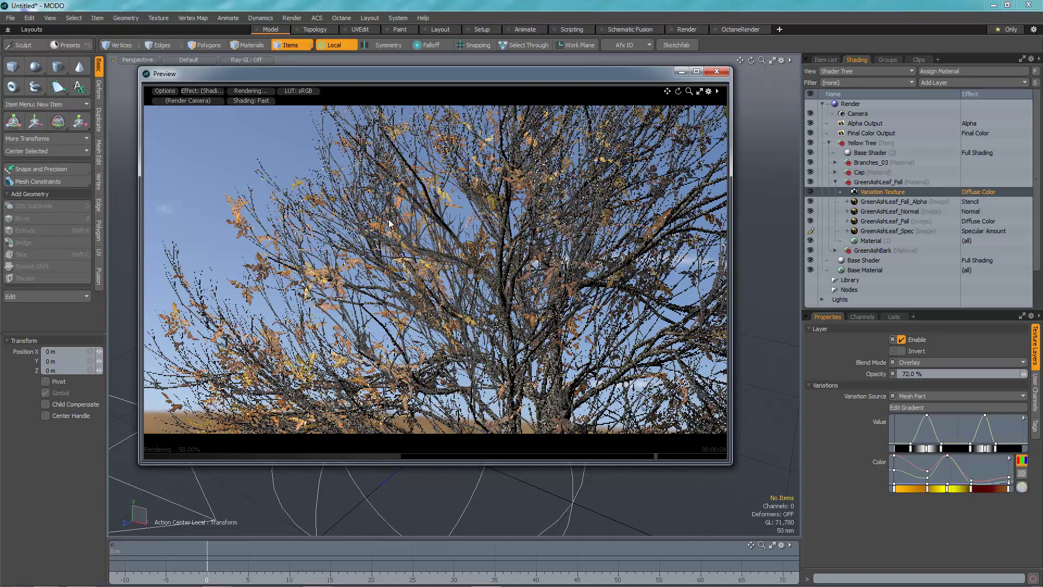
# Set render antialiasing to 8 Samples/Pixel with the Gaussian filter, and enable direct illumination shadows.
pyautogui.click(851, 104)
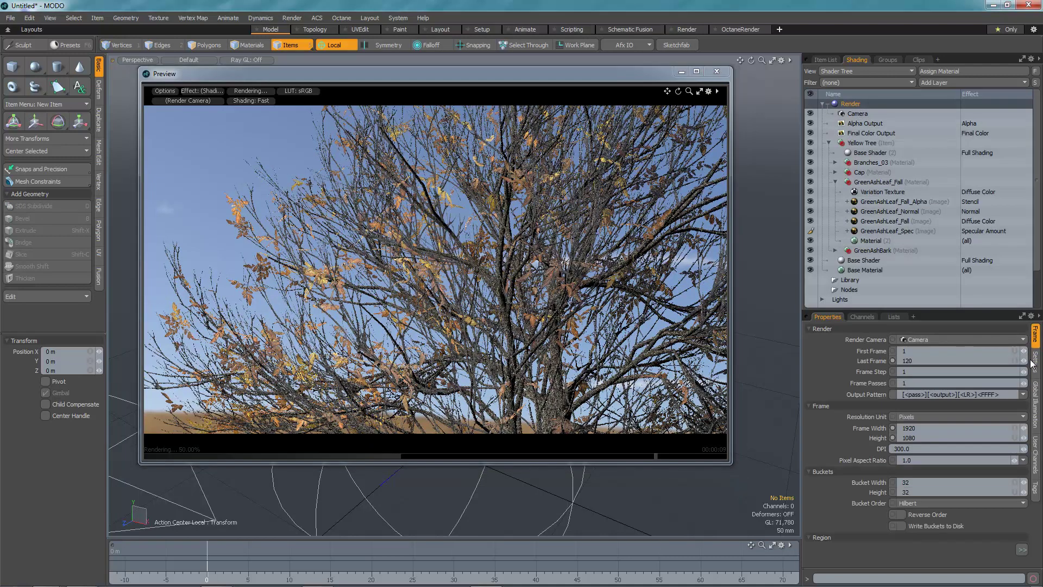
pyautogui.click(1035, 361)
pyautogui.click(940, 339)
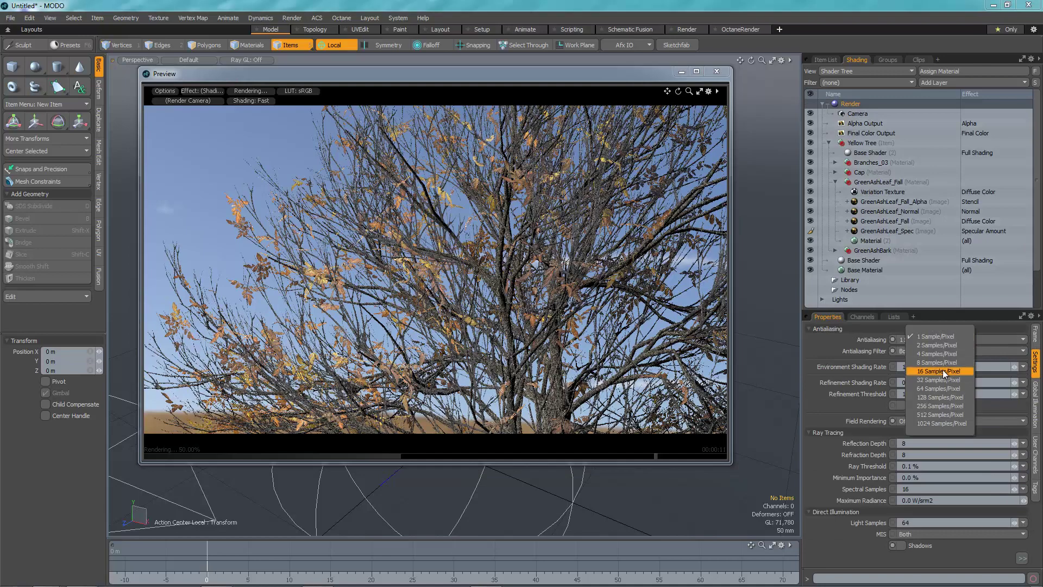
pyautogui.click(946, 362)
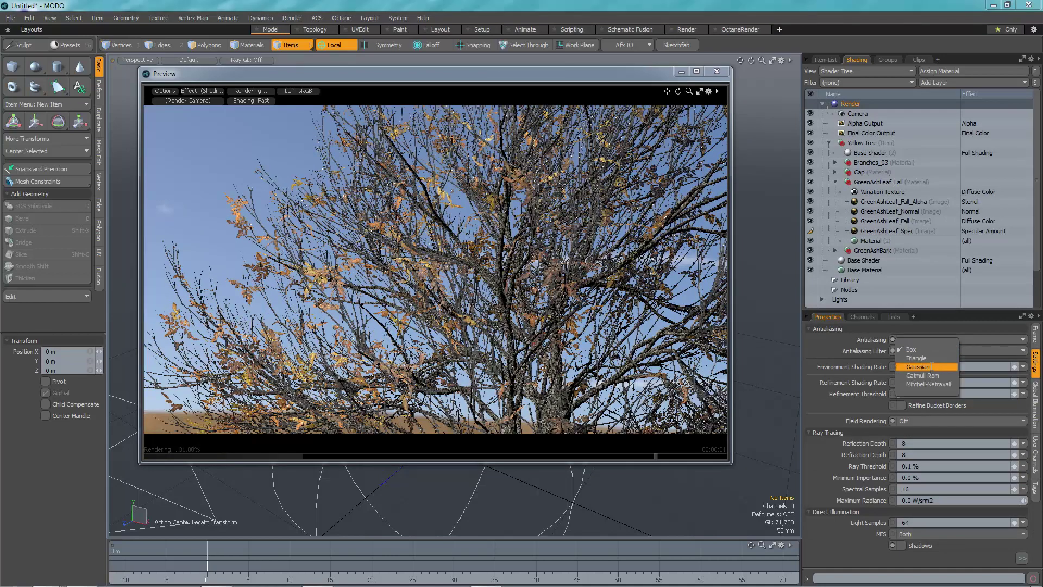
pyautogui.click(902, 545)
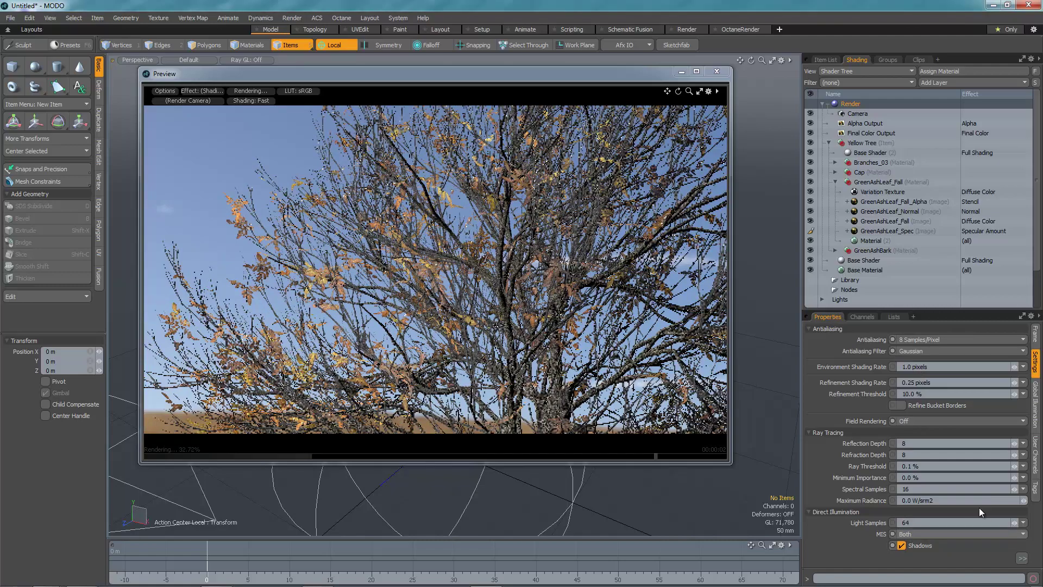
# Check the Indirect Rays presets in the global illumination settings, keeping 64.
pyautogui.click(1036, 399)
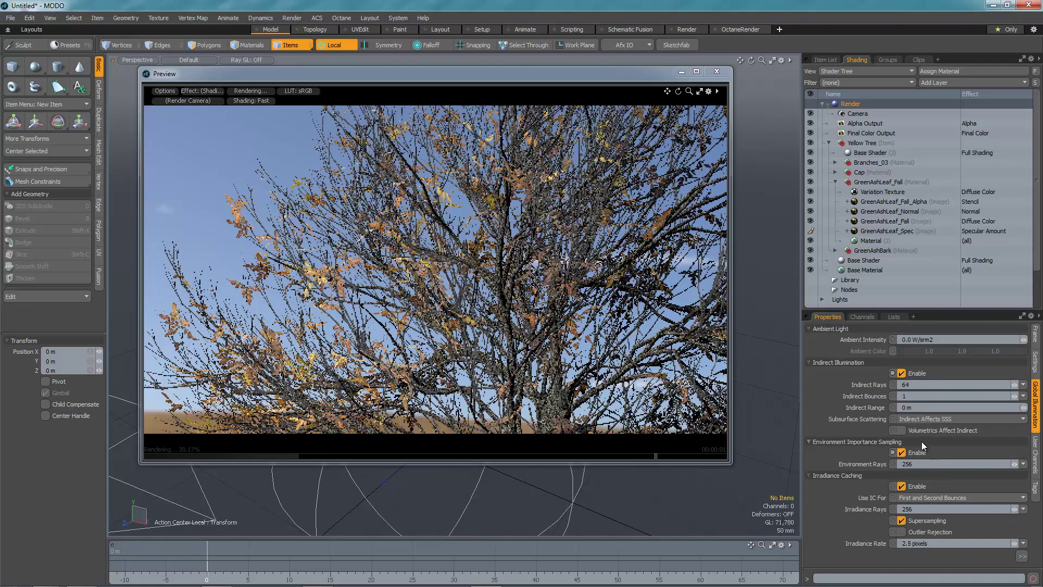
pyautogui.keyDown('alt'); pyautogui.moveTo(421, 187); pyautogui.dragTo(487, 289); pyautogui.keyUp('alt')
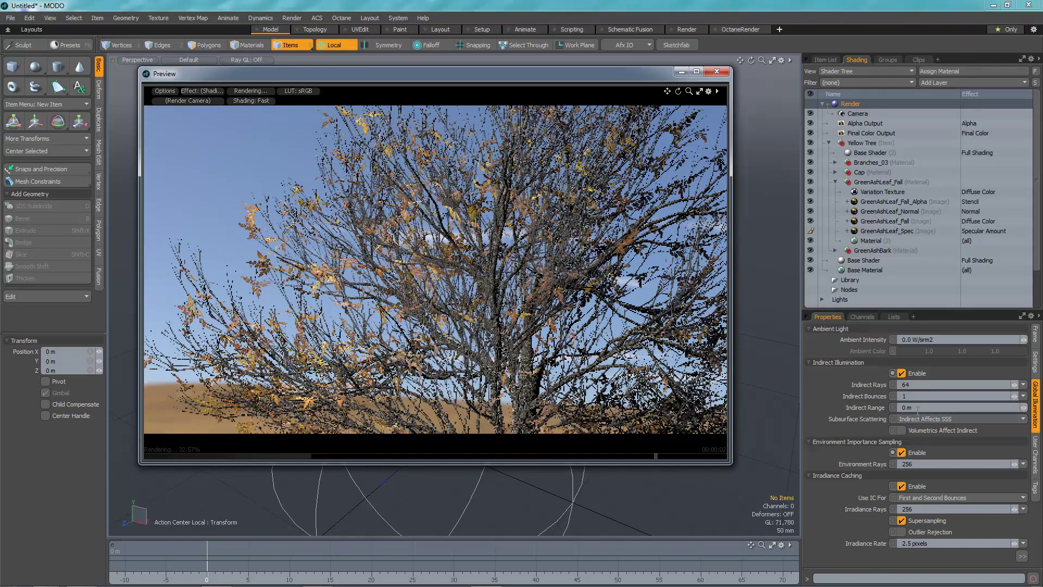
pyautogui.click(1024, 384)
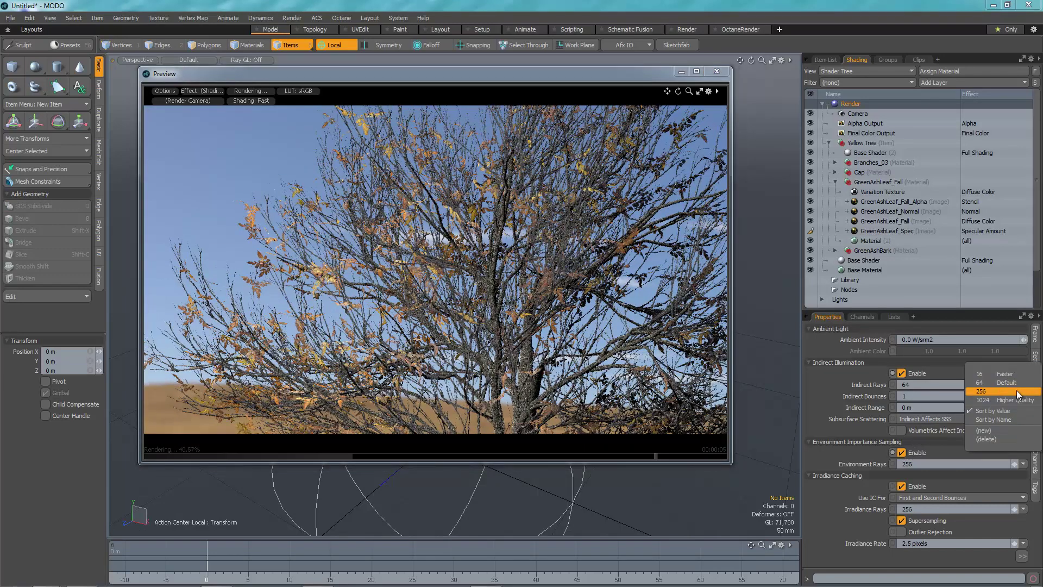
pyautogui.click(1020, 384)
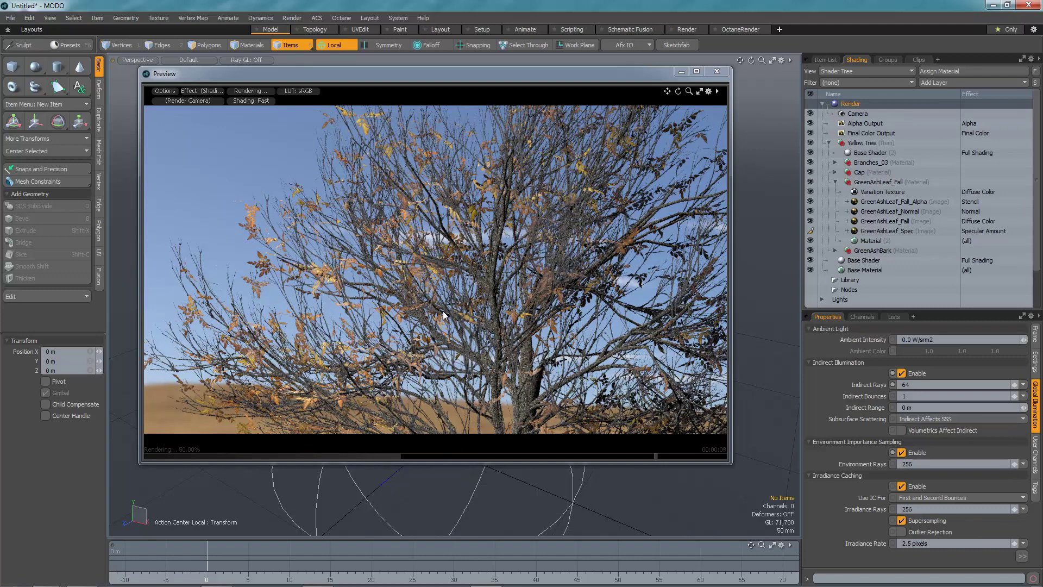
# Try a gamma of 2.2 on the GreenAshLeaf_Fall diffuse image, and settle on 0.32.
pyautogui.click(915, 220)
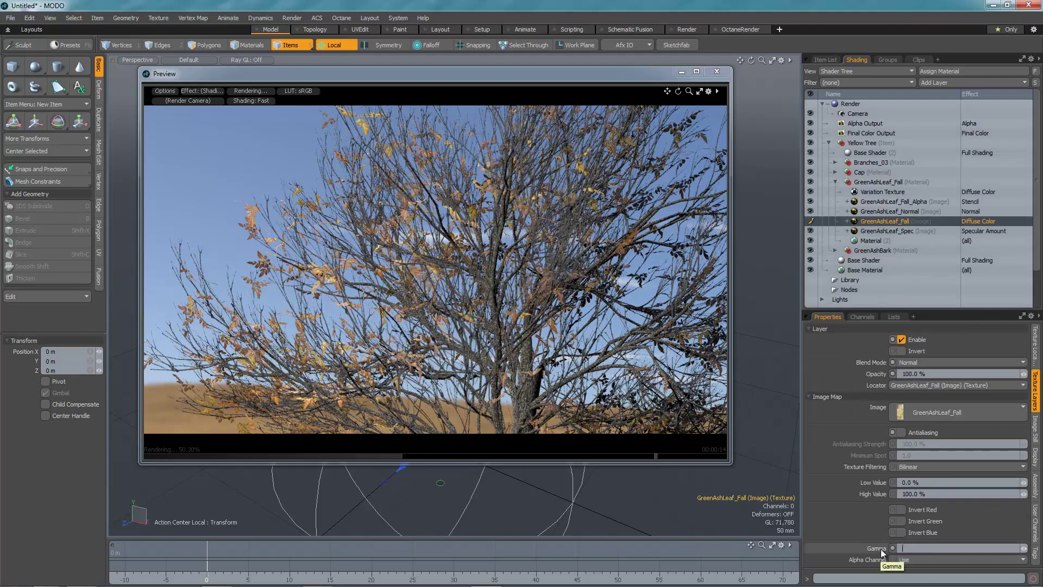
pyautogui.write('2.2')
pyautogui.press('Return')
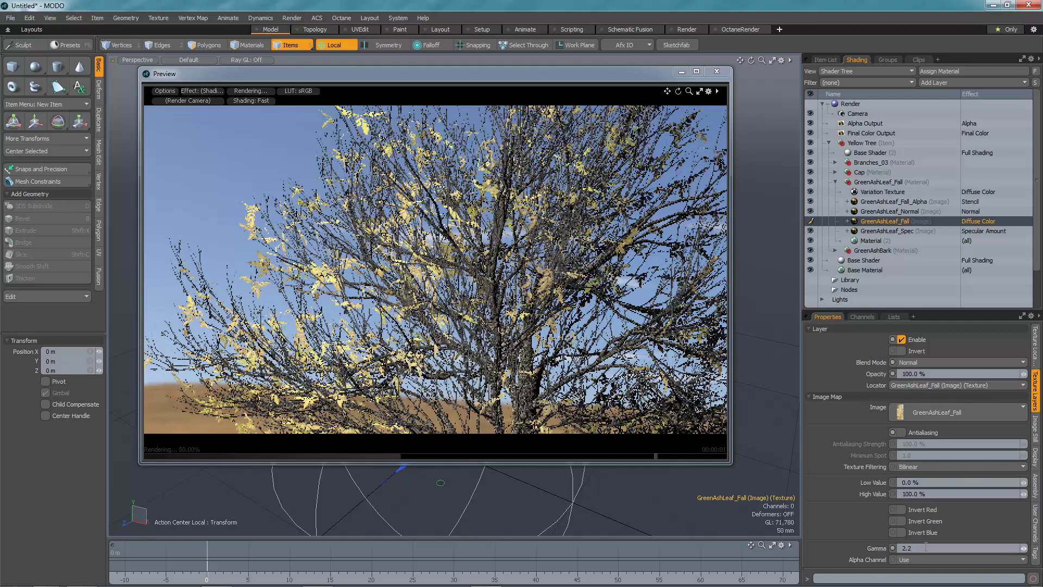
pyautogui.write('0.32')
pyautogui.press('Return')
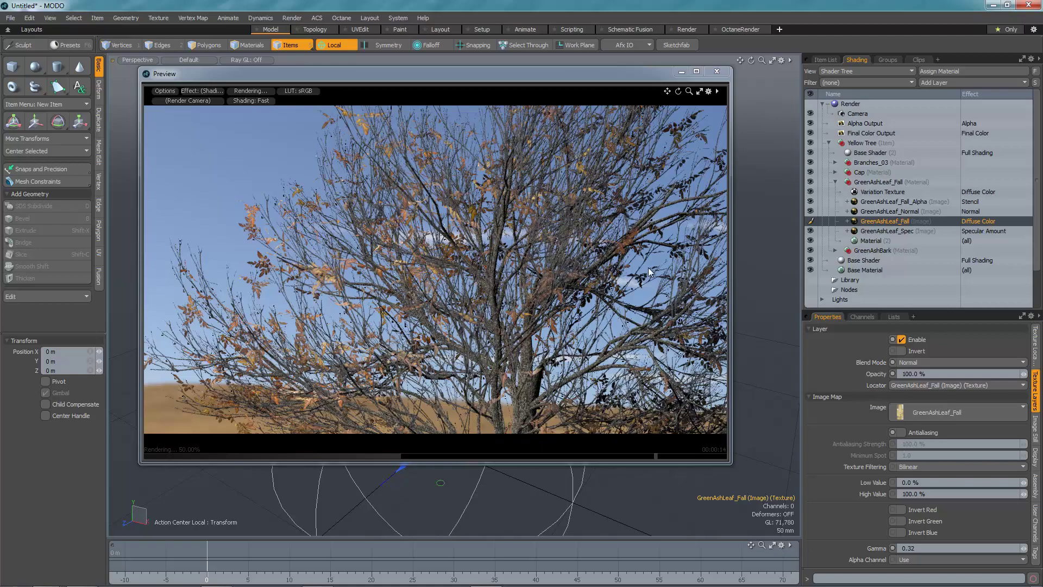
# Turn on global illumination and shadows for the render preview.
pyautogui.keyDown('alt'); pyautogui.moveTo(450, 267); pyautogui.dragTo(414, 269); pyautogui.keyUp('alt')
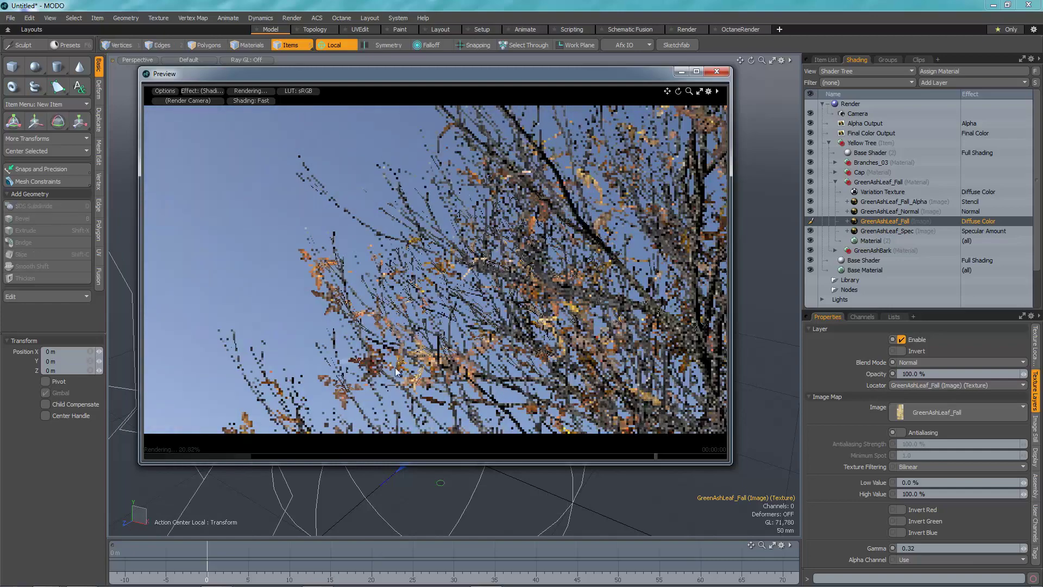
pyautogui.click(165, 91)
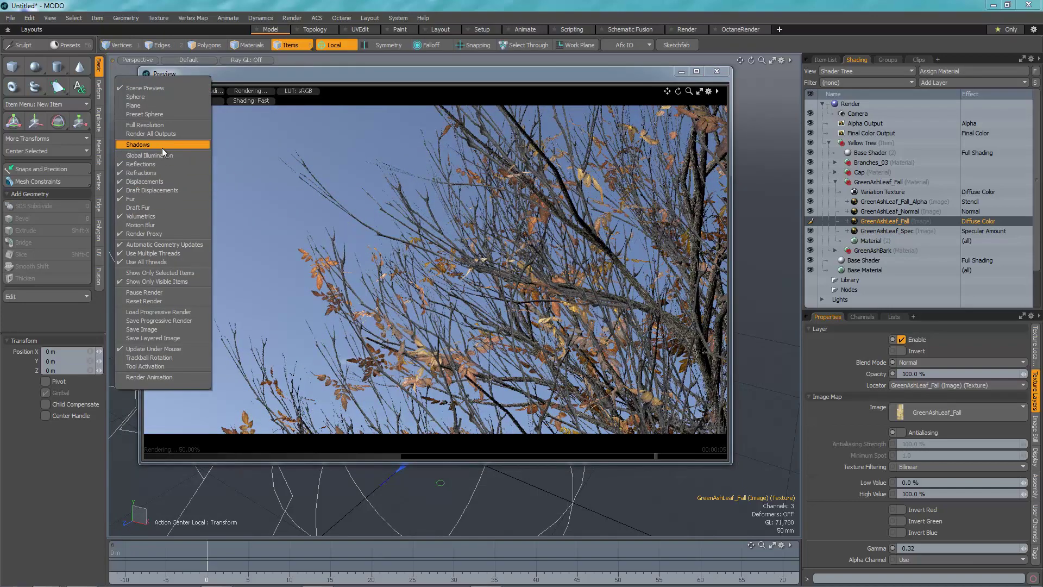
pyautogui.click(161, 155)
pyautogui.click(158, 92)
pyautogui.click(153, 150)
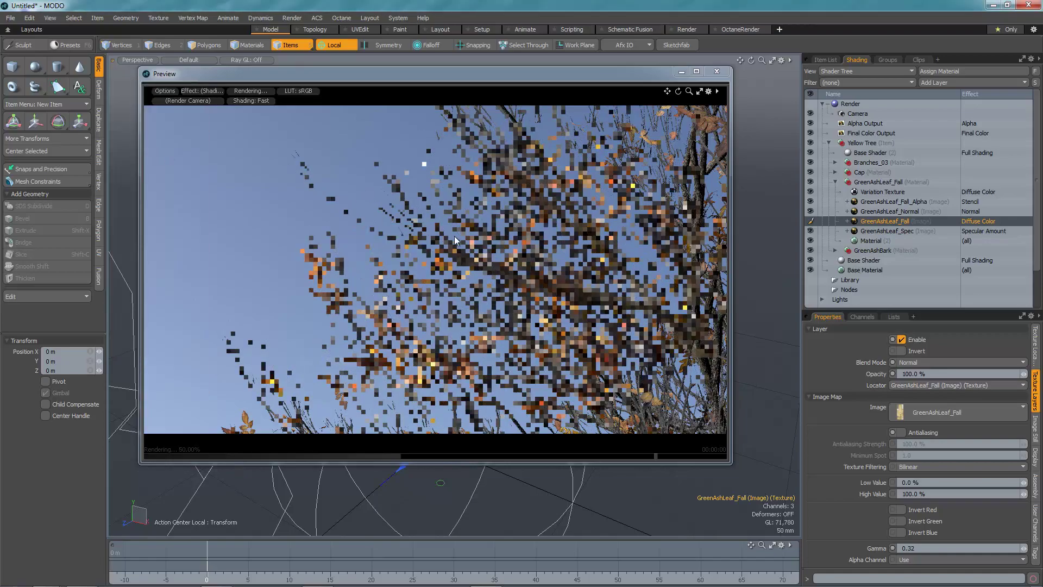
# Set the Directional Light's Radiant Exitance to 5 W/srm2.
pyautogui.keyDown('alt'); pyautogui.moveTo(388, 247); pyautogui.dragTo(419, 346); pyautogui.keyUp('alt')
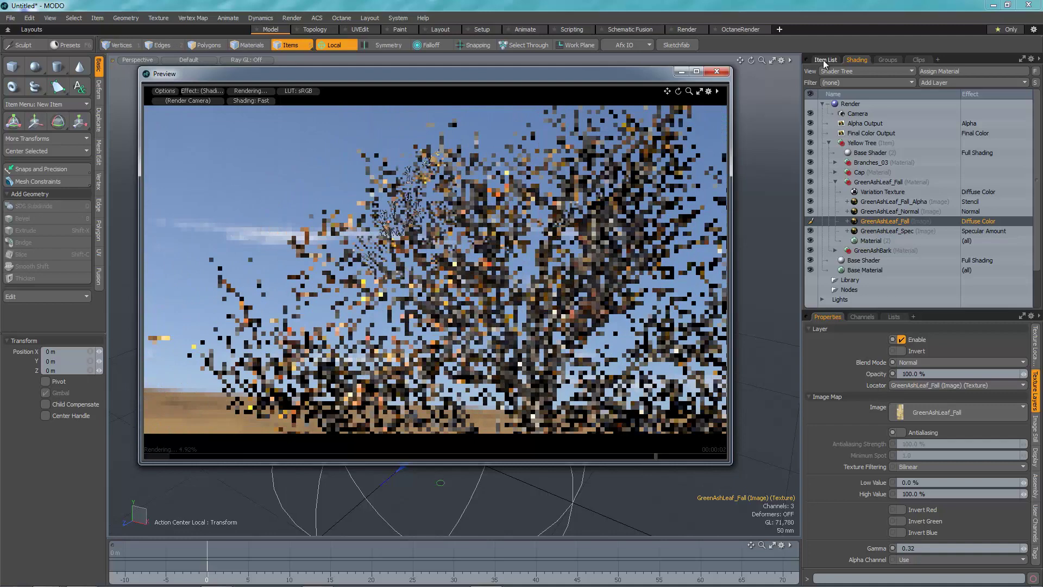
pyautogui.click(824, 60)
pyautogui.click(888, 154)
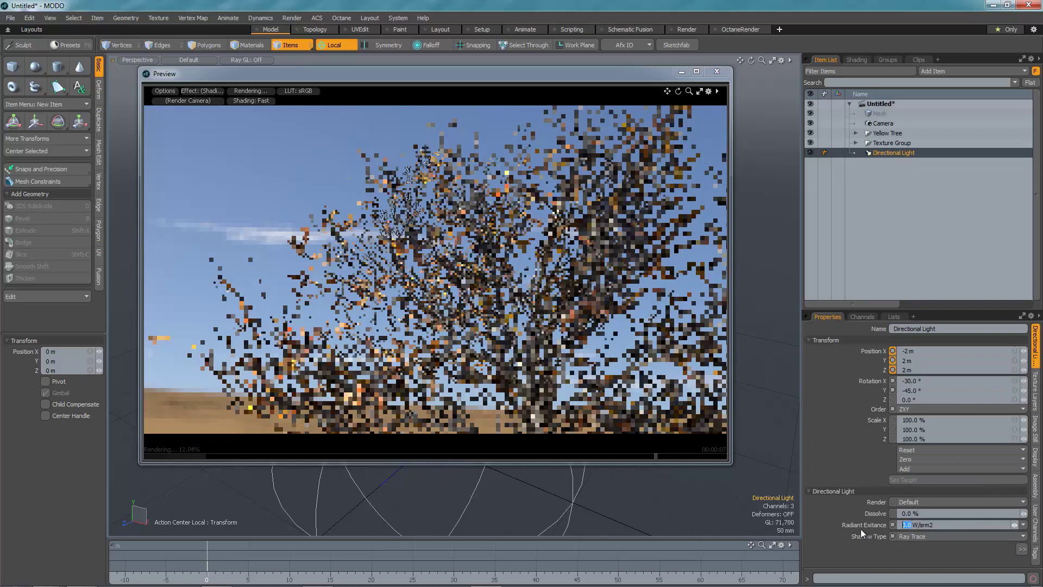
pyautogui.write('5')
pyautogui.press('Return')
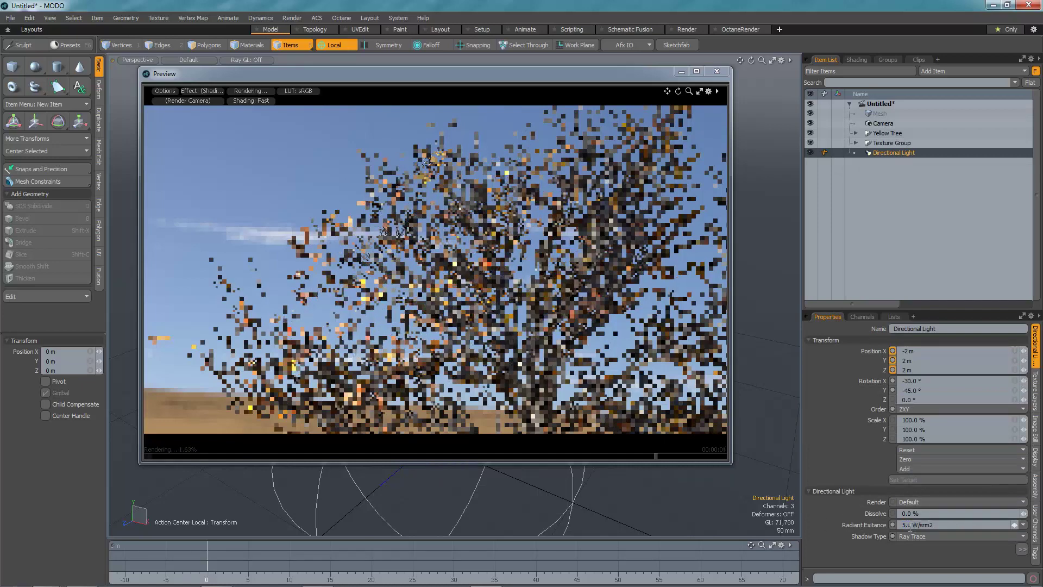
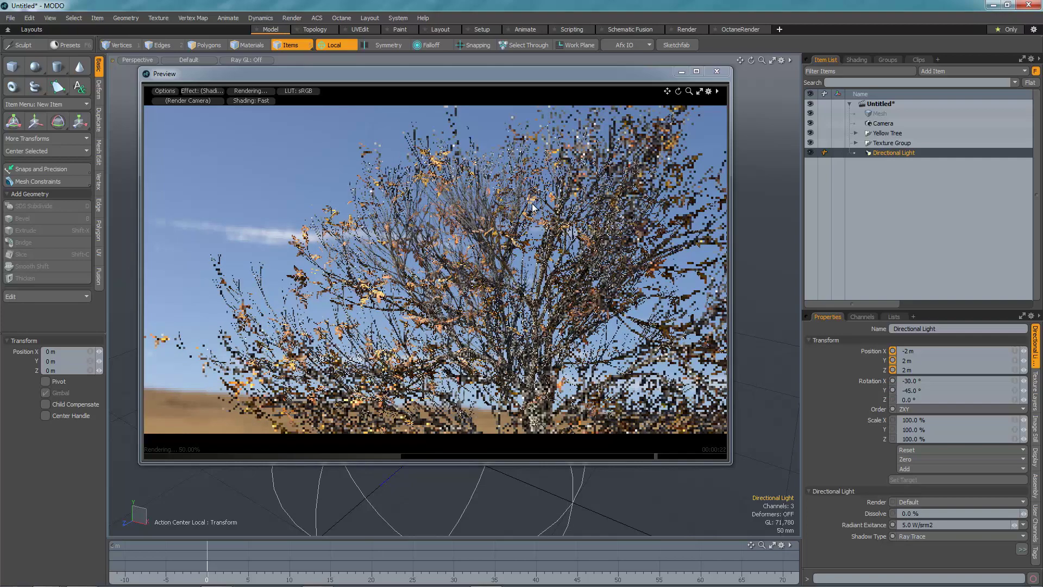
# Check the preview Bucket Order and Use Secondary Irradiance Cache options in Preferences, keeping Semi-Random and Always.
pyautogui.keyDown('alt'); pyautogui.moveTo(536, 248); pyautogui.dragTo(506, 250); pyautogui.keyUp('alt')
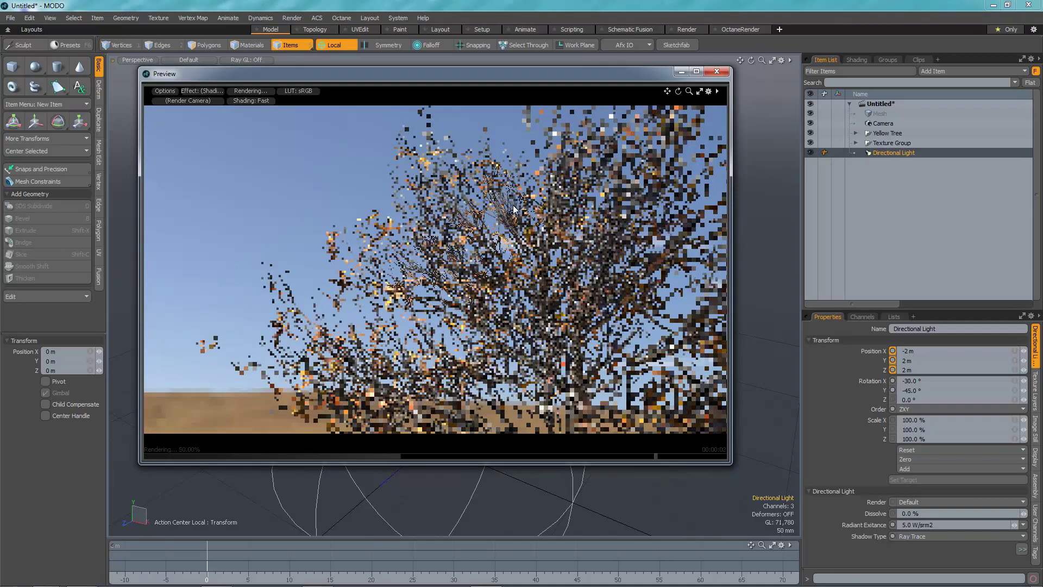
pyautogui.click(254, 99)
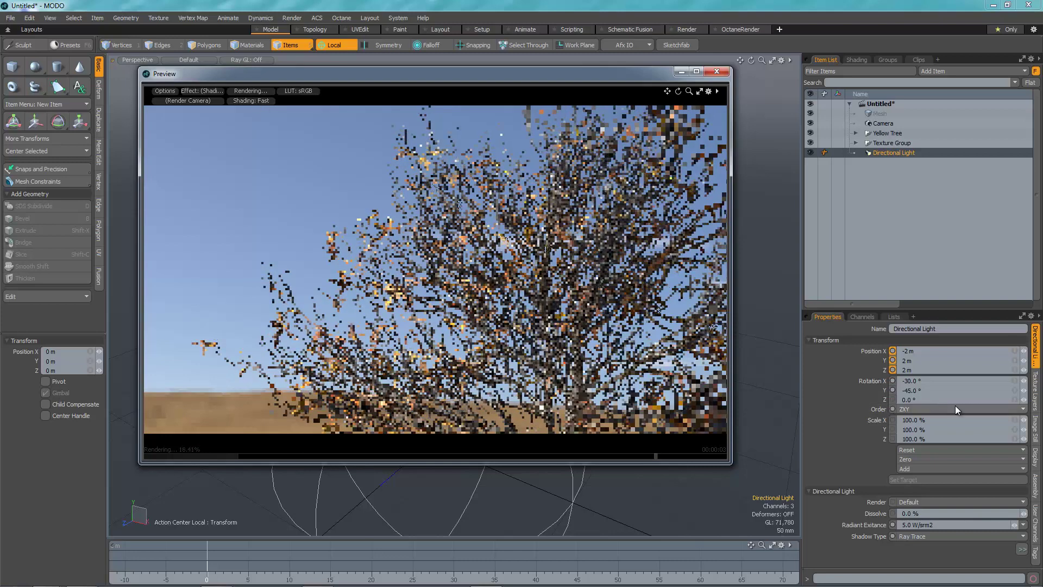
pyautogui.click(400, 19)
pyautogui.click(406, 28)
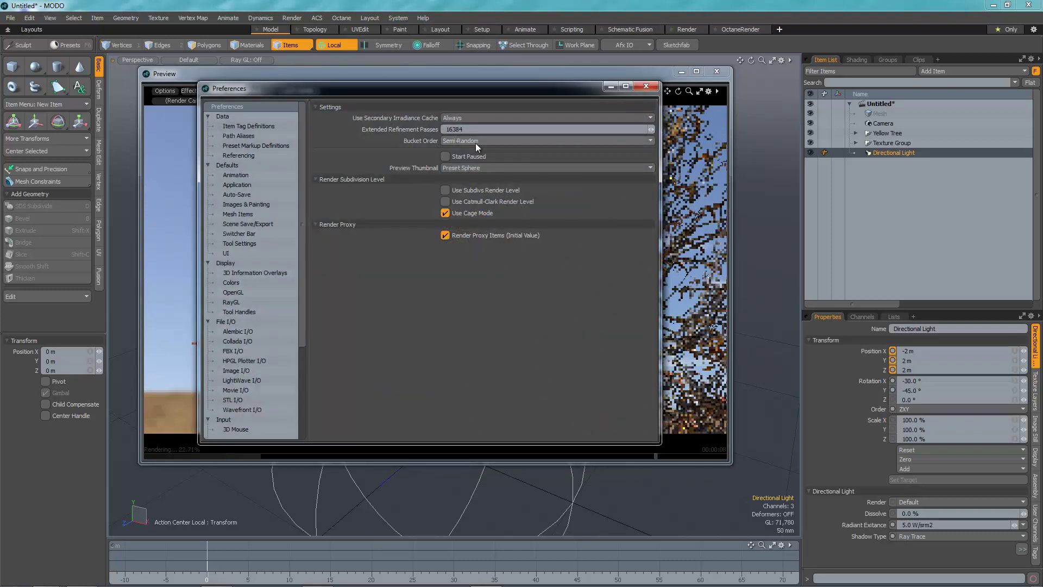
pyautogui.click(464, 141)
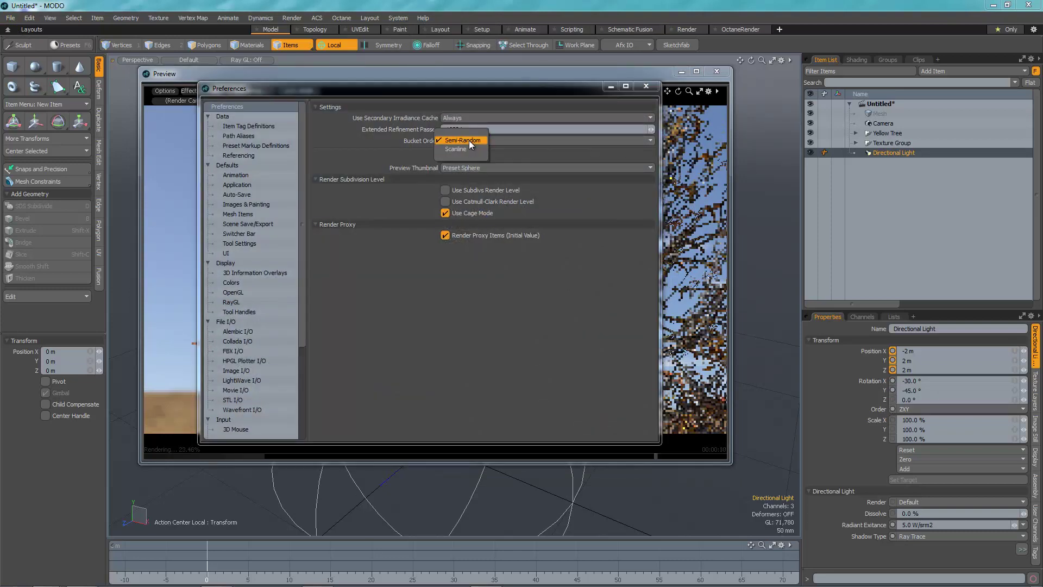
pyautogui.click(468, 140)
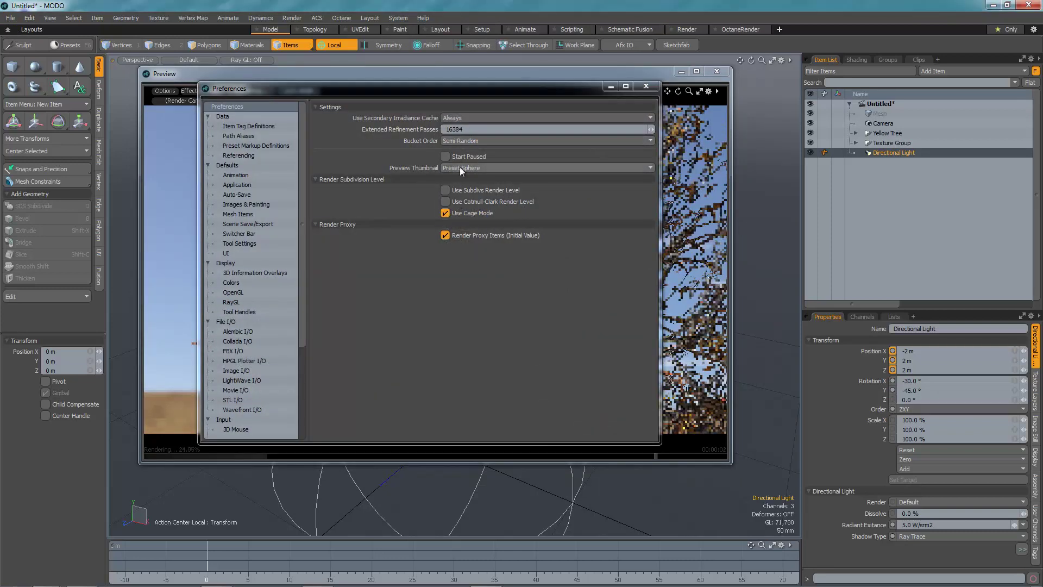
pyautogui.click(502, 121)
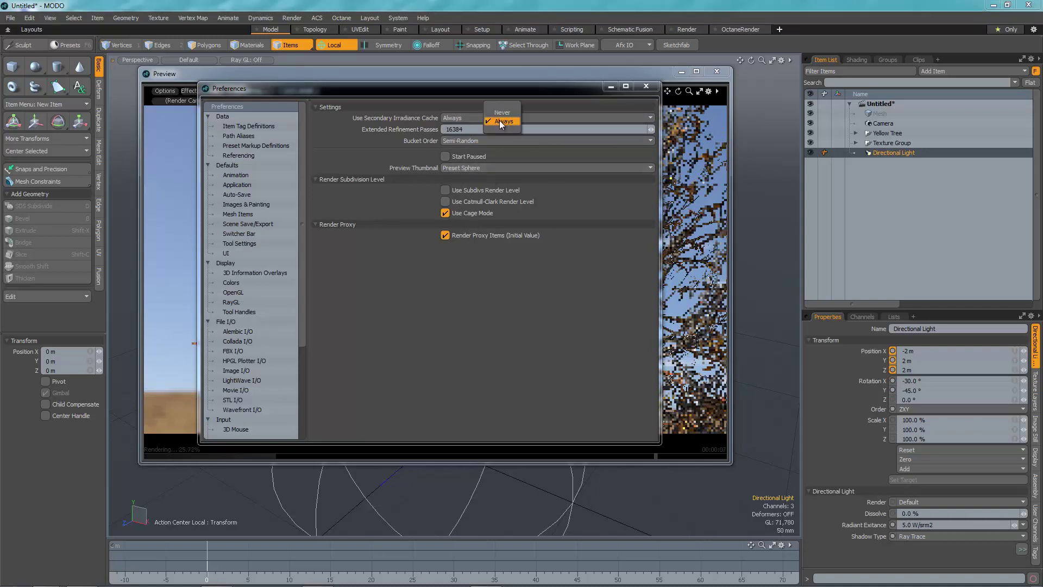
pyautogui.click(500, 120)
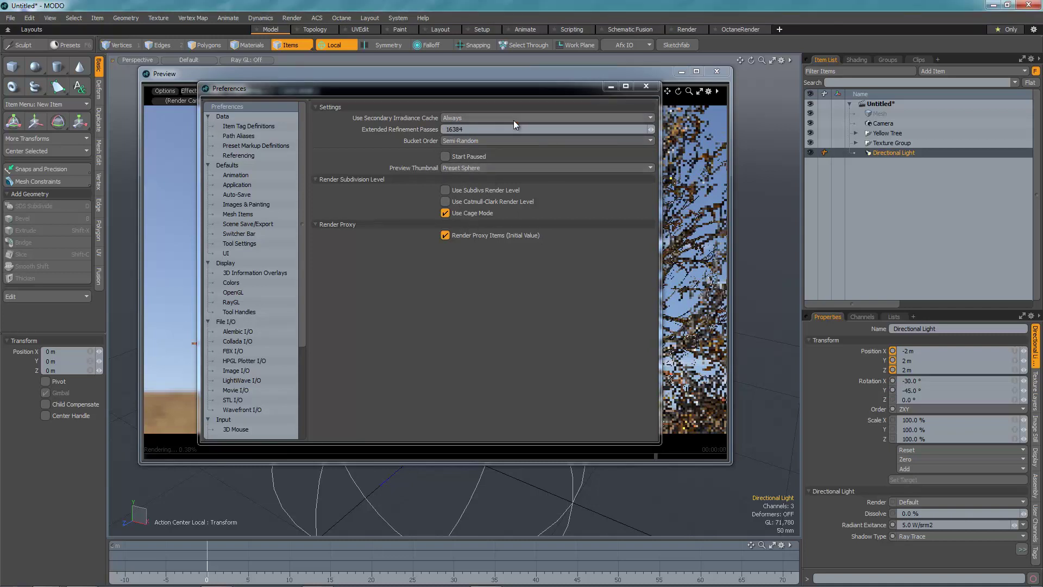
pyautogui.click(645, 87)
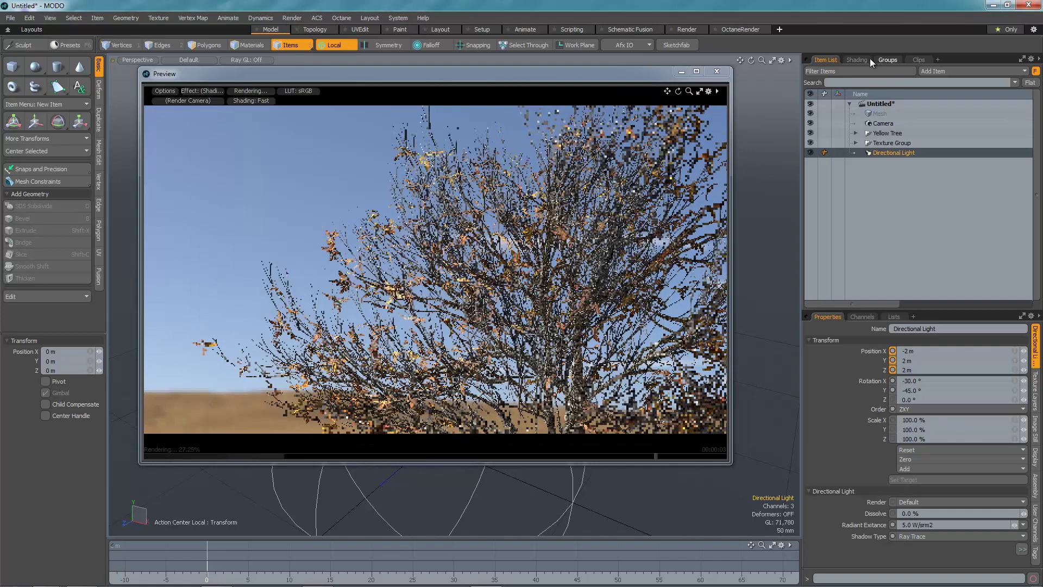
# Check the Bucket Order options in the Render item's frame settings, keeping Hilbert.
pyautogui.click(857, 60)
pyautogui.click(850, 103)
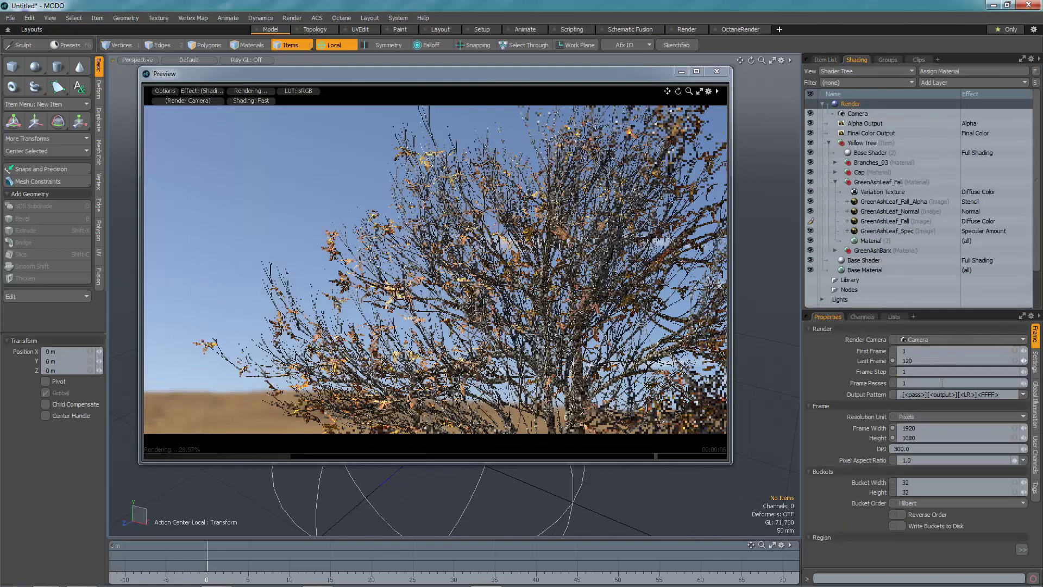
pyautogui.click(963, 504)
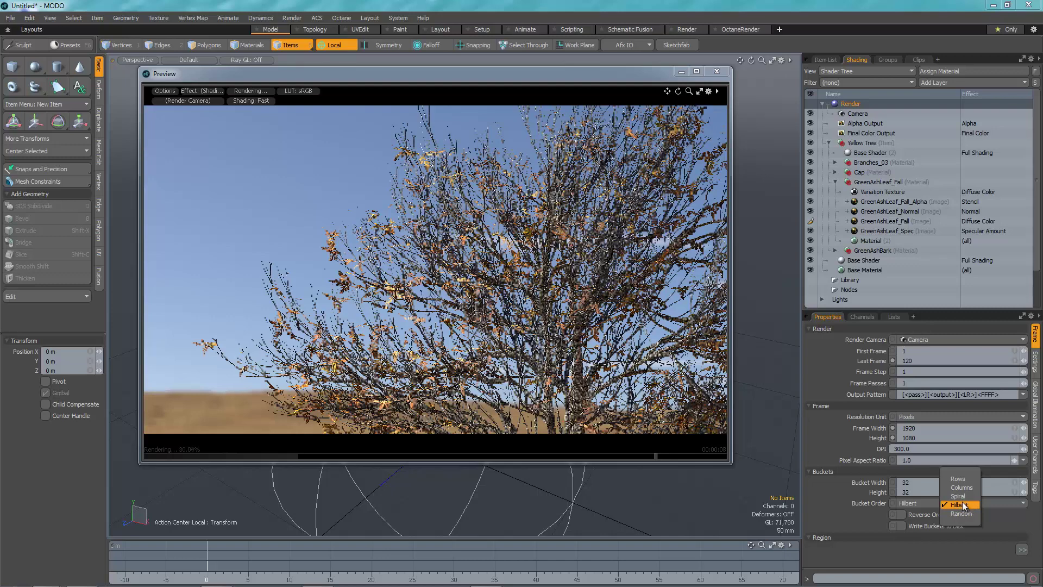
pyautogui.click(963, 505)
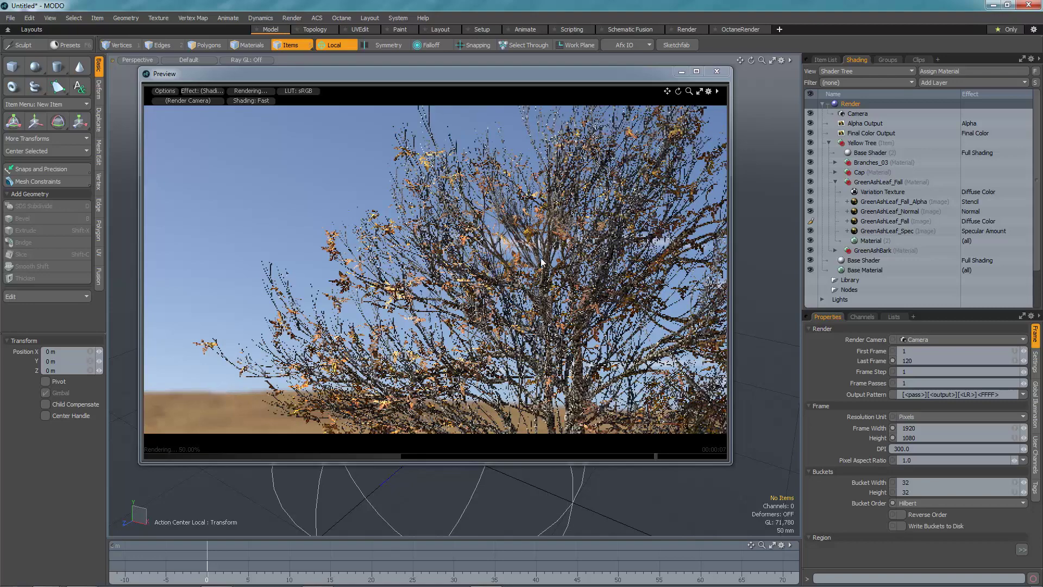
# Render the current view of the tree and examine its leaves and branches at 200% zoom.
pyautogui.keyDown('shift'); pyautogui.scroll(1, 541, 259); pyautogui.keyUp('shift')
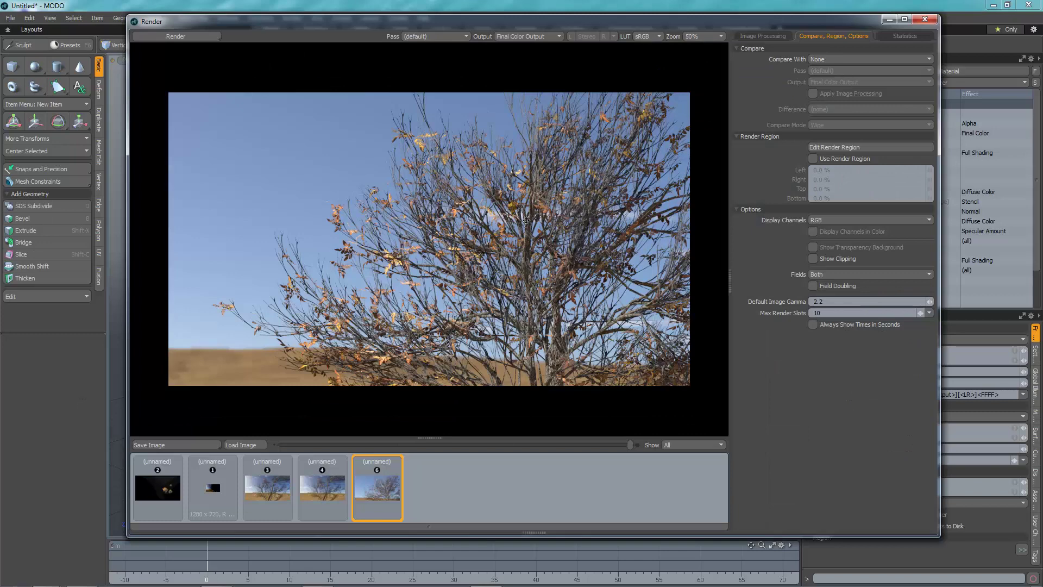
pyautogui.scroll(2, 526, 220)
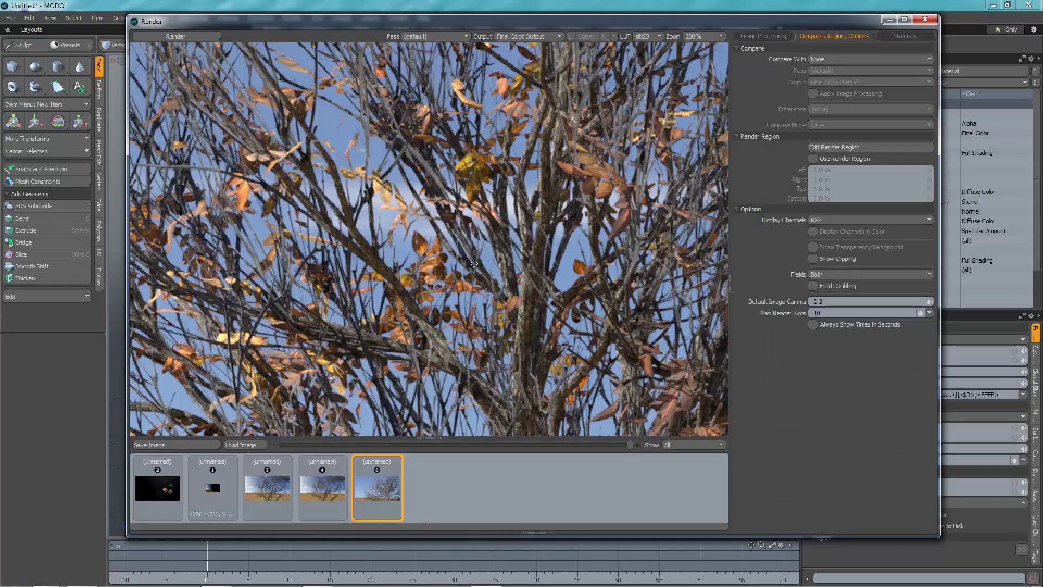
# Set up a "B" Slot comparison of the render in slot 3 against the render in slot 4.
pyautogui.scroll(-2, 474, 263)
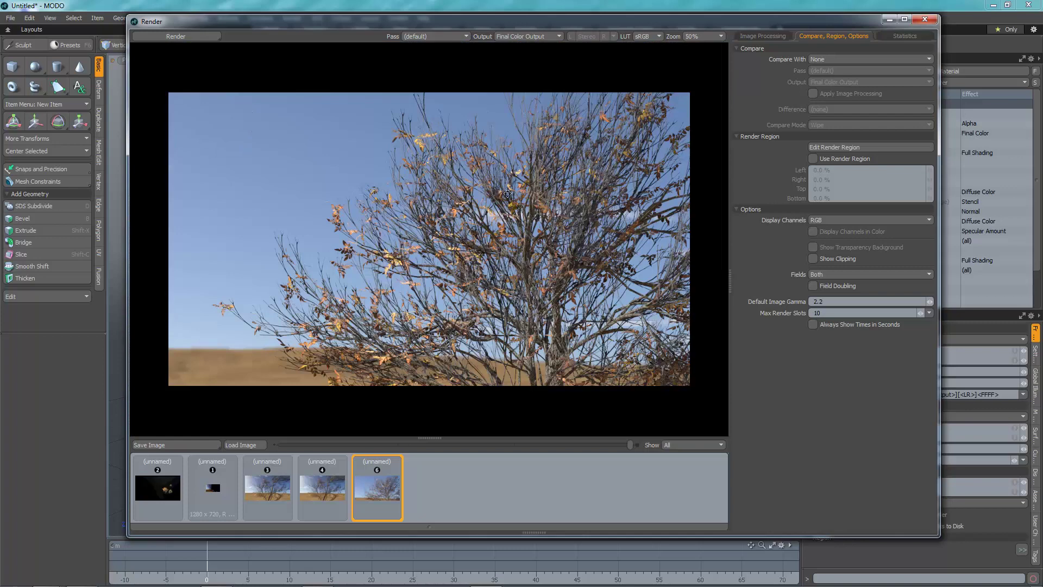
pyautogui.moveTo(329, 501)
pyautogui.click(277, 495)
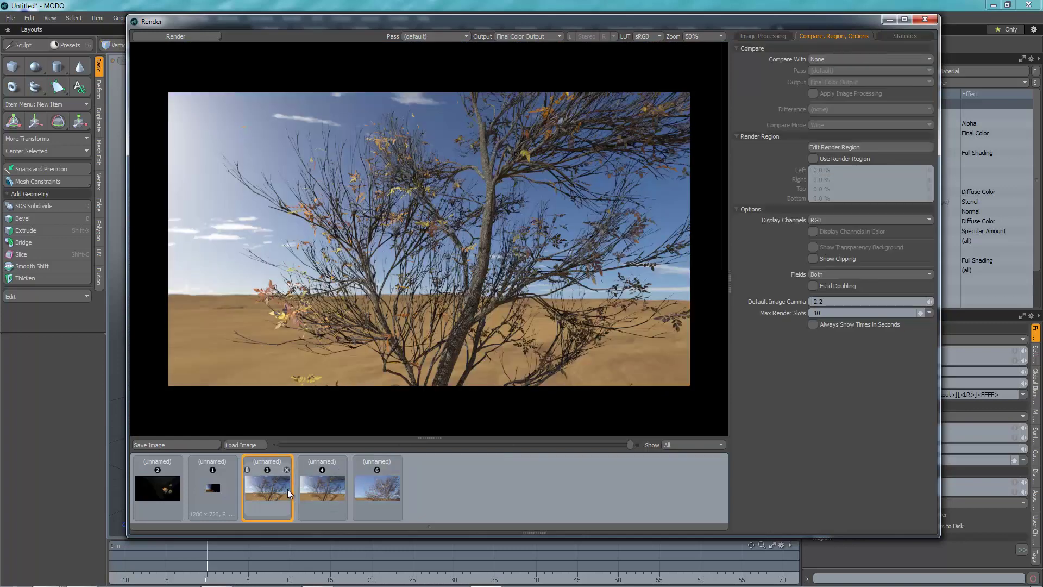
pyautogui.click(847, 59)
pyautogui.click(850, 70)
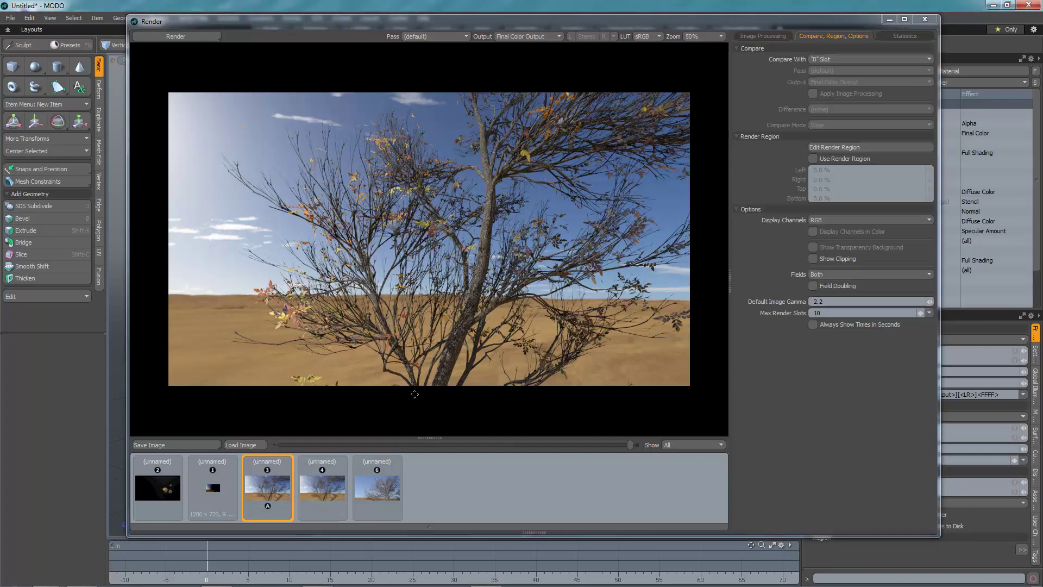
pyautogui.keyDown('ctrl'); pyautogui.click(332, 505); pyautogui.keyUp('ctrl')
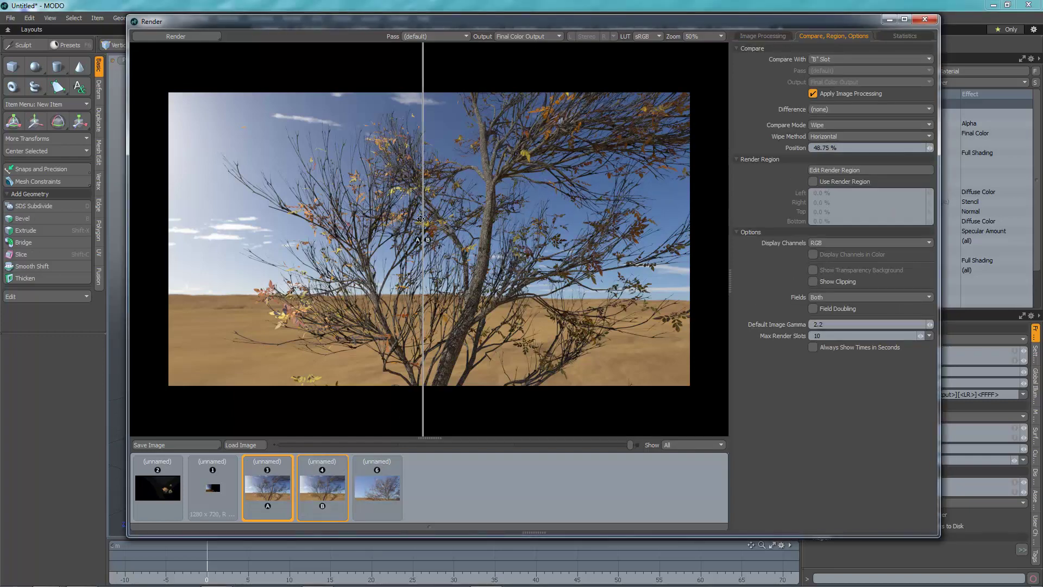
# Compare the two renders by sweeping the horizontal wipe divider across the tree at 200% and 50% zoom.
pyautogui.scroll(2, 448, 218)
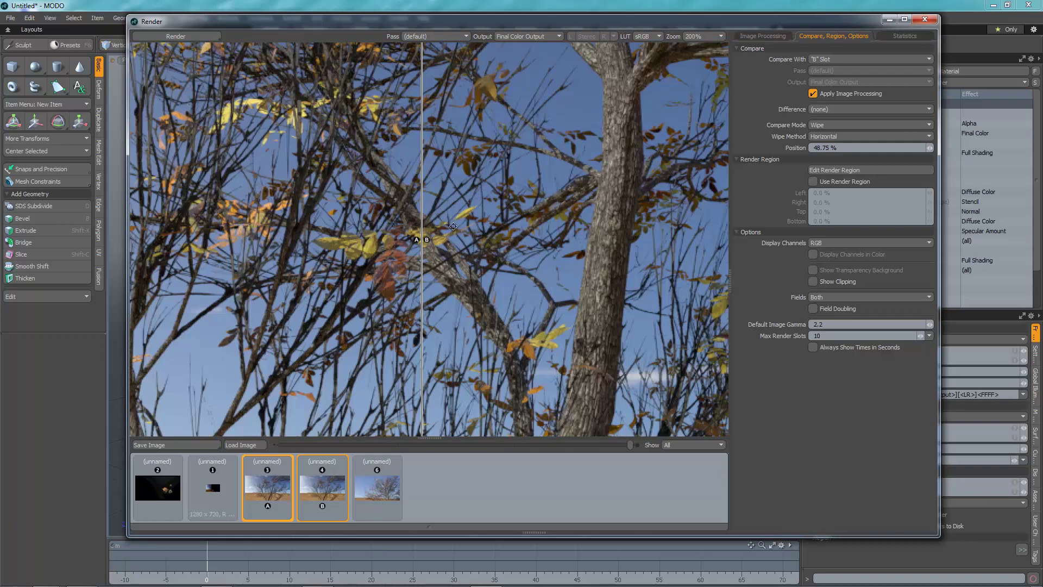
pyautogui.moveTo(422, 213); pyautogui.dragTo(506, 228)
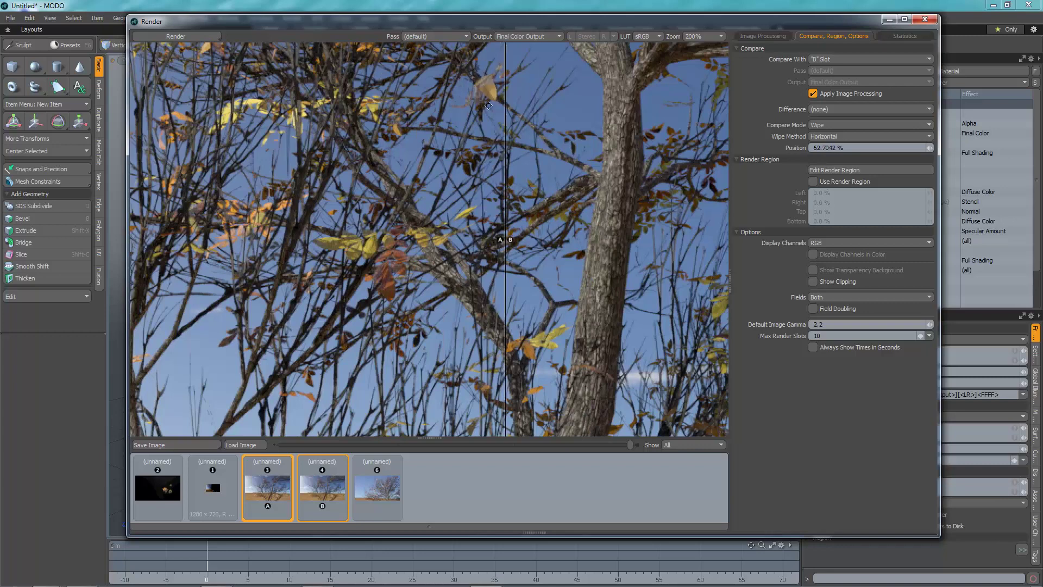
pyautogui.moveTo(492, 108); pyautogui.dragTo(628, 255)
pyautogui.scroll(-3, 424, 236)
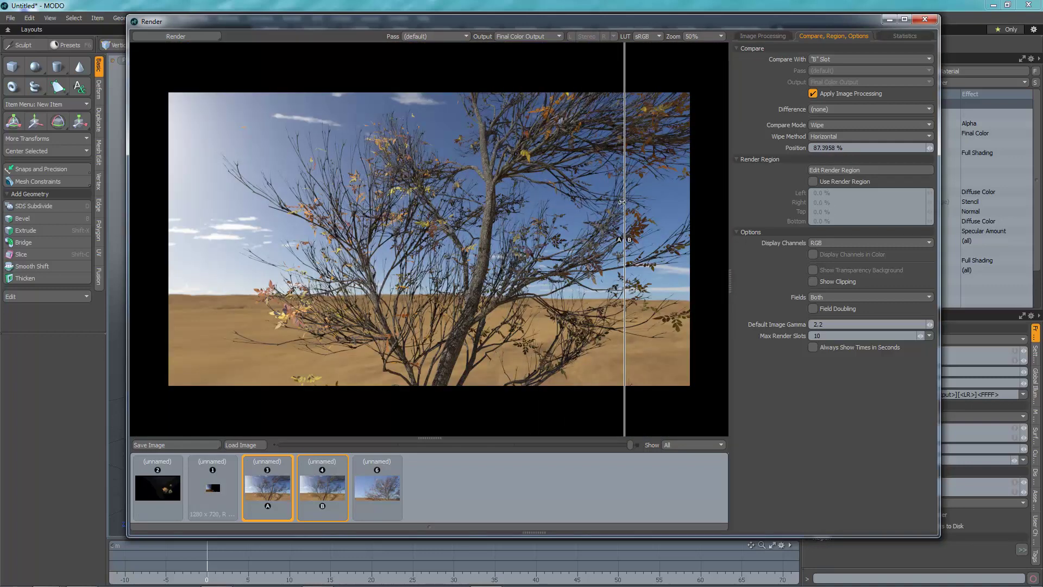
pyautogui.moveTo(622, 202); pyautogui.dragTo(473, 304)
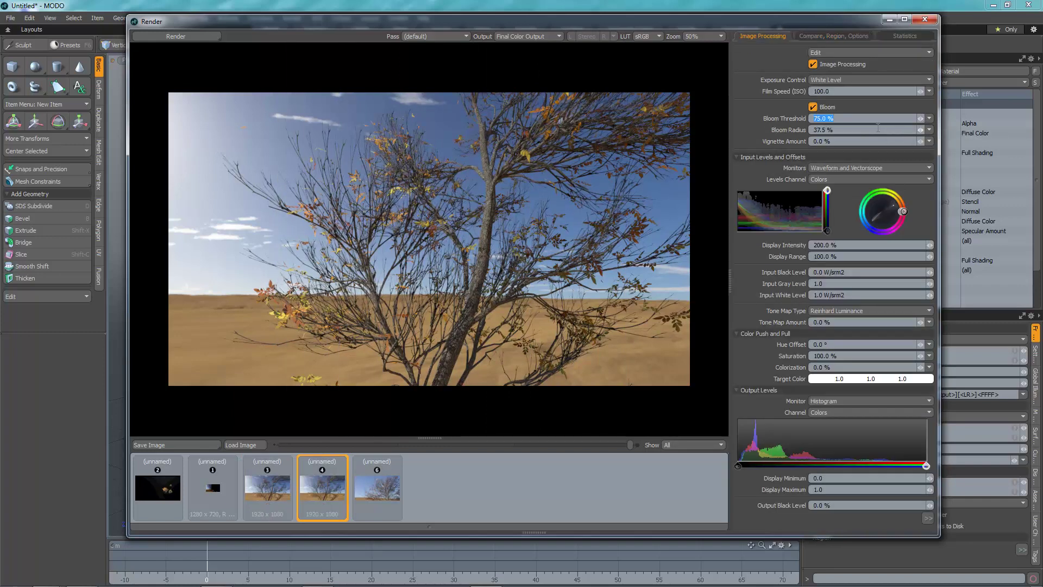
# Set the Bloom Threshold and the Bloom Radius of the render in slot 4 both to 20%.
pyautogui.write('20')
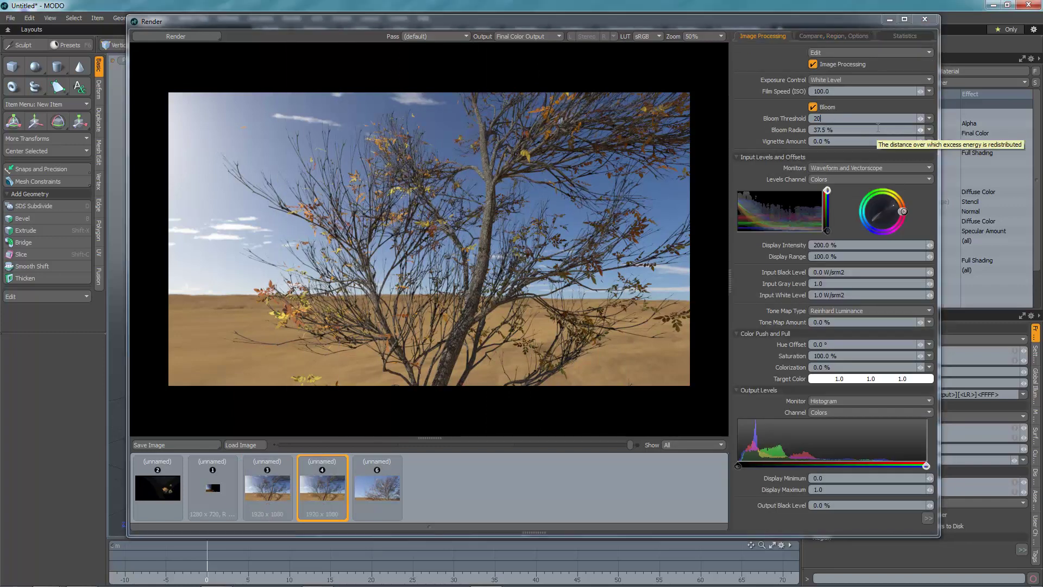
pyautogui.click(859, 130)
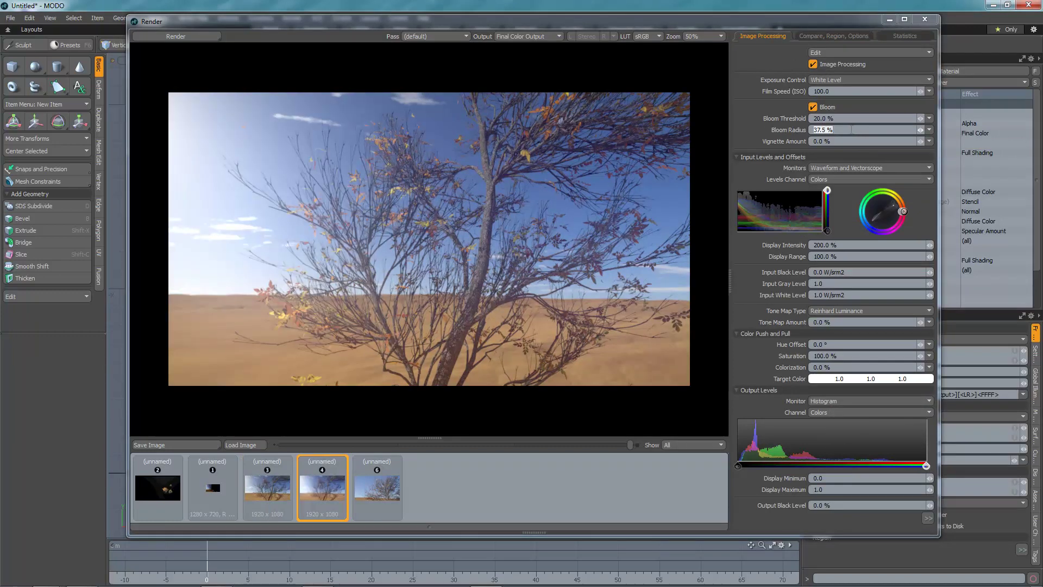
pyautogui.click(856, 139)
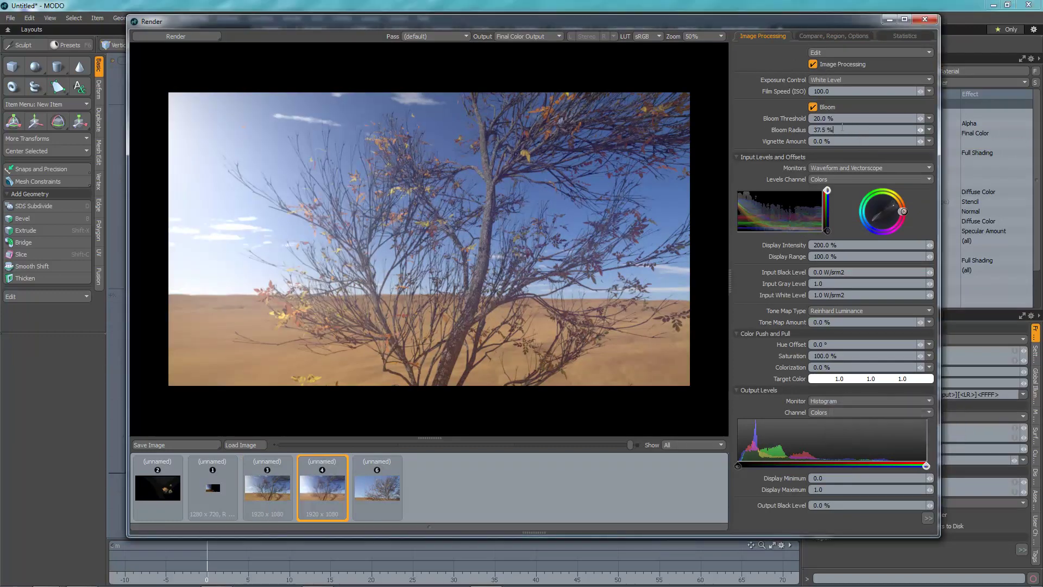
pyautogui.moveTo(842, 128); pyautogui.dragTo(753, 125)
pyautogui.write('20')
pyautogui.press('Return')
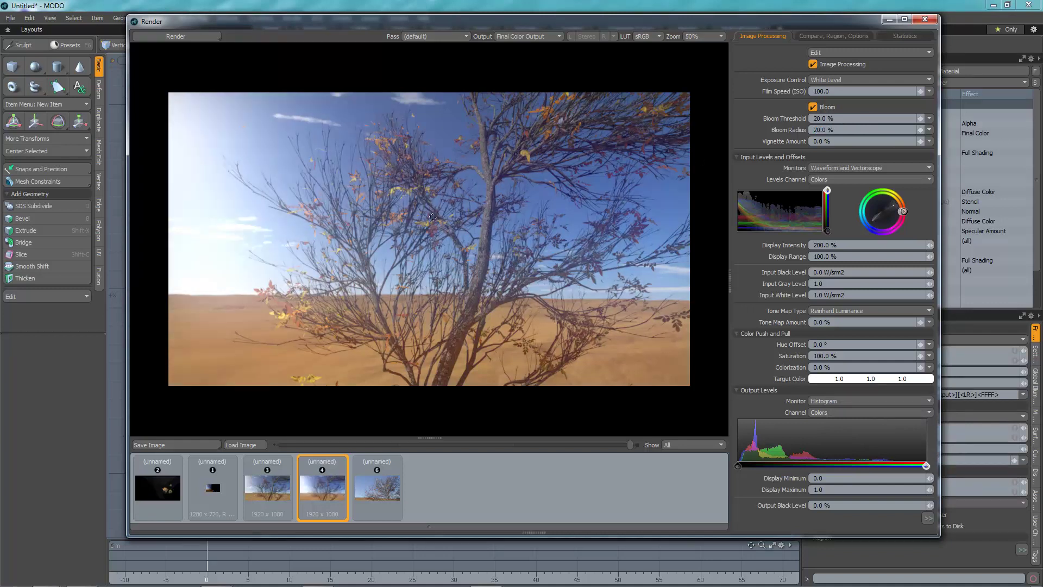
# Set the Bloom Radius to 50% and the Vignette Amount to 42% for the render in slot 4.
pyautogui.moveTo(843, 131); pyautogui.dragTo(699, 111)
pyautogui.press('Return')
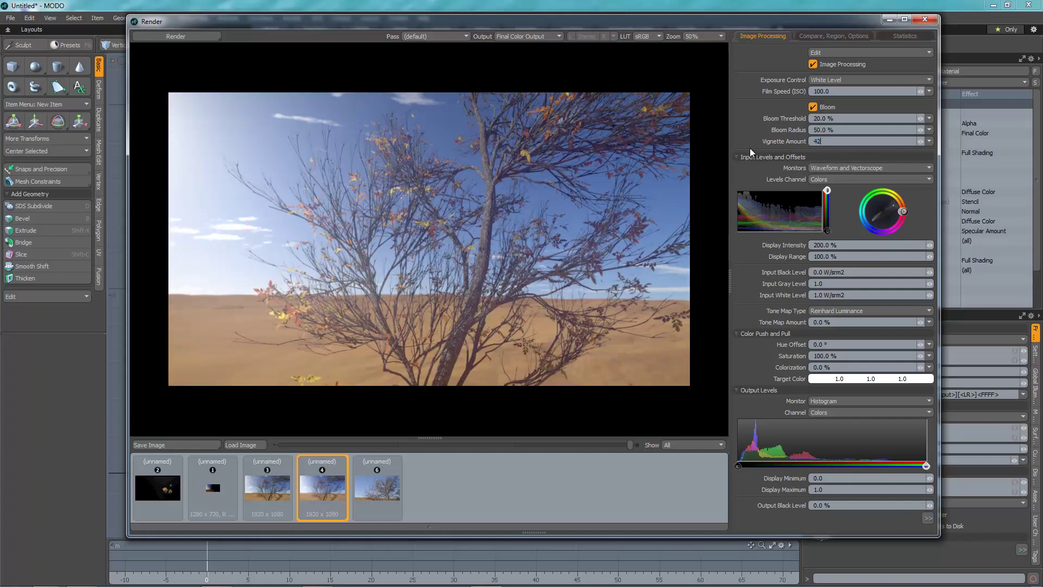
pyautogui.write('42')
pyautogui.press('Return')
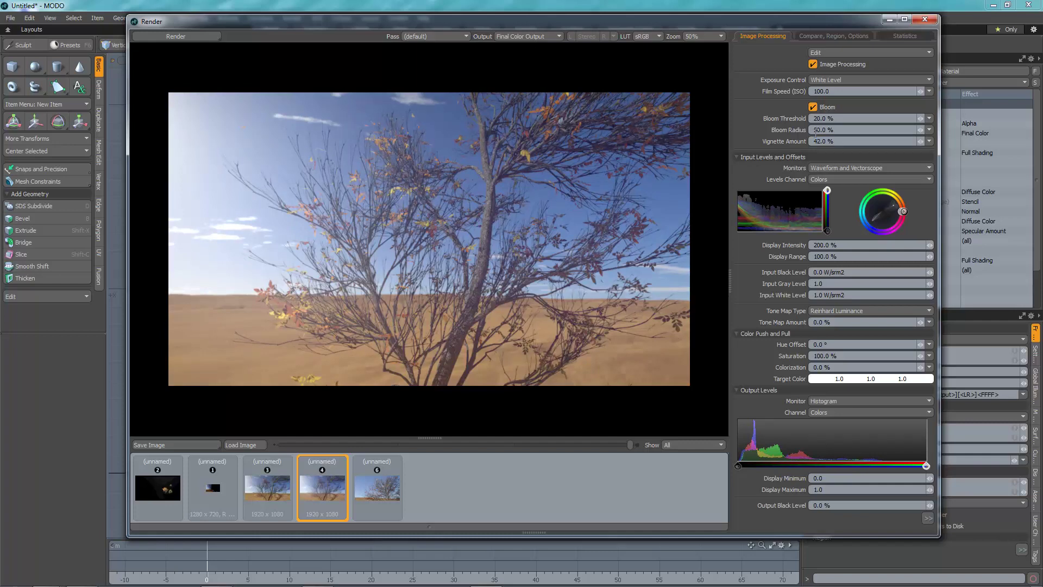
# Try a Bloom Threshold of 50% on the render in slot 4.
pyautogui.click(818, 118)
pyautogui.write('50')
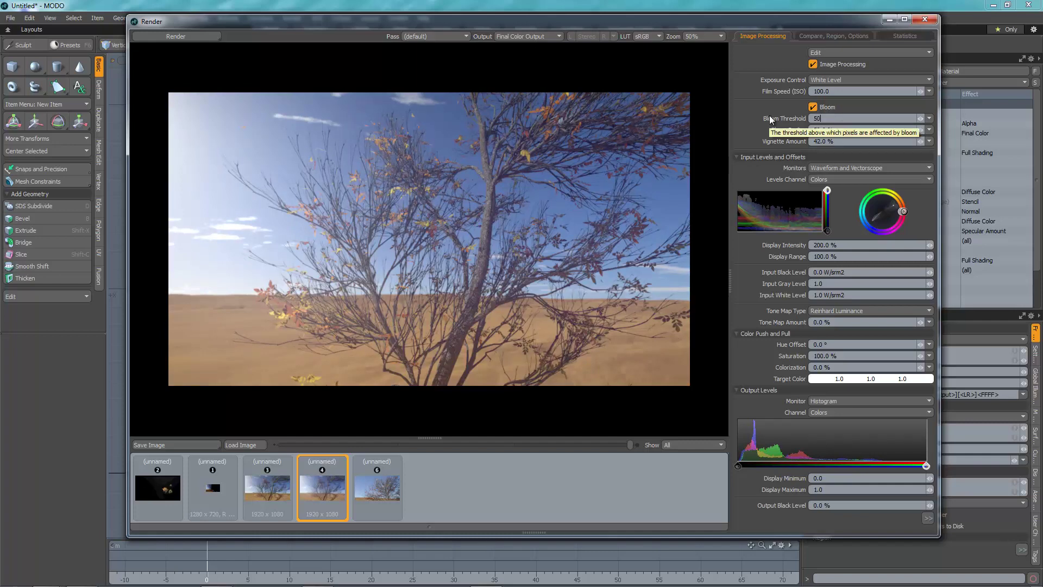
pyautogui.press('Return')
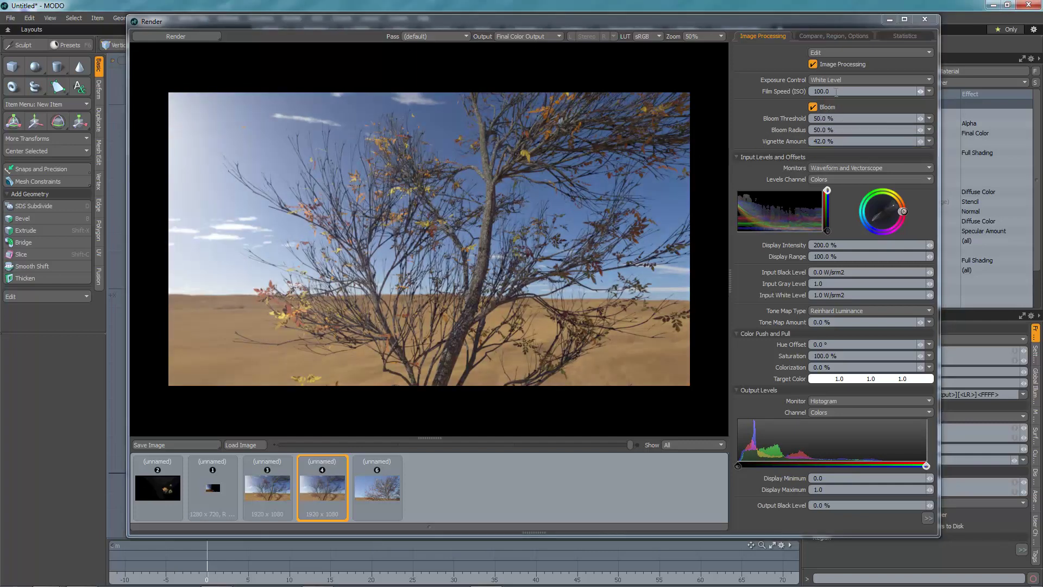
# Set the Bloom Threshold of the render in slot 4 to 40%.
pyautogui.click(813, 121)
pyautogui.write('40')
pyautogui.press('Return')
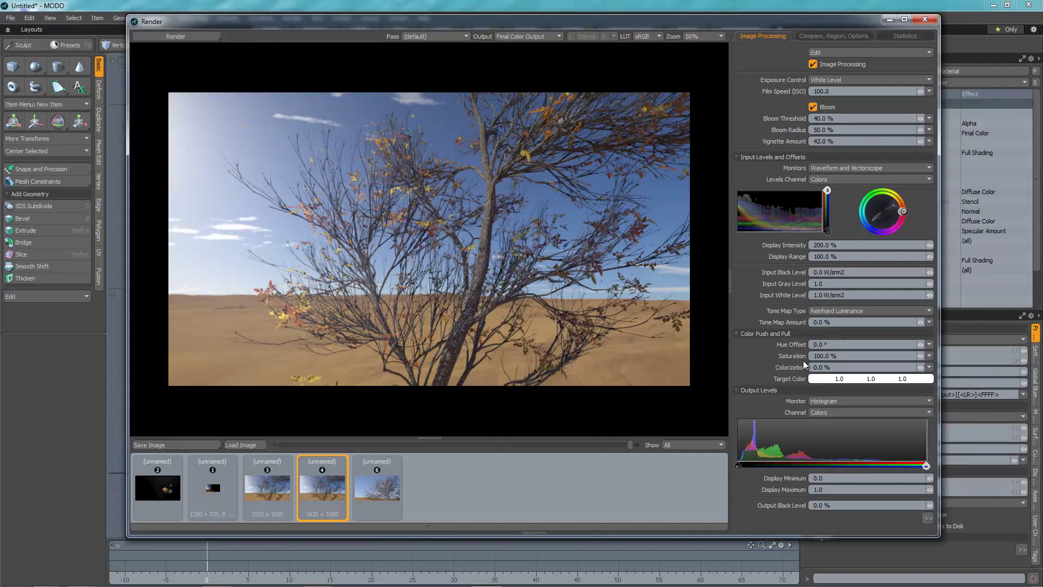
# Try a Saturation of 150% in the color adjustments of the render in slot 4.
pyautogui.click(829, 356)
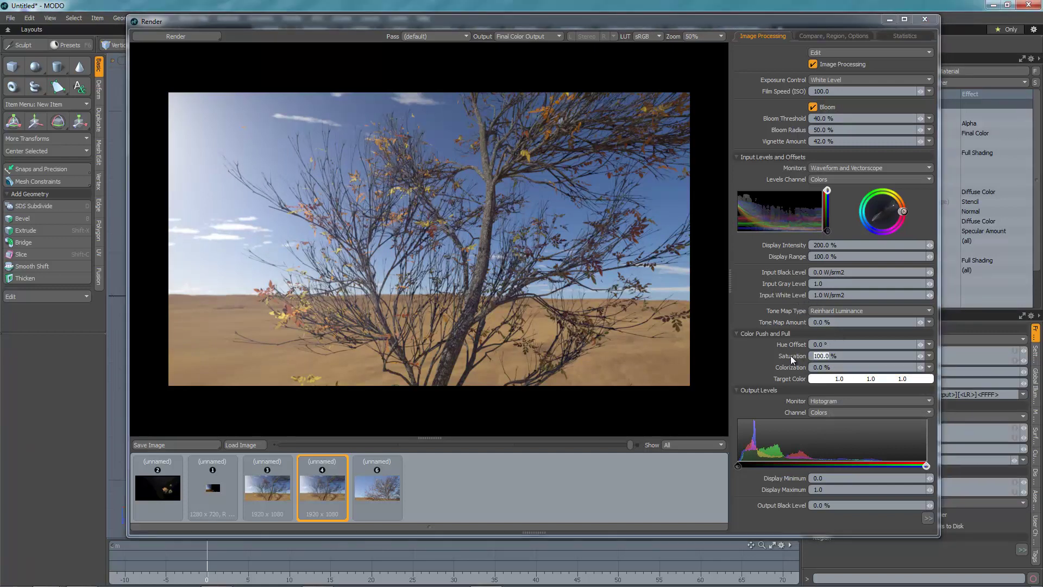
pyautogui.press('0')
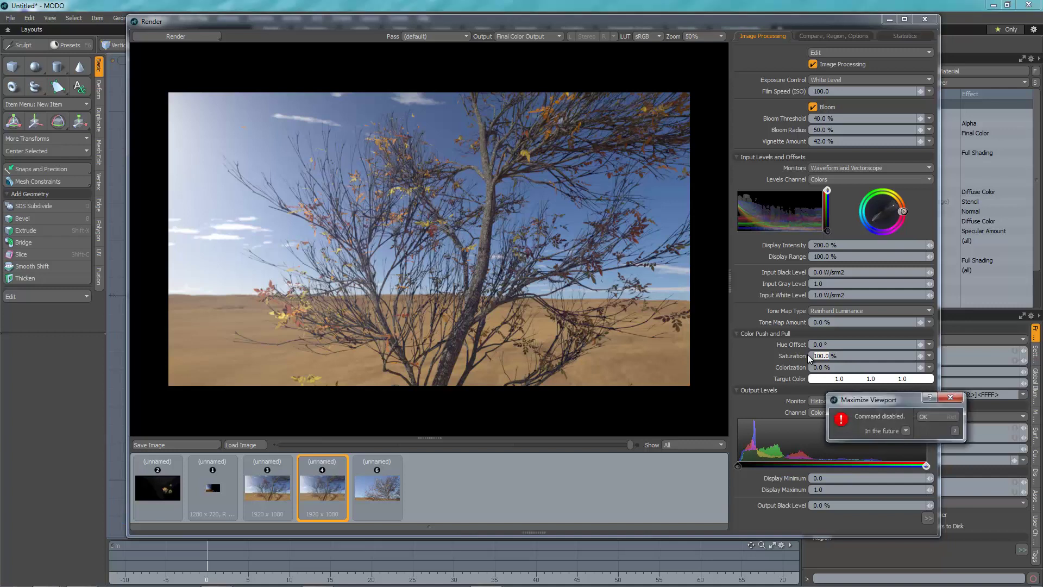
pyautogui.click(924, 417)
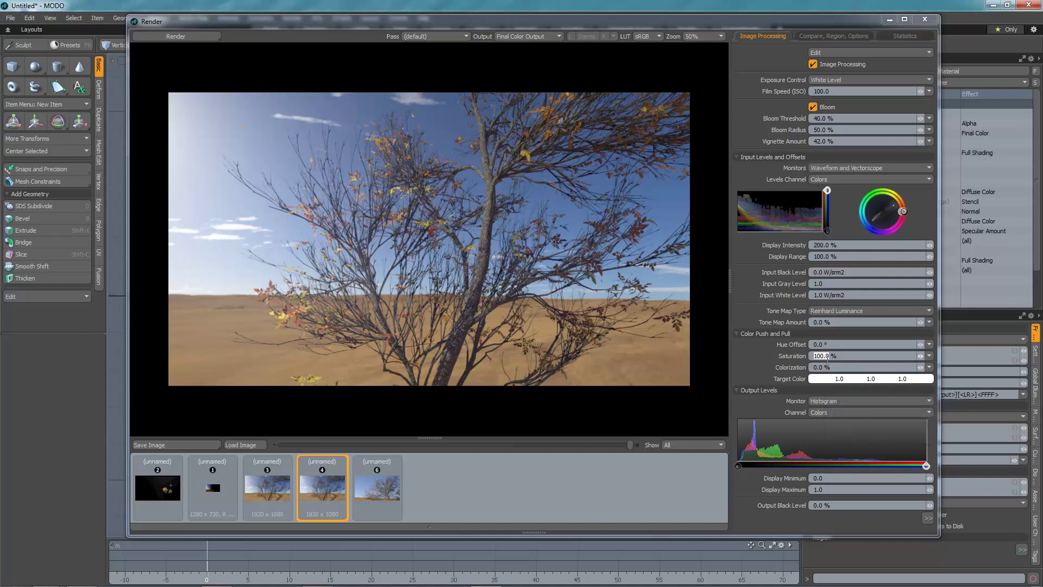
pyautogui.write('150')
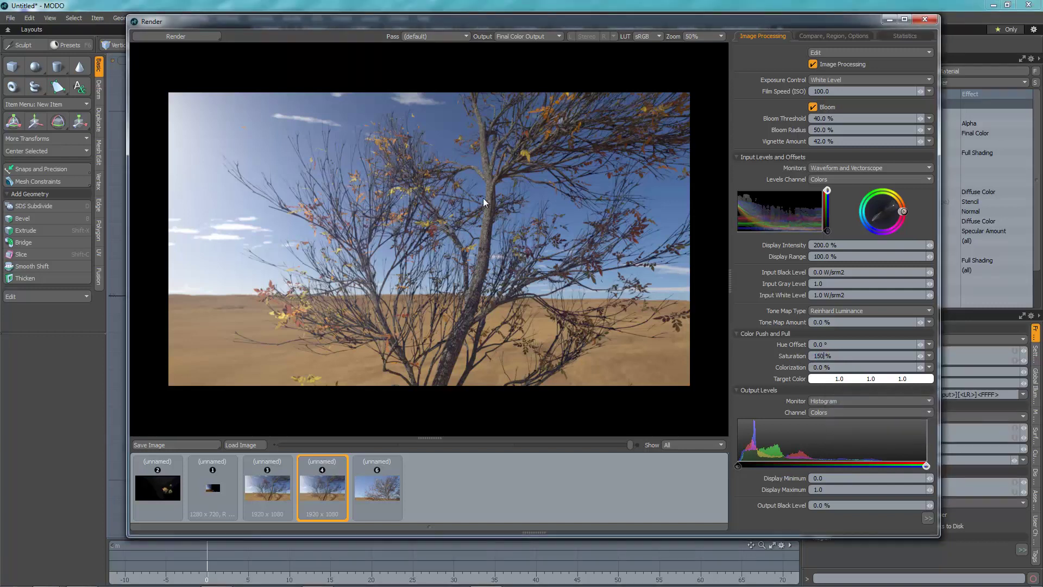
pyautogui.press('Return')
# Set the Saturation of the render in slot 4 to 103%.
pyautogui.click(825, 356)
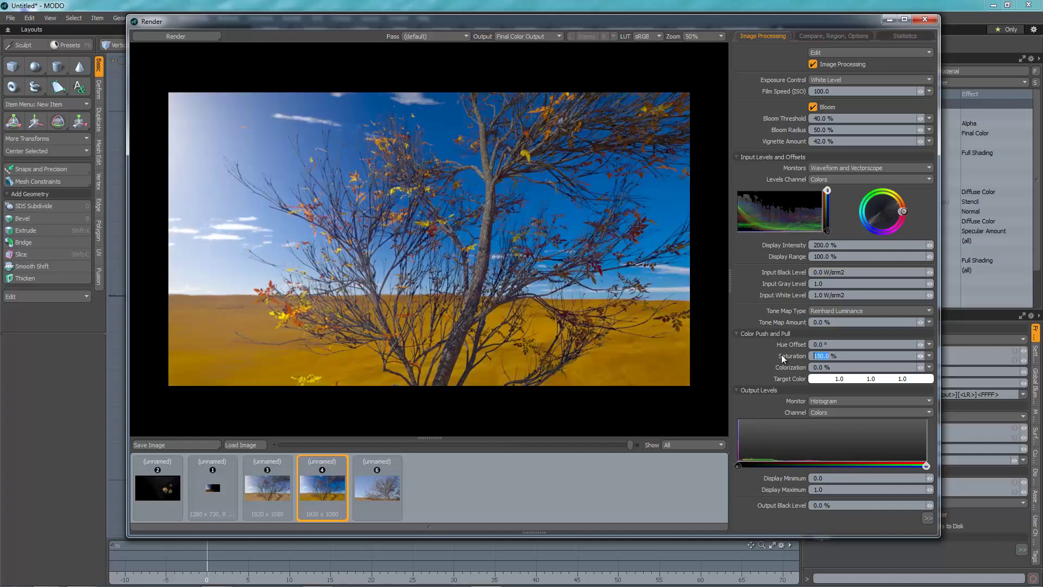
pyautogui.write('103')
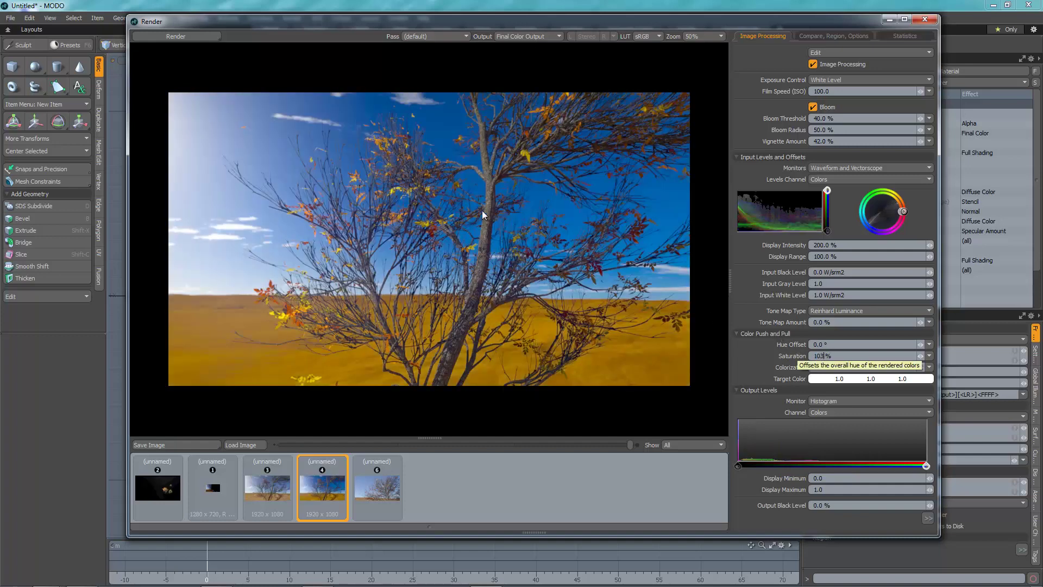
pyautogui.press('Return')
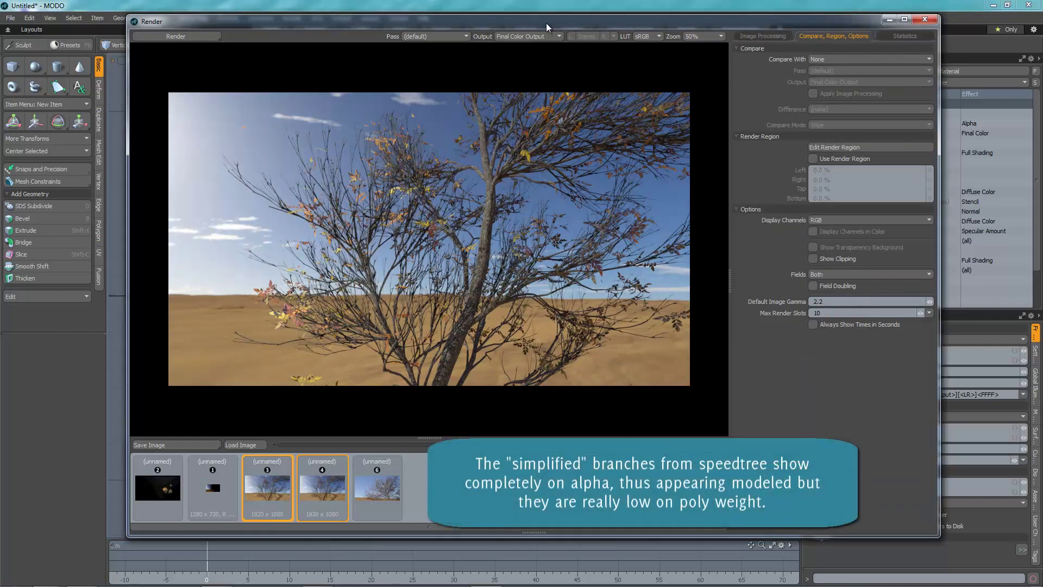
# Examine the branches in the slot 3 render at 100% zoom and check its Output choices, keeping Final Color Output.
pyautogui.scroll(5, 545, 140)
pyautogui.scroll(-2, 545, 140)
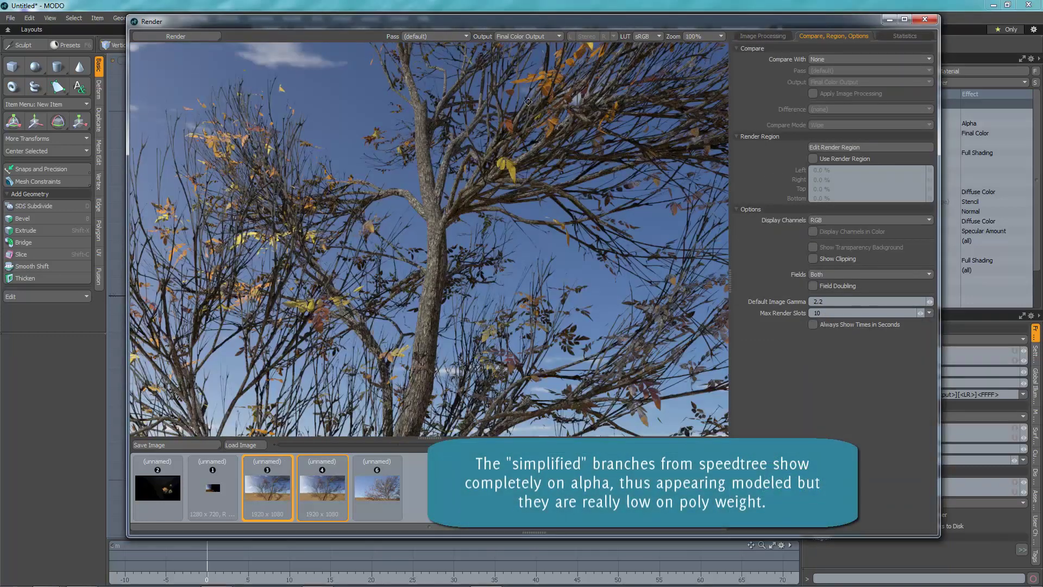
pyautogui.click(535, 36)
pyautogui.click(543, 59)
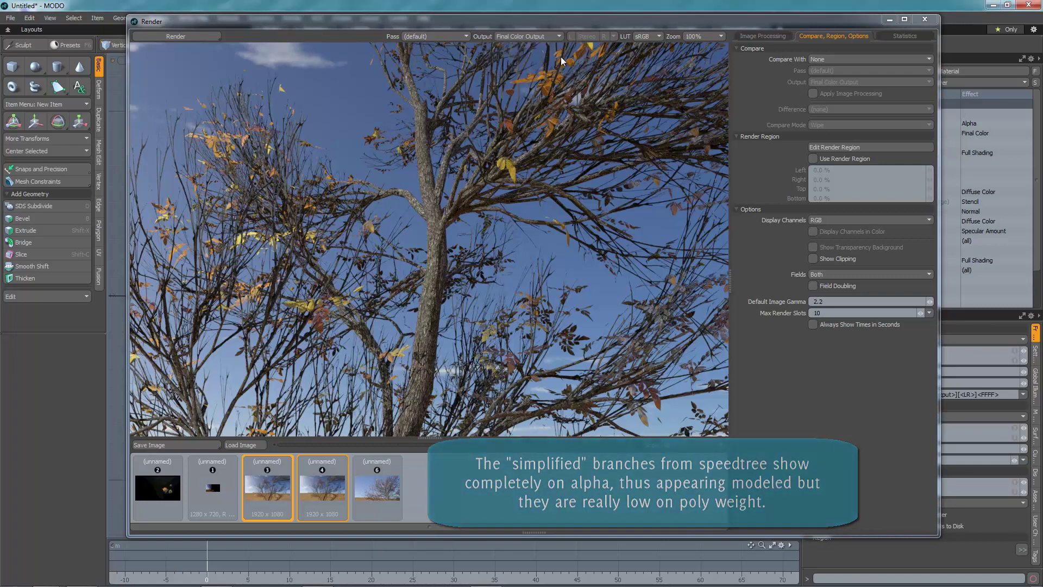
pyautogui.click(535, 36)
pyautogui.click(529, 15)
pyautogui.click(513, 230)
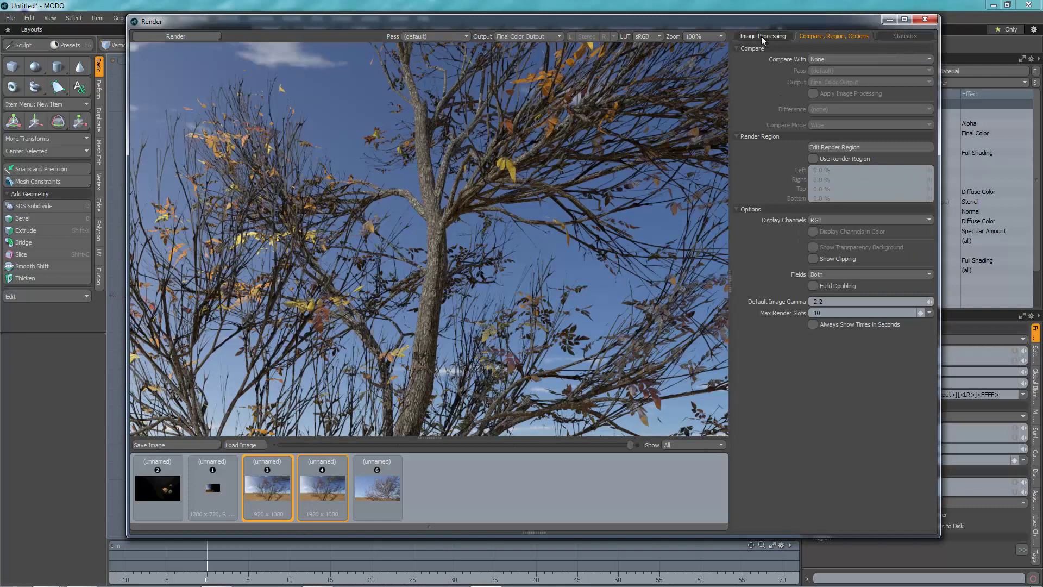
# Lower the slot 3 render's Input White Level to about 0.37 W/srm2 and its Output White Level to about 77%.
pyautogui.click(761, 36)
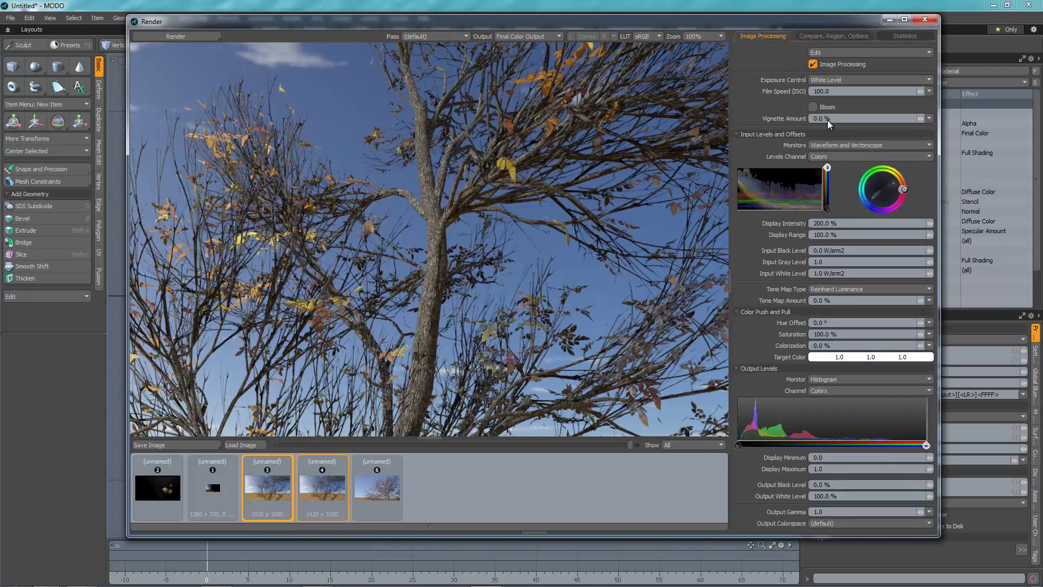
pyautogui.click(828, 179)
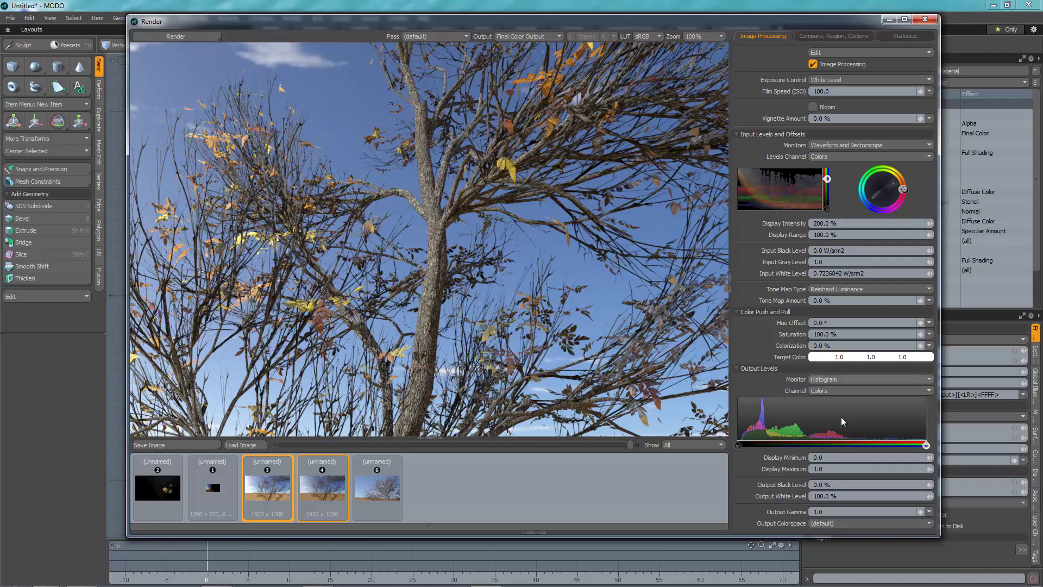
pyautogui.moveTo(927, 445); pyautogui.dragTo(883, 445)
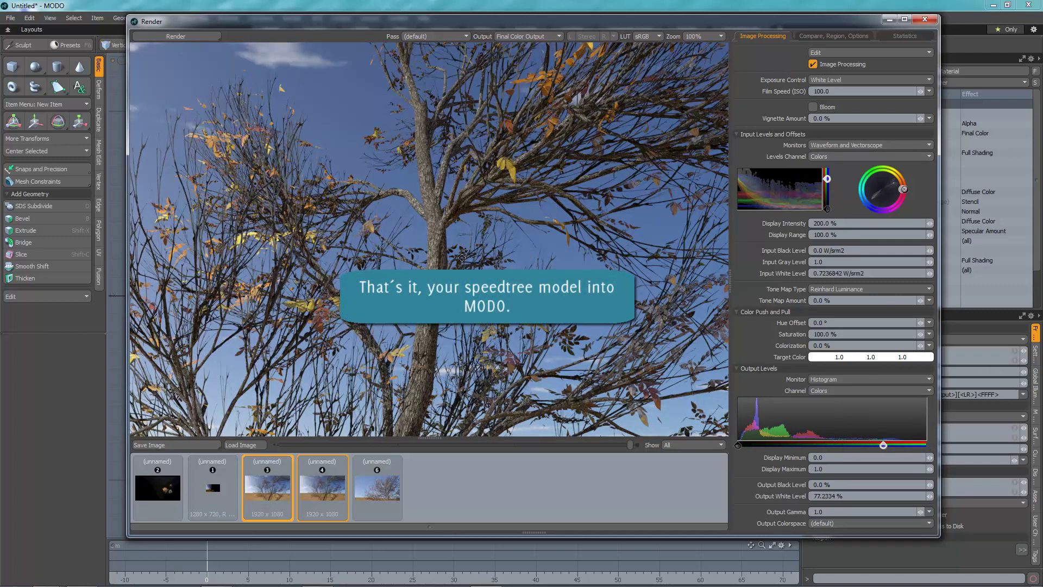
pyautogui.moveTo(827, 191); pyautogui.dragTo(828, 194)
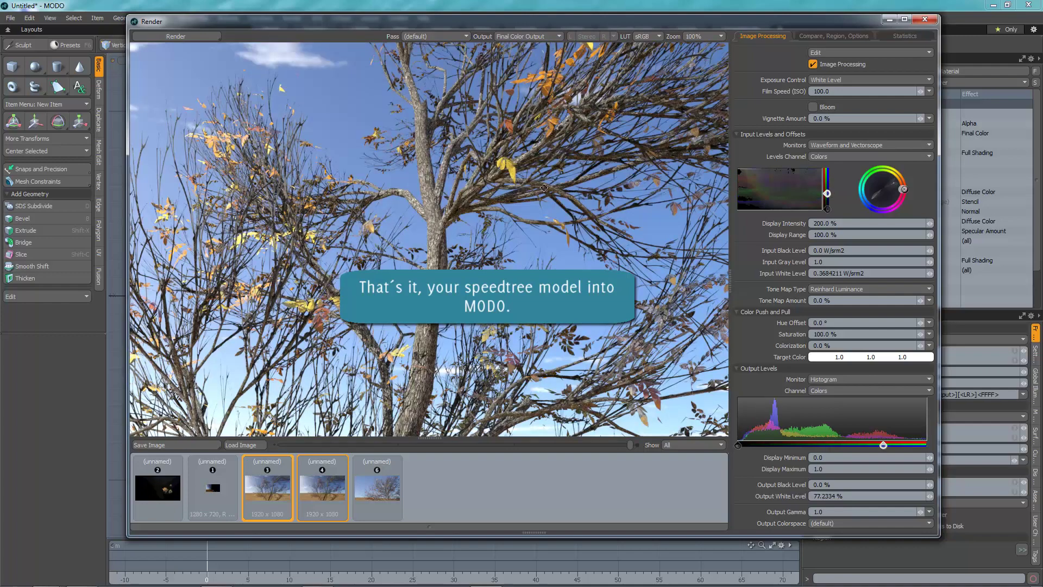